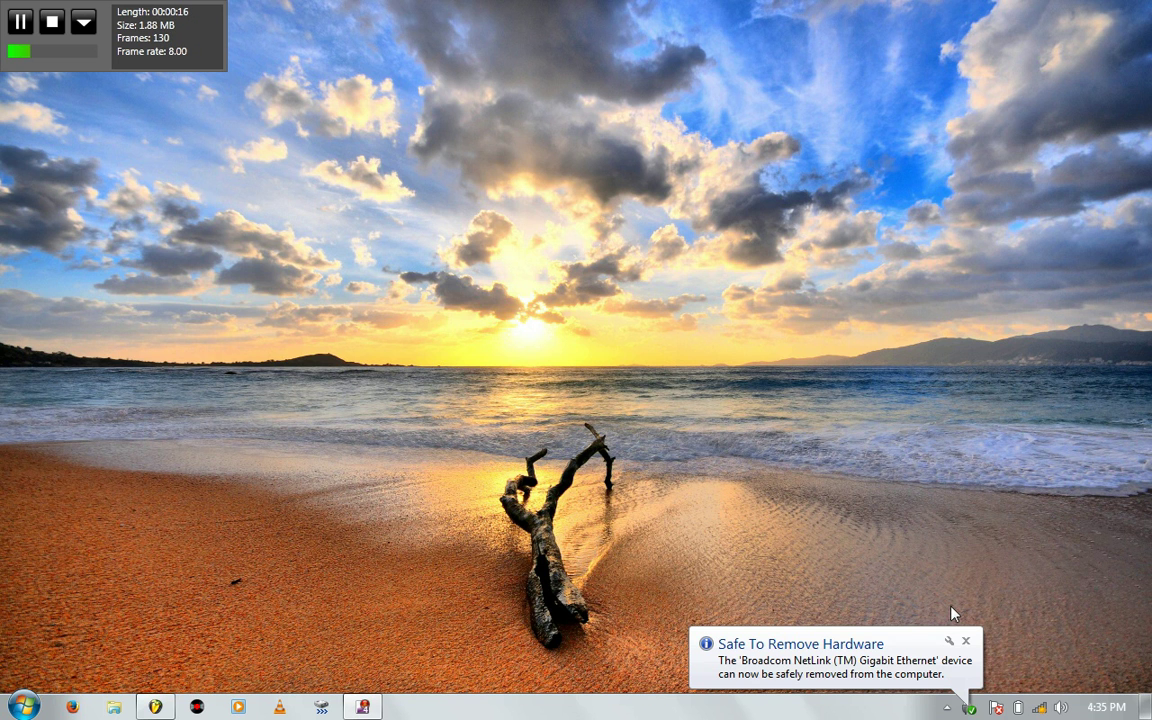
Dismiss the hardware removal notification and switch to FL Studio
{"action": "left_click", "coordinate": [966, 642]}
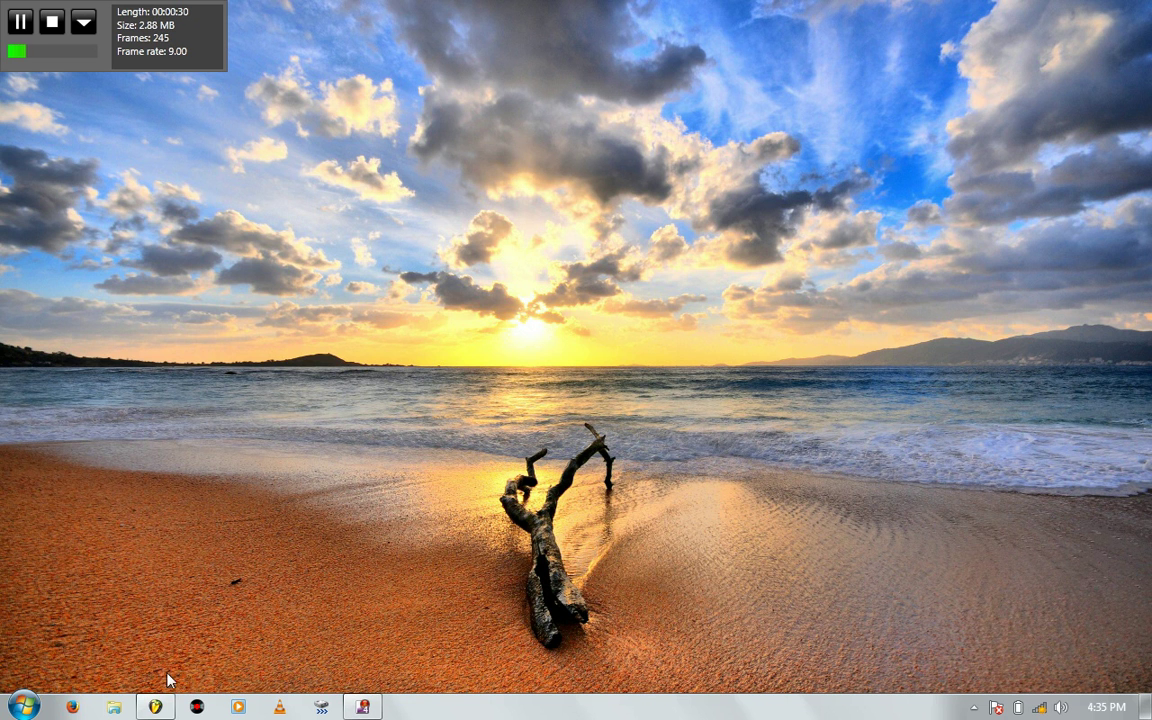
{"action": "left_click", "coordinate": [155, 707]}
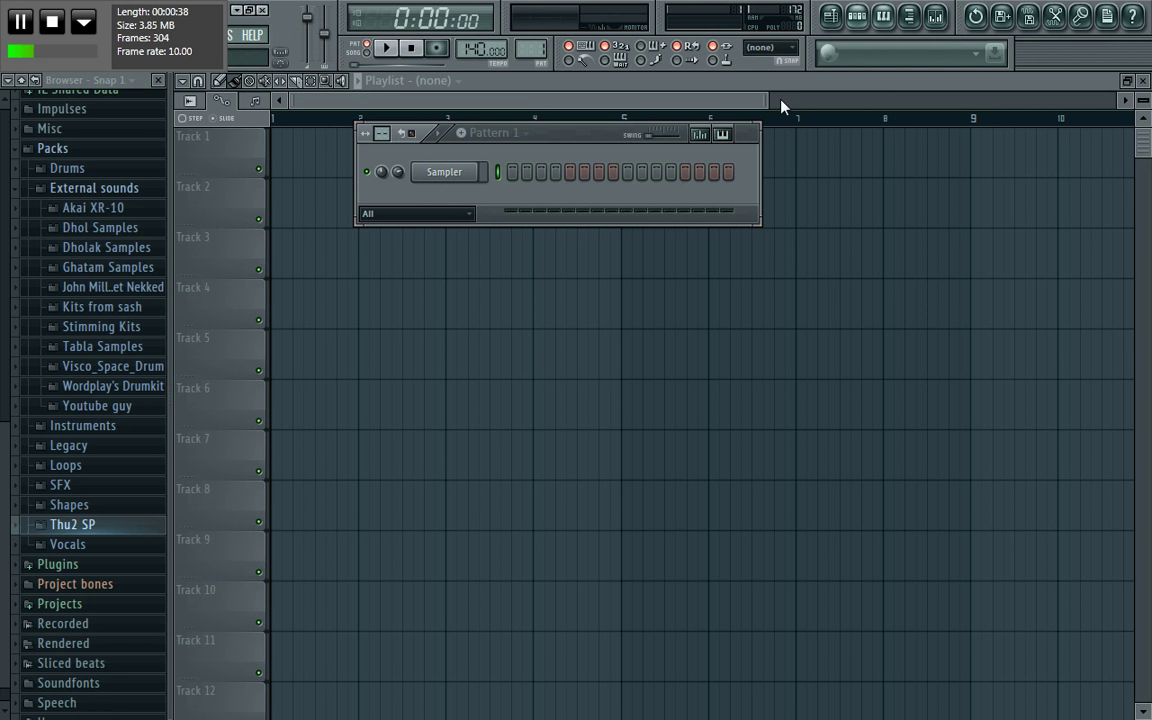
{"action": "left_click_drag", "start_coordinate": [762, 101], "coordinate": [1004, 101]}
Load Fruity Parametric EQ 2 into effect slot 8 of the mixer's Master track
{"action": "left_click", "coordinate": [938, 20]}
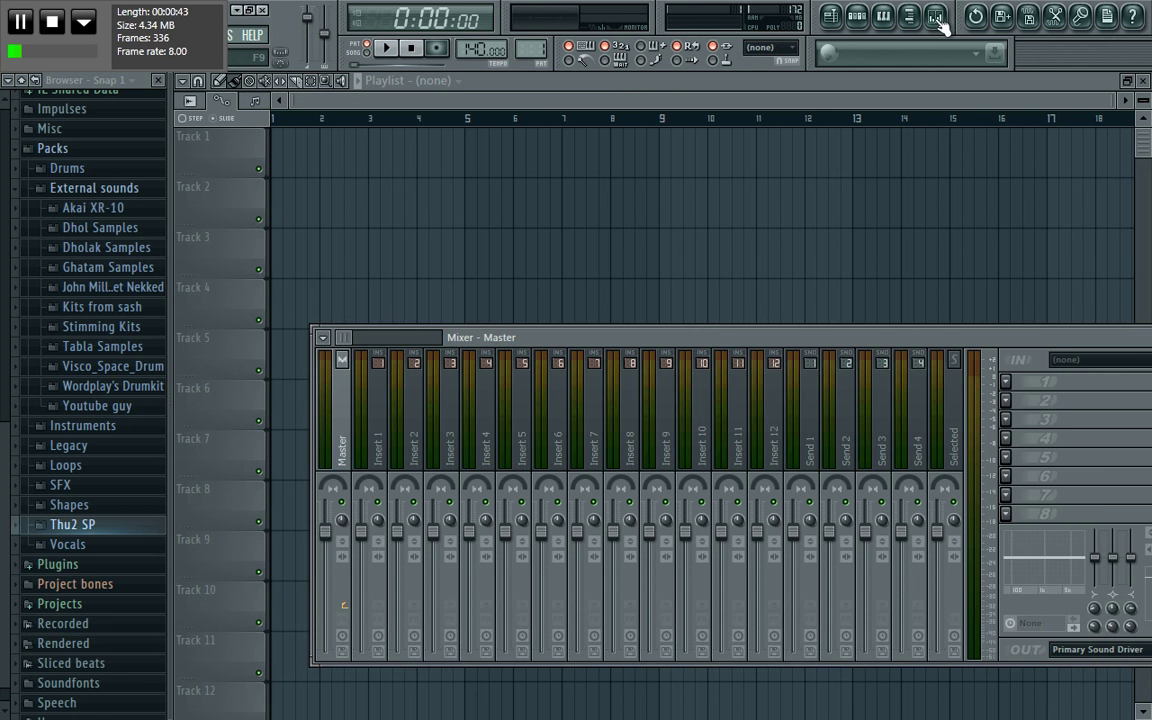
{"action": "left_click_drag", "start_coordinate": [689, 340], "coordinate": [612, 215]}
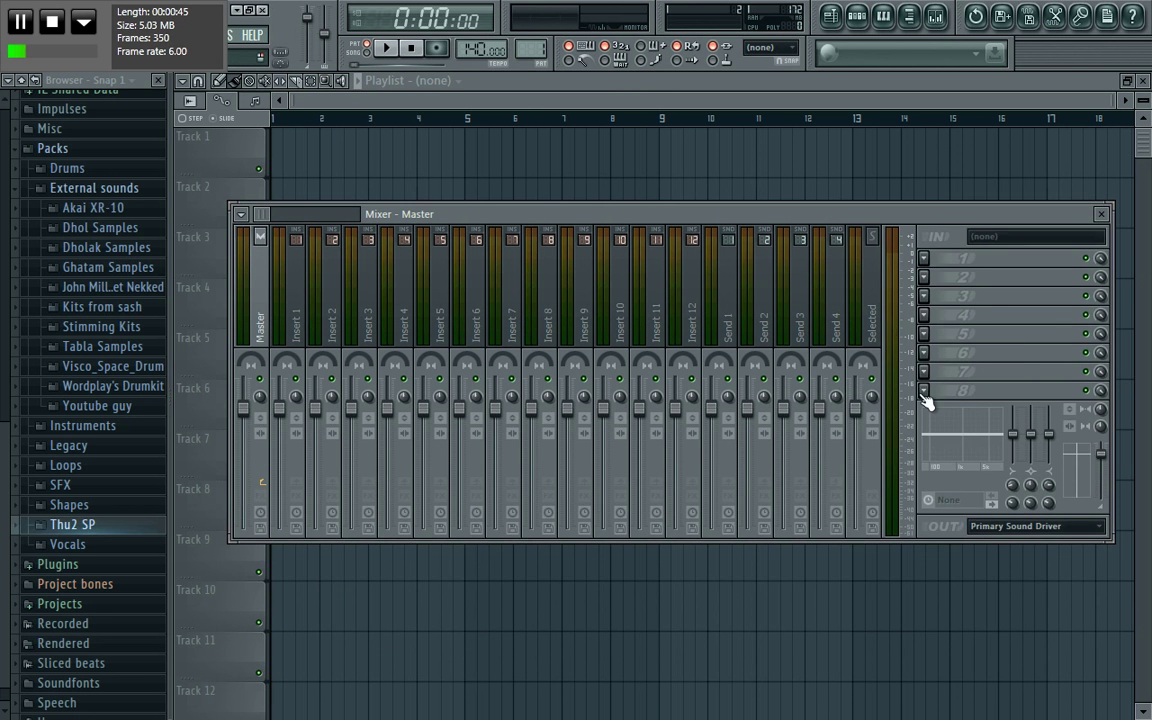
{"action": "left_click", "coordinate": [925, 403]}
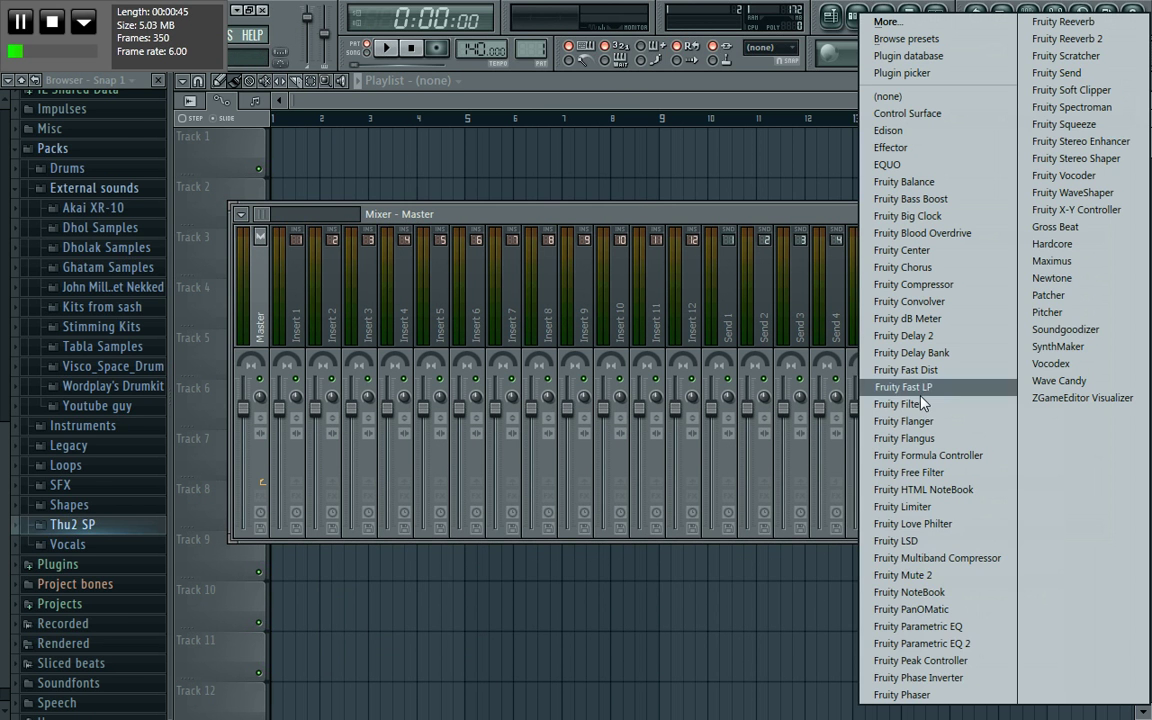
{"action": "left_click", "coordinate": [935, 643]}
{"action": "left_click_drag", "start_coordinate": [733, 501], "coordinate": [628, 193]}
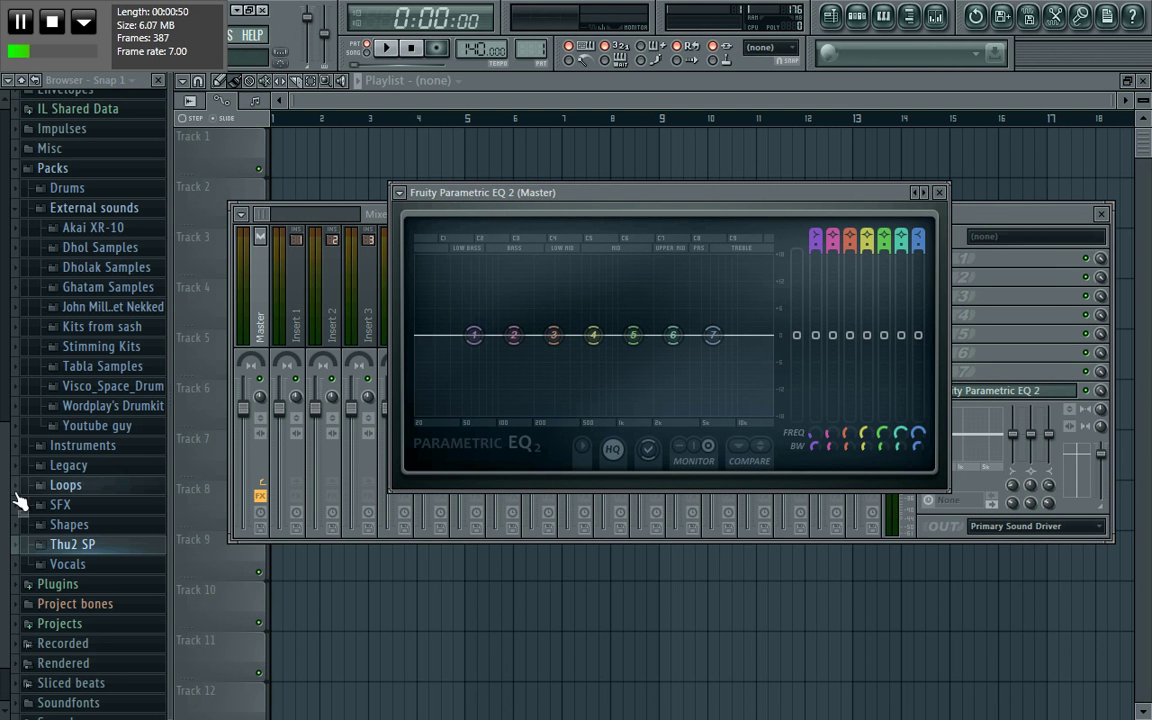
Find India Tech 1 - Dhol Samples (1) in the Dhol Samples folder and open it in a new channel
{"action": "left_click_drag", "start_coordinate": [5, 562], "coordinate": [3, 593]}
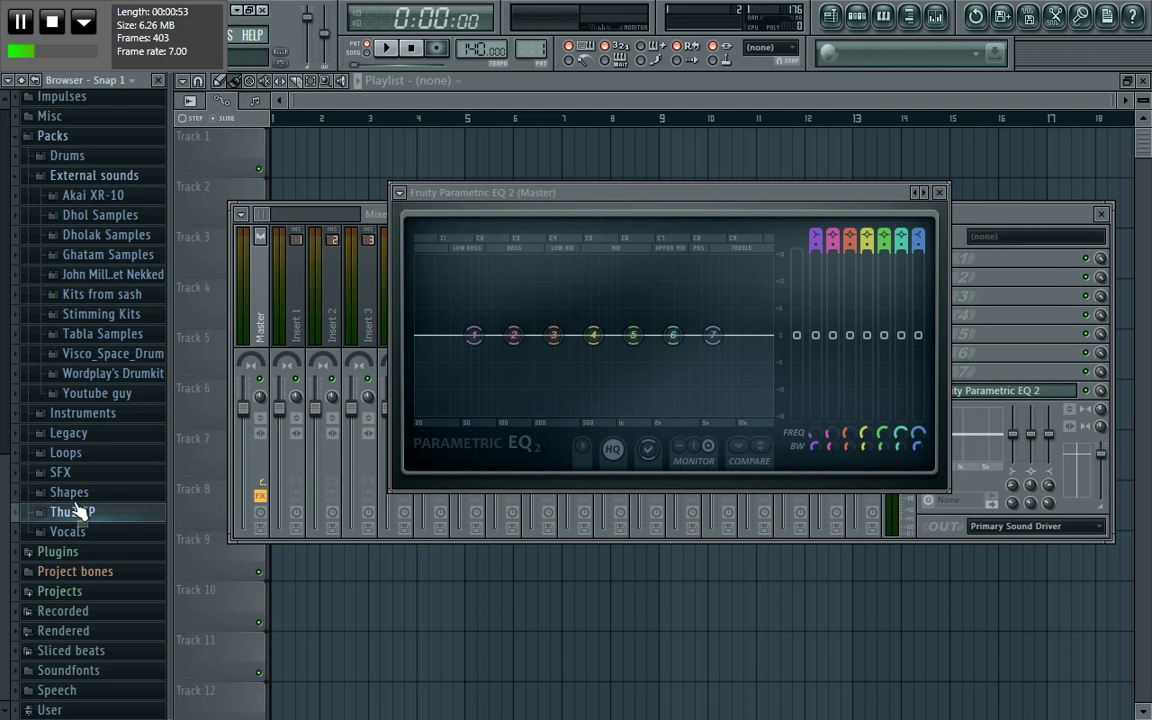
{"action": "left_click", "coordinate": [100, 393]}
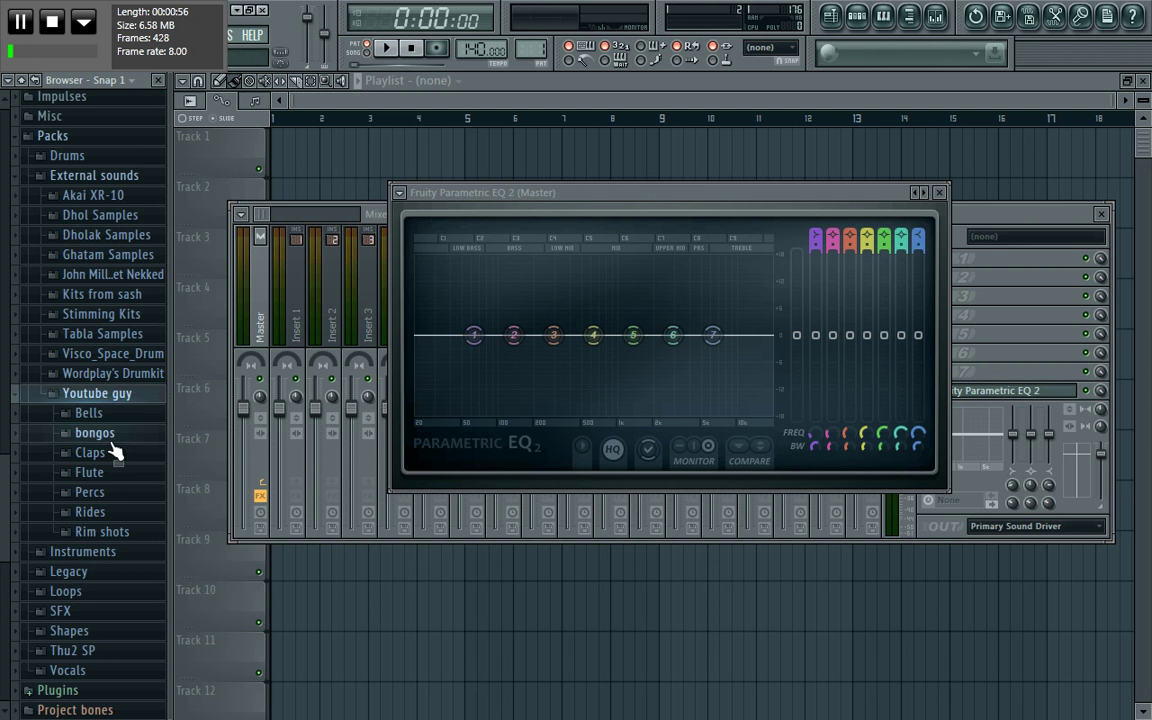
{"action": "left_click", "coordinate": [118, 215]}
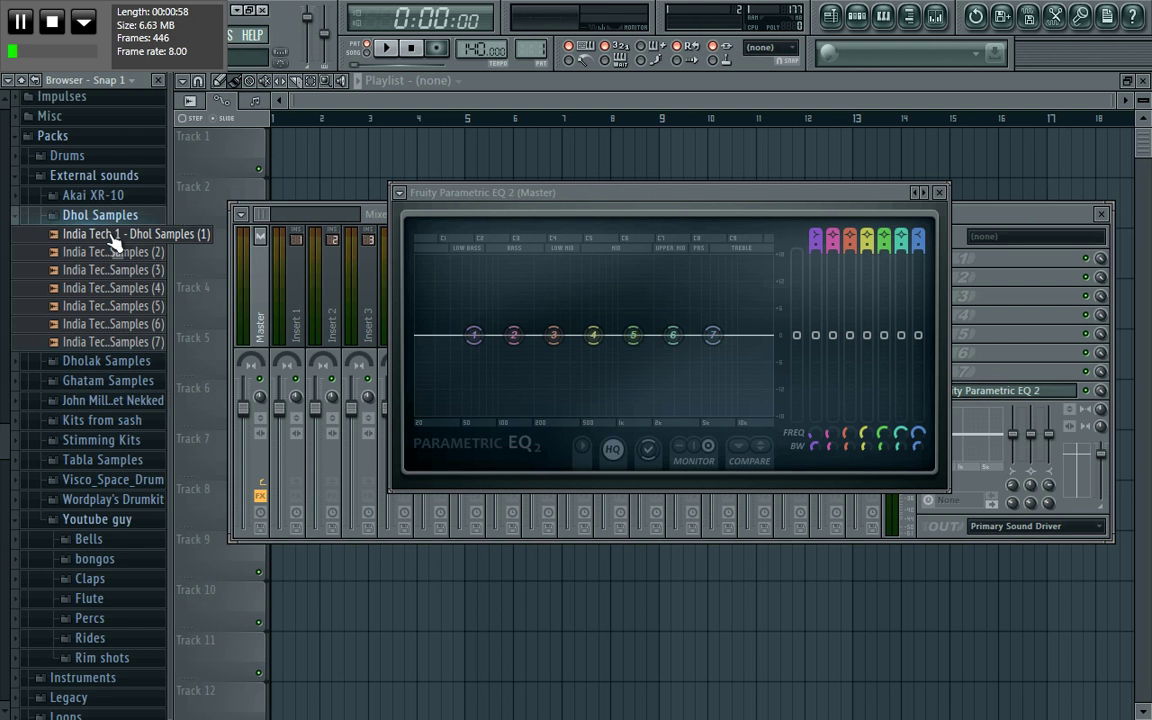
{"action": "left_click", "coordinate": [114, 238]}
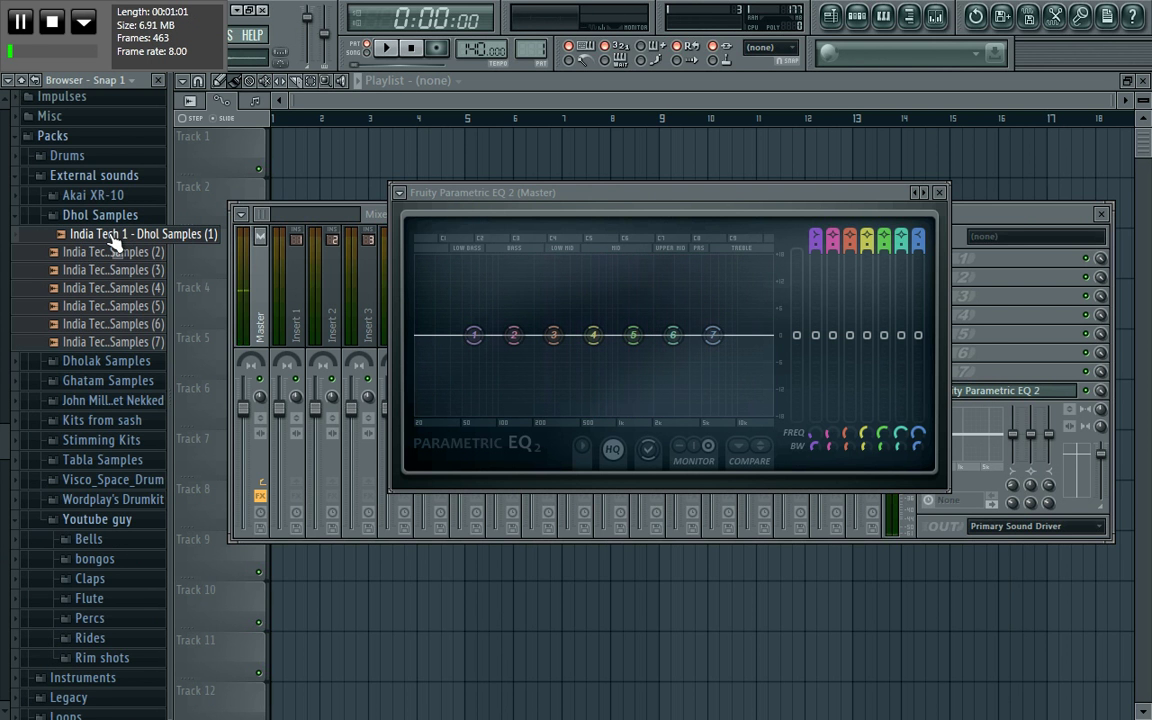
{"action": "right_click", "coordinate": [100, 230]}
{"action": "left_click", "coordinate": [118, 249]}
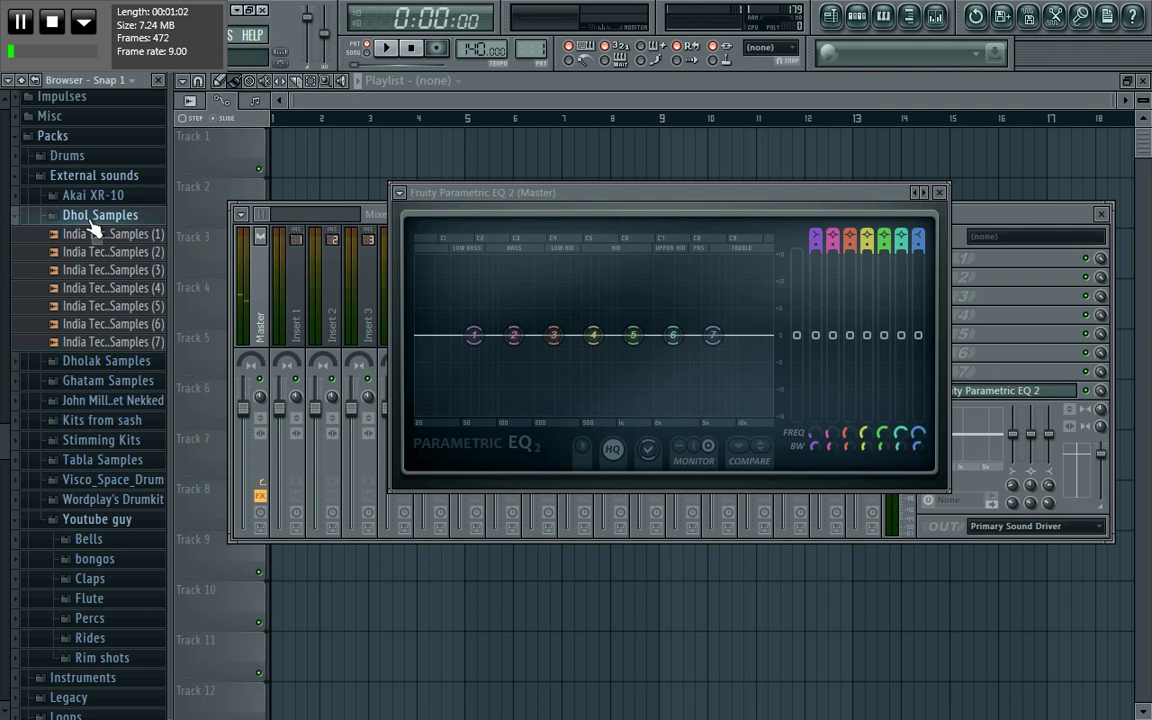
Audition the bass drums in the Akai XR-10 folder and open Akai_XR10_bd02 in a new channel
{"action": "left_click", "coordinate": [98, 215]}
{"action": "left_click", "coordinate": [86, 194]}
{"action": "left_click", "coordinate": [107, 228]}
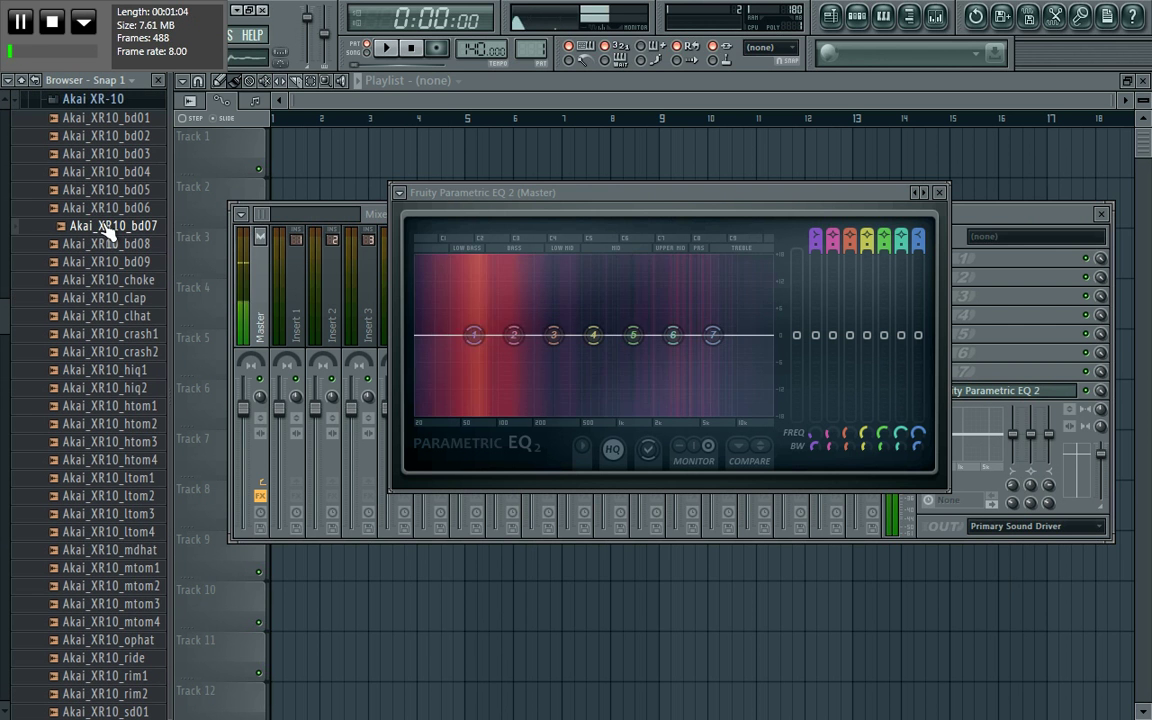
{"action": "left_click", "coordinate": [104, 156]}
{"action": "left_click", "coordinate": [104, 136]}
{"action": "left_click", "coordinate": [103, 119]}
{"action": "left_click", "coordinate": [104, 136]}
{"action": "right_click", "coordinate": [104, 136]}
{"action": "left_click", "coordinate": [118, 149]}
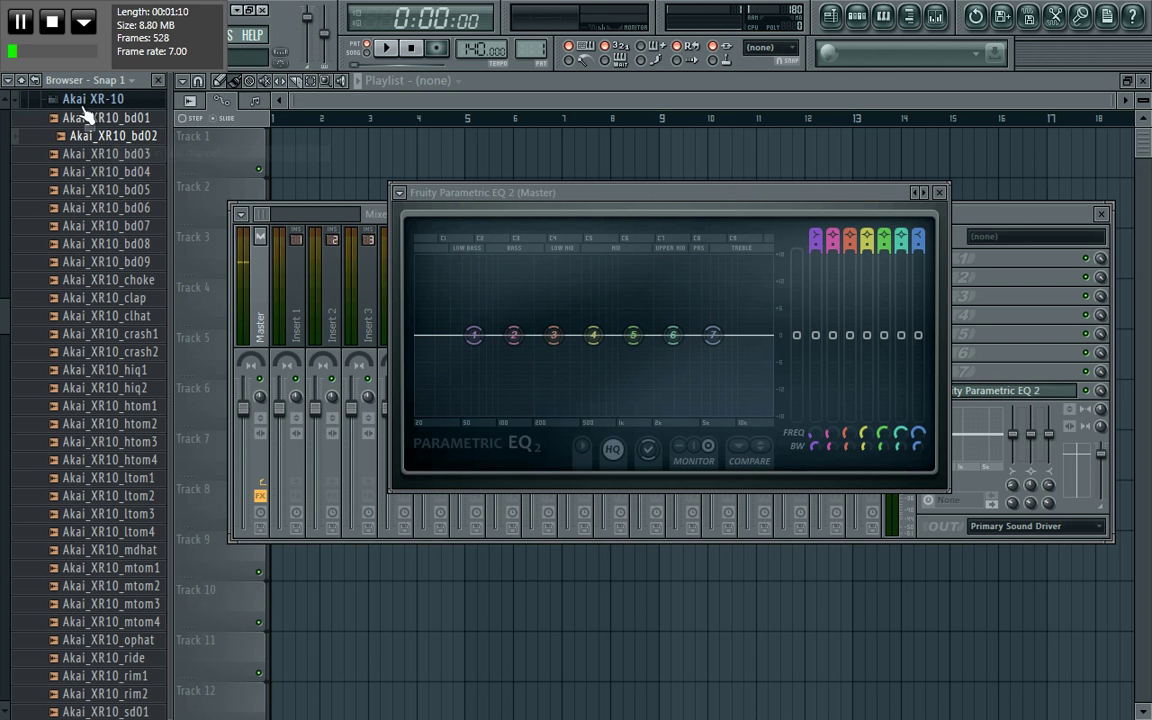
{"action": "left_click", "coordinate": [88, 100]}
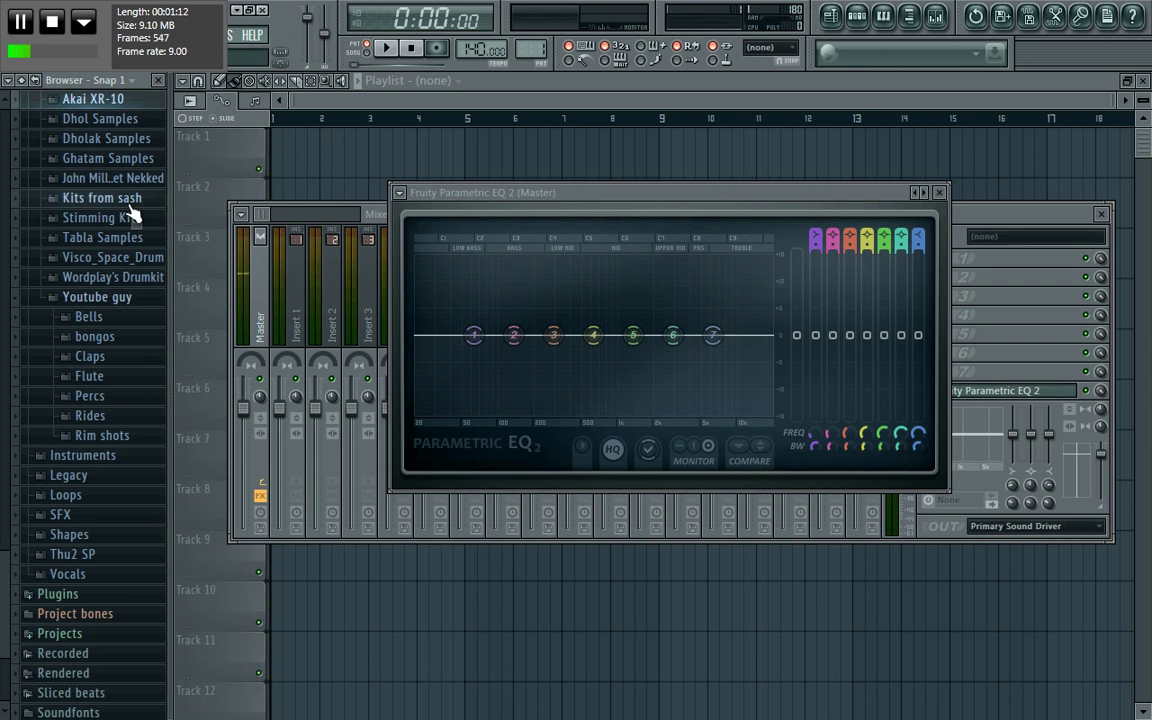
Audition samples in the Stimming Kit 1 folder and open stimming-kits_7 in a new channel
{"action": "left_click", "coordinate": [122, 200]}
{"action": "left_click", "coordinate": [122, 200]}
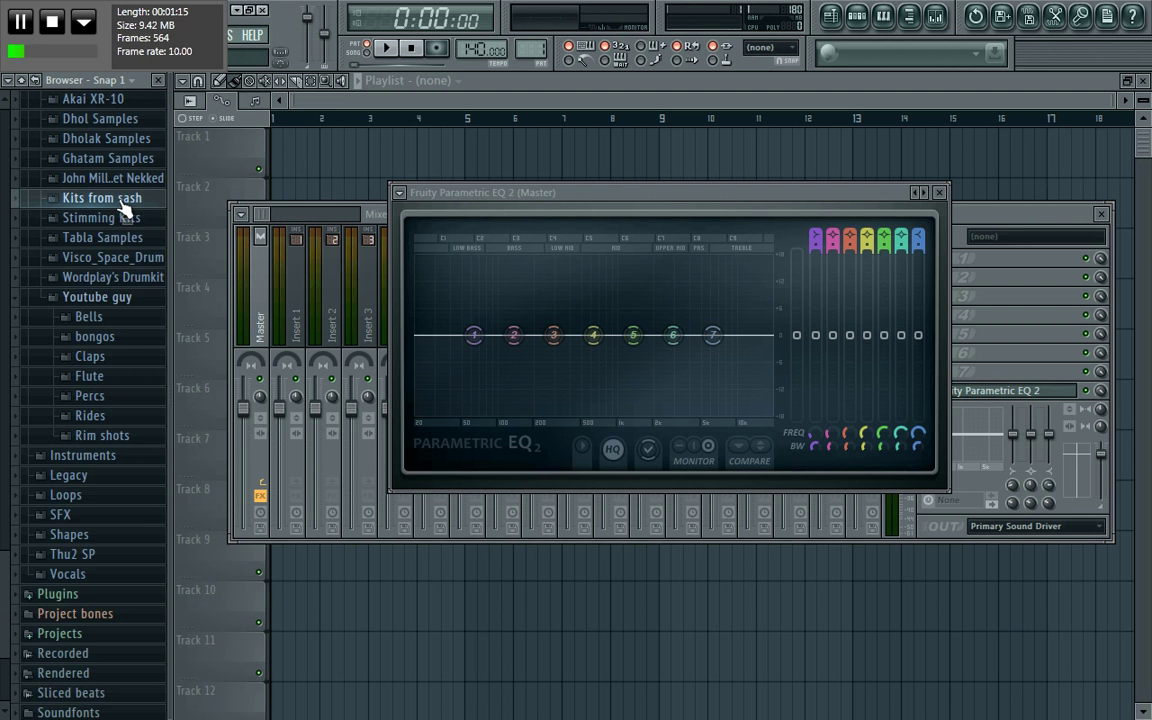
{"action": "left_click", "coordinate": [120, 217]}
{"action": "left_click", "coordinate": [120, 240]}
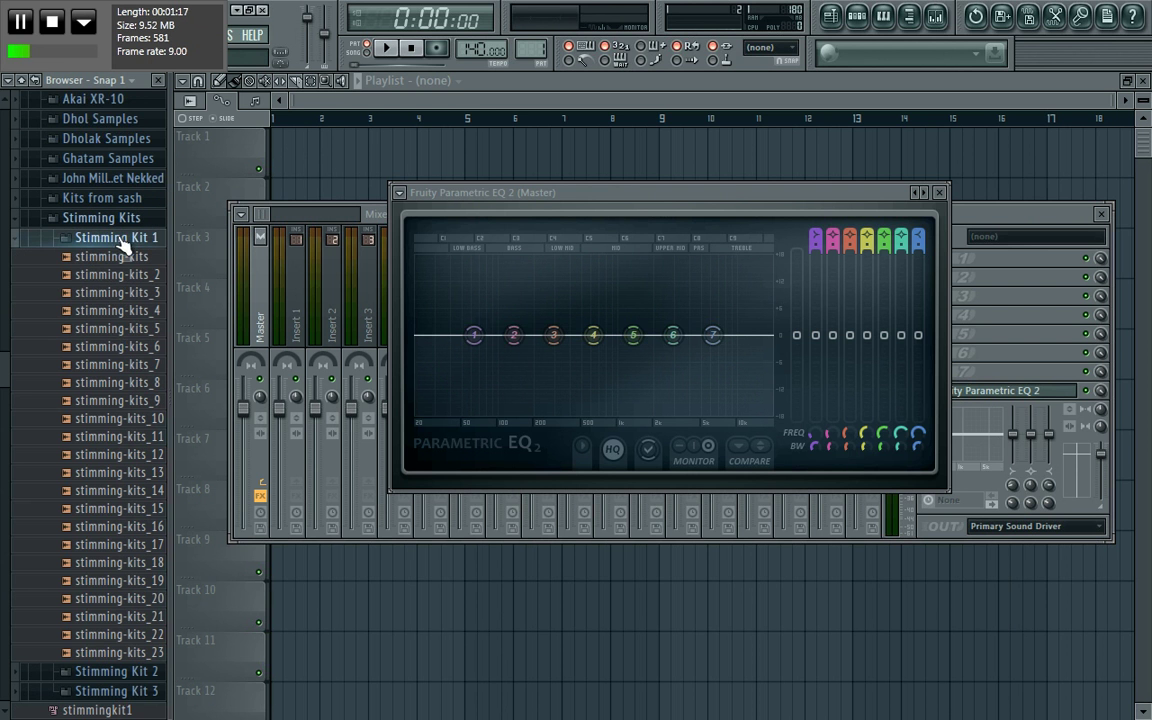
{"action": "left_click", "coordinate": [112, 274]}
{"action": "left_click", "coordinate": [118, 311]}
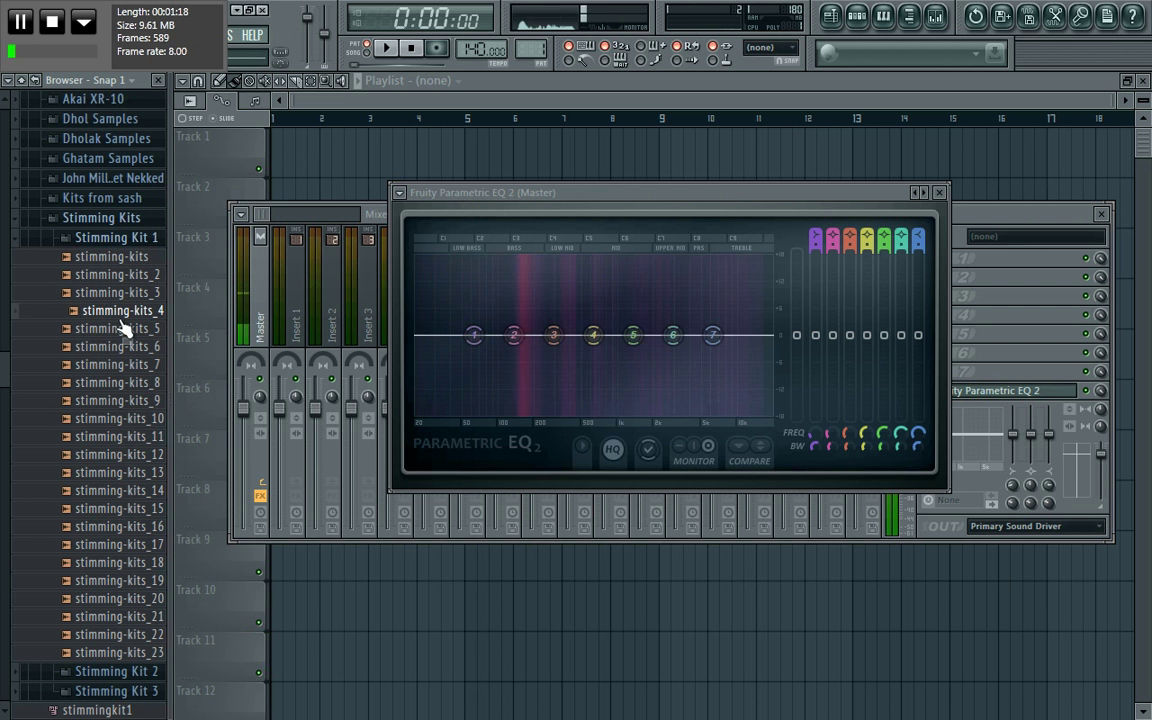
{"action": "left_click", "coordinate": [126, 366]}
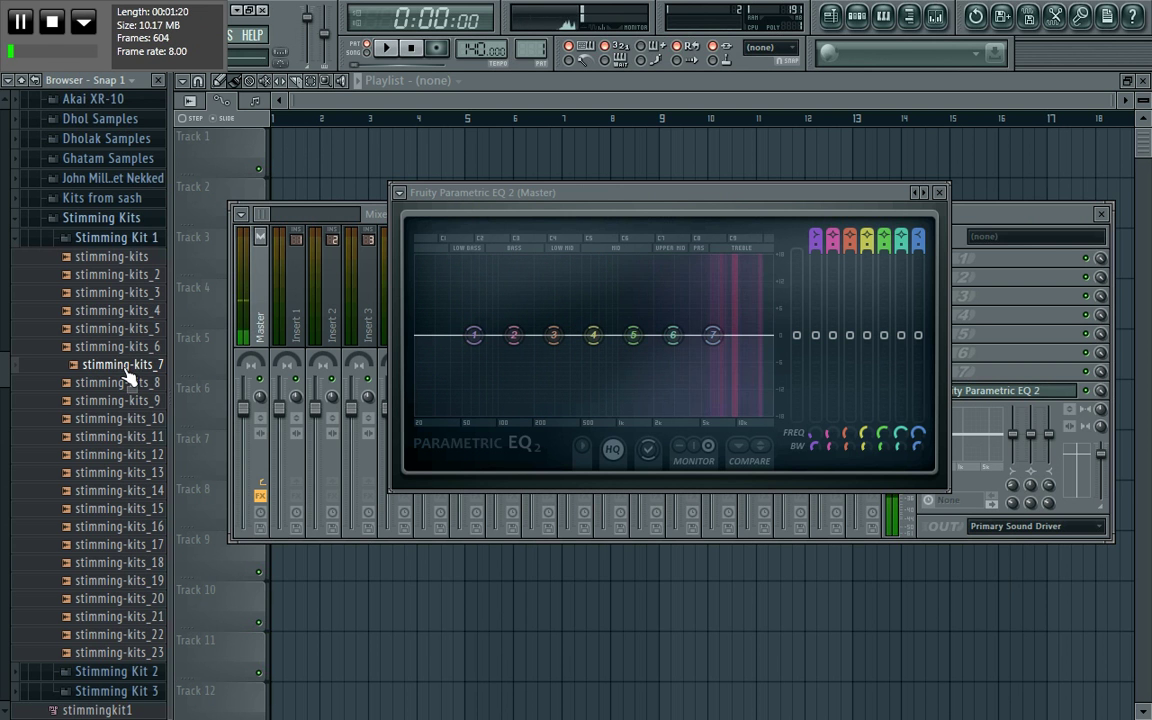
{"action": "right_click", "coordinate": [126, 366]}
{"action": "left_click", "coordinate": [141, 381]}
Open stimming-kits_10 in a new channel and collapse the Stimming Kits folder
{"action": "left_click", "coordinate": [136, 420]}
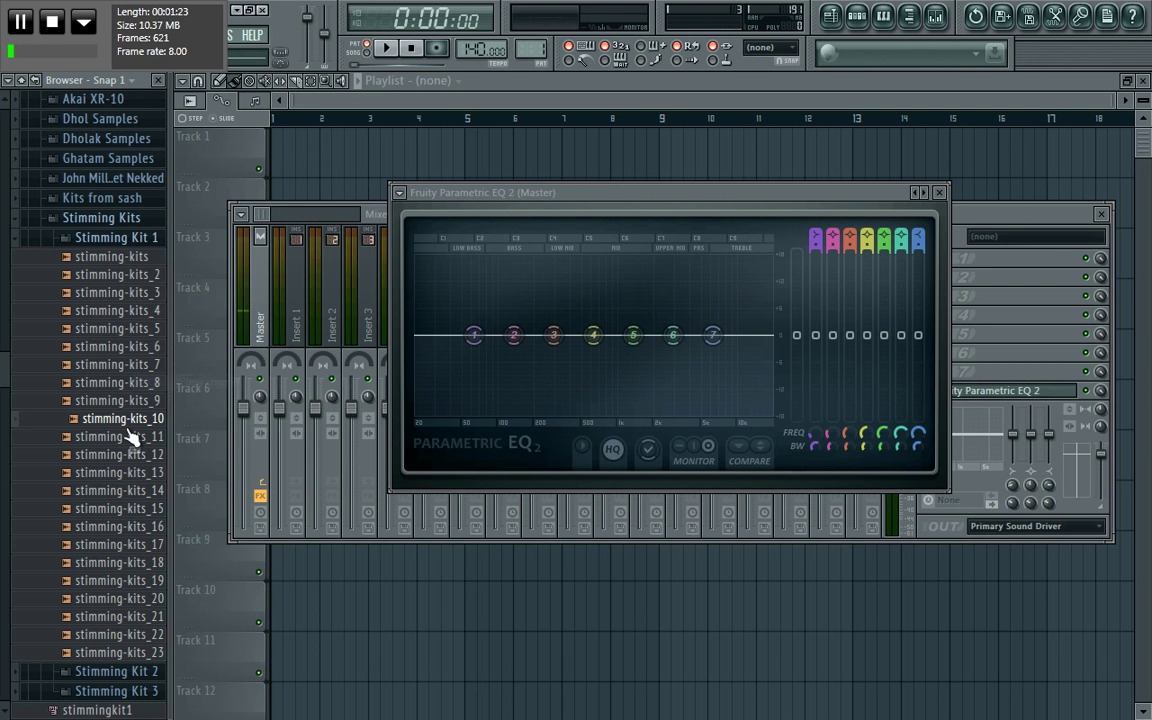
{"action": "right_click", "coordinate": [145, 435]}
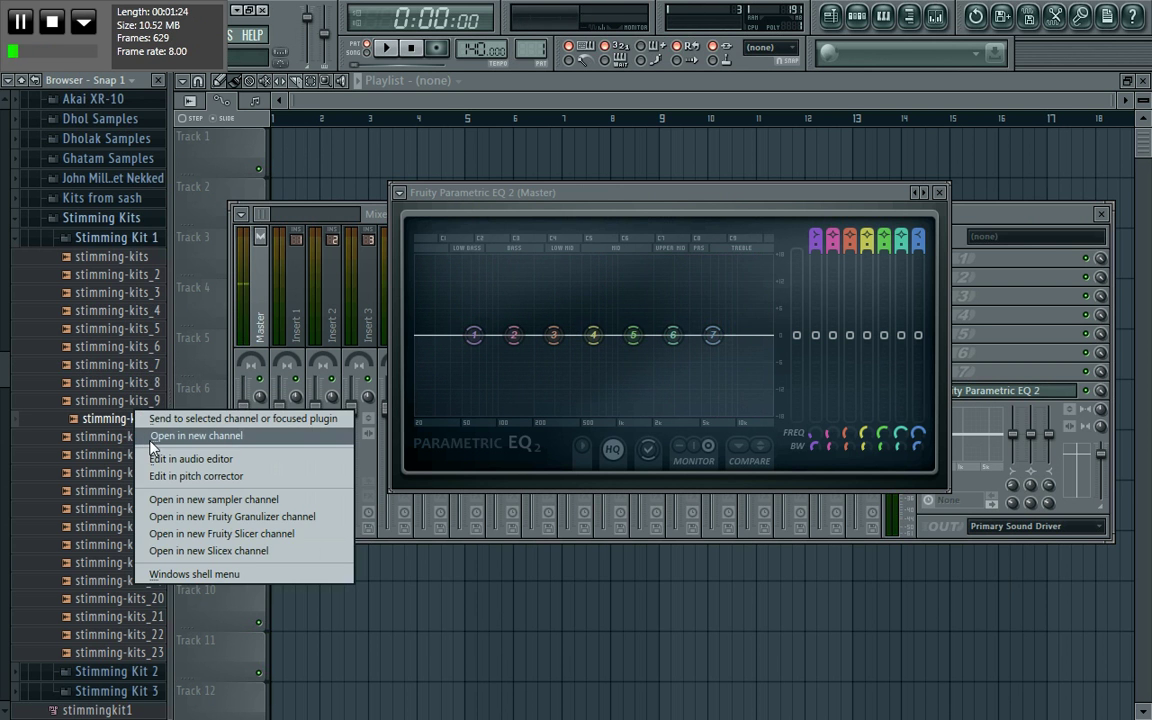
{"action": "left_click", "coordinate": [145, 436]}
{"action": "left_click", "coordinate": [105, 217]}
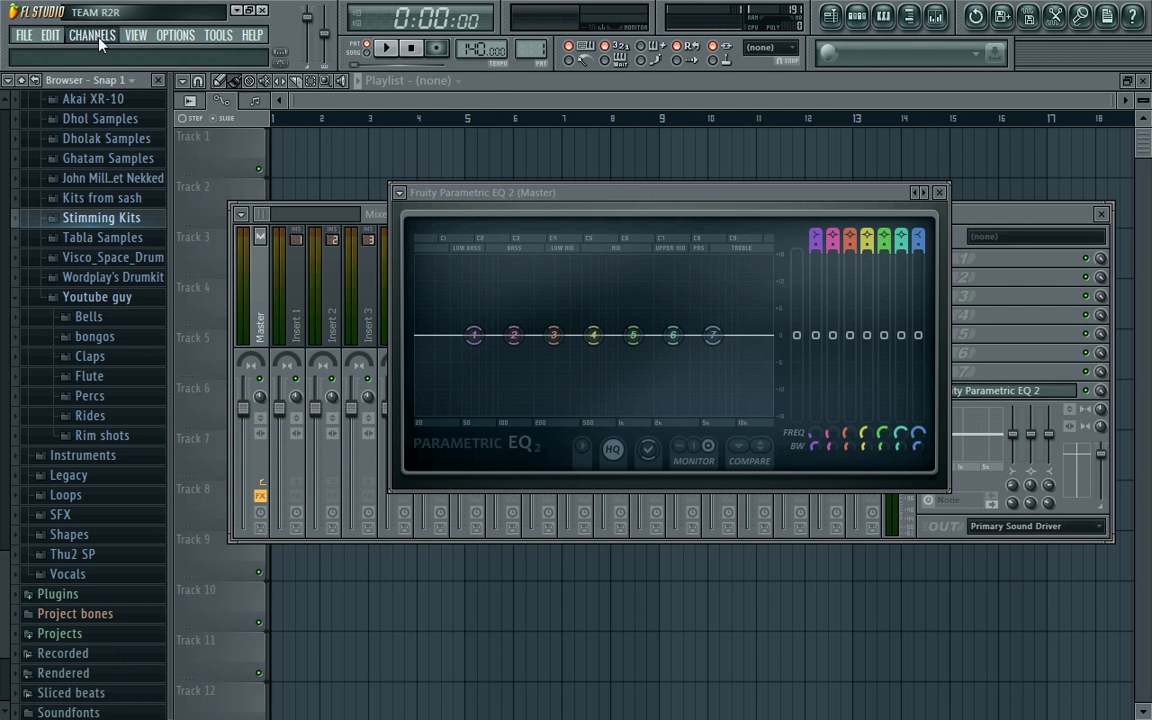
Add a new Hypersonic instrument channel
{"action": "left_click", "coordinate": [92, 35]}
{"action": "mouse_move", "coordinate": [100, 52]}
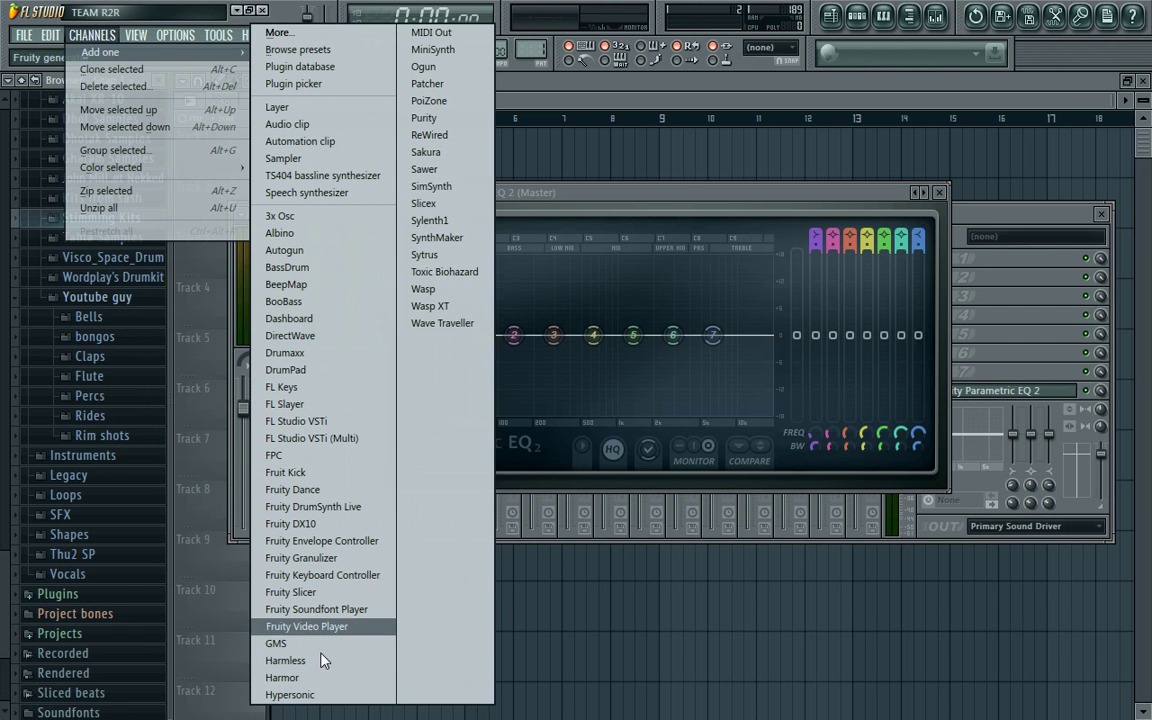
{"action": "left_click", "coordinate": [290, 695]}
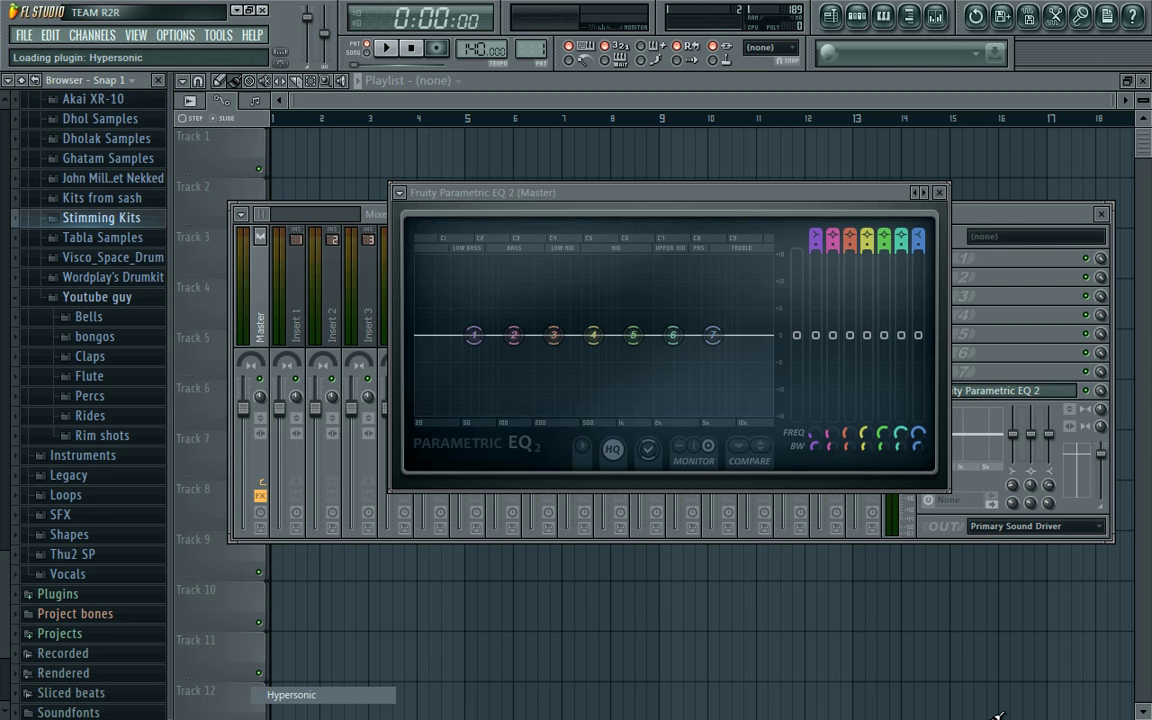
{"action": "key", "text": "super"}
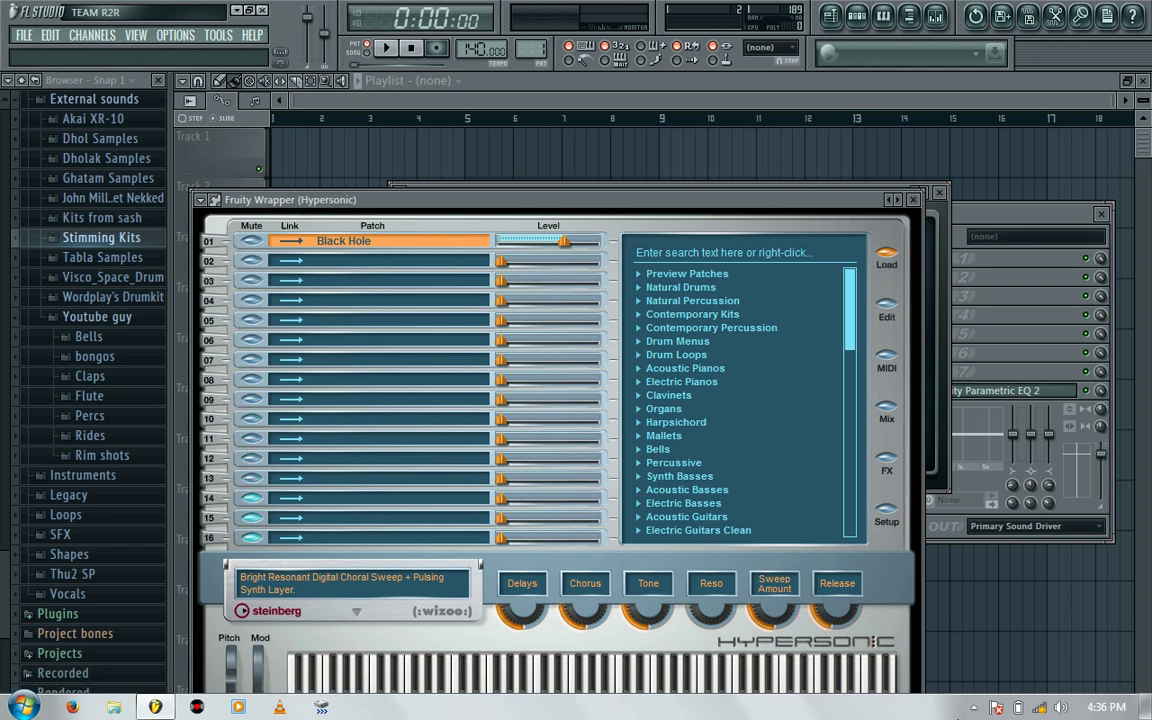
{"action": "left_click", "coordinate": [976, 708]}
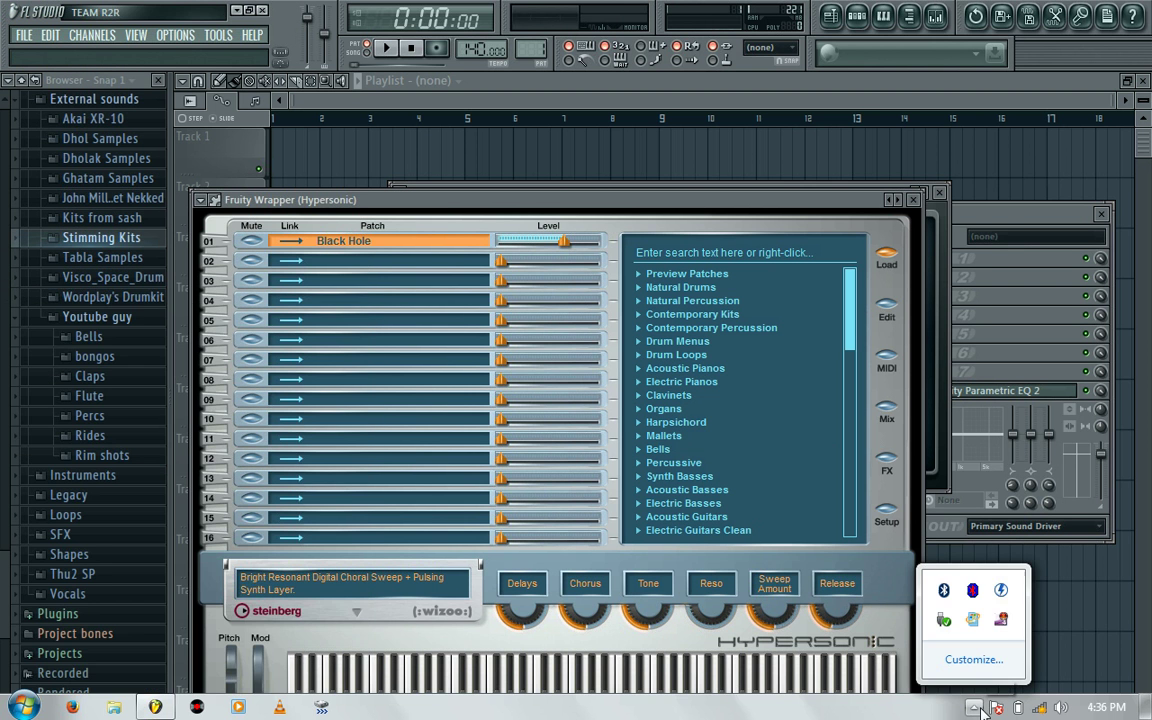
{"action": "right_click", "coordinate": [1003, 622]}
{"action": "left_click", "coordinate": [779, 509]}
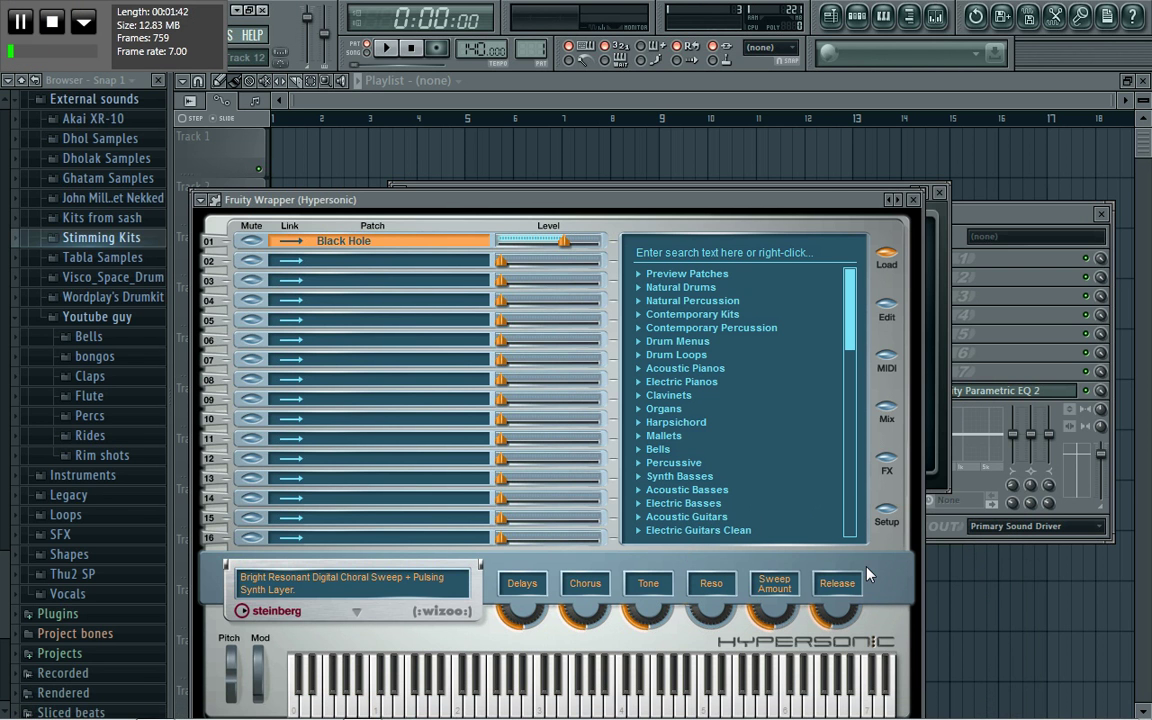
Fill every fourth step of the Akai_XR10_bd02 channel and copy that pattern to the dhol, stimming-kits_7 and stimming-kits_10 channels
{"action": "left_click", "coordinate": [898, 196]}
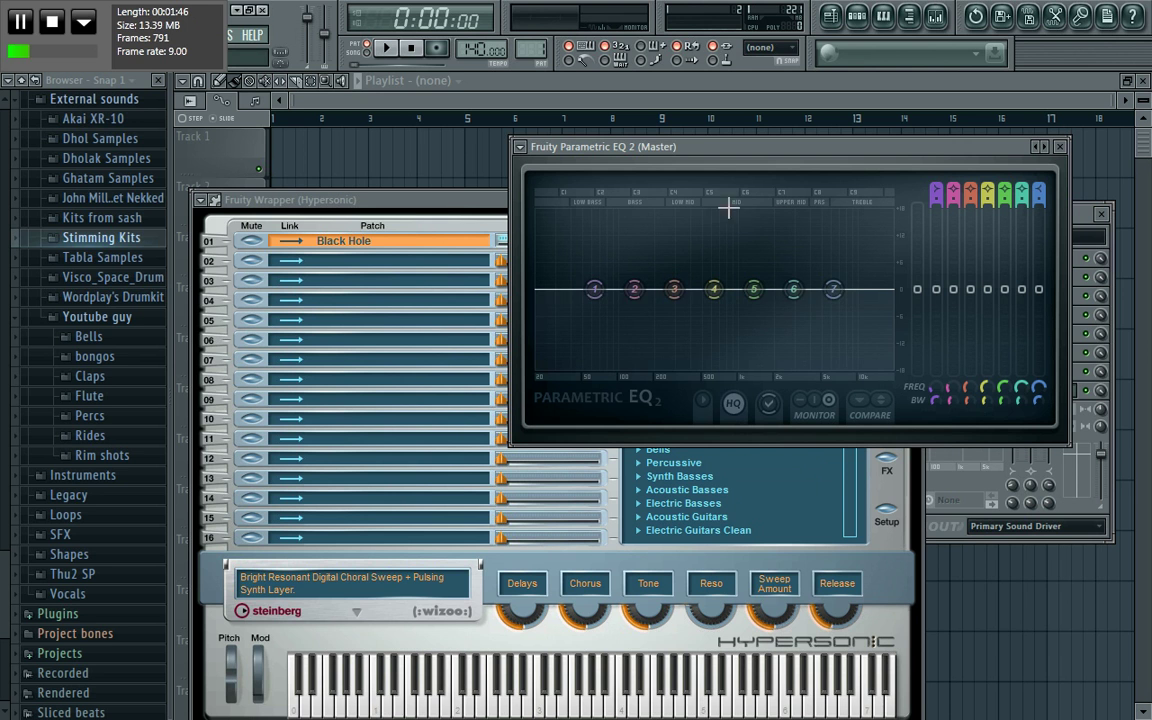
{"action": "left_click", "coordinate": [884, 16]}
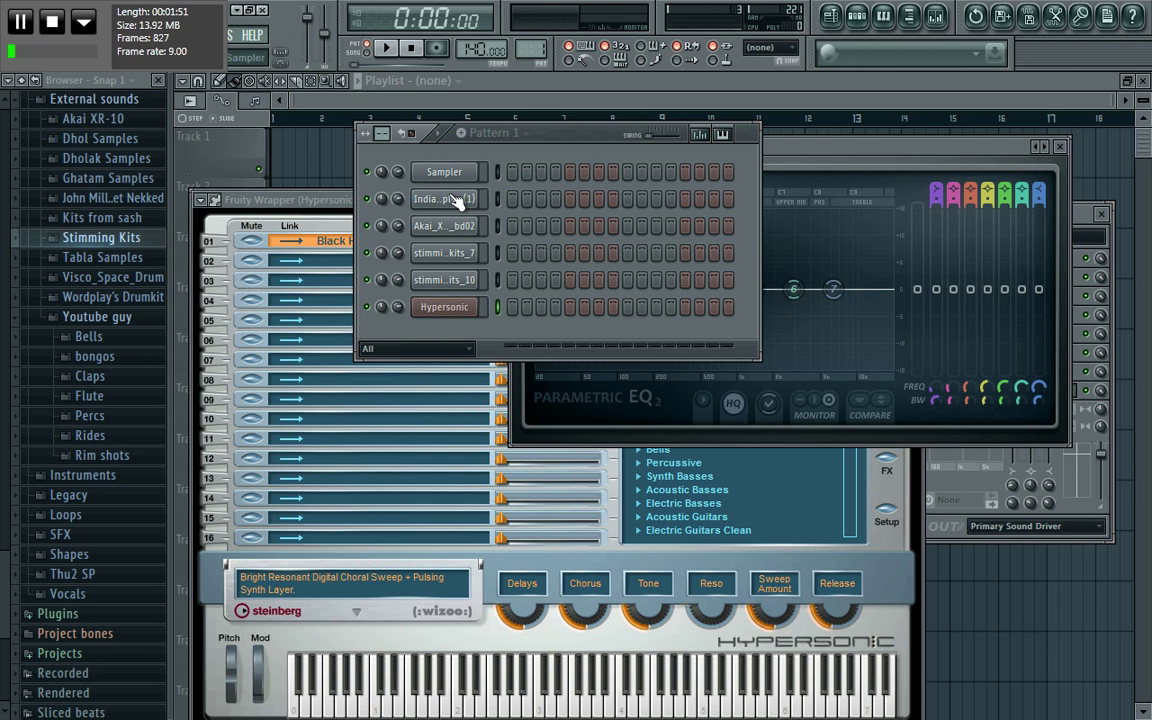
{"action": "left_click", "coordinate": [513, 226]}
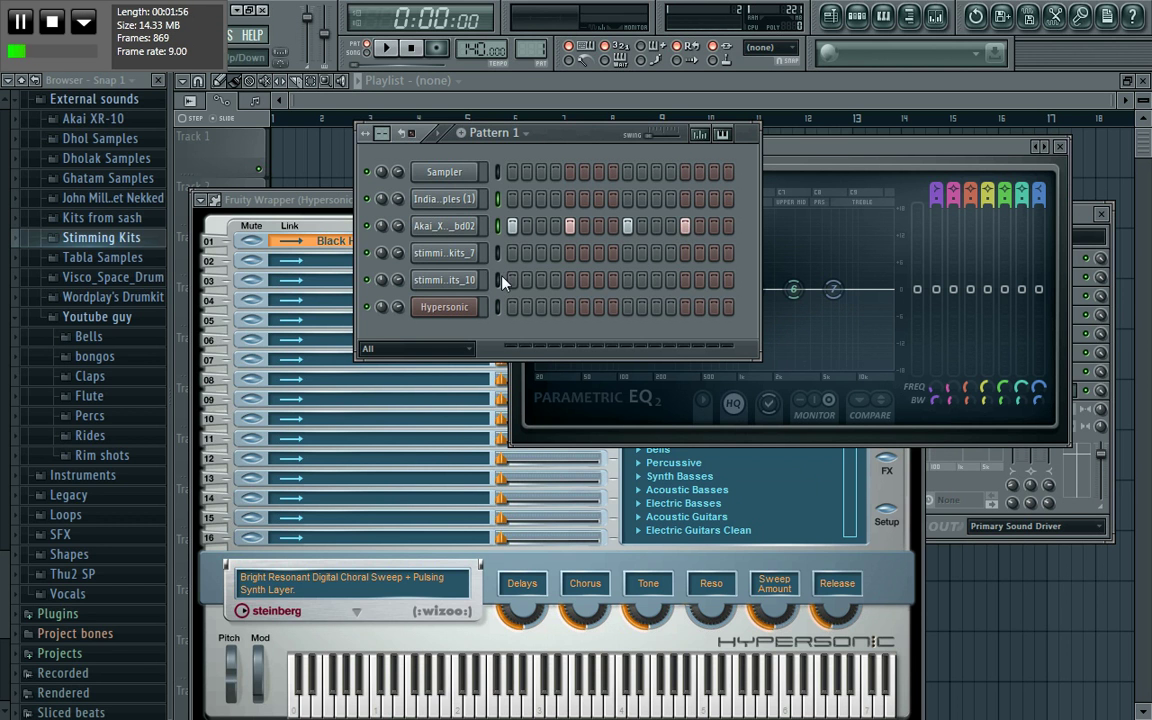
{"action": "key", "text": "ctrl+v"}
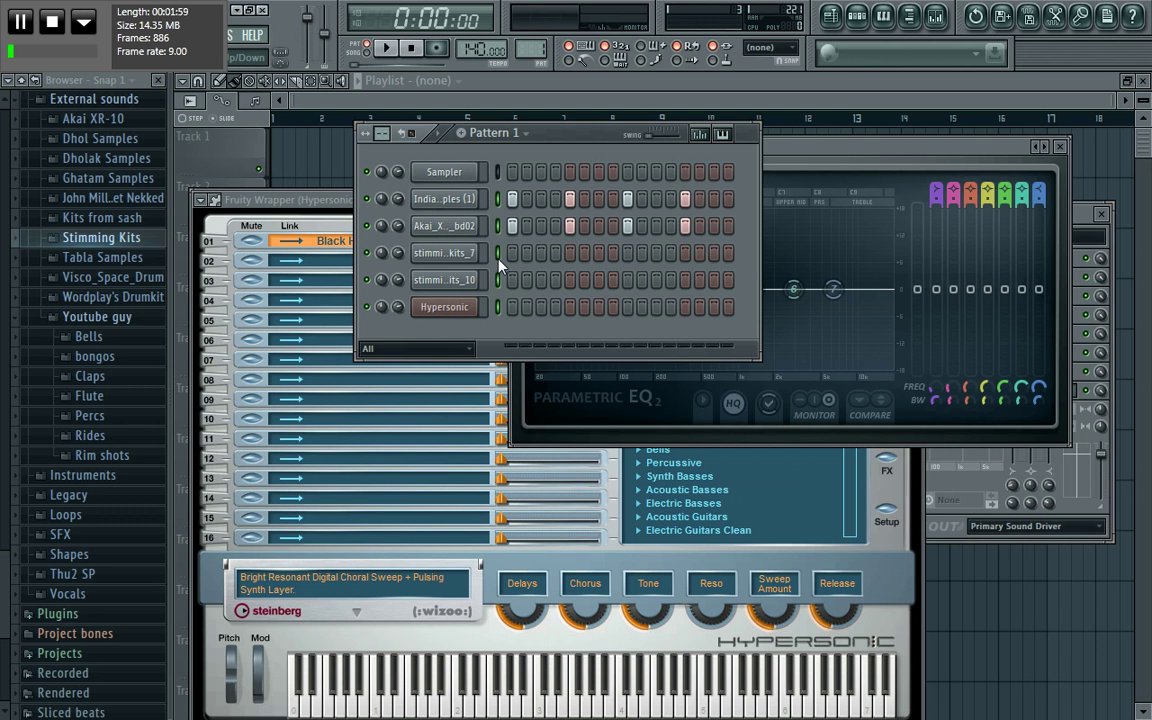
{"action": "key", "text": "ctrl+v"}
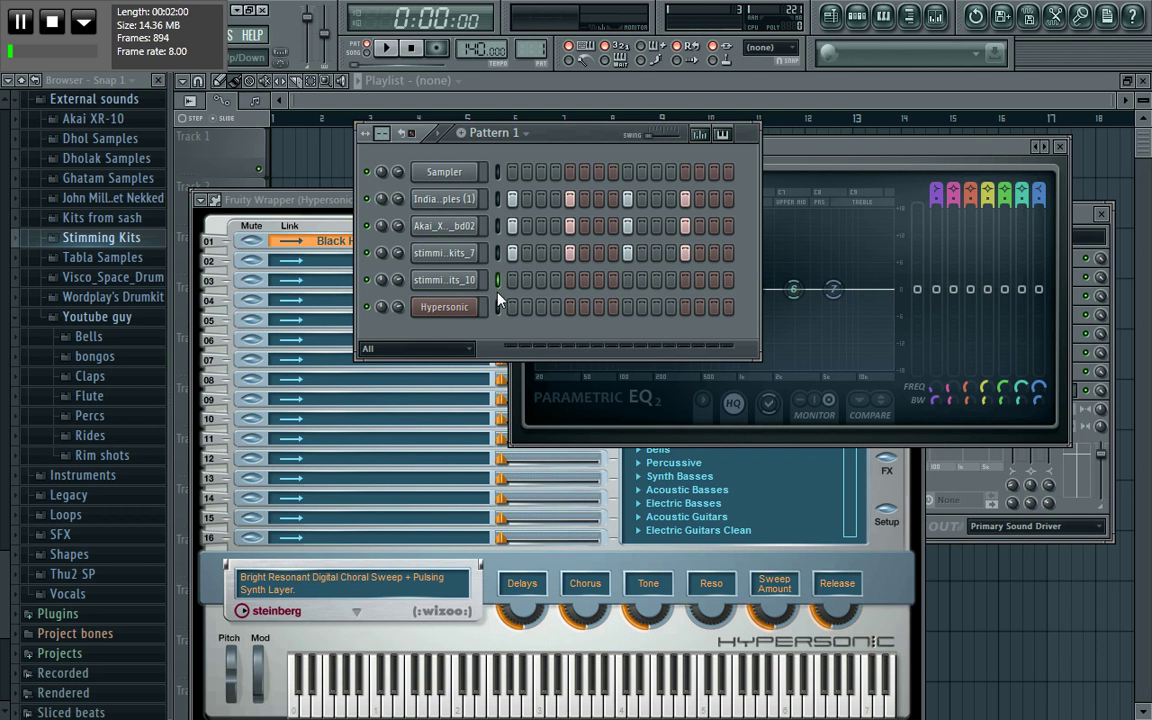
{"action": "key", "text": "ctrl+v"}
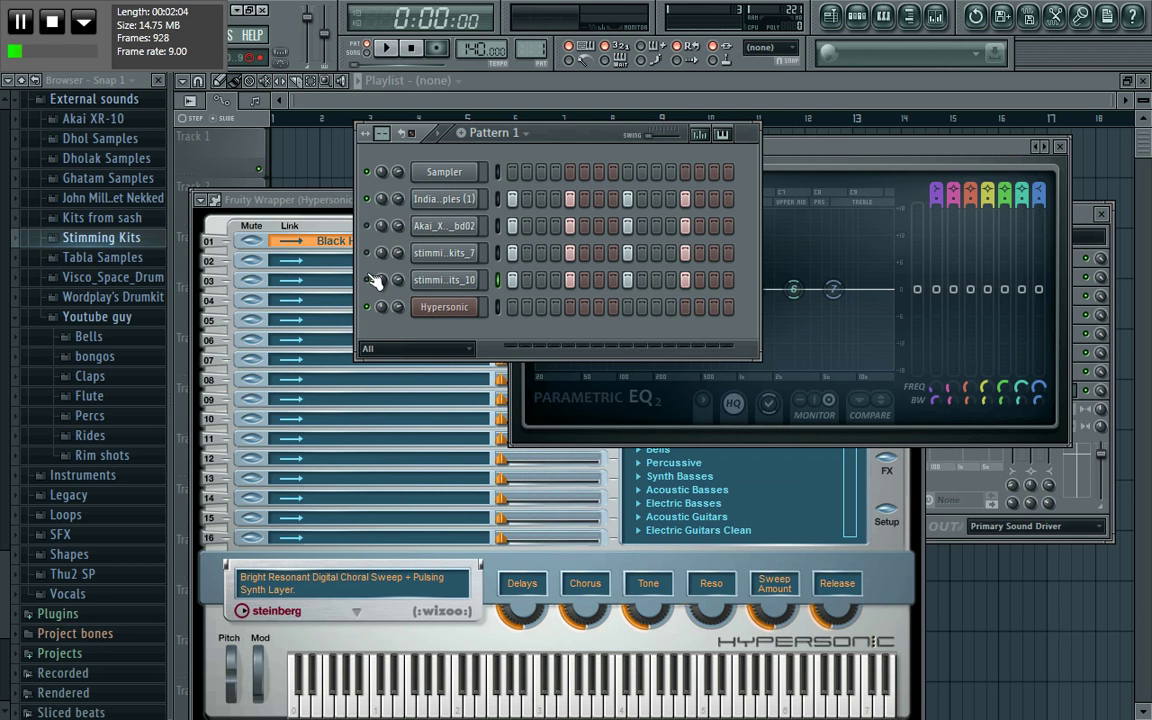
Close the sample browser and arrange the channel rack and Fruity Parametric EQ 2 windows so both stay visible
{"action": "left_click_drag", "start_coordinate": [529, 135], "coordinate": [410, 135]}
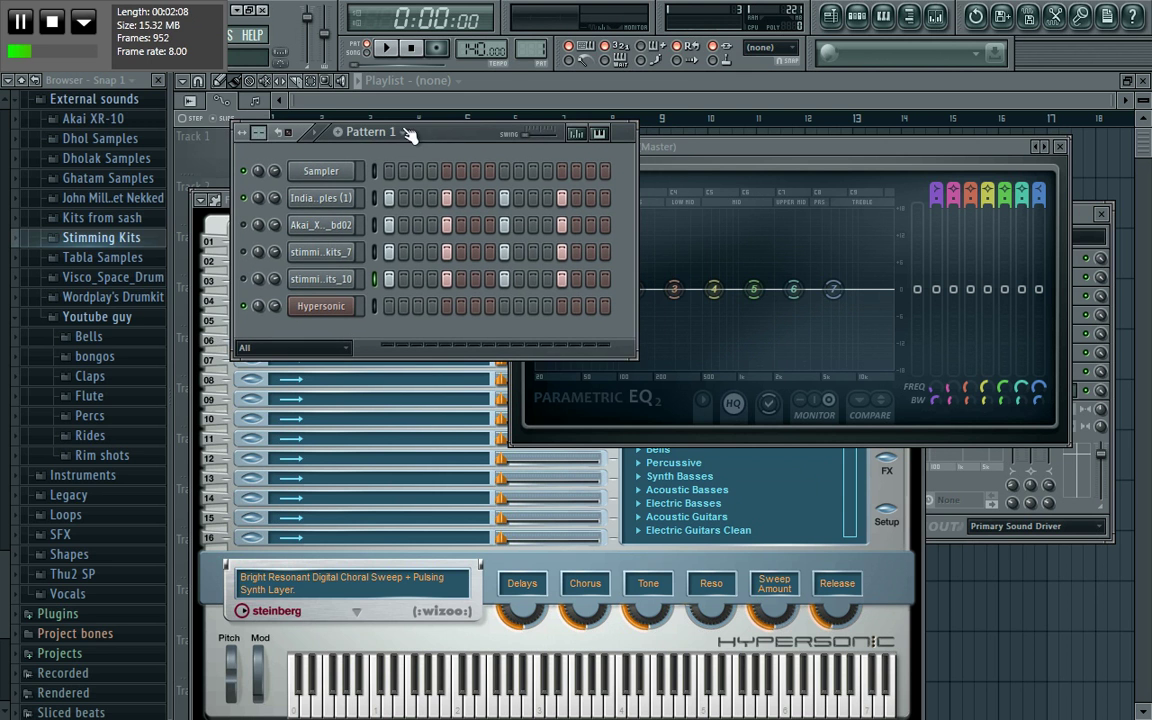
{"action": "left_click", "coordinate": [157, 80]}
{"action": "left_click_drag", "start_coordinate": [548, 146], "coordinate": [697, 129]}
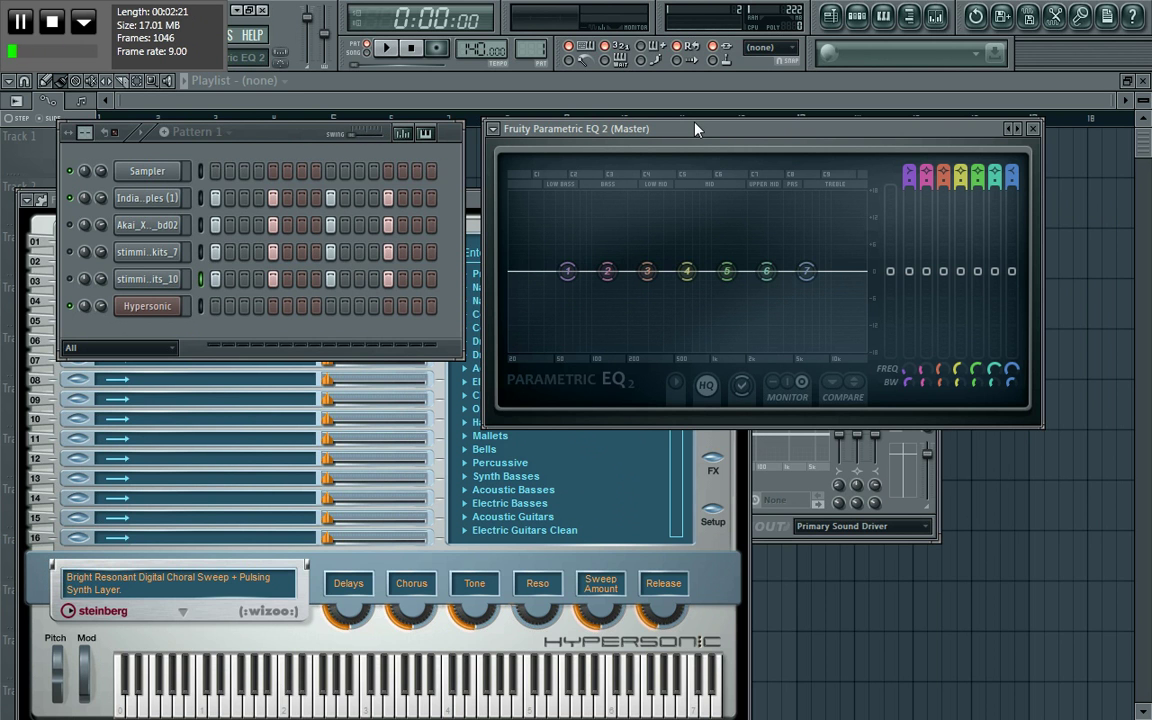
{"action": "left_click_drag", "start_coordinate": [697, 128], "coordinate": [656, 268]}
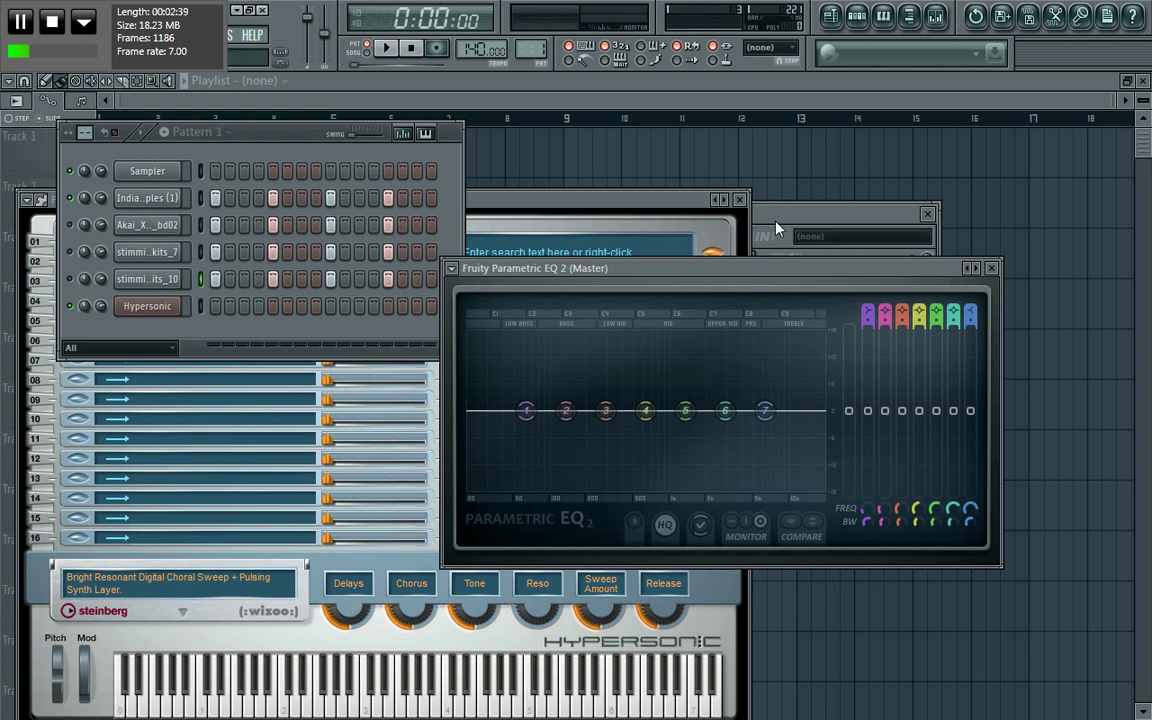
Reposition the Fruity Parametric EQ 2 window and the channel rack so they sit side by side
{"action": "left_click_drag", "start_coordinate": [618, 276], "coordinate": [653, 127]}
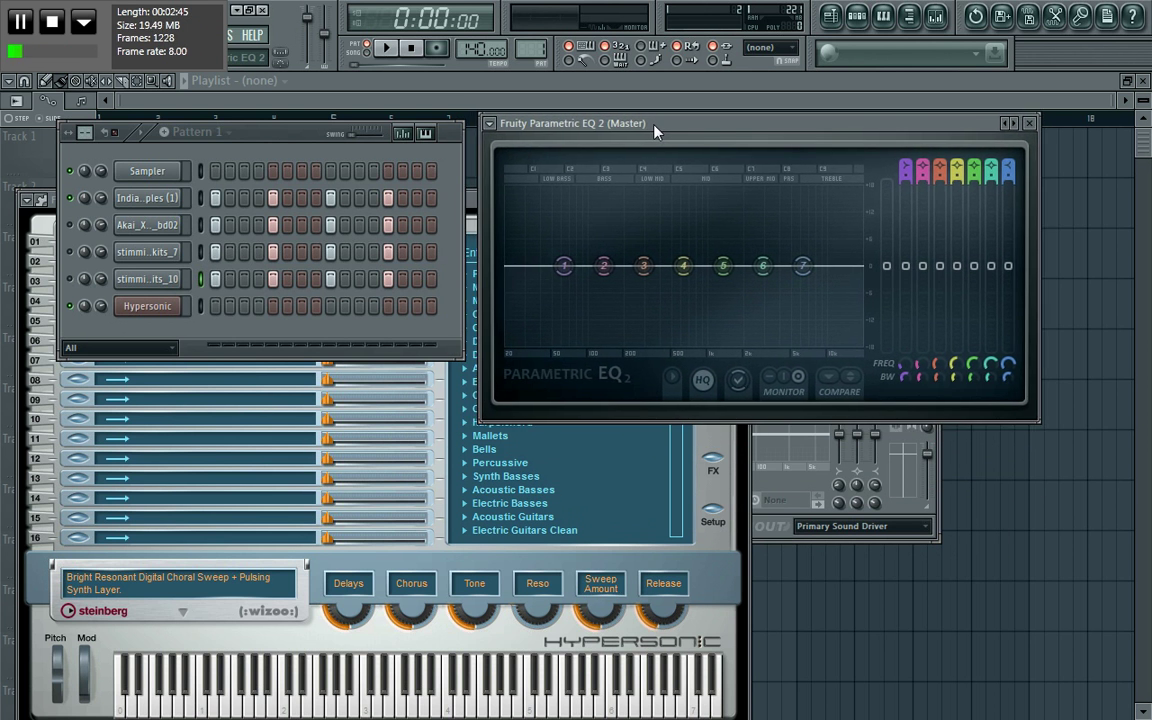
{"action": "left_click_drag", "start_coordinate": [294, 140], "coordinate": [332, 128]}
{"action": "left_click_drag", "start_coordinate": [617, 121], "coordinate": [647, 125]}
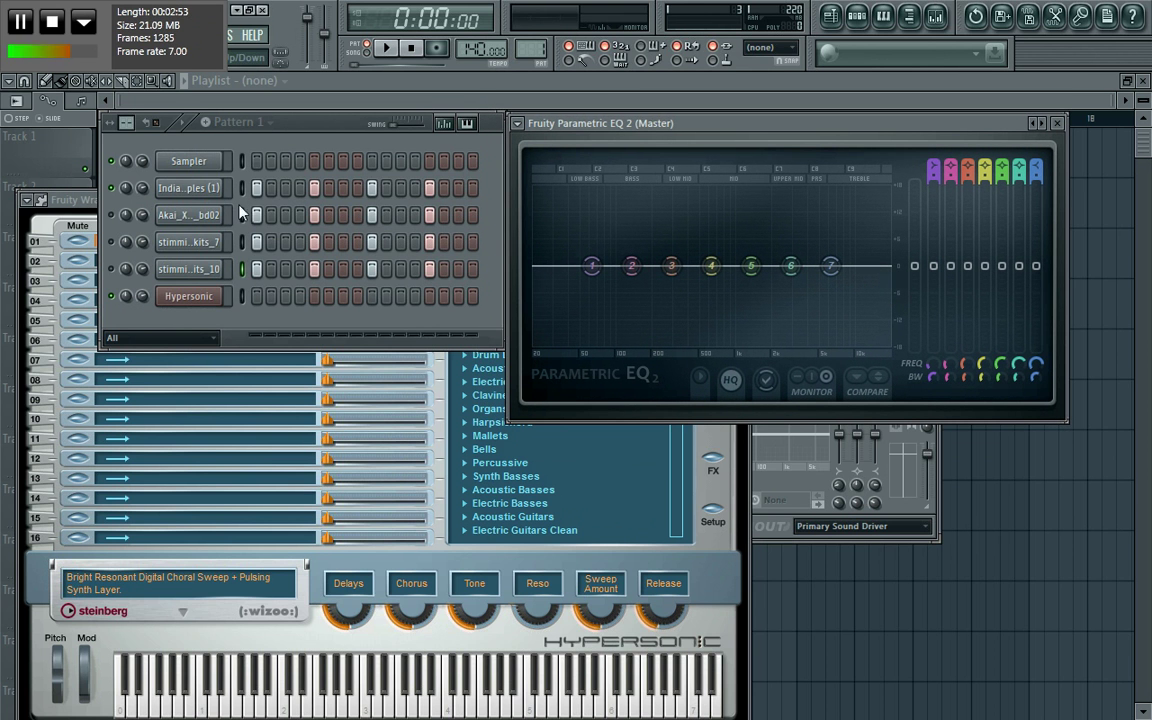
Open the India Tech 1 - Dhol Samples (1) channel settings, preview the sample and play the pattern to examine its spectrum in the EQ
{"action": "left_click", "coordinate": [186, 190]}
{"action": "left_click", "coordinate": [148, 608]}
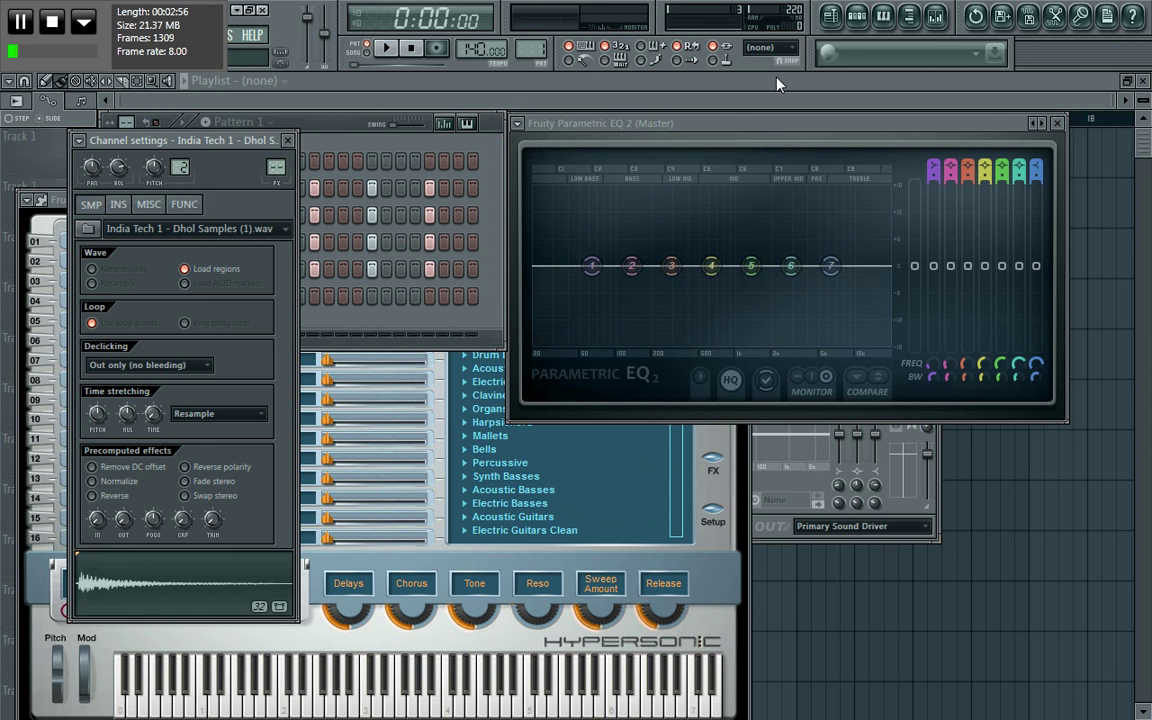
{"action": "left_click_drag", "start_coordinate": [659, 116], "coordinate": [657, 124]}
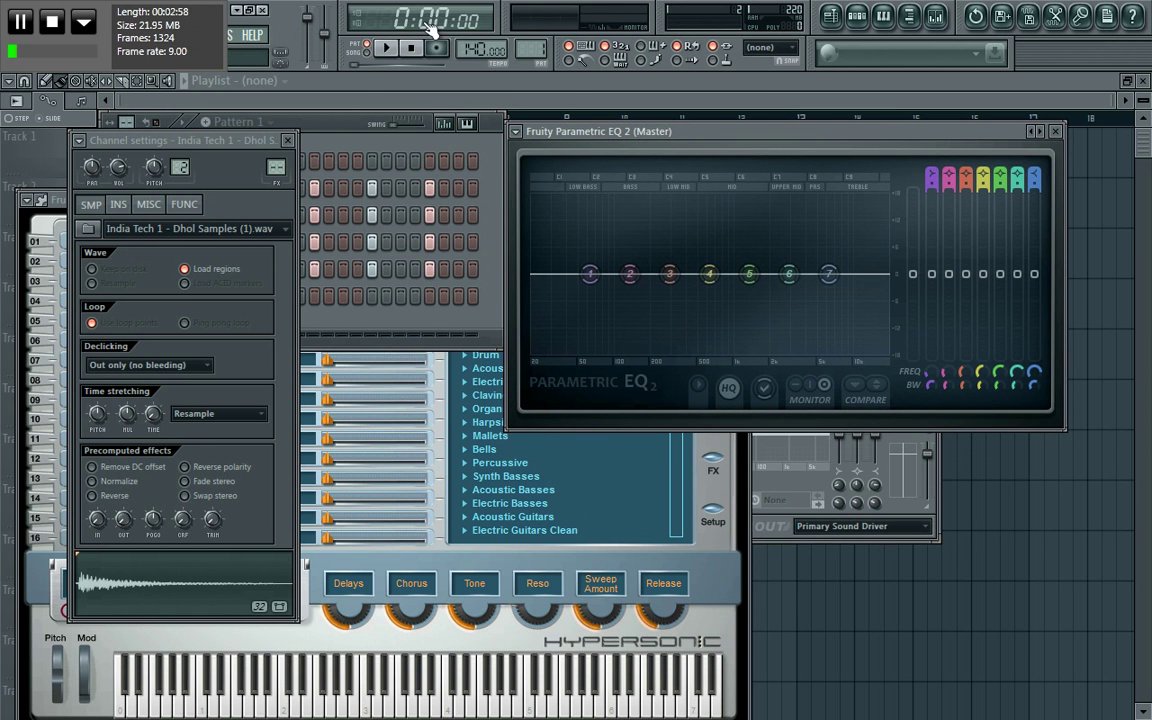
{"action": "left_click", "coordinate": [389, 52]}
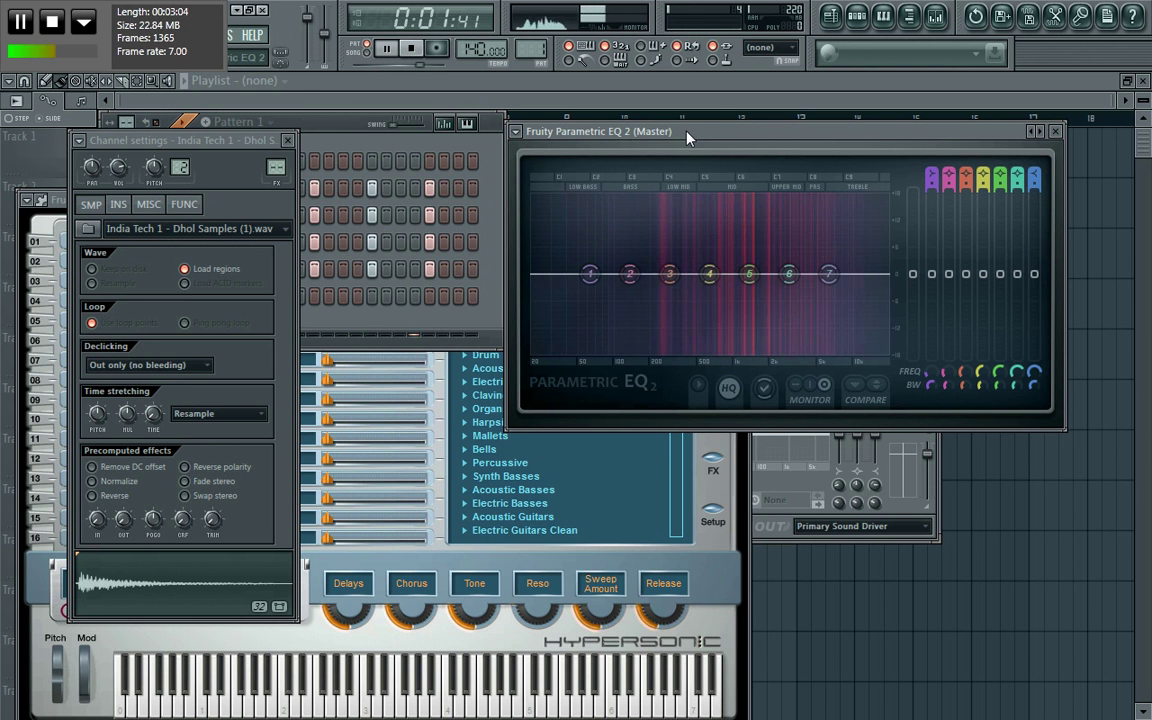
{"action": "key", "text": "space"}
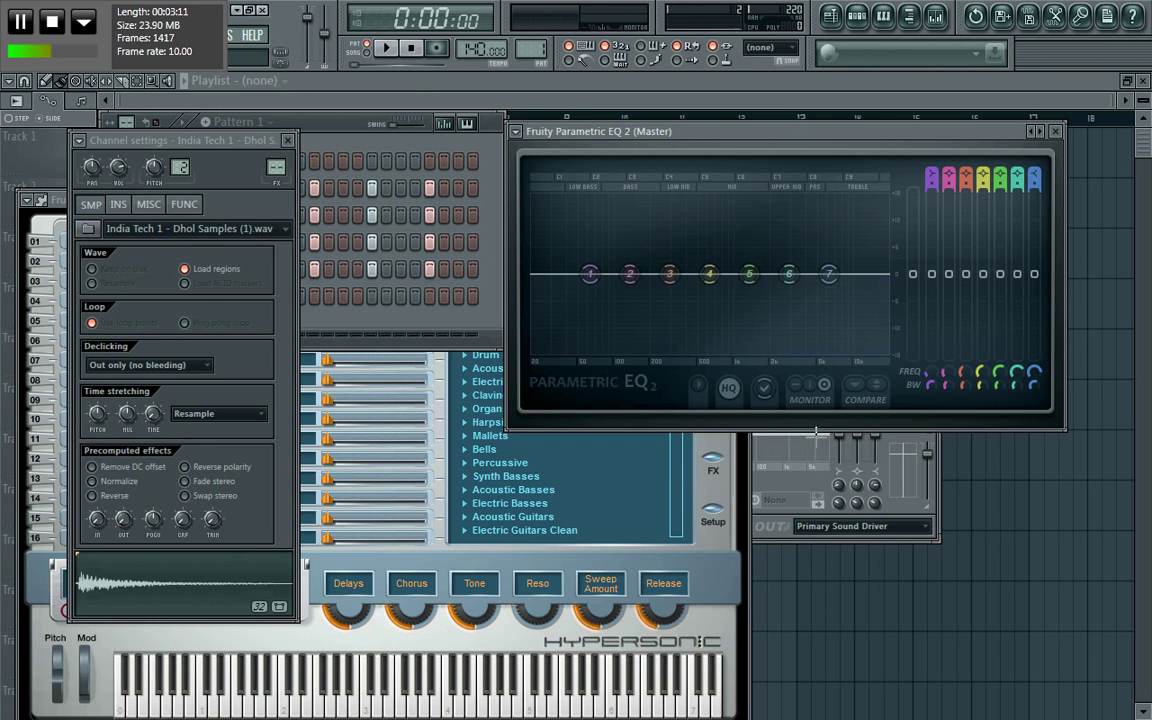
Add a Fruity Limiter to the first effect slot of the Master track and raise its gain
{"action": "left_click", "coordinate": [800, 487]}
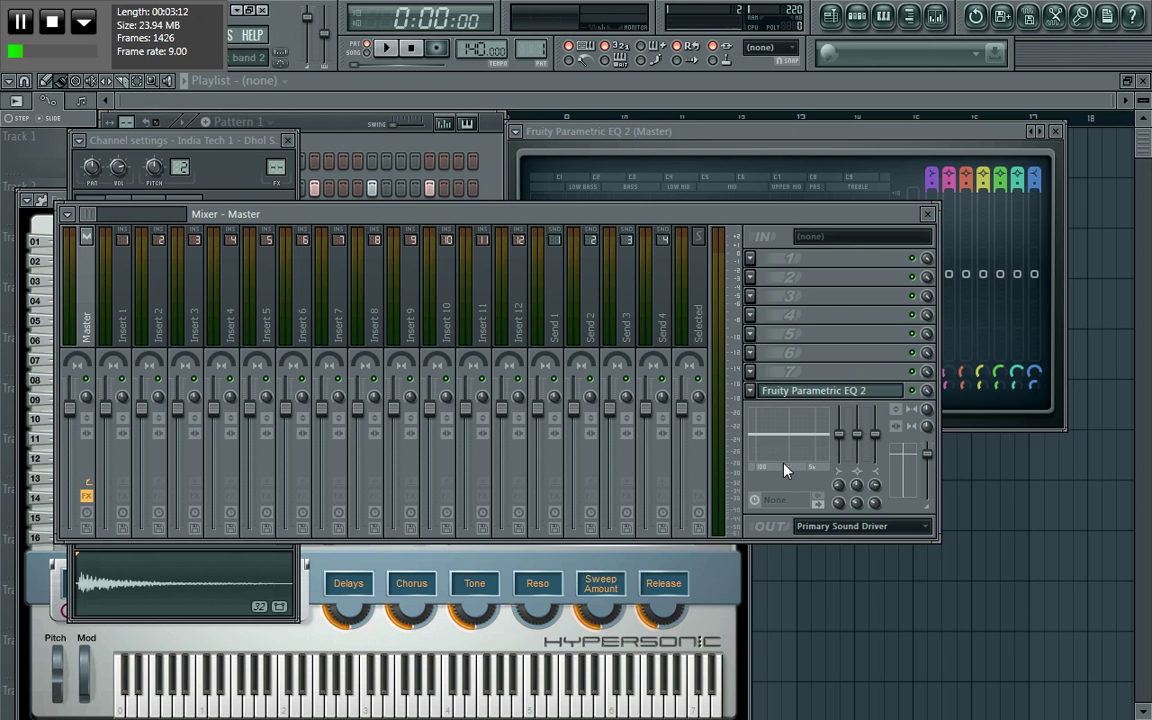
{"action": "left_click", "coordinate": [752, 261]}
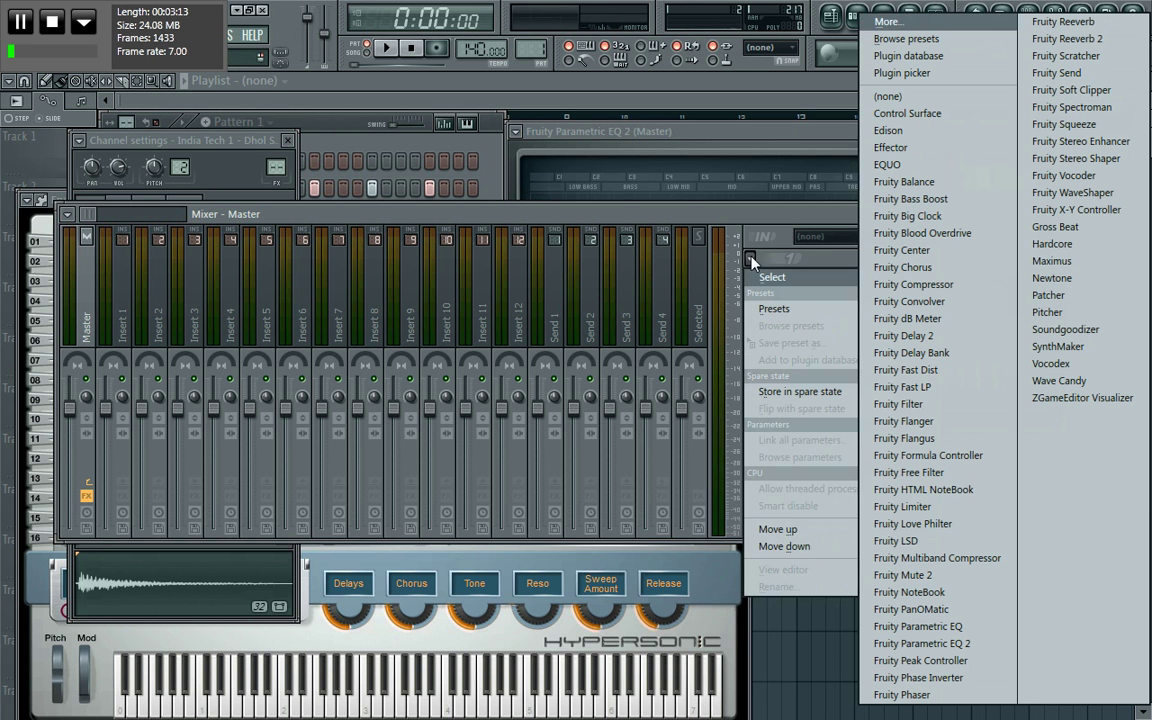
{"action": "left_click", "coordinate": [898, 508]}
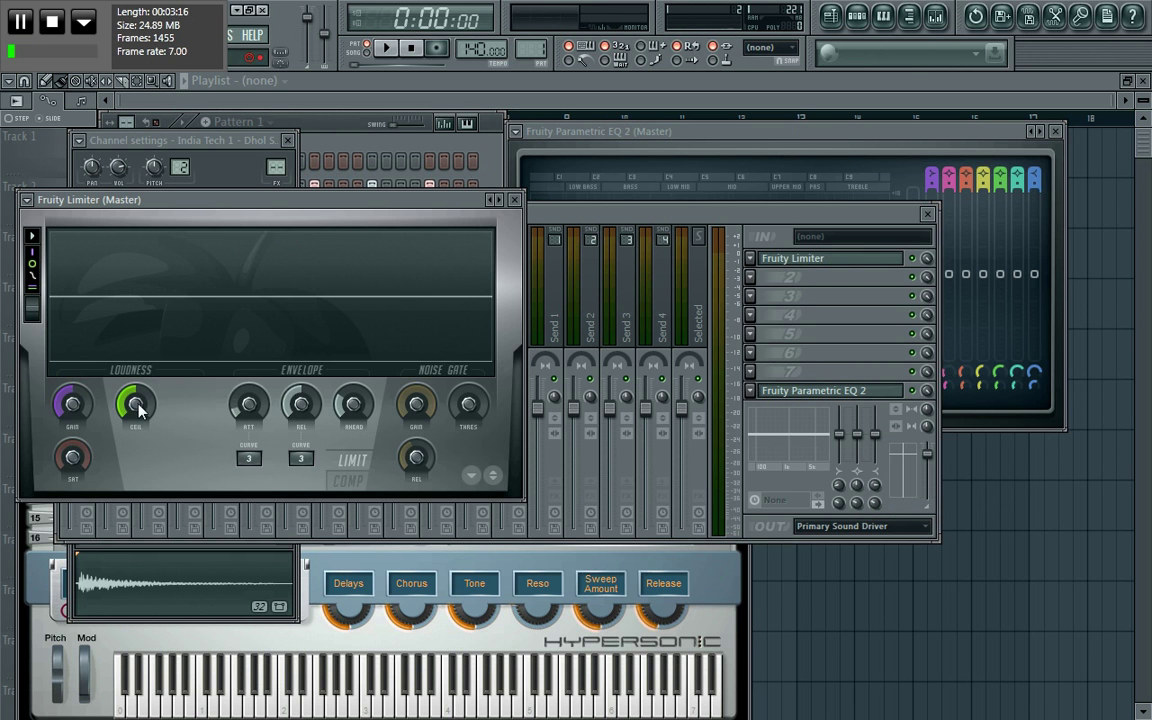
{"action": "left_click_drag", "start_coordinate": [72, 403], "coordinate": [72, 362]}
Play the pattern through the limiter and examine the dhol's frequency range in the Master's Fruity Parametric EQ 2
{"action": "key", "text": "space"}
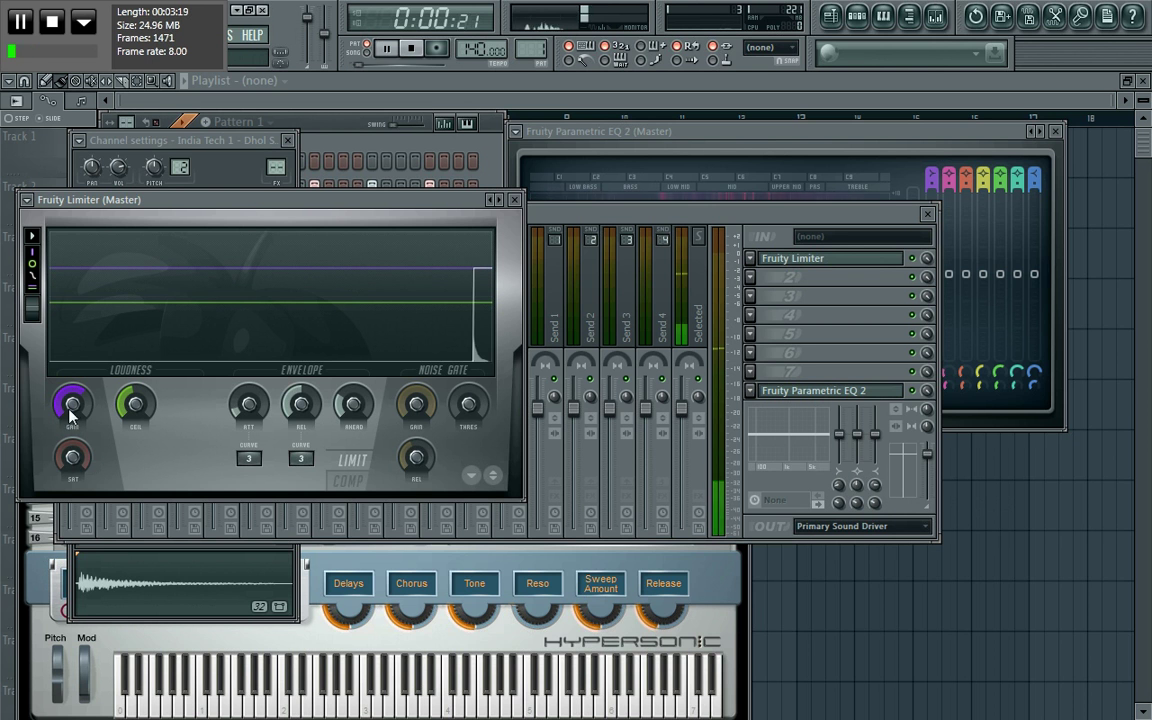
{"action": "left_click", "coordinate": [707, 133]}
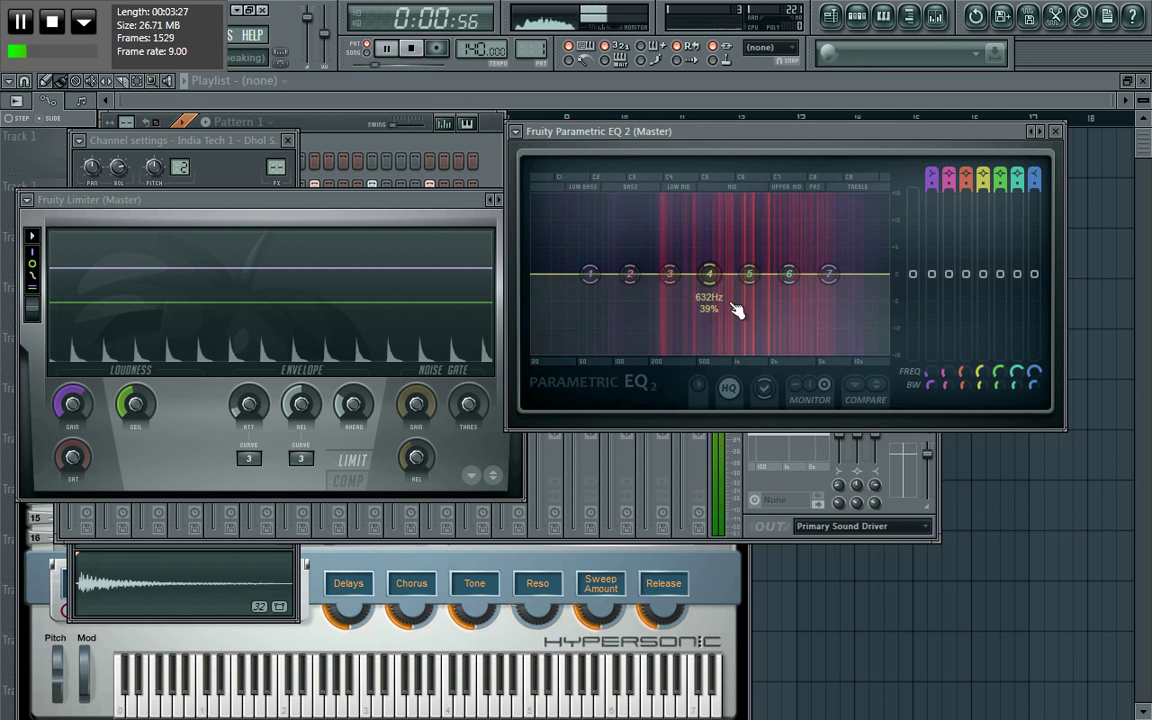
{"action": "key", "text": "space"}
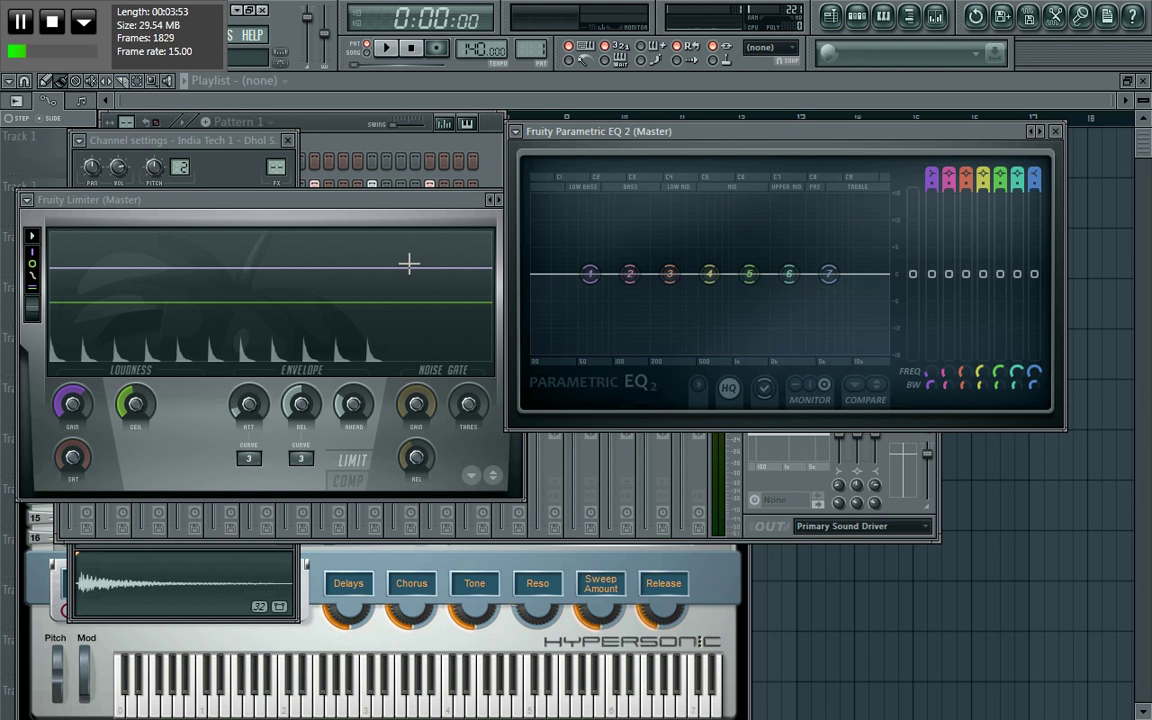
During playback, pull EQ bands 1 and 2 fully down at about 200 Hz and 100 Hz, and lower band 7 at about 10 kHz
{"action": "key", "text": "space"}
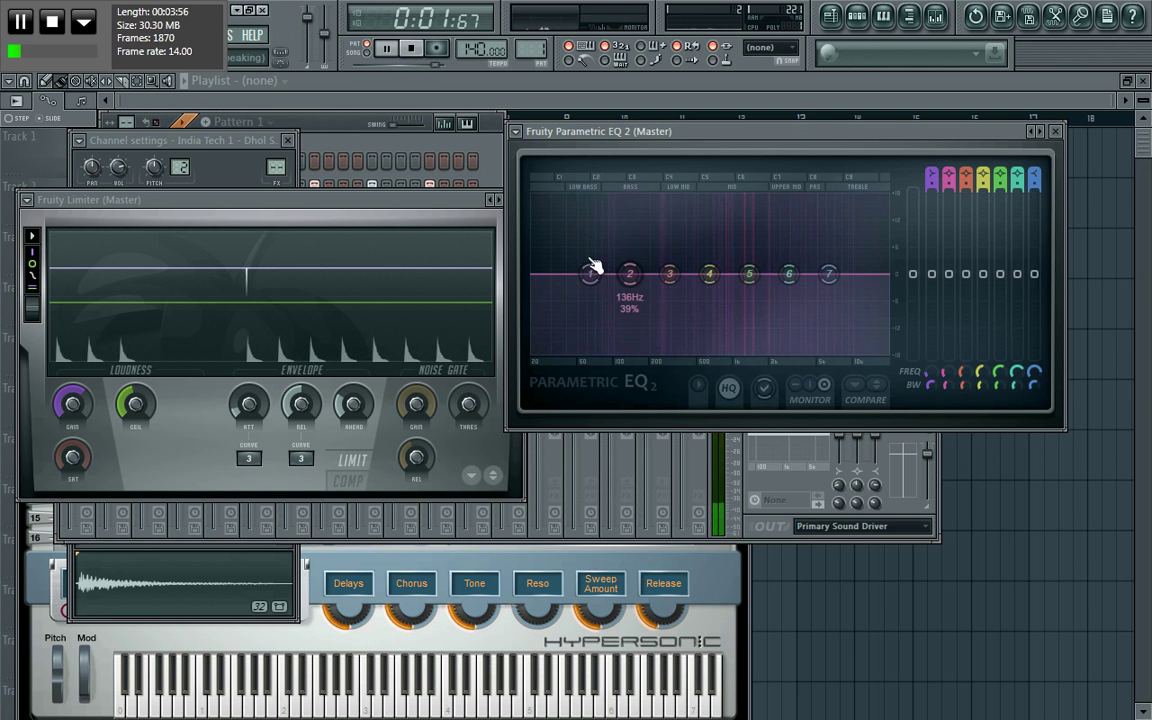
{"action": "left_click_drag", "start_coordinate": [581, 283], "coordinate": [644, 360]}
{"action": "left_click_drag", "start_coordinate": [636, 282], "coordinate": [588, 364]}
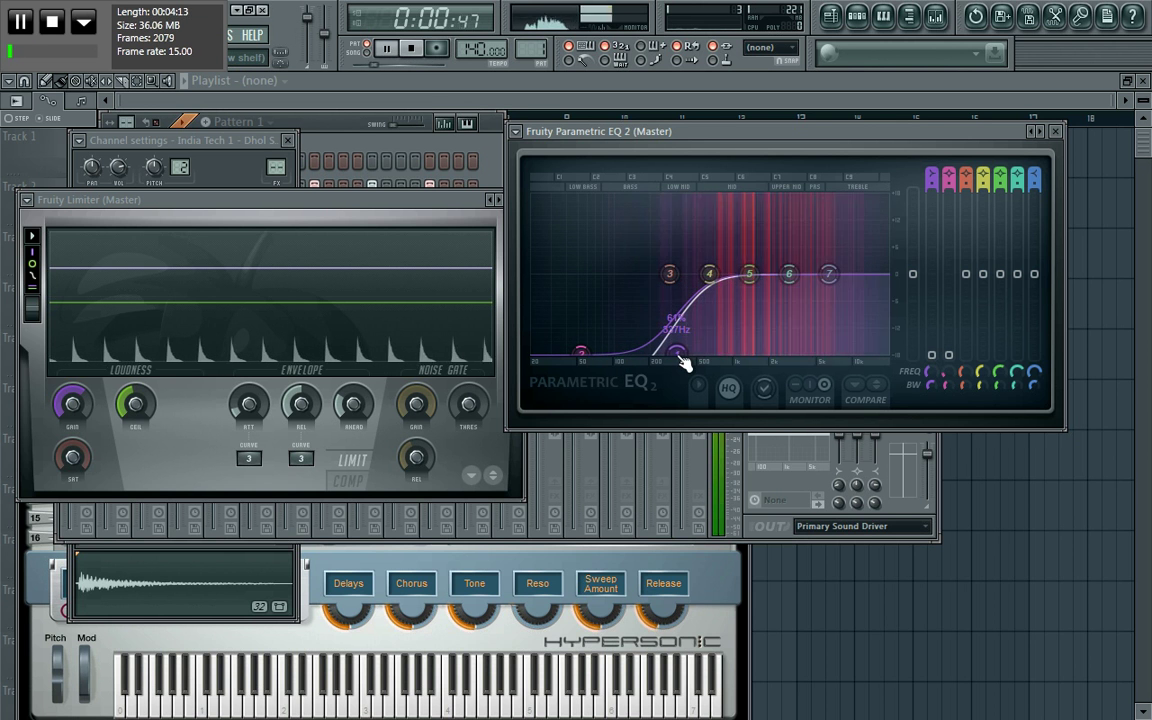
{"action": "left_click_drag", "start_coordinate": [583, 362], "coordinate": [622, 363]}
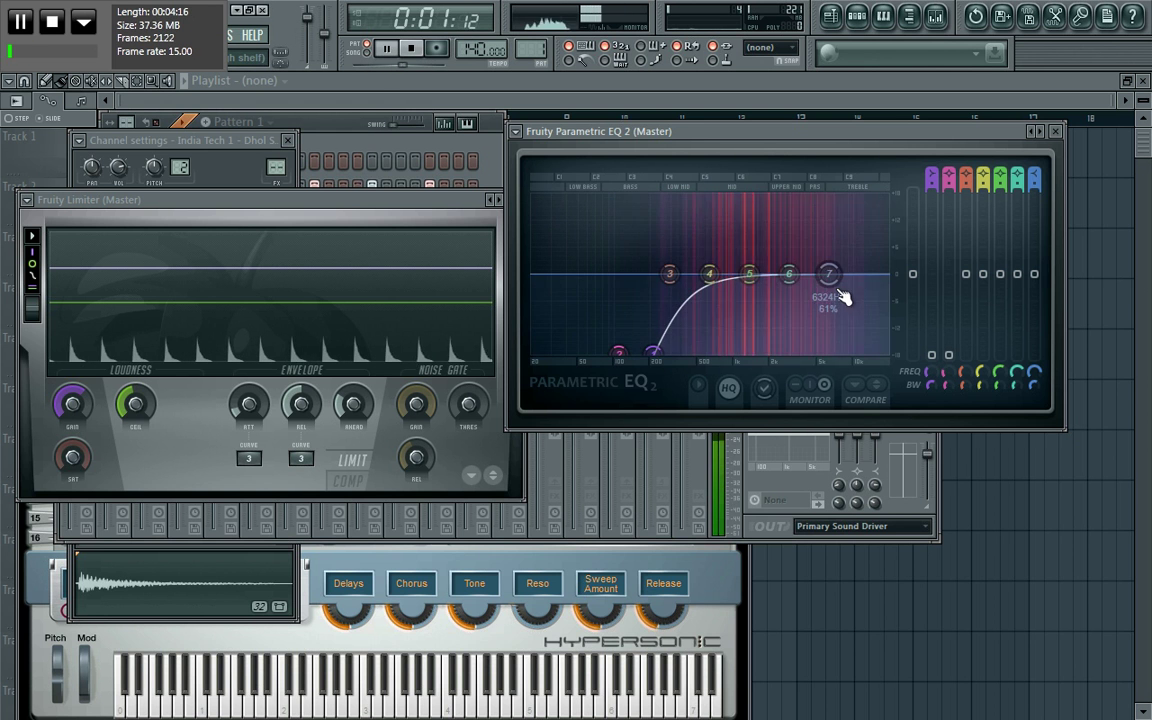
{"action": "left_click_drag", "start_coordinate": [828, 274], "coordinate": [866, 322]}
{"action": "key", "text": "space"}
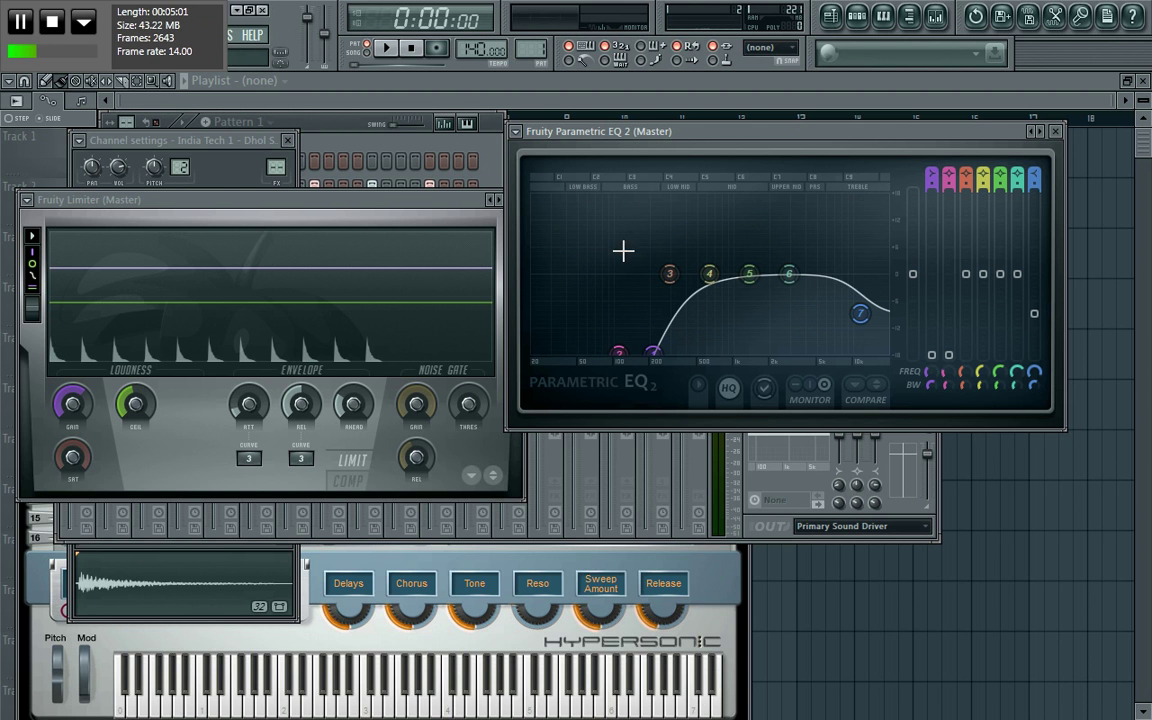
Open the Akai_XR10_bd02 channel settings from the channel rack to examine its waveform beside the EQ
{"action": "key", "text": "F6"}
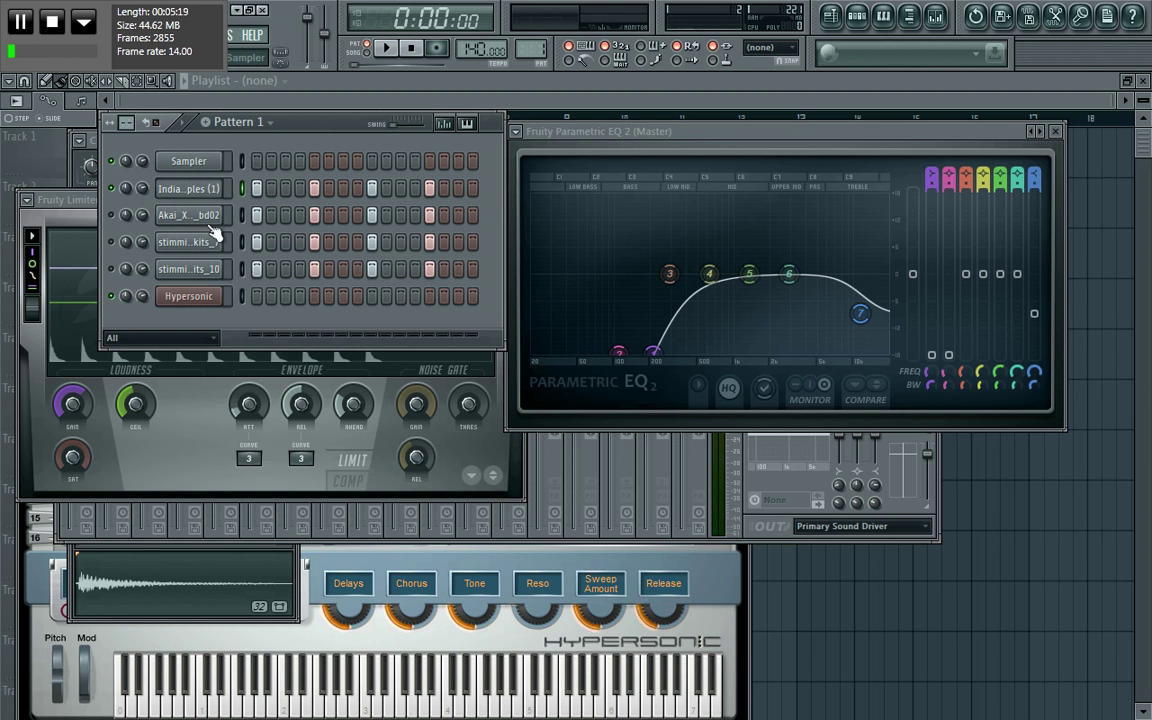
{"action": "left_click", "coordinate": [190, 214]}
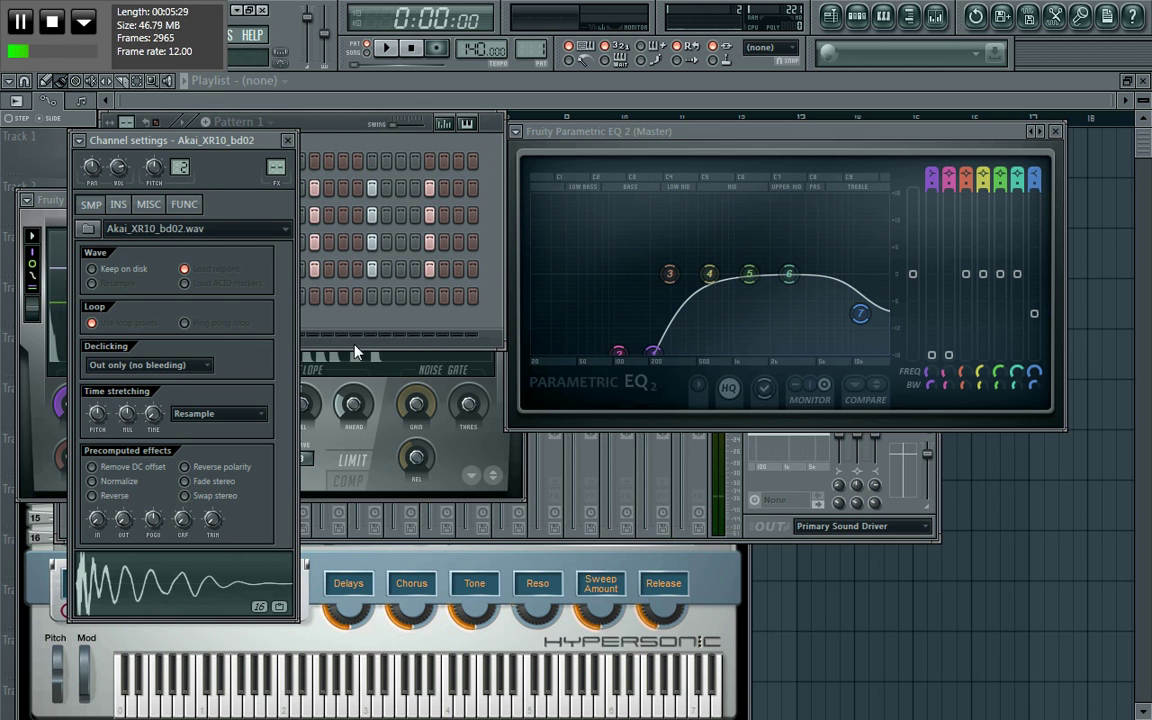
{"action": "left_click", "coordinate": [822, 135]}
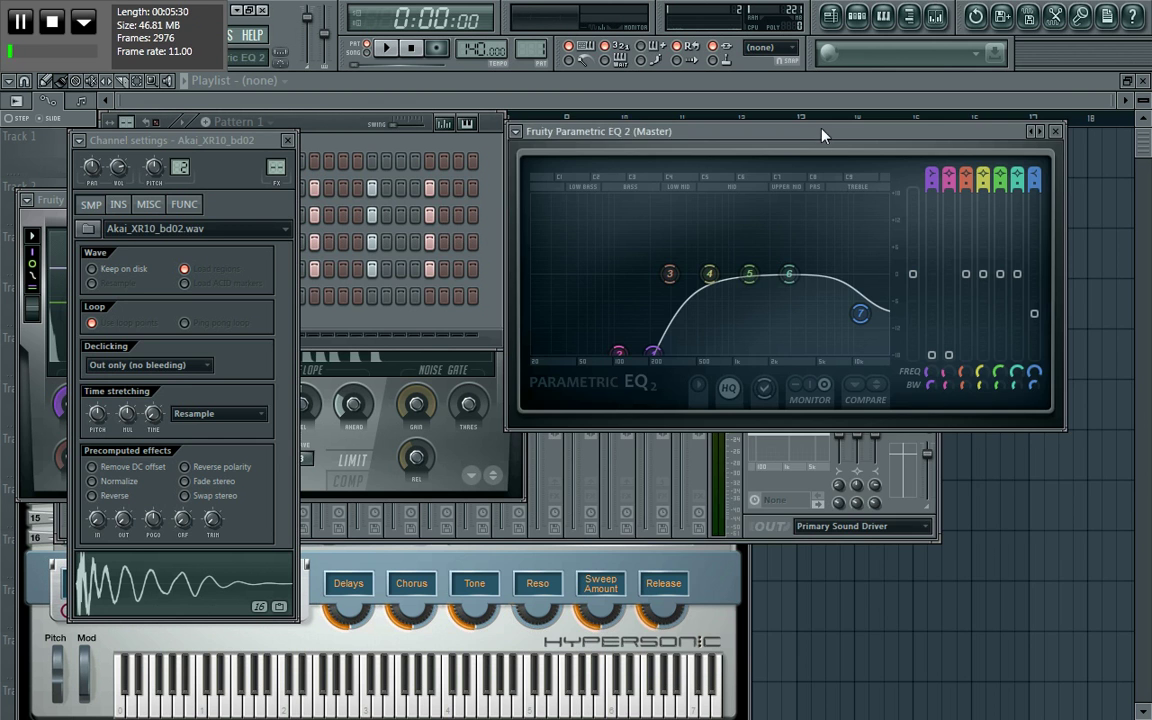
Move the EQ window aside and assign all six channels to consecutive mixer tracks starting at Insert 1
{"action": "left_click_drag", "start_coordinate": [822, 135], "coordinate": [941, 375]}
{"action": "left_click", "coordinate": [754, 222]}
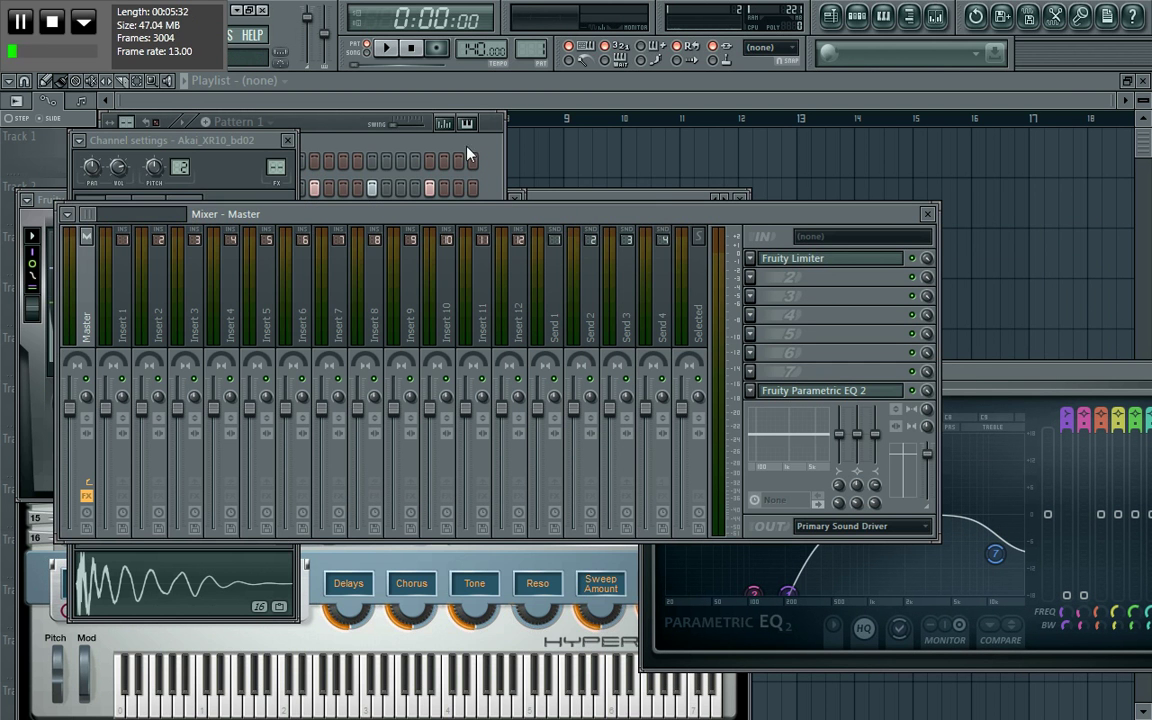
{"action": "left_click", "coordinate": [383, 150]}
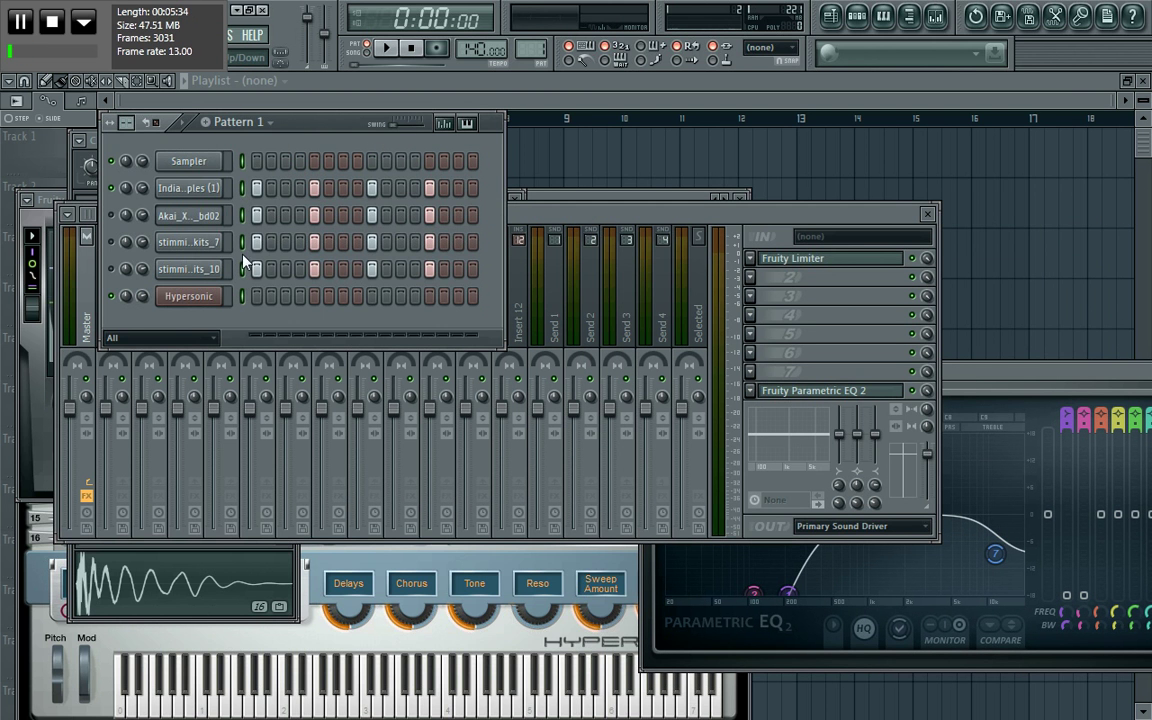
{"action": "left_click", "coordinate": [97, 326]}
{"action": "right_click", "coordinate": [130, 230]}
{"action": "mouse_move", "coordinate": [290, 291]}
{"action": "left_click", "coordinate": [345, 306]}
Close the Master's Fruity Parametric EQ 2 editor and save its settings as a preset named k
{"action": "left_click", "coordinate": [86, 328]}
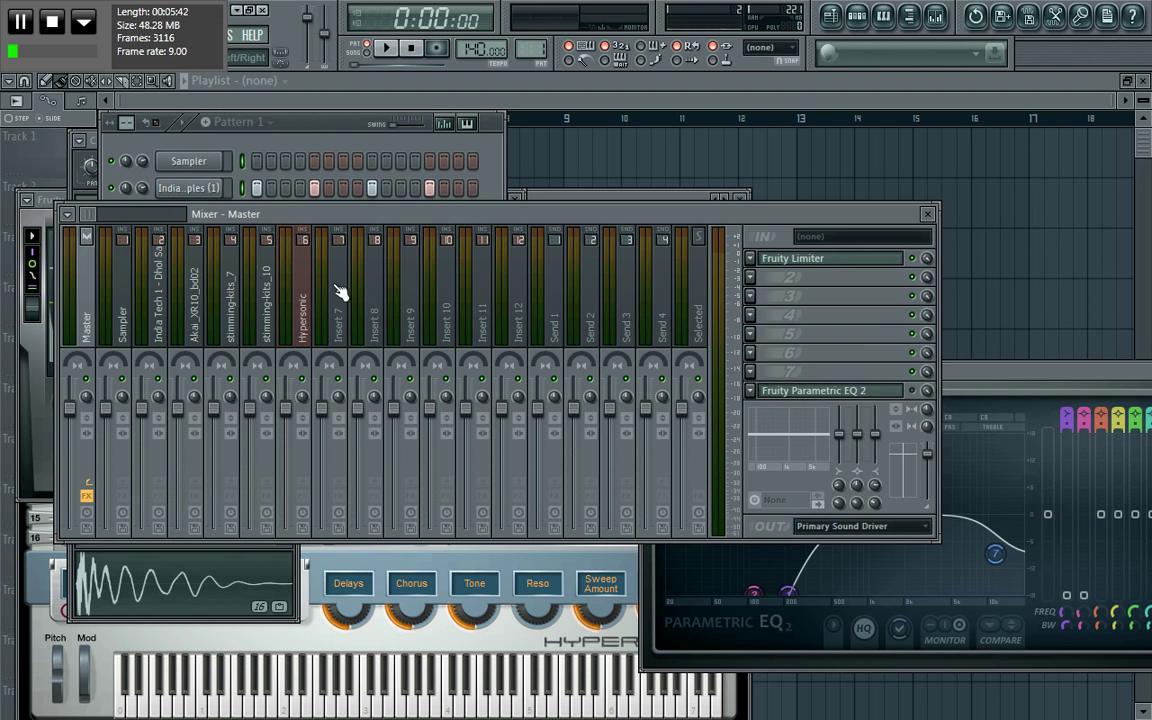
{"action": "left_click", "coordinate": [810, 391]}
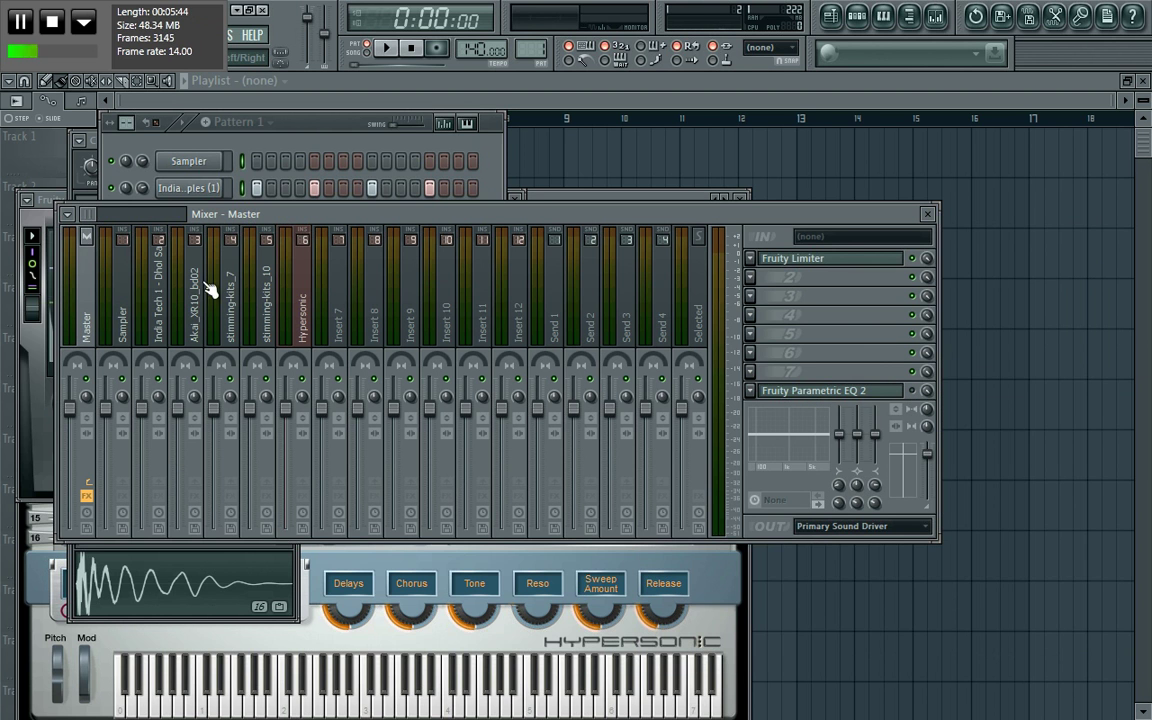
{"action": "left_click", "coordinate": [155, 328]}
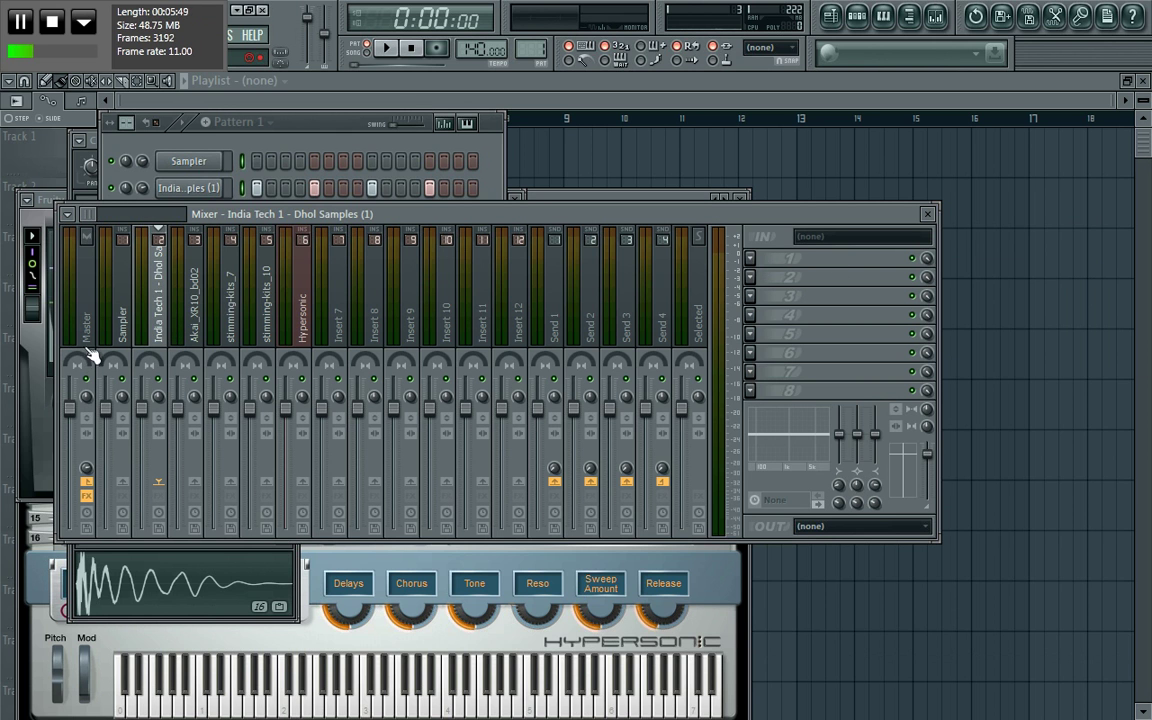
{"action": "left_click", "coordinate": [86, 320]}
{"action": "left_click", "coordinate": [750, 391]}
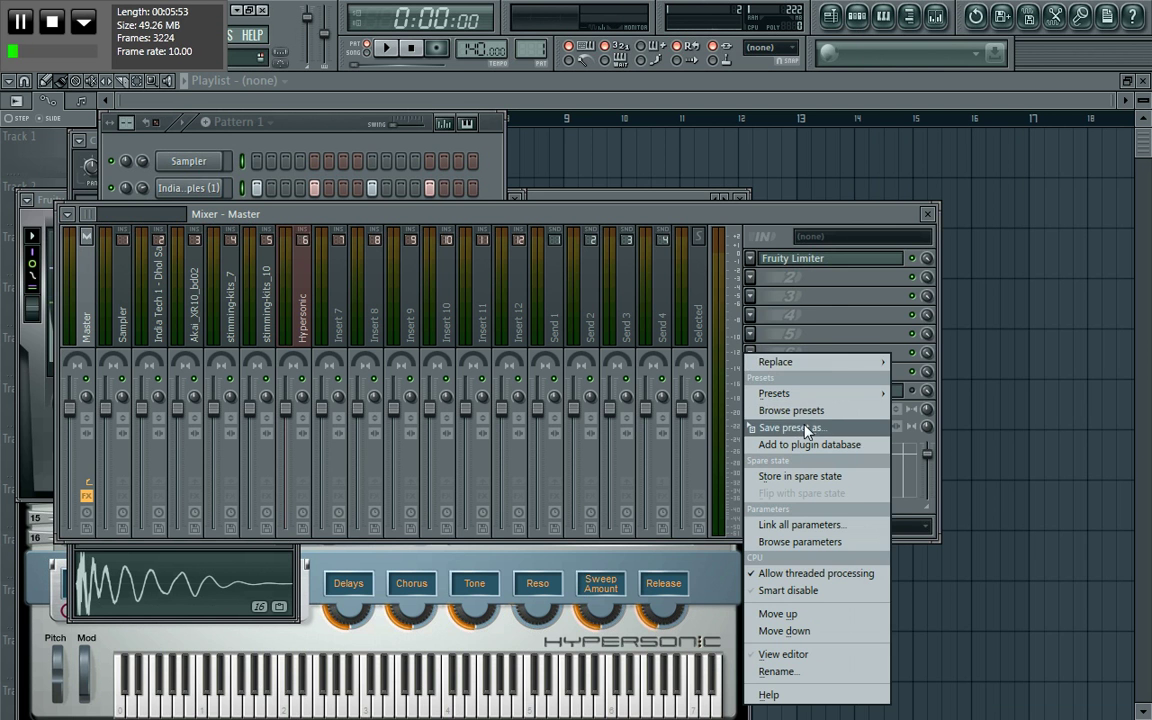
{"action": "left_click", "coordinate": [806, 430]}
{"action": "type", "text": "k"}
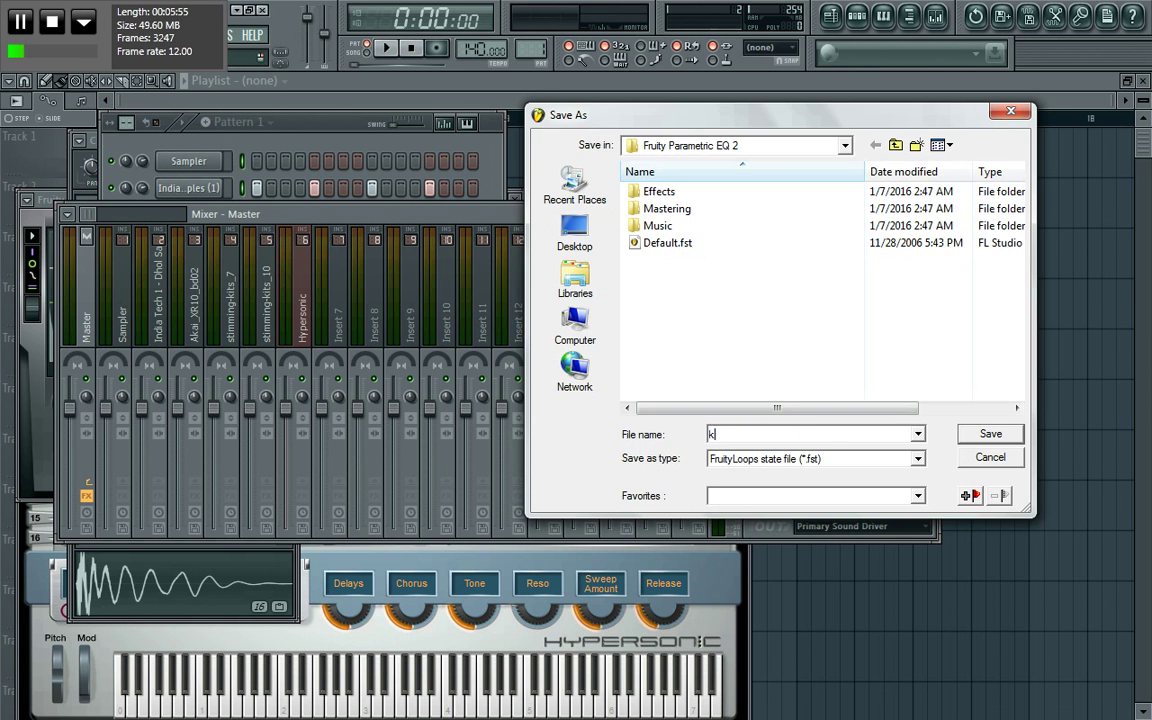
{"action": "key", "text": "Return"}
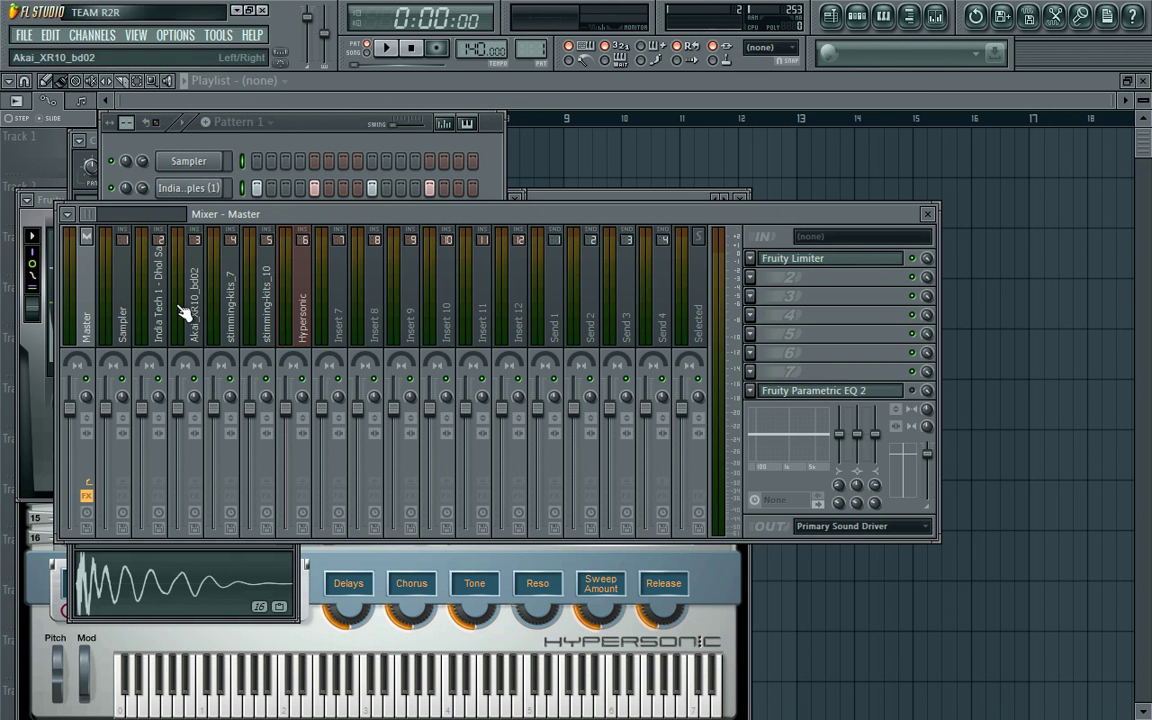
Add Fruity Parametric EQ 2 to the first slot of the dhol's mixer track and load the saved k preset
{"action": "left_click", "coordinate": [160, 322]}
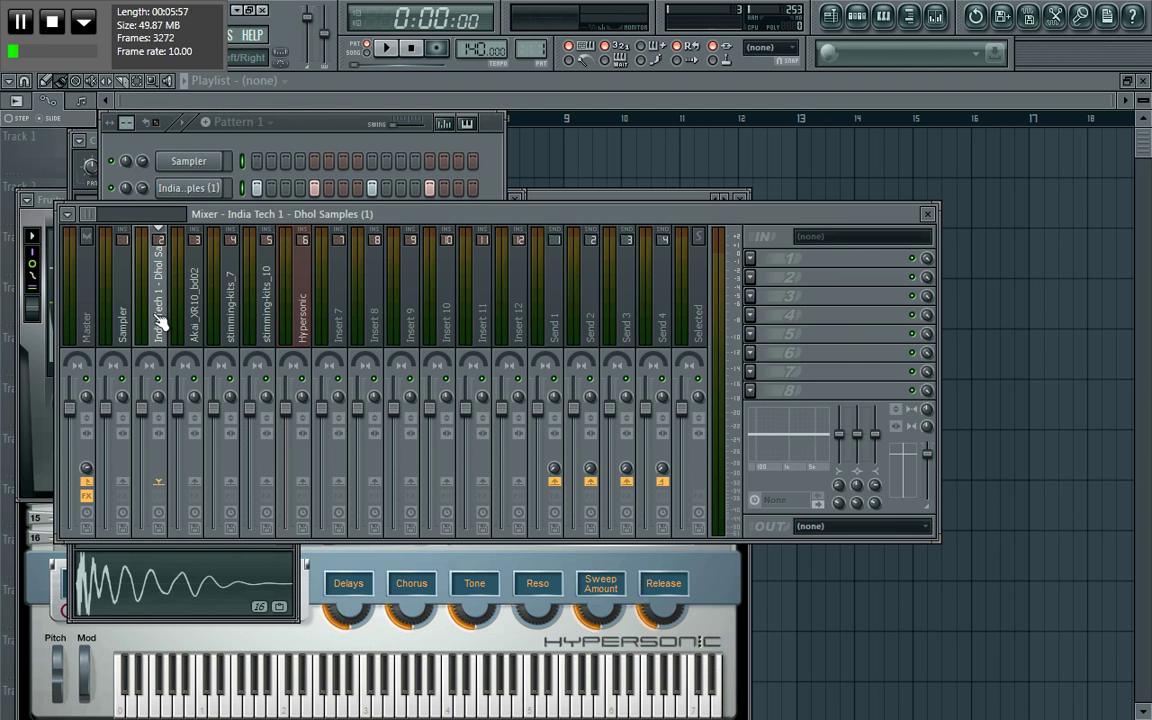
{"action": "left_click", "coordinate": [777, 248]}
{"action": "left_click", "coordinate": [952, 628]}
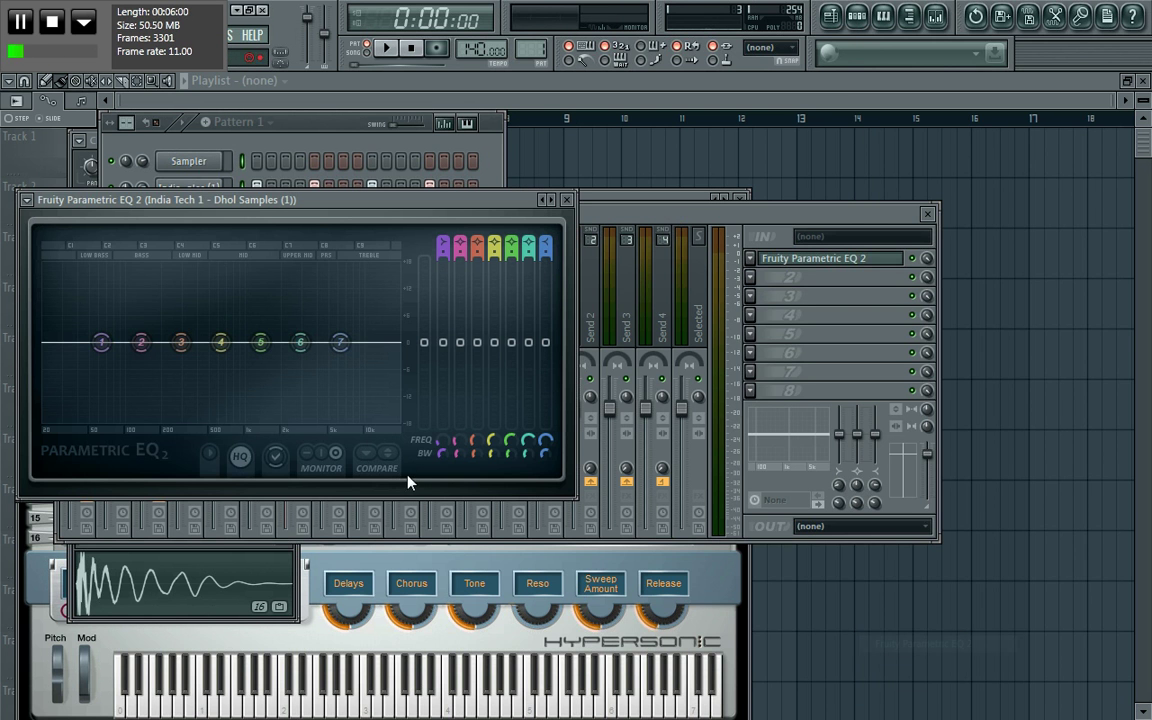
{"action": "left_click", "coordinate": [27, 199]}
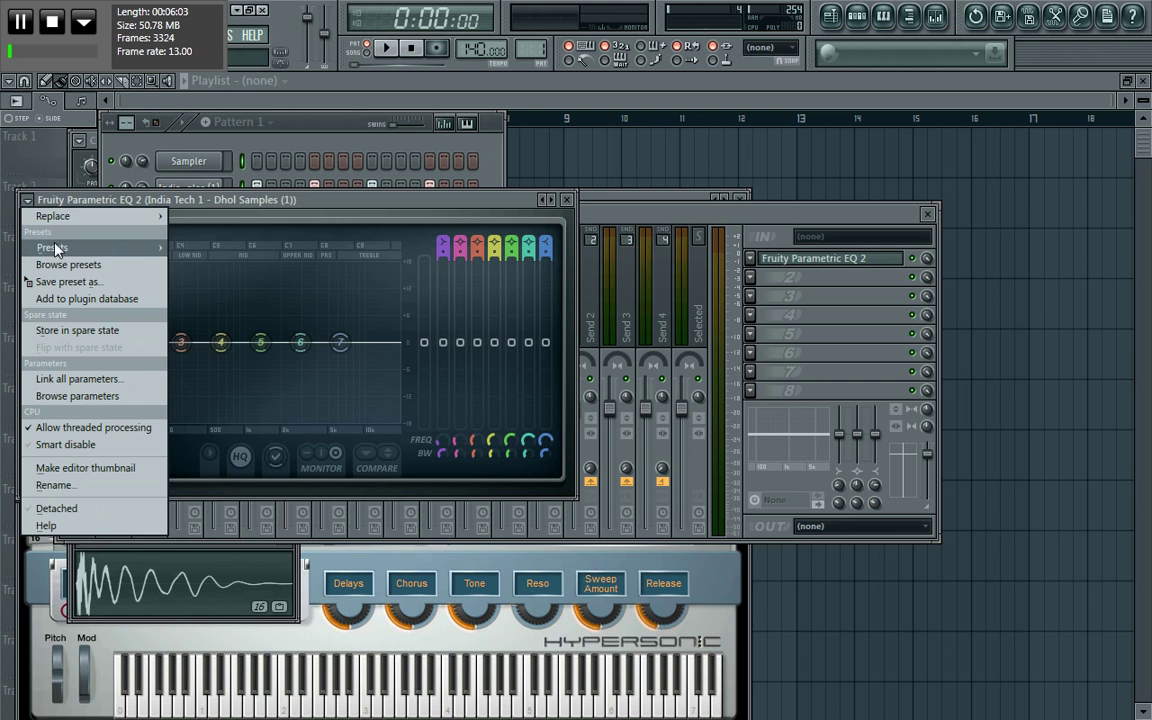
{"action": "mouse_move", "coordinate": [100, 247]}
{"action": "left_click", "coordinate": [210, 284]}
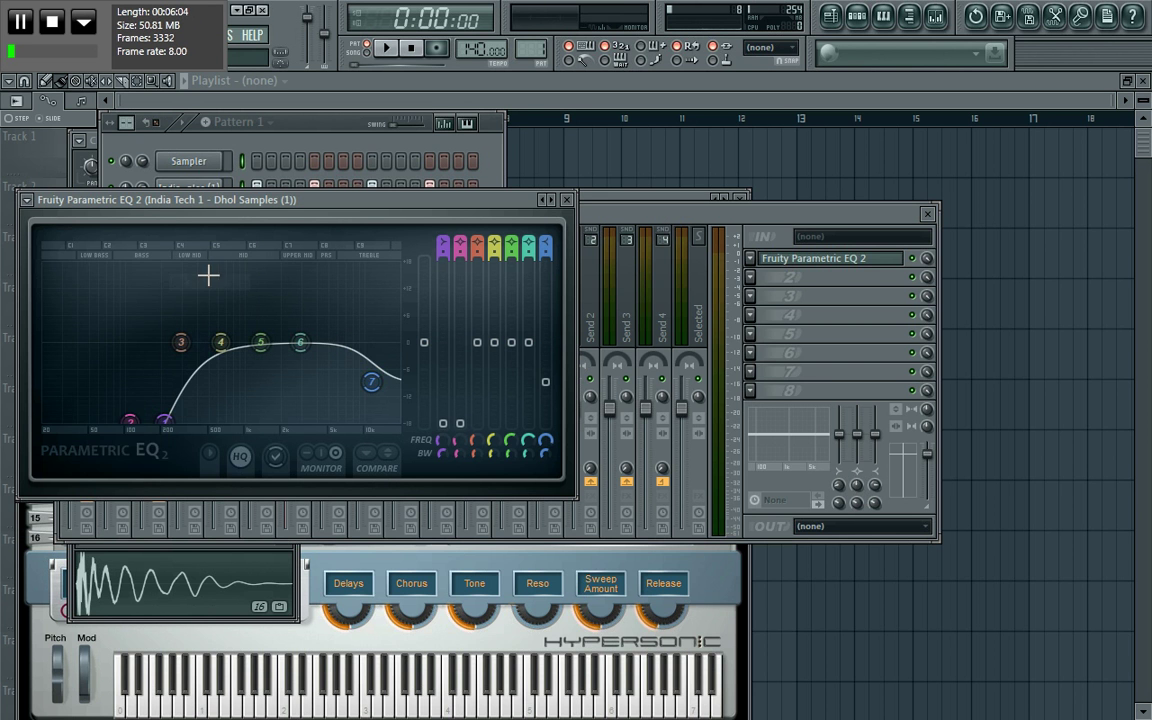
Play the pattern to check the dhol's signal in the mixer and in its own EQ, and stop playback
{"action": "left_click", "coordinate": [633, 228]}
{"action": "key", "text": "space"}
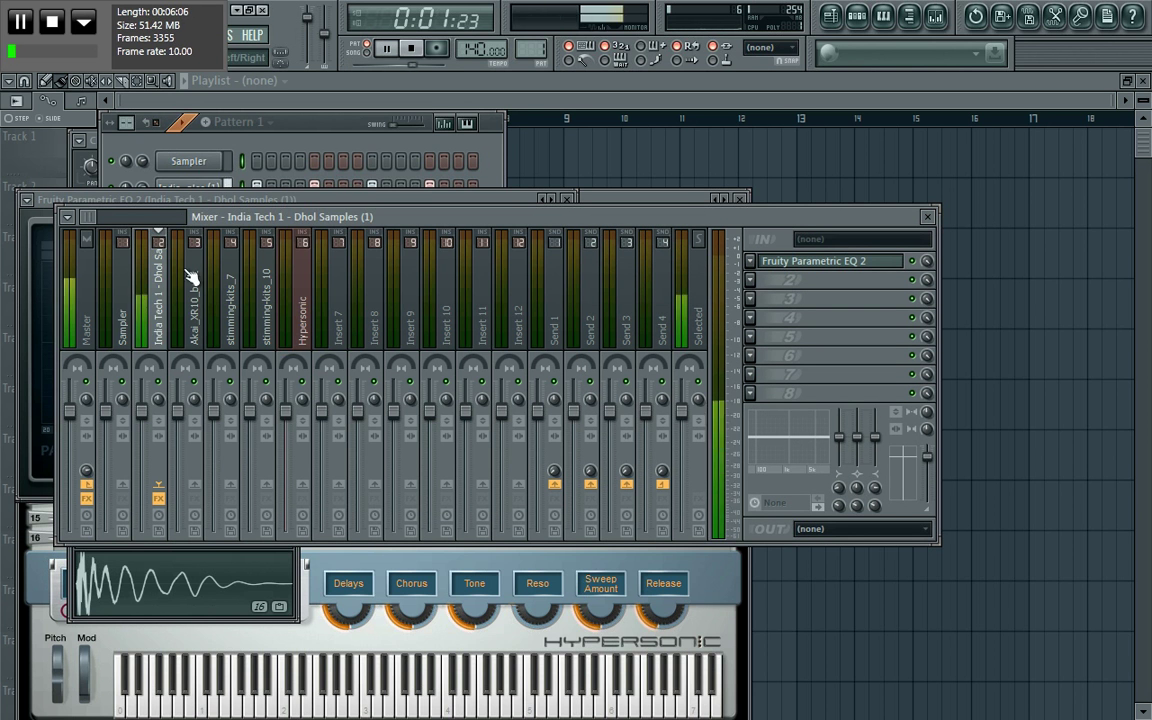
{"action": "left_click", "coordinate": [43, 203]}
{"action": "key", "text": "space"}
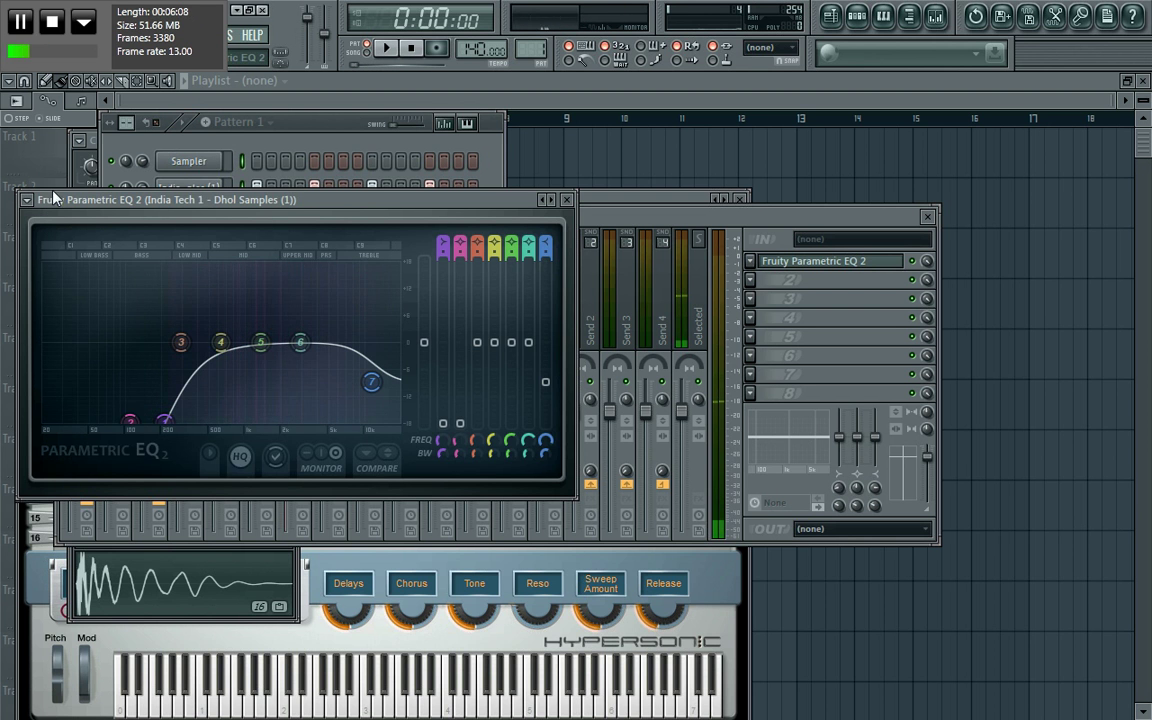
Add Fruity Parametric EQ 2 to the first slot of the Akai_XR10_bd02 mixer track and move the channel rack clear of the EQ window
{"action": "left_click", "coordinate": [648, 211]}
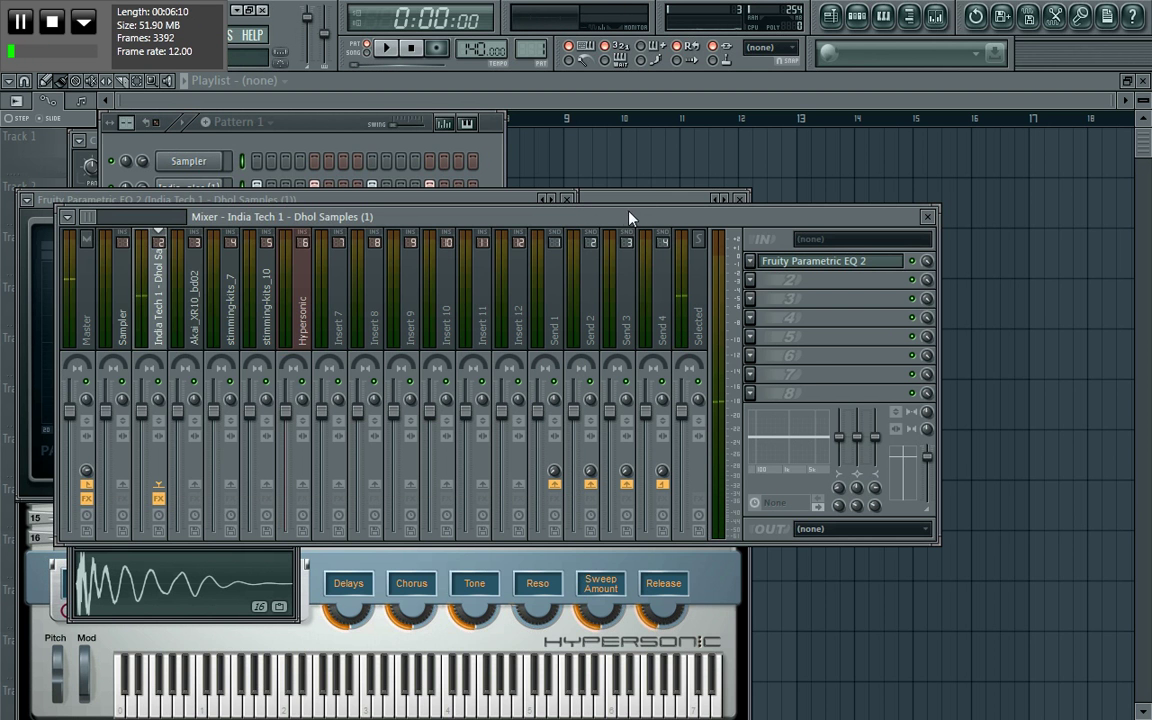
{"action": "left_click", "coordinate": [195, 335]}
{"action": "left_click", "coordinate": [752, 262]}
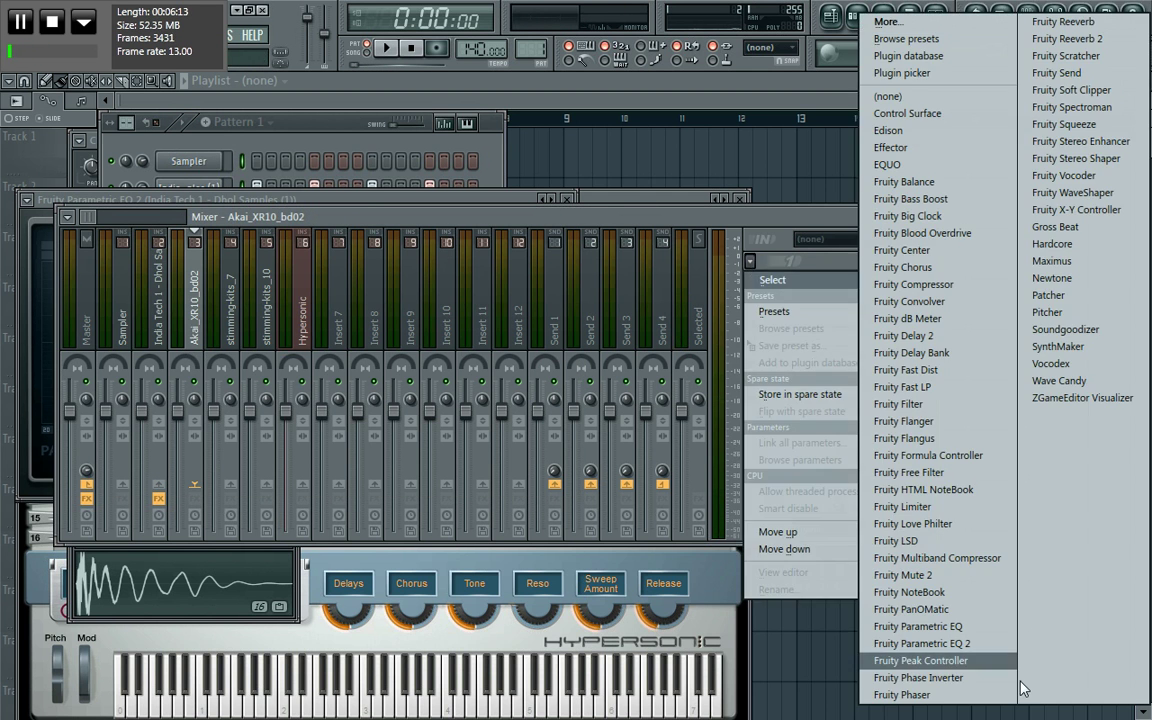
{"action": "left_click", "coordinate": [950, 646]}
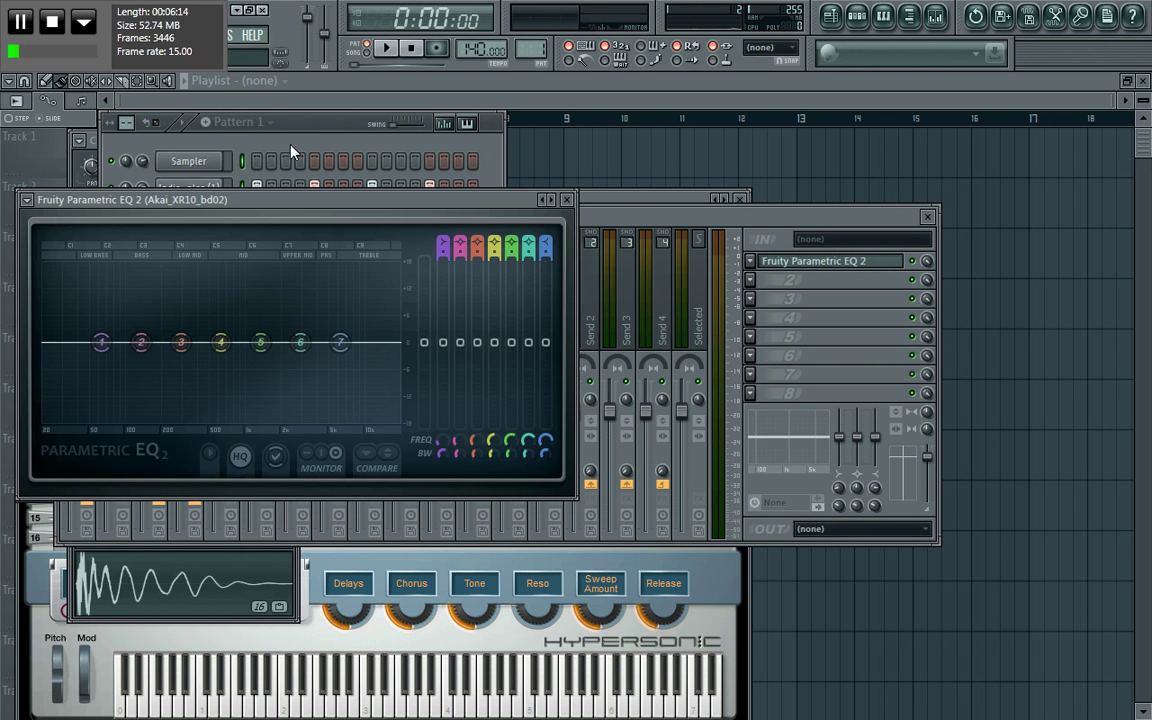
{"action": "left_click_drag", "start_coordinate": [263, 133], "coordinate": [905, 250]}
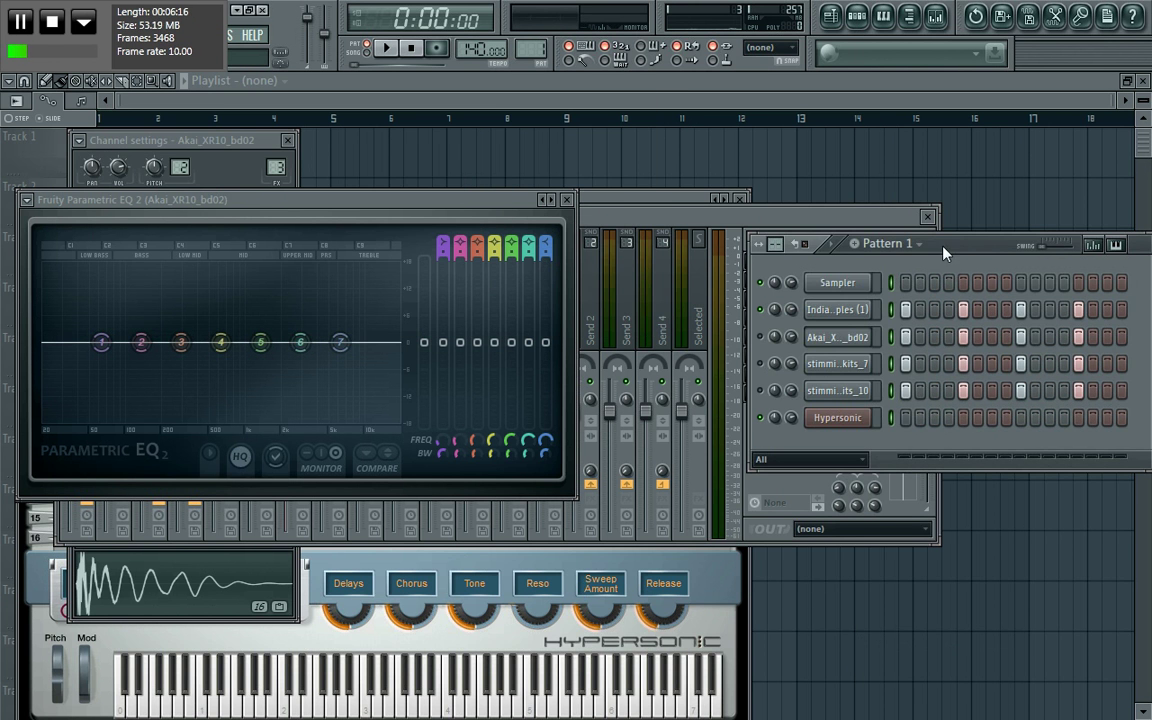
Play the Akai_XR10_bd02 channel alone, move band 1 of its EQ to the lowest frequencies, and stop playback
{"action": "key", "text": "space"}
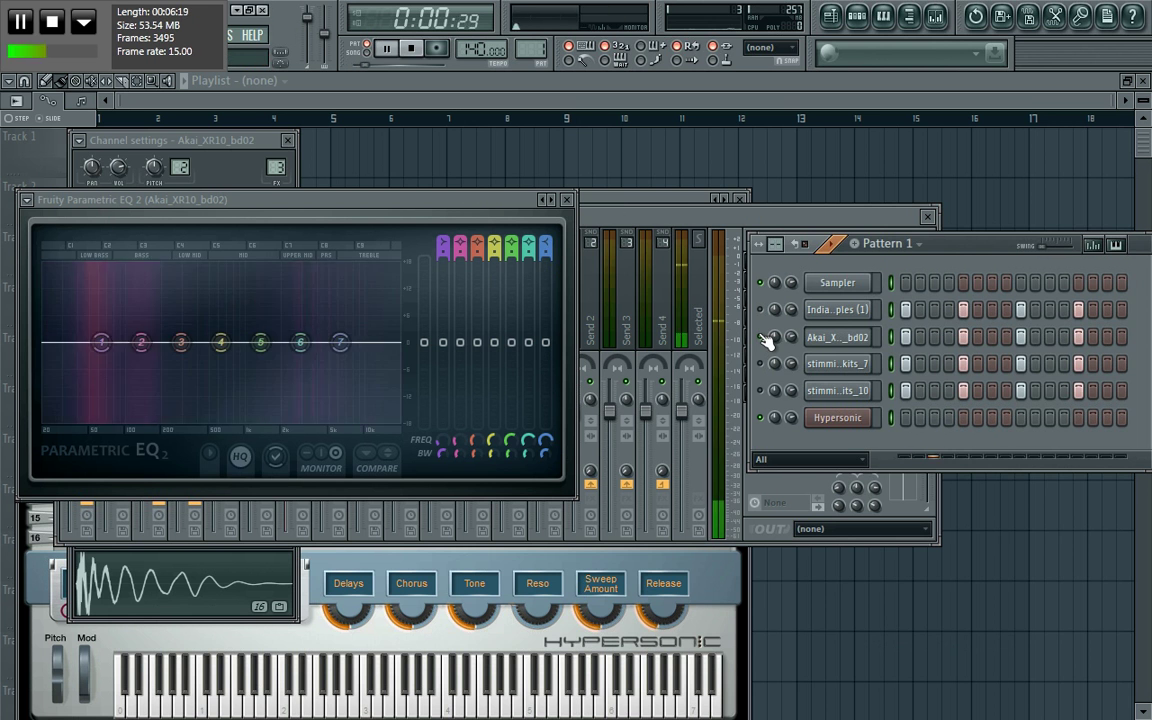
{"action": "left_click_drag", "start_coordinate": [338, 200], "coordinate": [453, 195]}
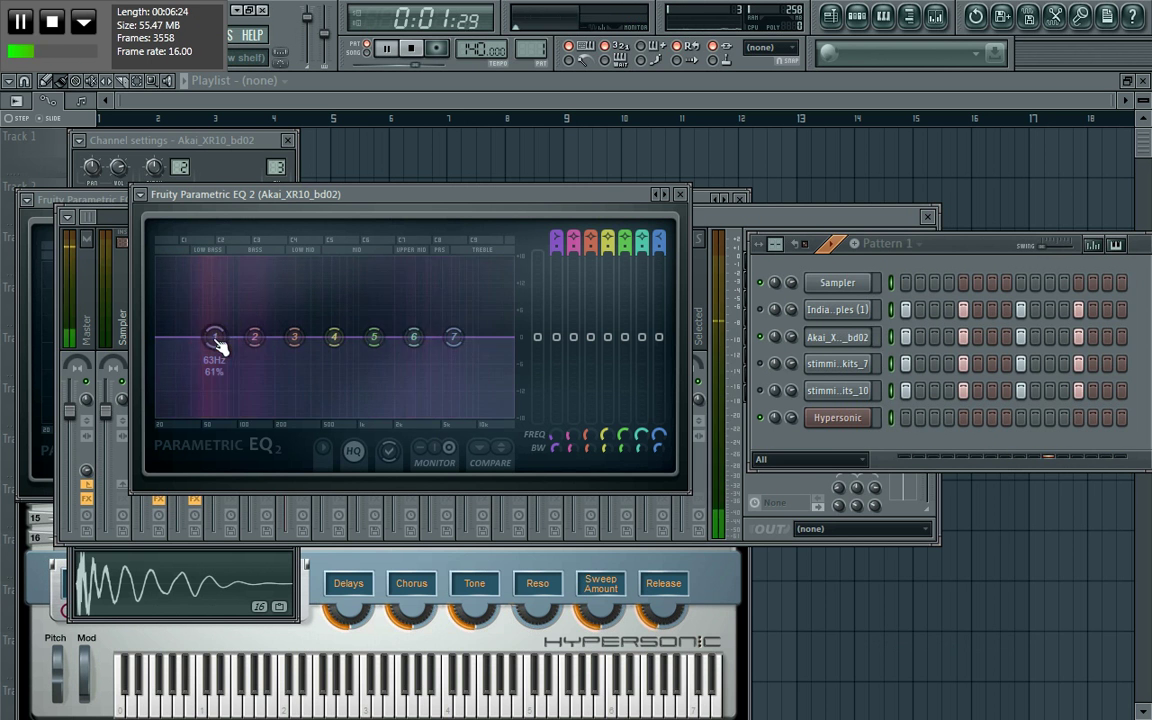
{"action": "left_click_drag", "start_coordinate": [216, 336], "coordinate": [158, 345]}
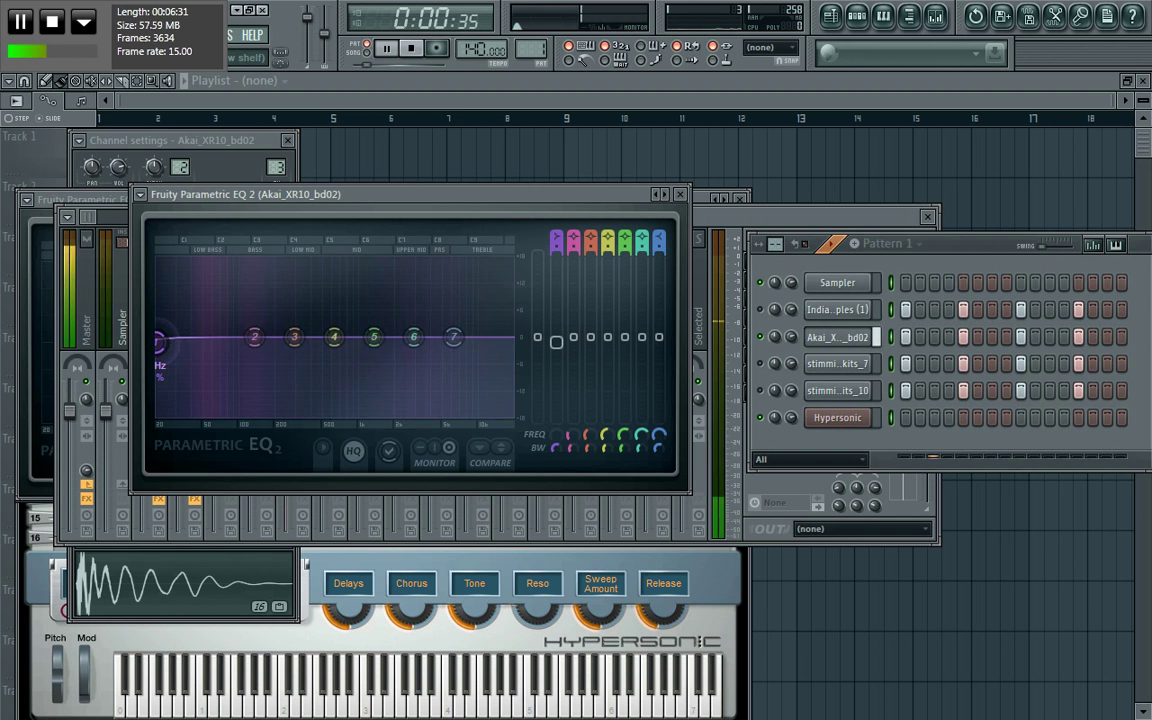
{"action": "key", "text": "space"}
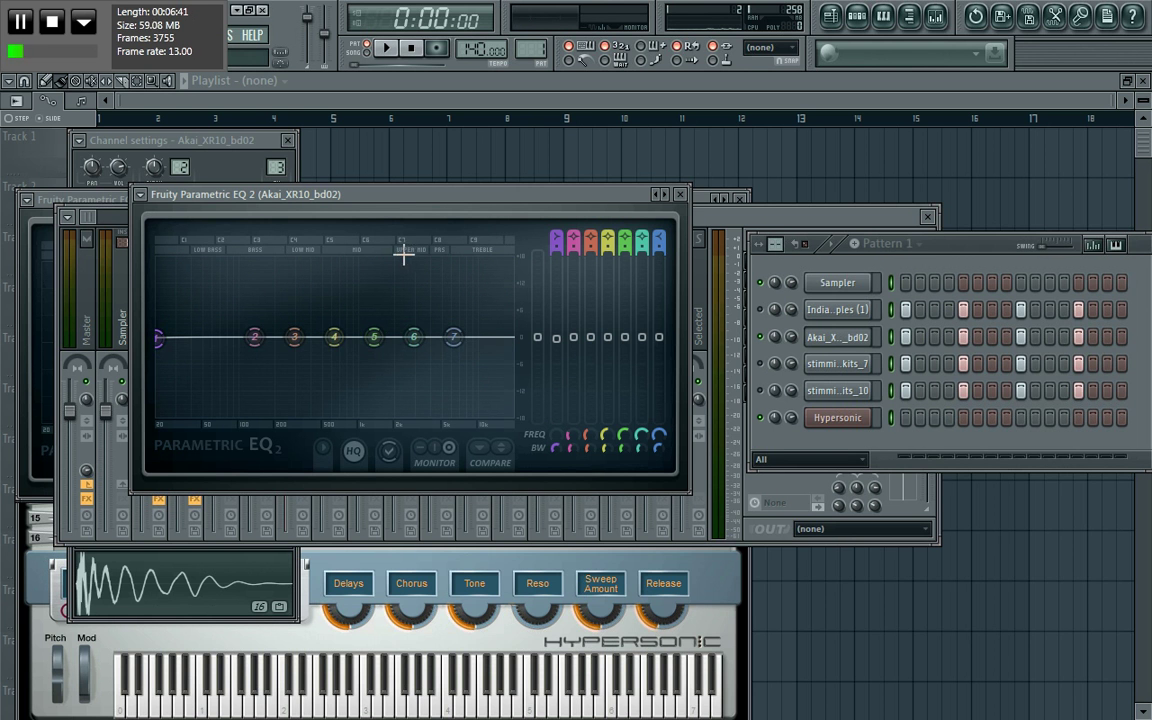
Place the dhol's EQ below the Akai_XR10_bd02 EQ and play both channels together to compare their frequency ranges
{"action": "left_click_drag", "start_coordinate": [62, 201], "coordinate": [177, 463]}
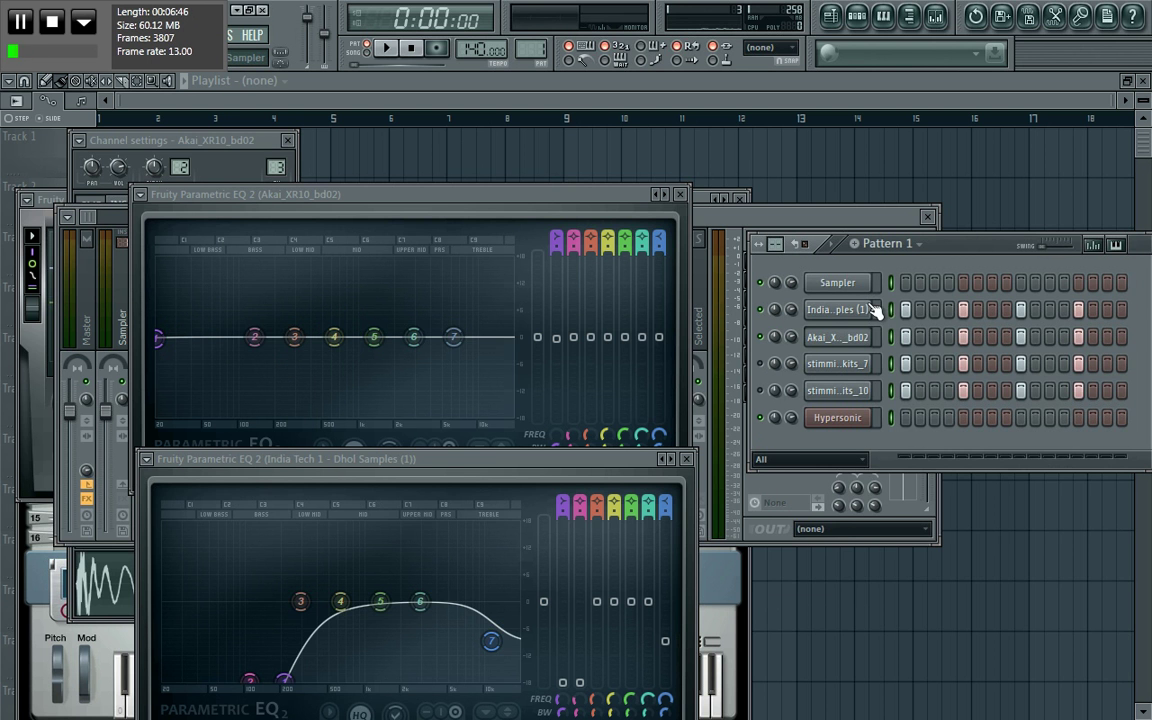
{"action": "key", "text": "space"}
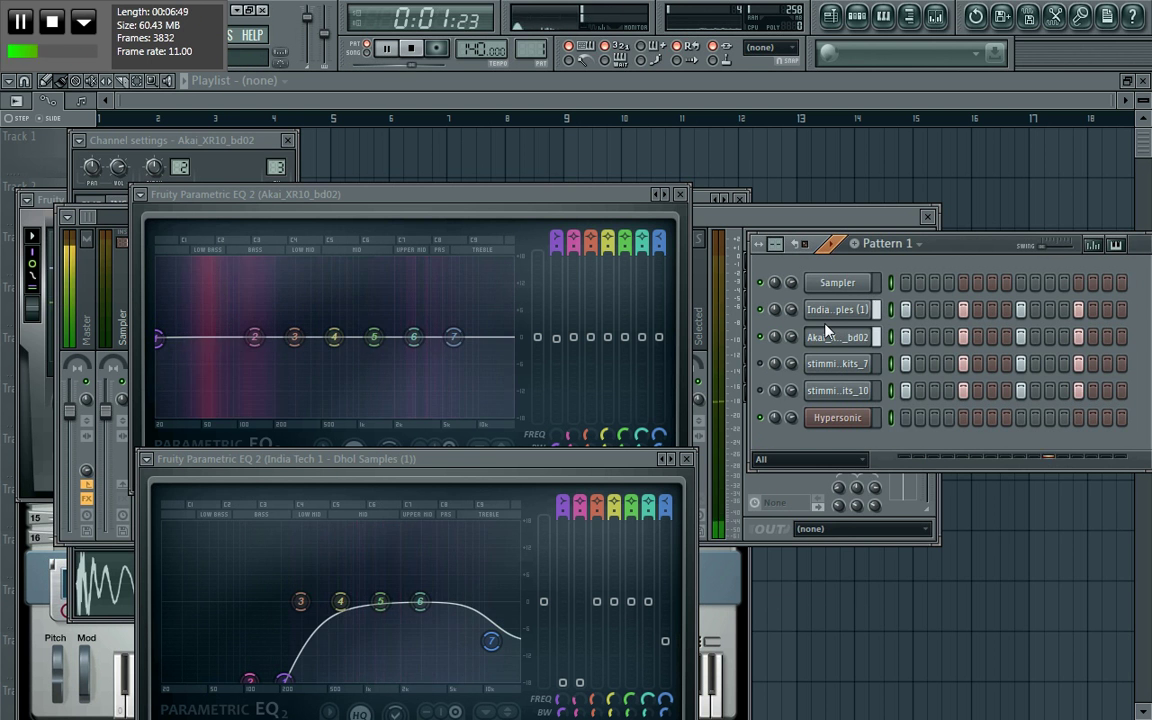
{"action": "left_click", "coordinate": [848, 311]}
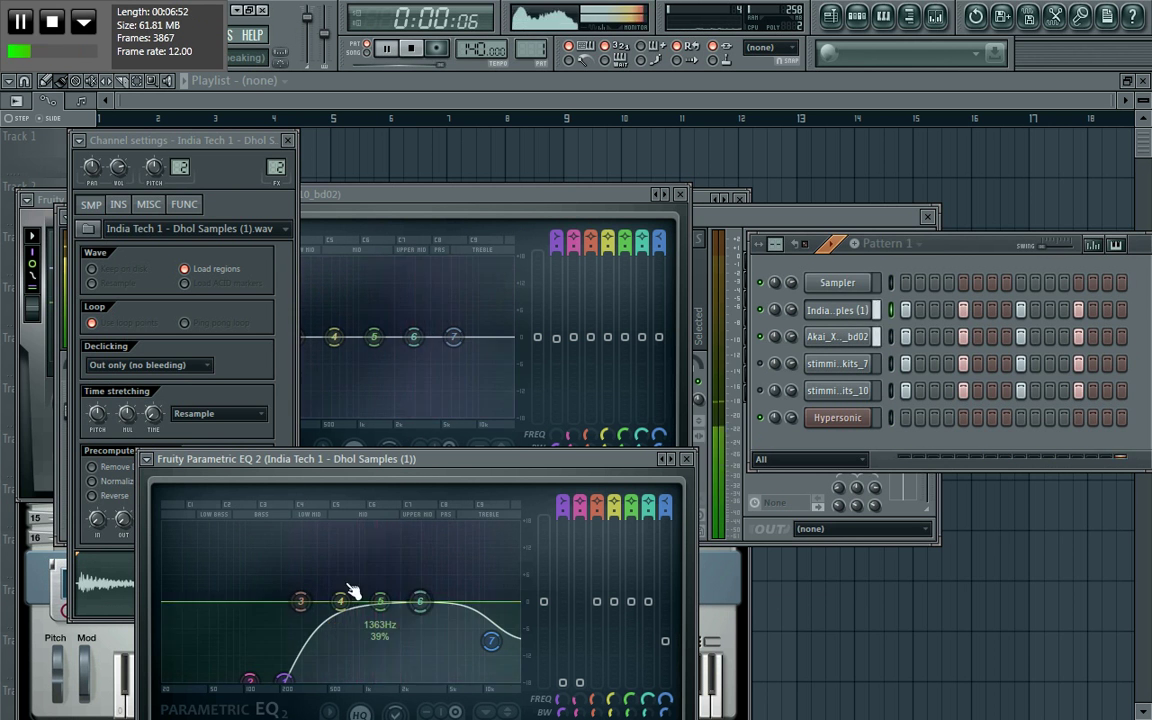
{"action": "key", "text": "space"}
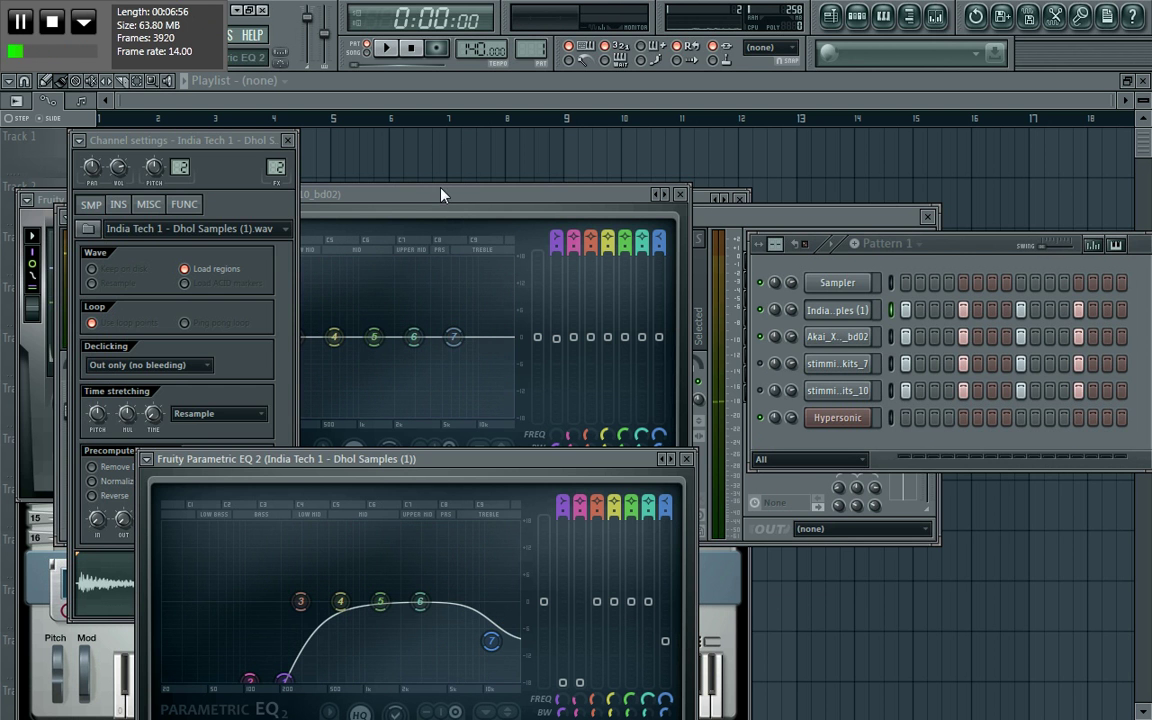
{"action": "left_click", "coordinate": [442, 194]}
{"action": "key", "text": "space"}
{"action": "key", "text": "space"}
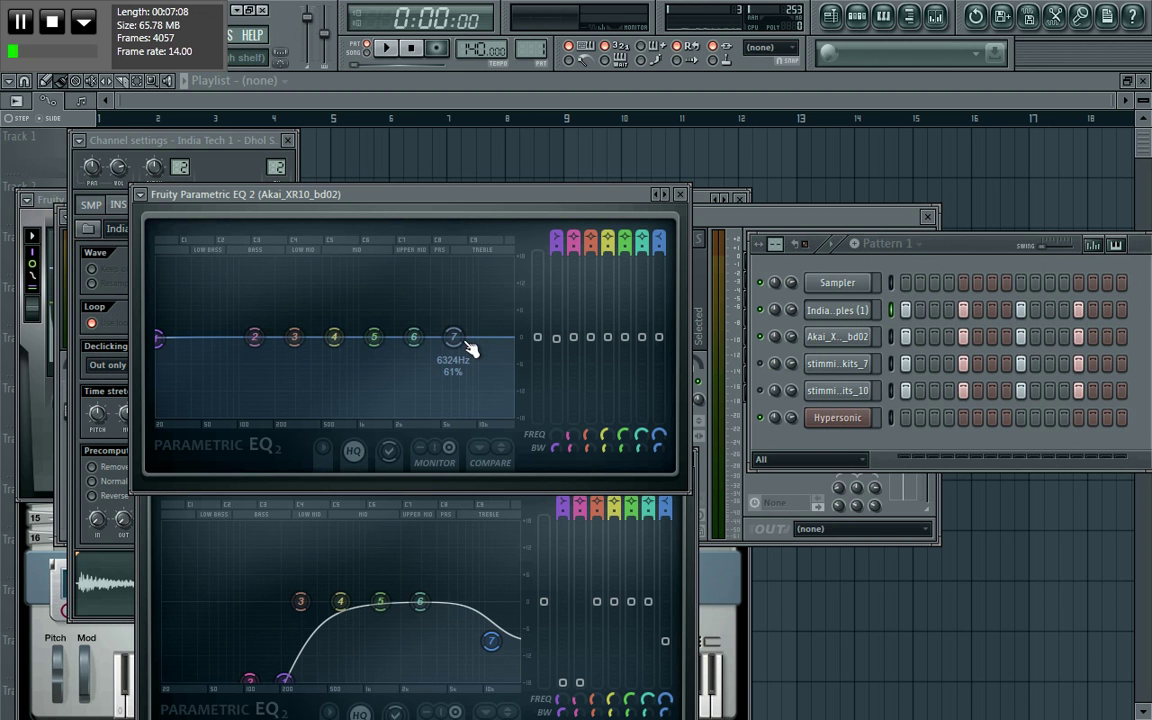
Mute the dhol channel, bring its EQ into full view, and fine-tune the high-shelf band 7 cut at about 12 kHz
{"action": "left_click", "coordinate": [765, 319]}
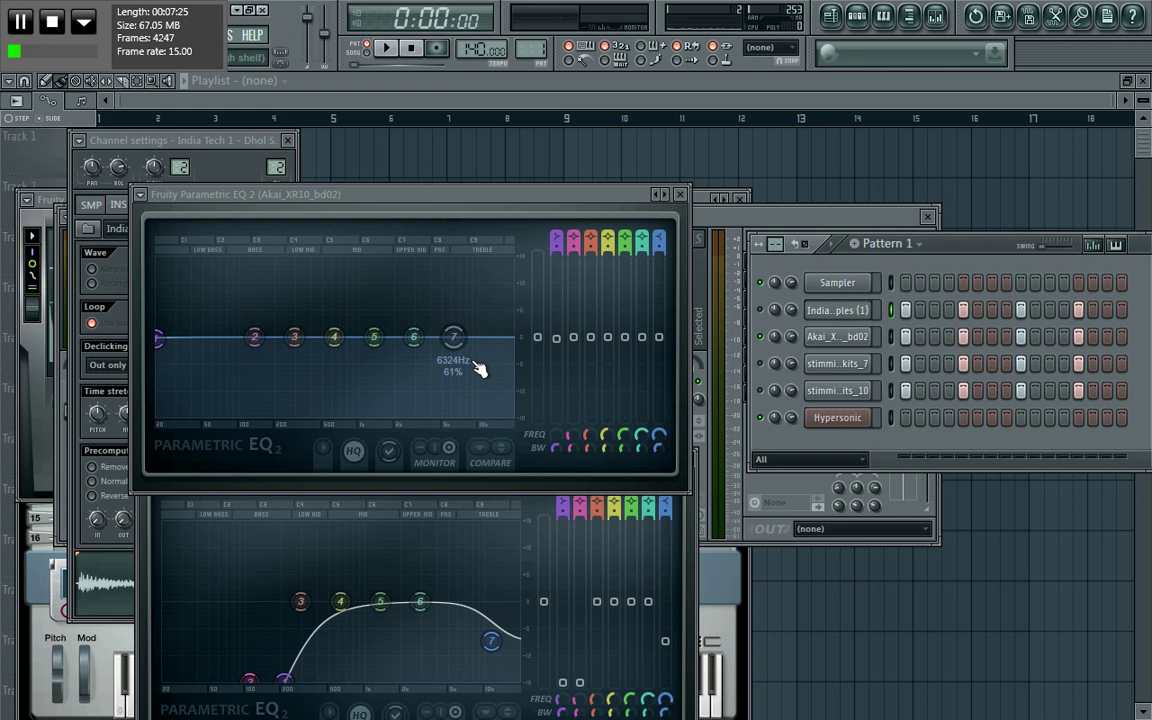
{"action": "left_click", "coordinate": [693, 514]}
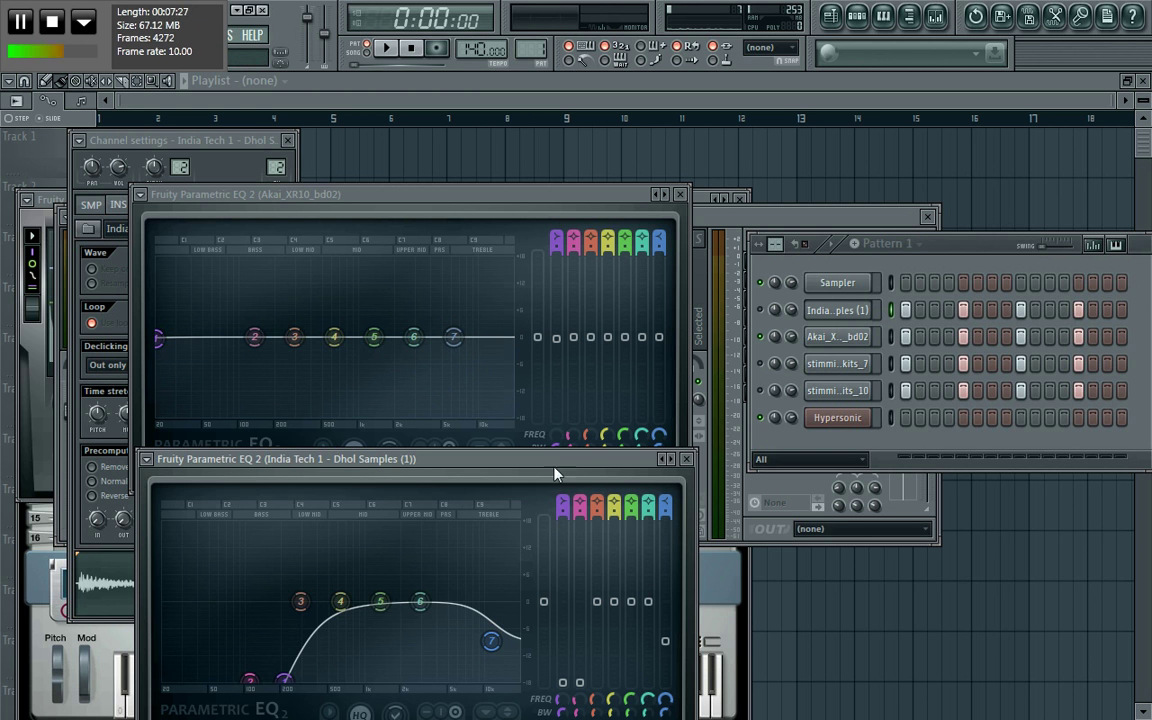
{"action": "left_click_drag", "start_coordinate": [548, 460], "coordinate": [567, 339]}
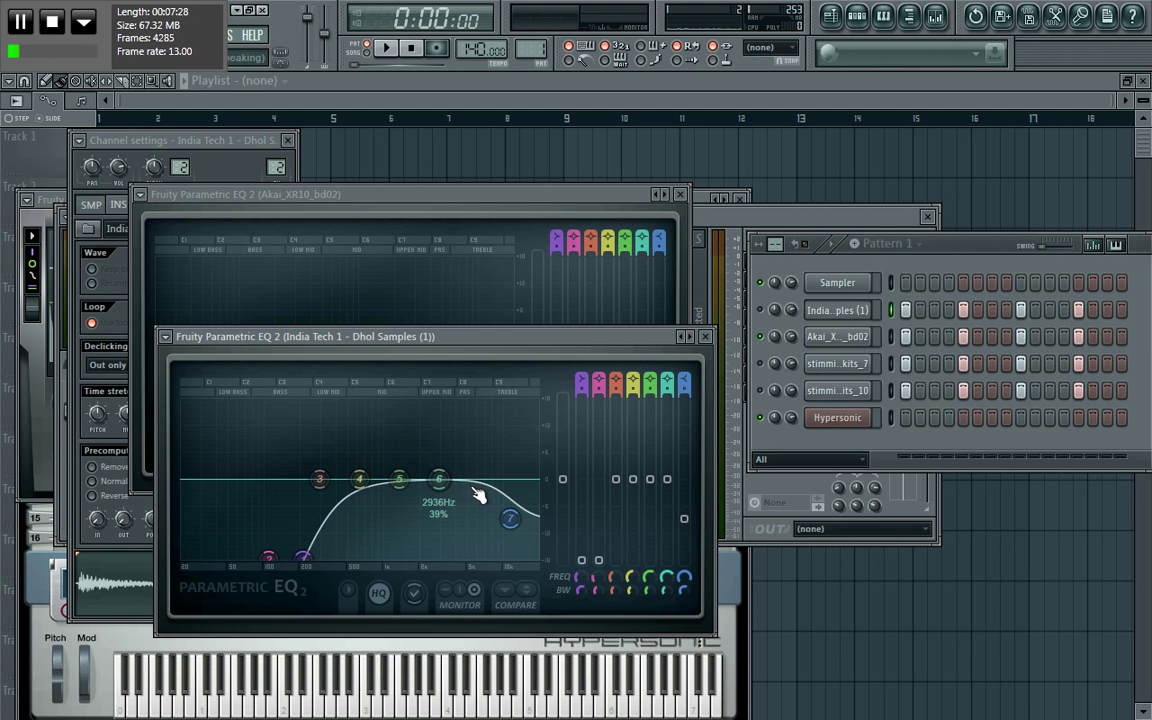
{"action": "mouse_move", "coordinate": [524, 532]}
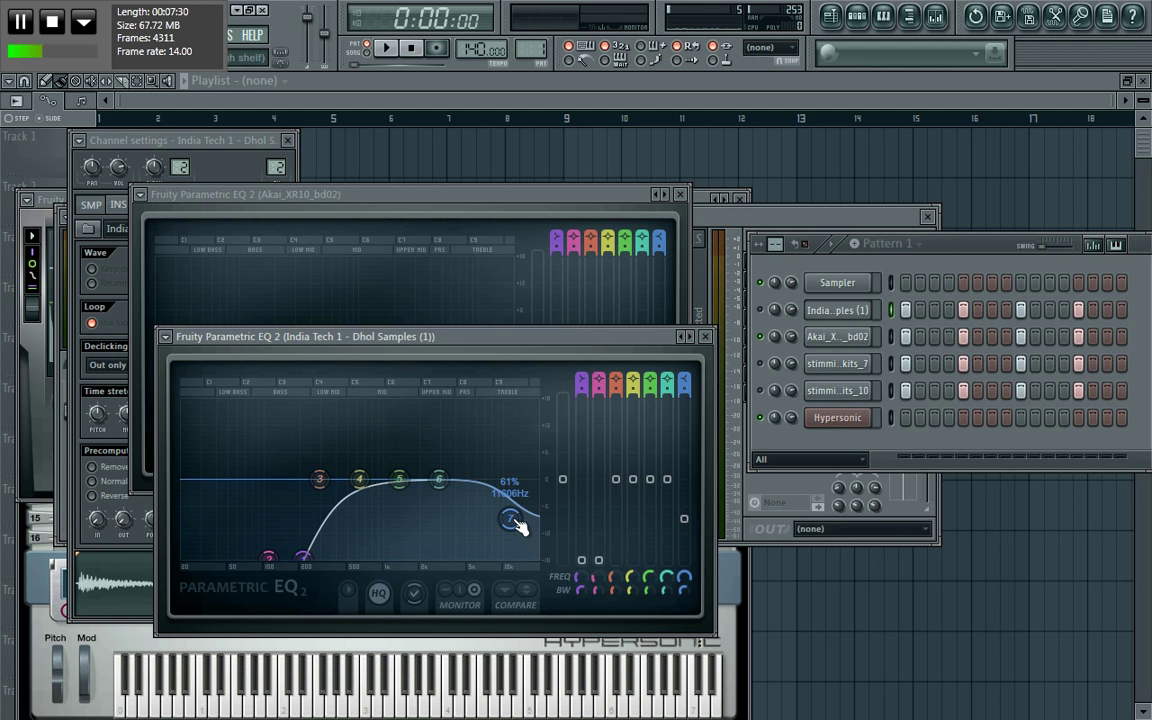
{"action": "mouse_move", "coordinate": [522, 528]}
{"action": "left_mouse_down"}
{"action": "mouse_move", "coordinate": [460, 468]}
{"action": "mouse_move", "coordinate": [517, 527]}
{"action": "mouse_move", "coordinate": [512, 557]}
{"action": "mouse_move", "coordinate": [513, 518]}
{"action": "left_mouse_up"}
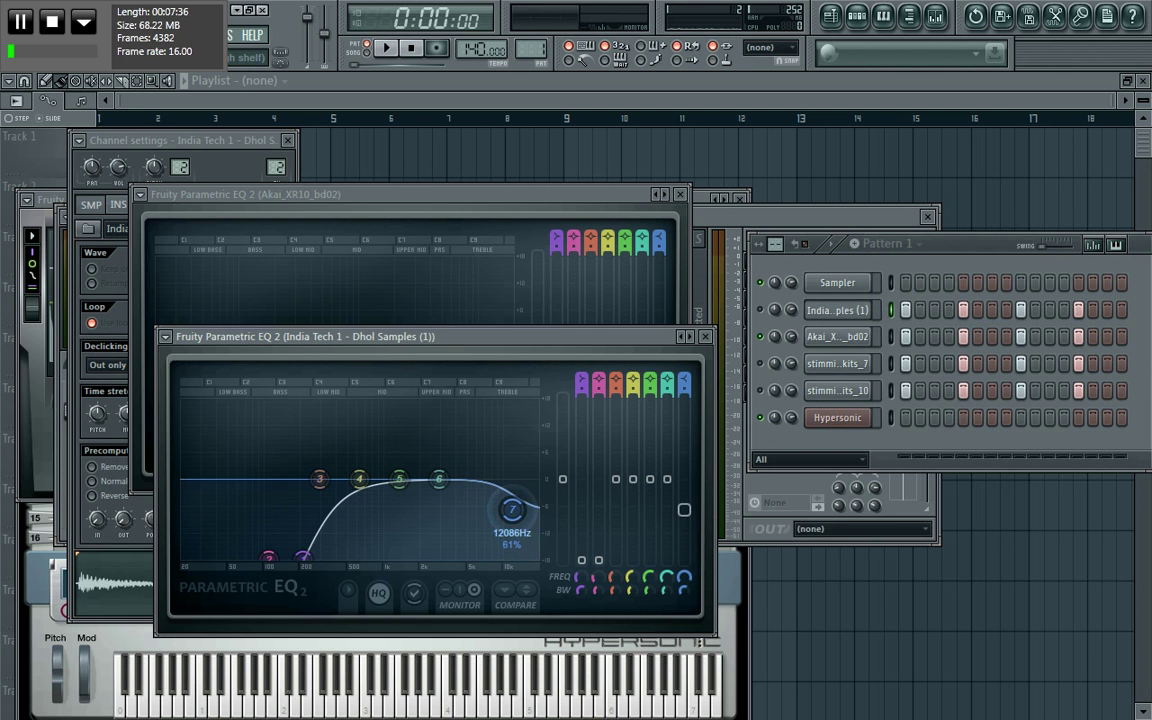
{"action": "left_click_drag", "start_coordinate": [516, 515], "coordinate": [512, 512]}
{"action": "left_click_drag", "start_coordinate": [512, 510], "coordinate": [514, 520]}
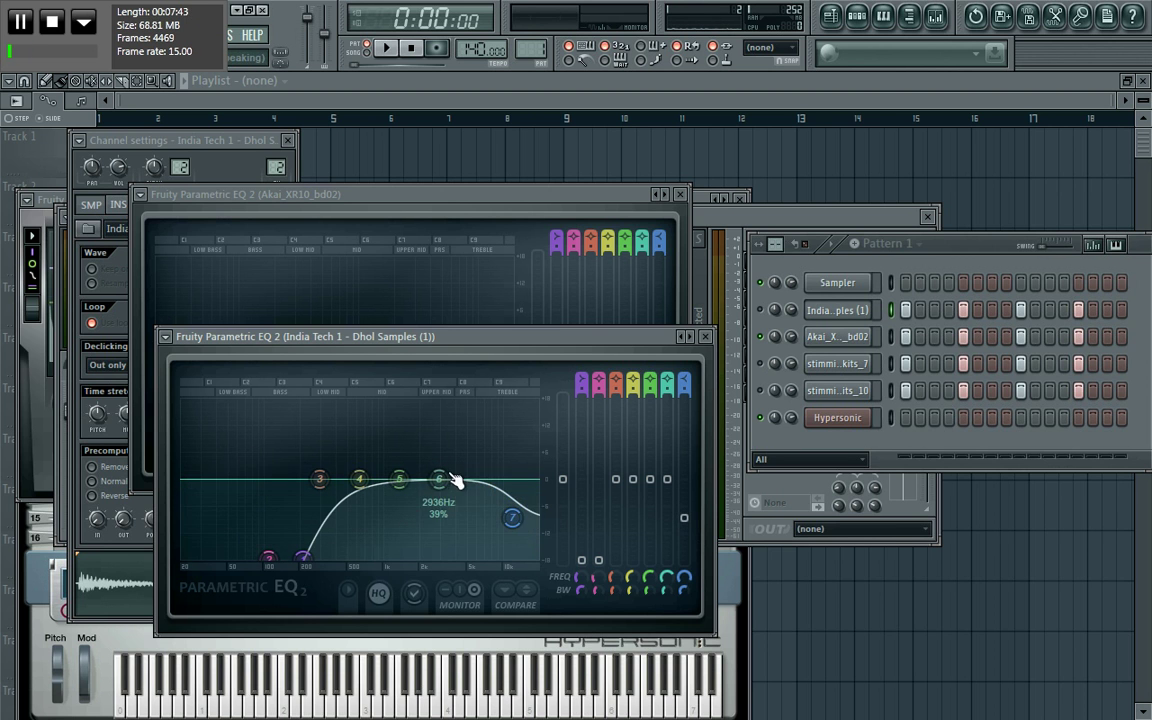
While Akai_XR10_bd02 plays, cut its highs by lowering EQ band 7 fully just above 1 kHz, and level band 6 at 3845 Hz
{"action": "left_click", "coordinate": [550, 196]}
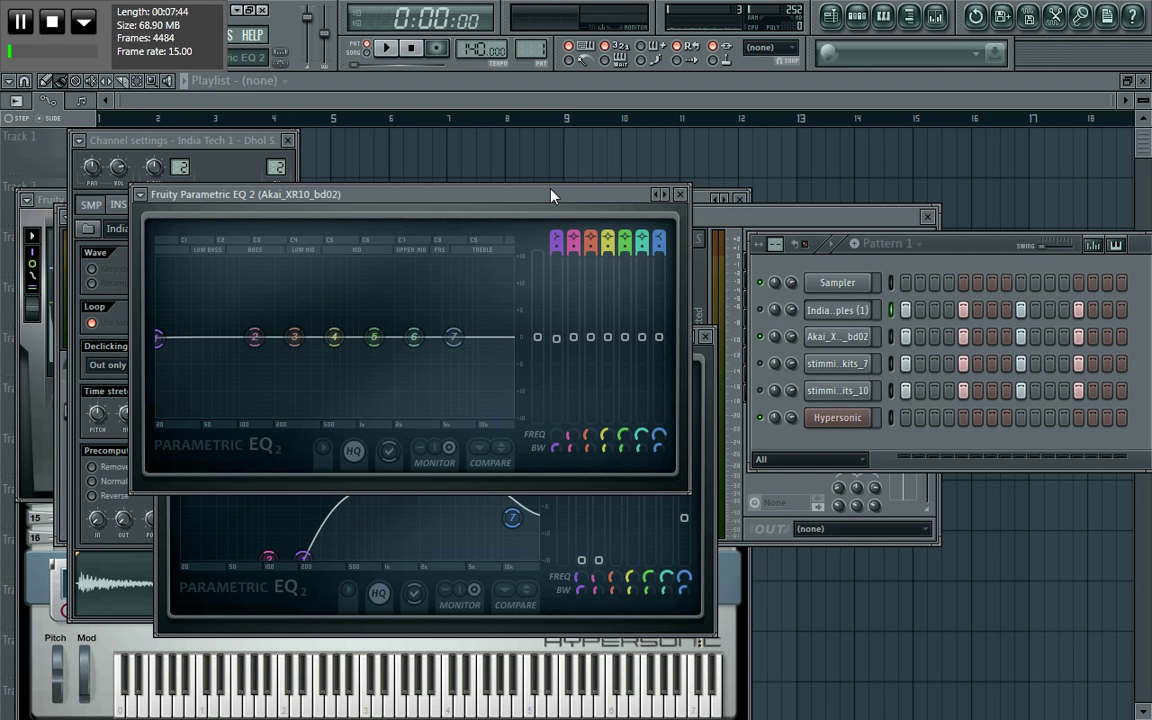
{"action": "key", "text": "space"}
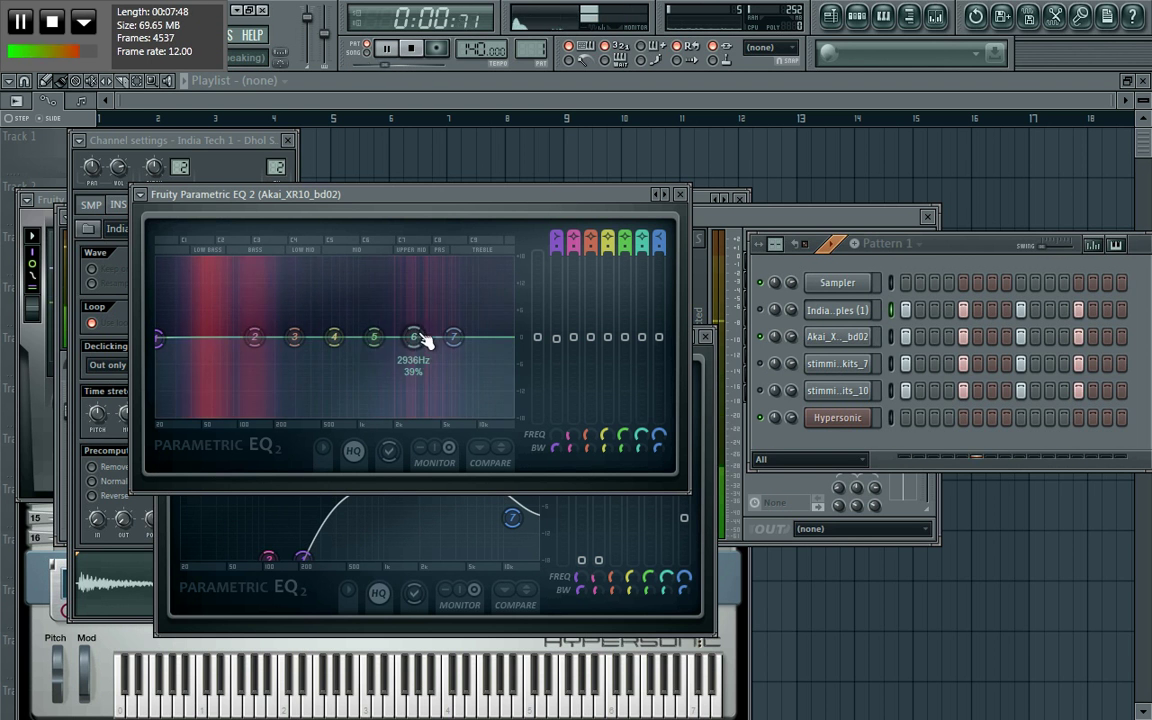
{"action": "left_click_drag", "start_coordinate": [453, 337], "coordinate": [404, 418]}
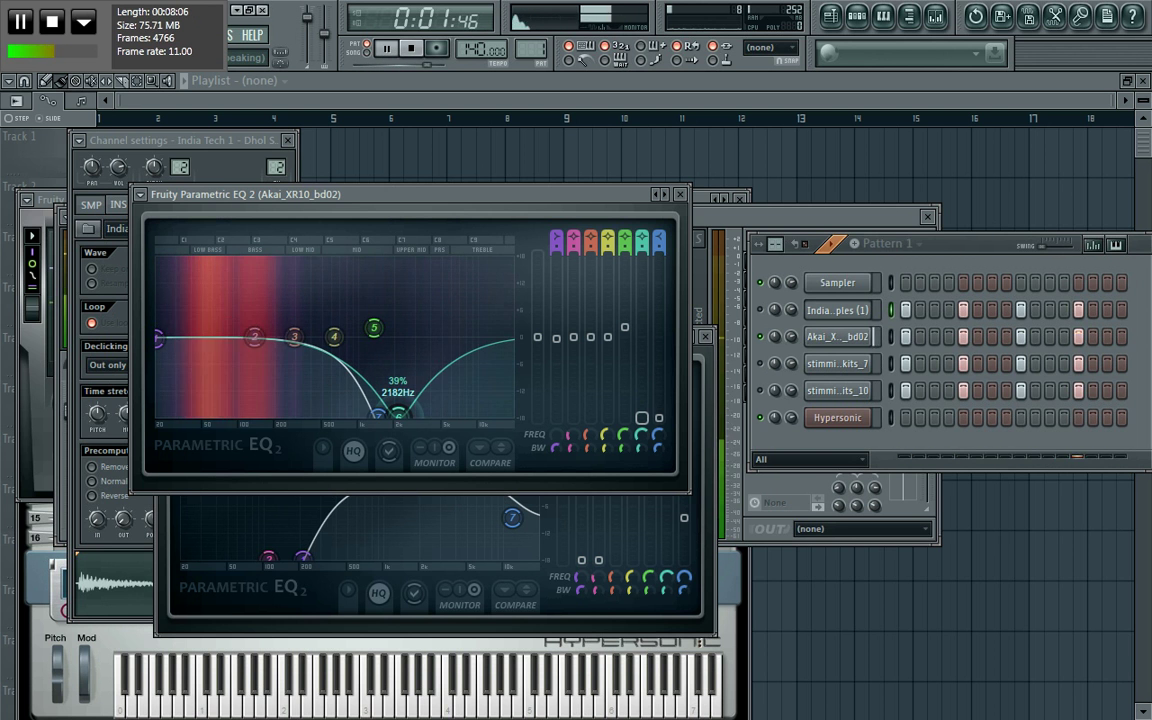
{"action": "left_click_drag", "start_coordinate": [398, 413], "coordinate": [427, 337]}
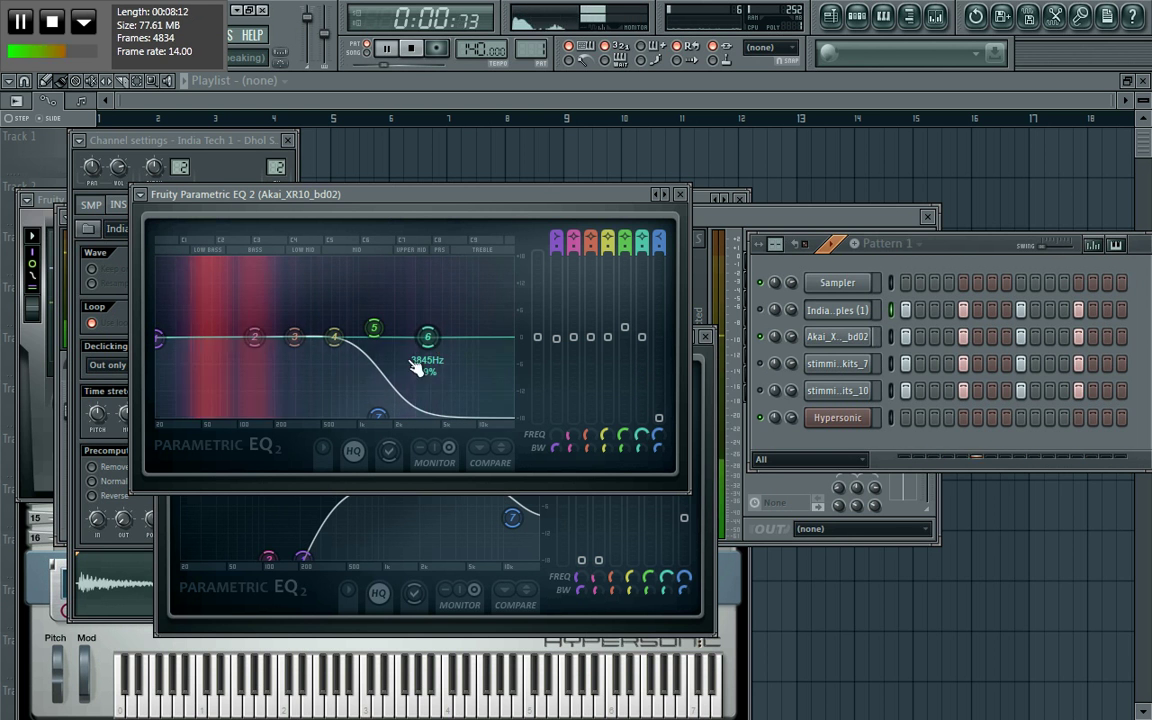
{"action": "mouse_move", "coordinate": [390, 410]}
{"action": "left_mouse_down"}
{"action": "mouse_move", "coordinate": [352, 424]}
{"action": "mouse_move", "coordinate": [375, 415]}
{"action": "left_mouse_up"}
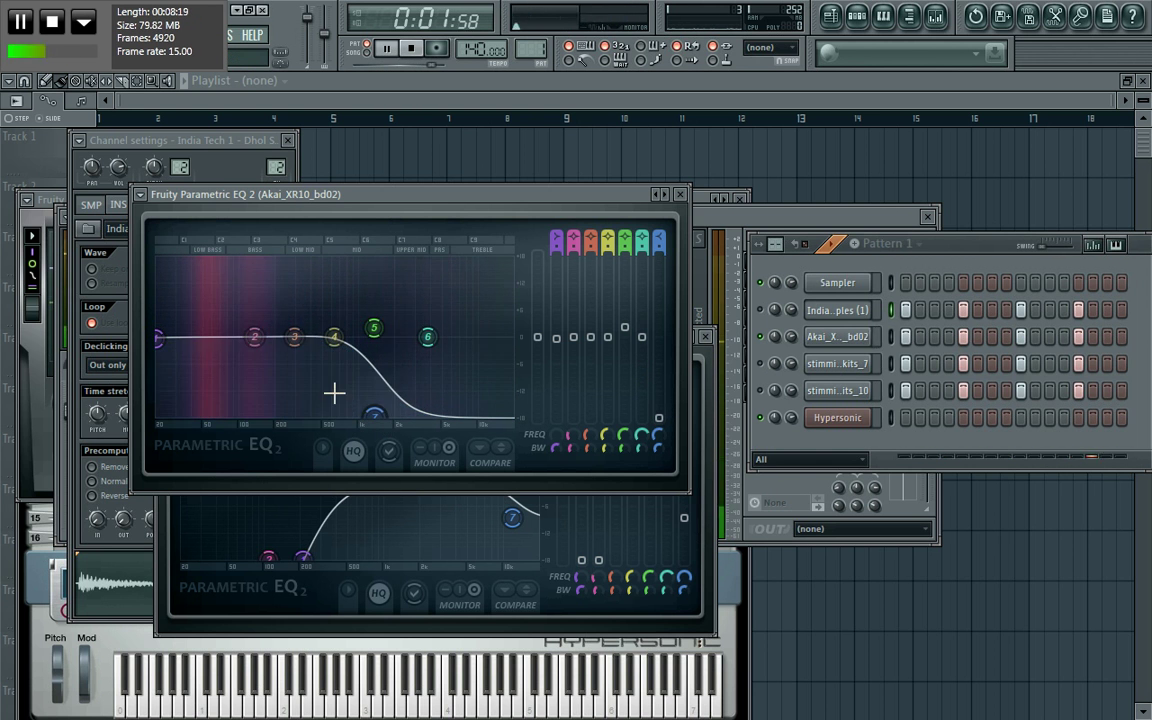
{"action": "key", "text": "space"}
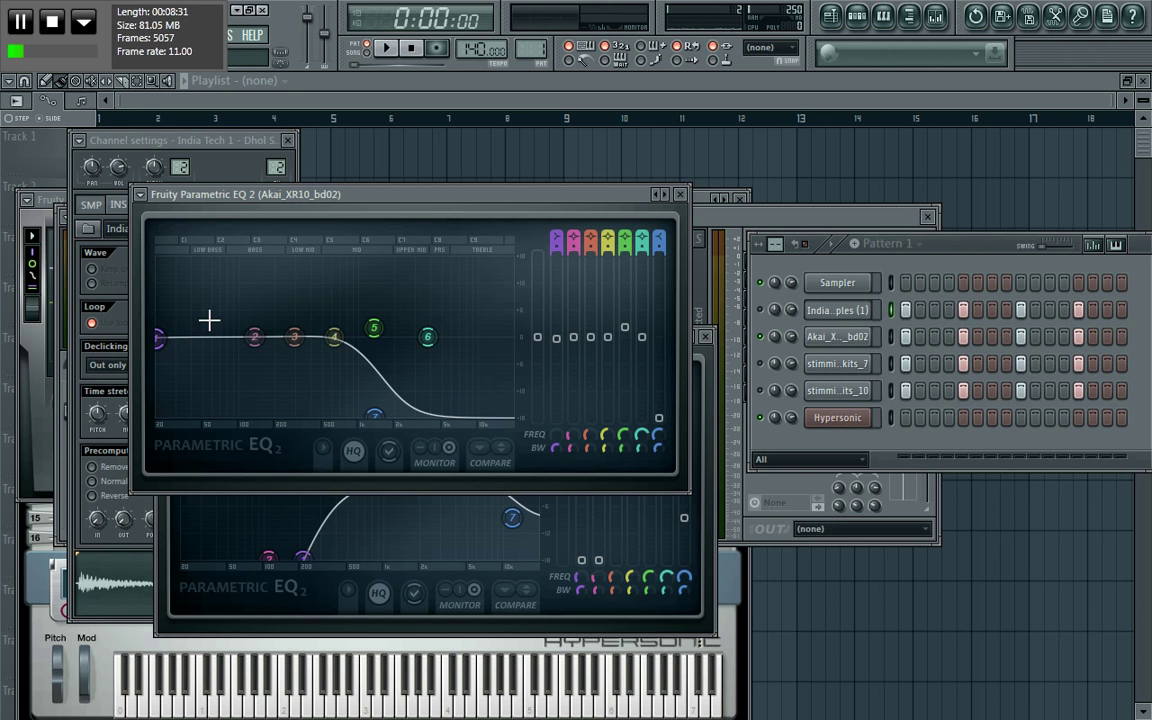
While the pattern plays, cut Akai_XR10_bd02's lowest frequencies by pulling EQ band 1 fully down at 45 Hz
{"action": "key", "text": "space"}
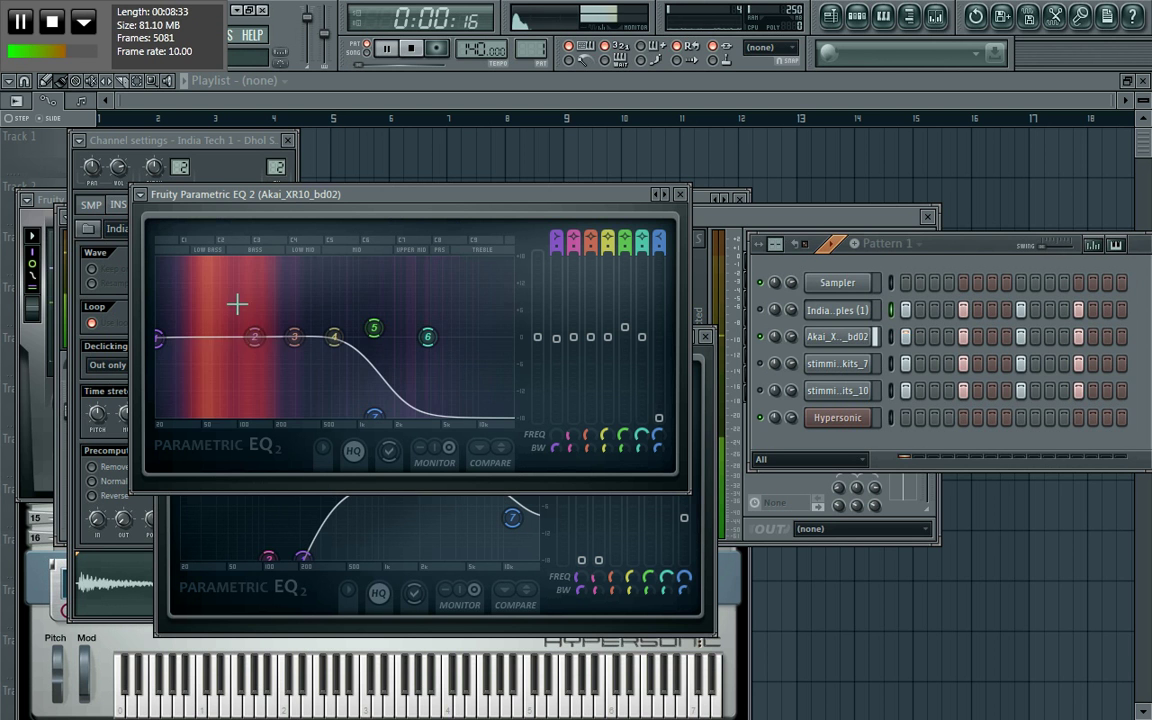
{"action": "left_click_drag", "start_coordinate": [158, 338], "coordinate": [206, 414]}
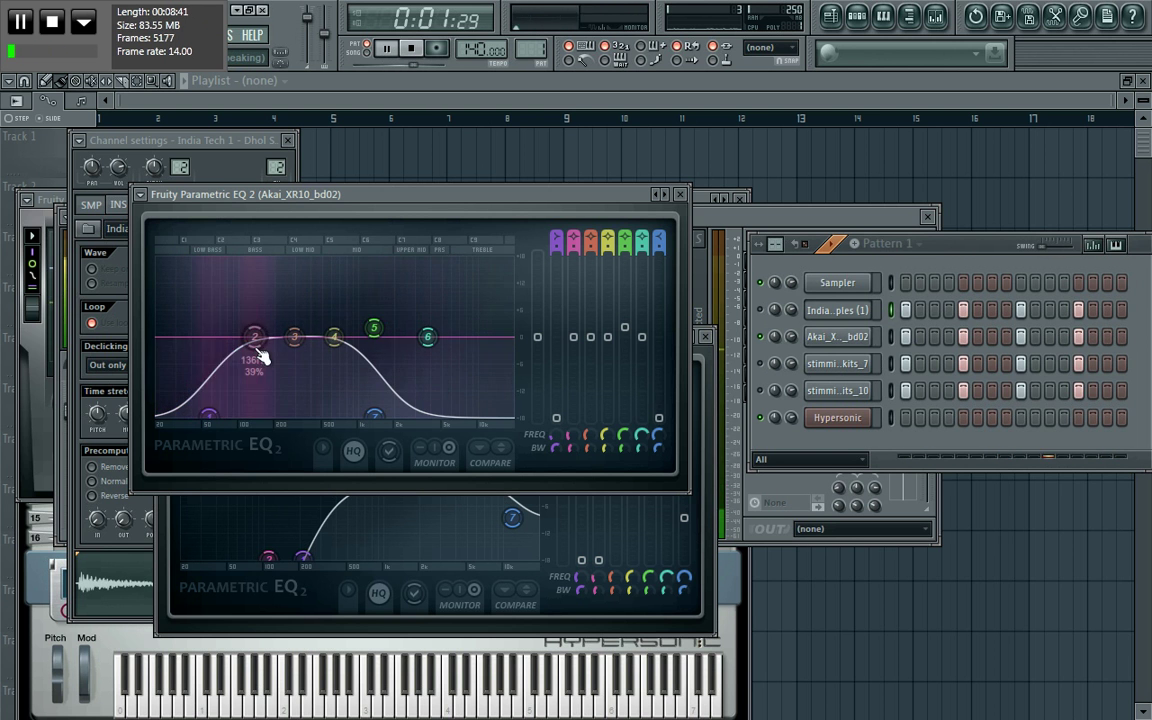
{"action": "left_click_drag", "start_coordinate": [206, 414], "coordinate": [187, 414]}
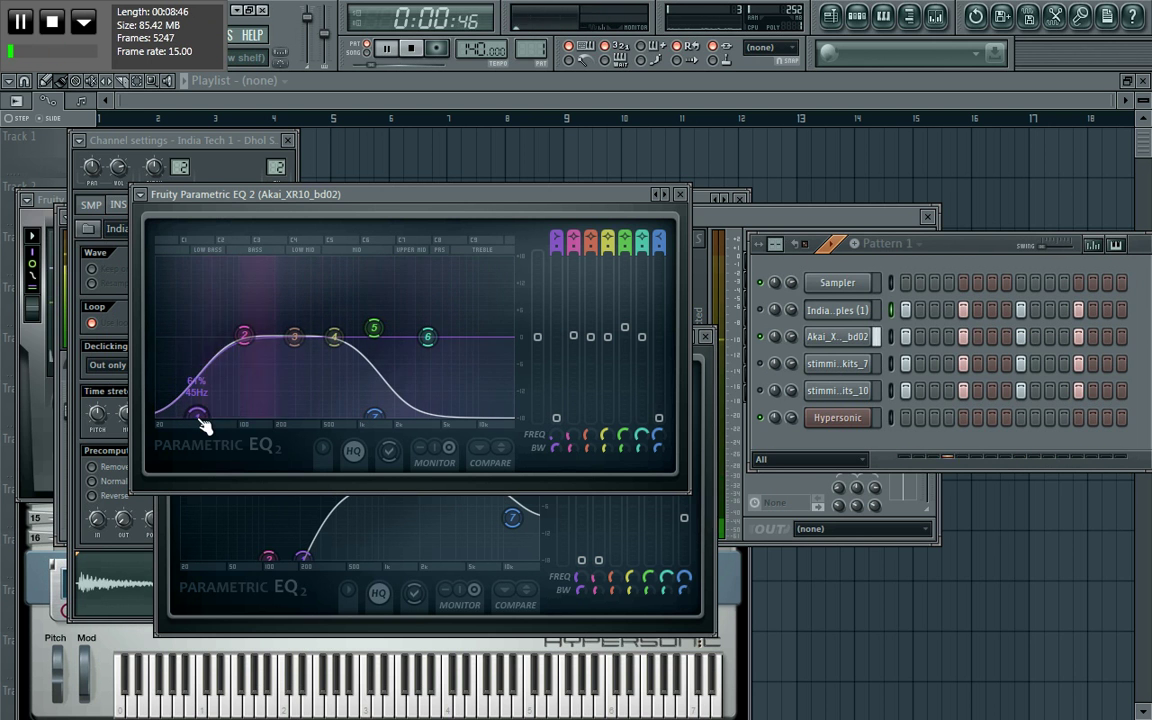
{"action": "key", "text": "space"}
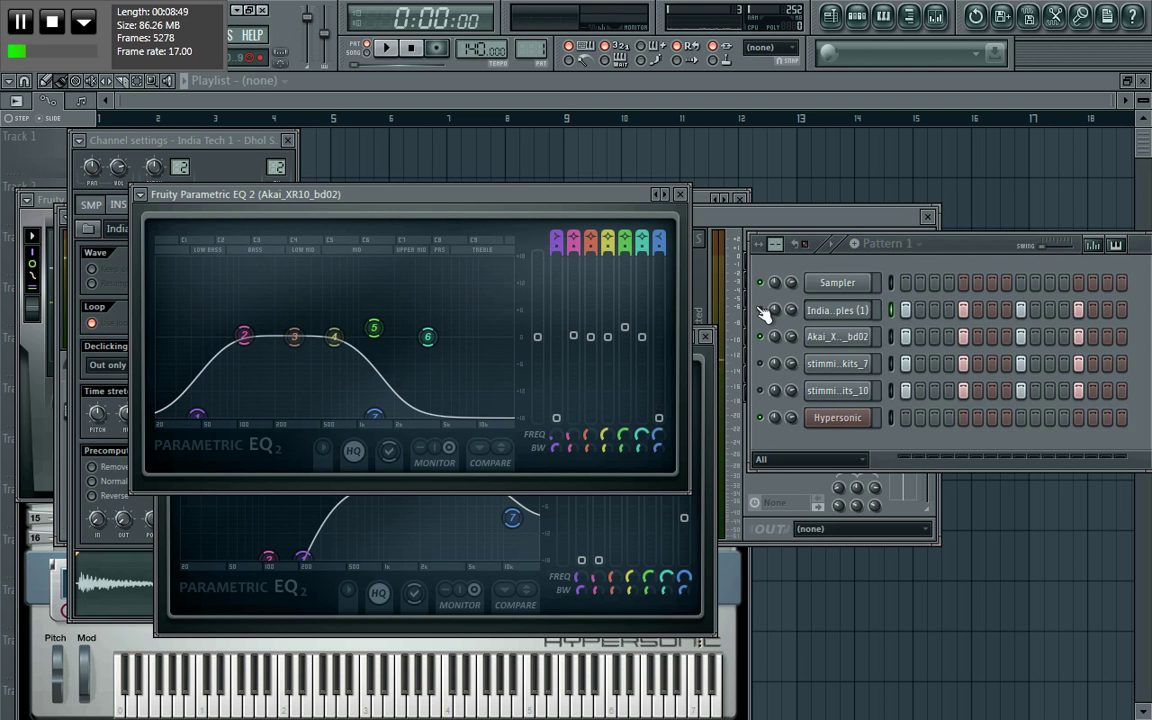
Unmute the dhol and play it together with Akai_XR10_bd02 to compare both equalized signals in their EQ windows
{"action": "left_click", "coordinate": [757, 327]}
{"action": "left_click", "coordinate": [704, 370]}
{"action": "key", "text": "space"}
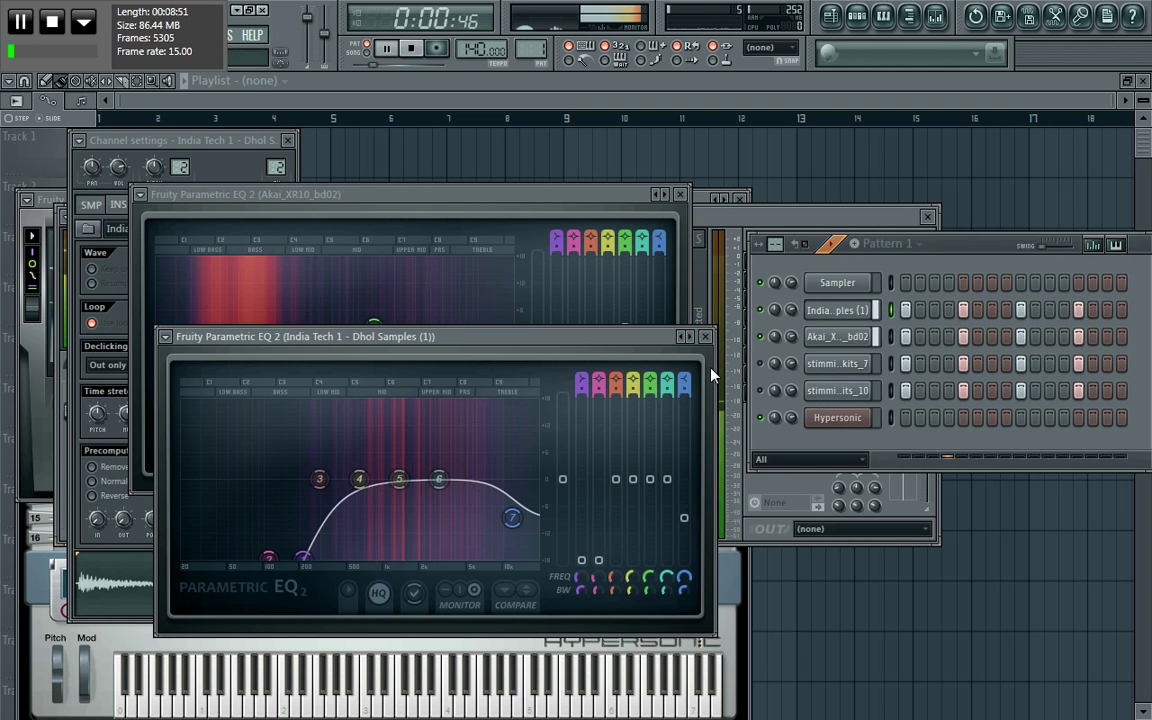
{"action": "key", "text": "space"}
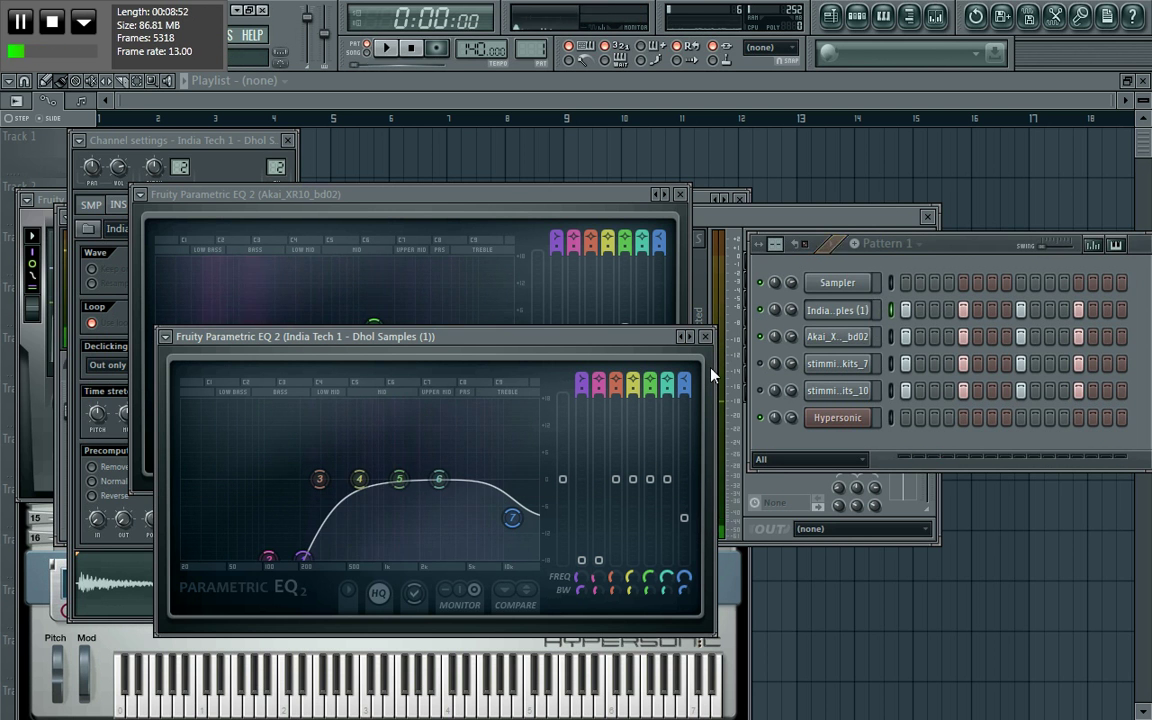
Mute the dhol and Akai_XR10_bd02, unmute both stimming-kits channels, and play them with the mixer in view
{"action": "left_click", "coordinate": [762, 330]}
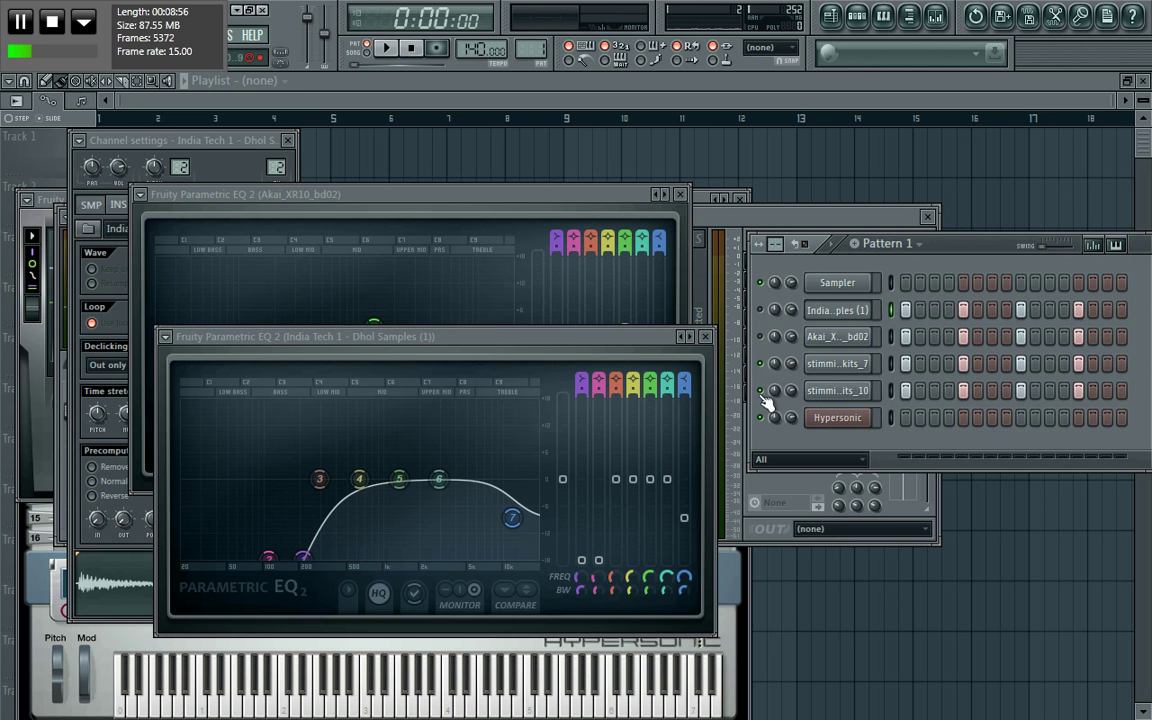
{"action": "left_click", "coordinate": [717, 213]}
{"action": "key", "text": "space"}
Add Fruity Parametric EQ 2 to the first slot of the stimming-kits_10 track, spread the EQ windows apart, and stop playback
{"action": "left_click", "coordinate": [266, 322]}
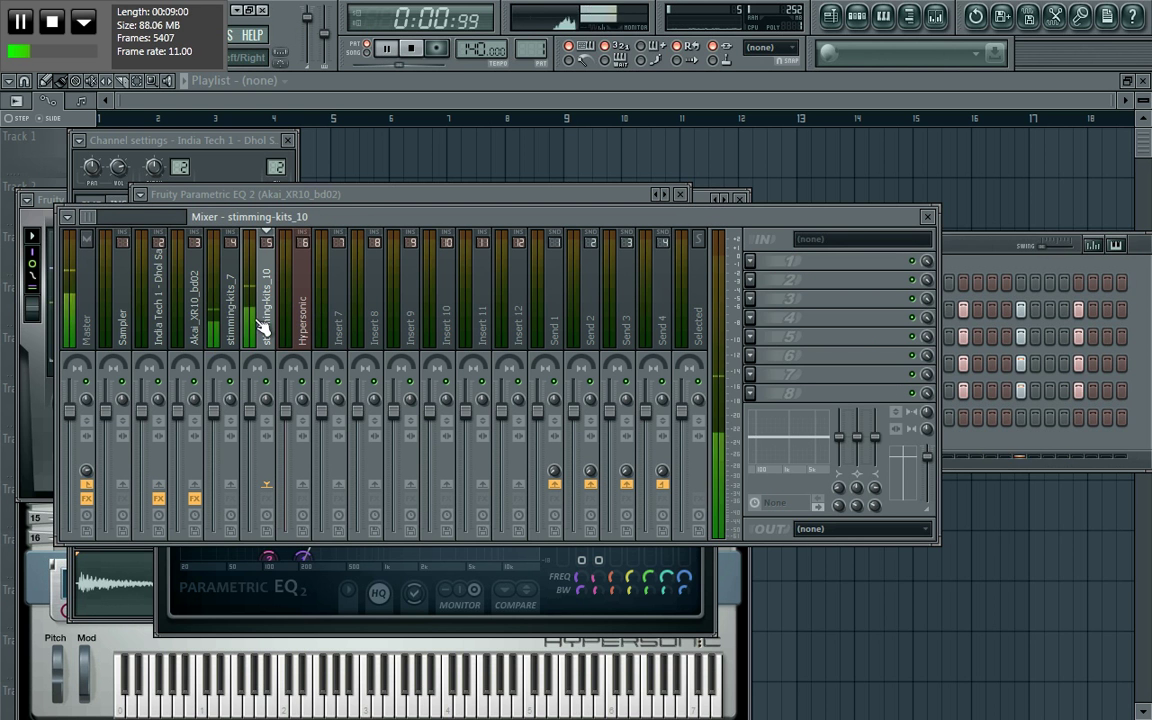
{"action": "left_click", "coordinate": [750, 261]}
{"action": "left_click", "coordinate": [922, 643]}
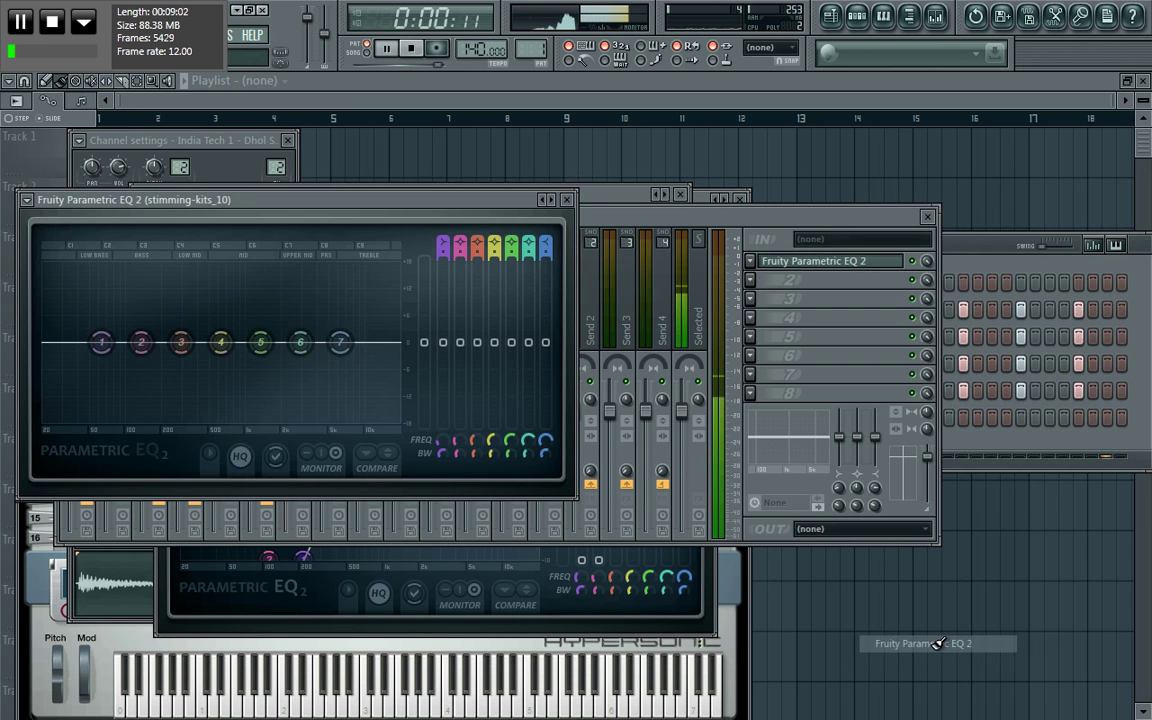
{"action": "left_click_drag", "start_coordinate": [440, 197], "coordinate": [372, 360]}
{"action": "left_click_drag", "start_coordinate": [354, 206], "coordinate": [700, 182]}
{"action": "key", "text": "space"}
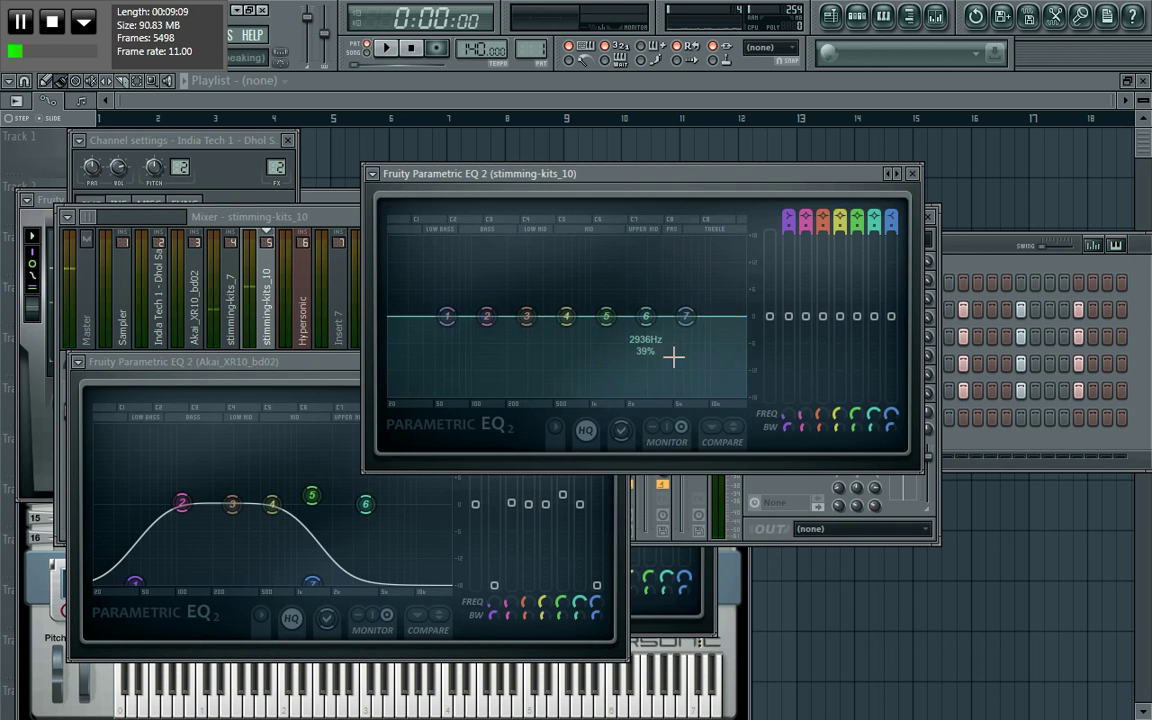
While the pattern plays, cut stimming-kits_10's lows by pulling EQ band 1 fully down at about 3573 Hz and nudge band 7 slightly higher in frequency
{"action": "mouse_move", "coordinate": [704, 297]}
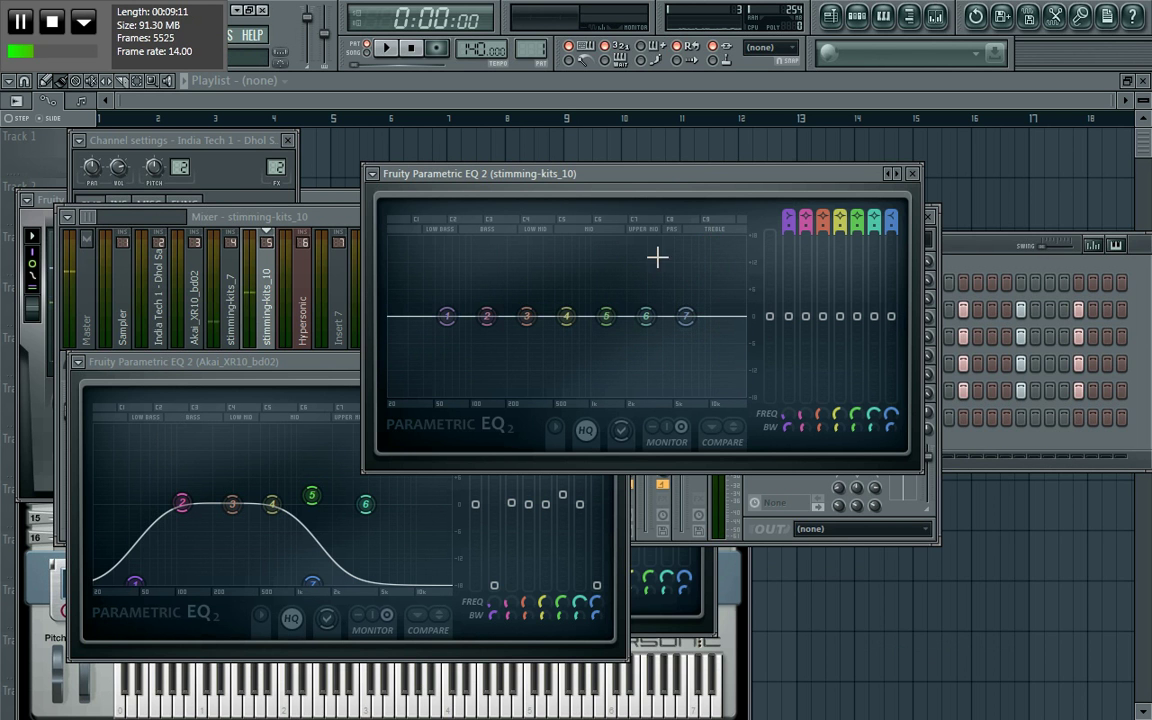
{"action": "key", "text": "space"}
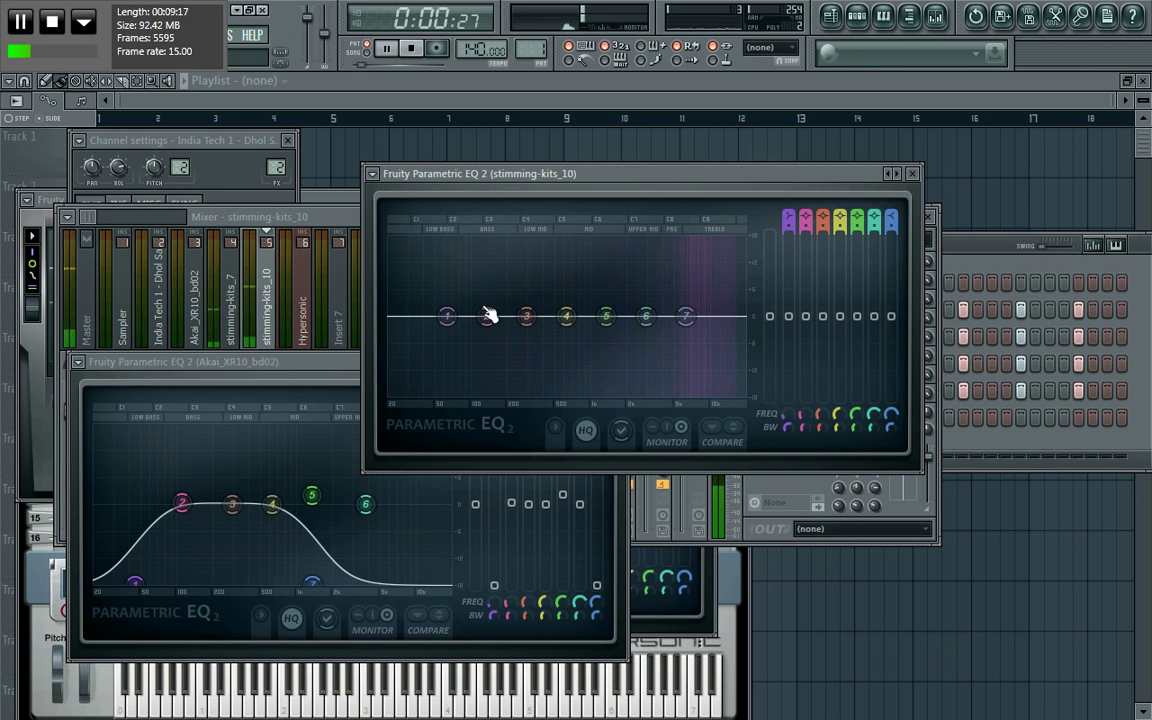
{"action": "left_click_drag", "start_coordinate": [447, 316], "coordinate": [643, 394]}
{"action": "left_click_drag", "start_coordinate": [700, 302], "coordinate": [695, 317]}
{"action": "mouse_move", "coordinate": [643, 394]}
{"action": "left_mouse_down"}
{"action": "mouse_move", "coordinate": [677, 403]}
{"action": "mouse_move", "coordinate": [663, 405]}
{"action": "left_mouse_up"}
{"action": "key", "text": "space"}
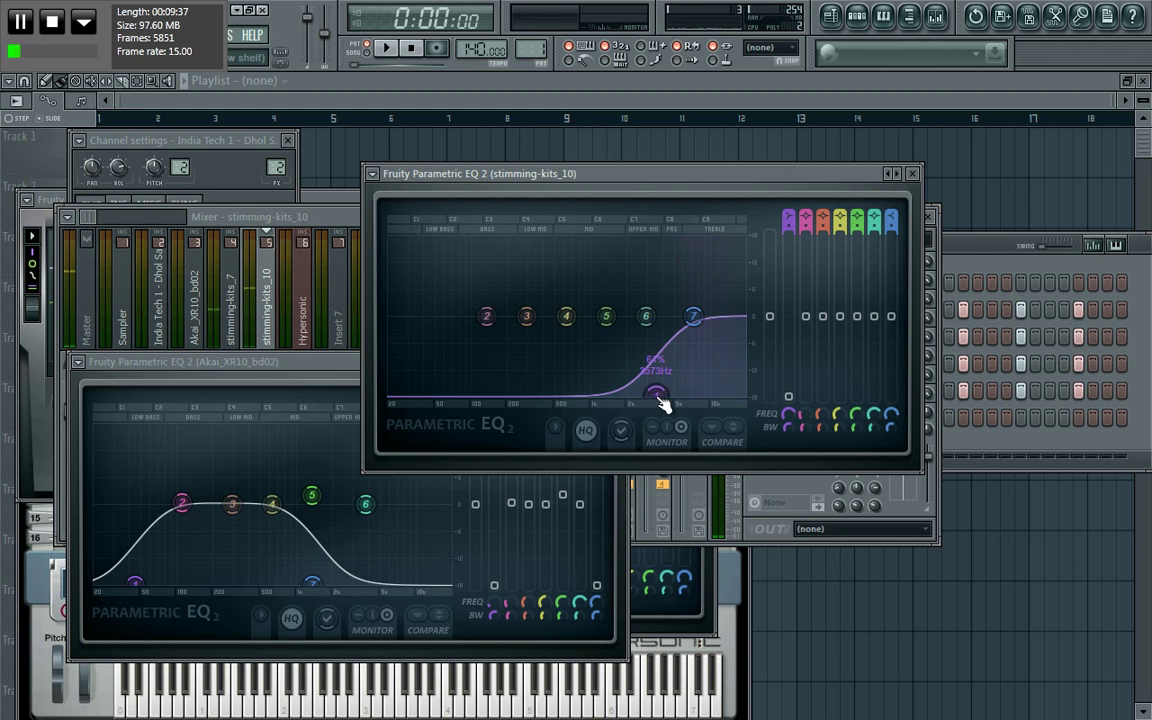
Unmute the dhol and Akai_XR10_bd02, play all the drums, and lay out the three EQ windows to compare their curves
{"action": "key", "text": "F6"}
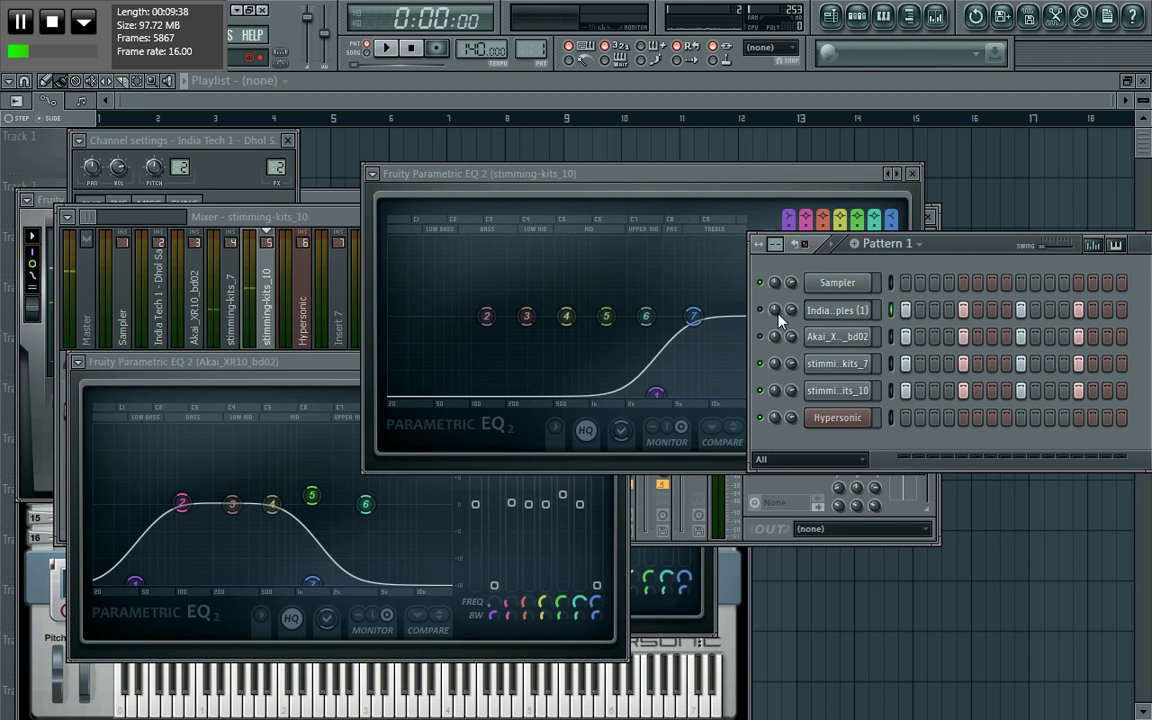
{"action": "key", "text": "space"}
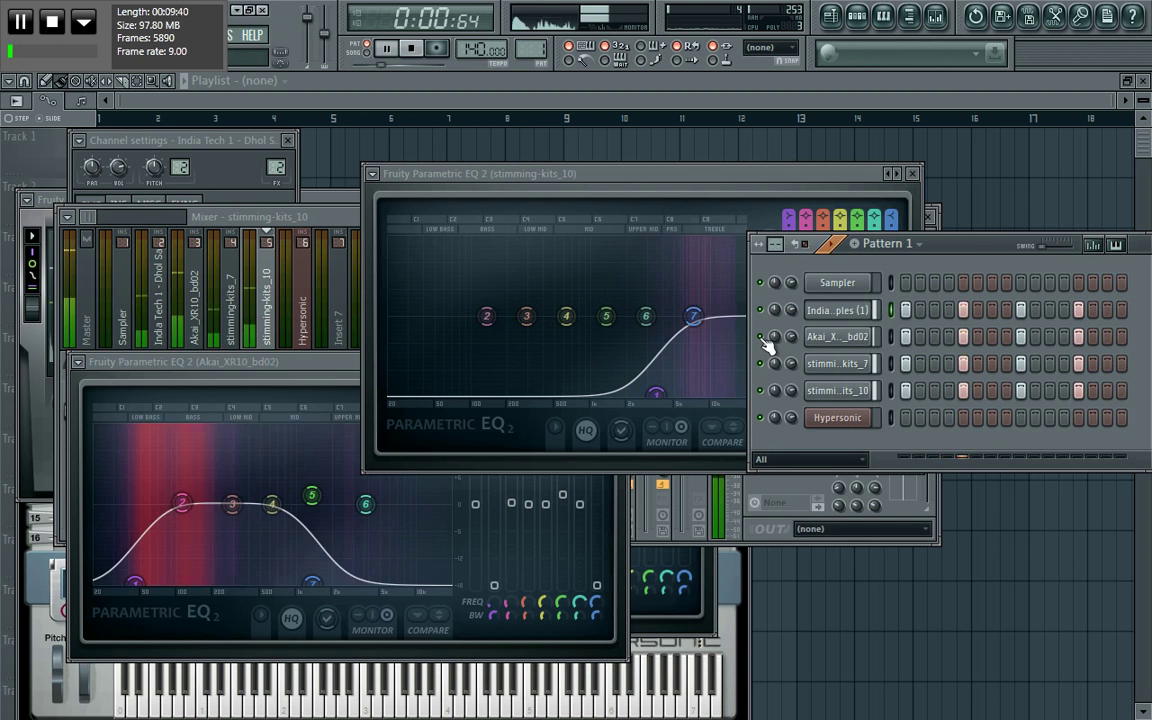
{"action": "left_click_drag", "start_coordinate": [330, 364], "coordinate": [268, 174]}
{"action": "left_click", "coordinate": [574, 612]}
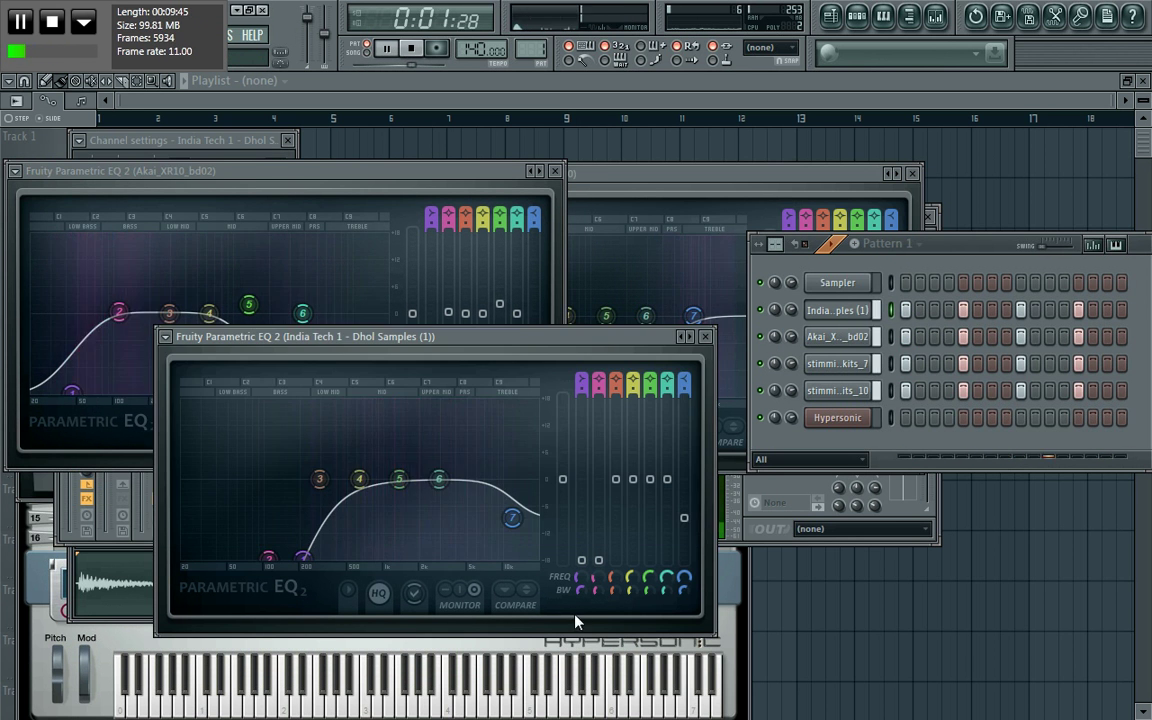
{"action": "left_click_drag", "start_coordinate": [595, 334], "coordinate": [673, 427]}
{"action": "left_click_drag", "start_coordinate": [683, 177], "coordinate": [783, 158]}
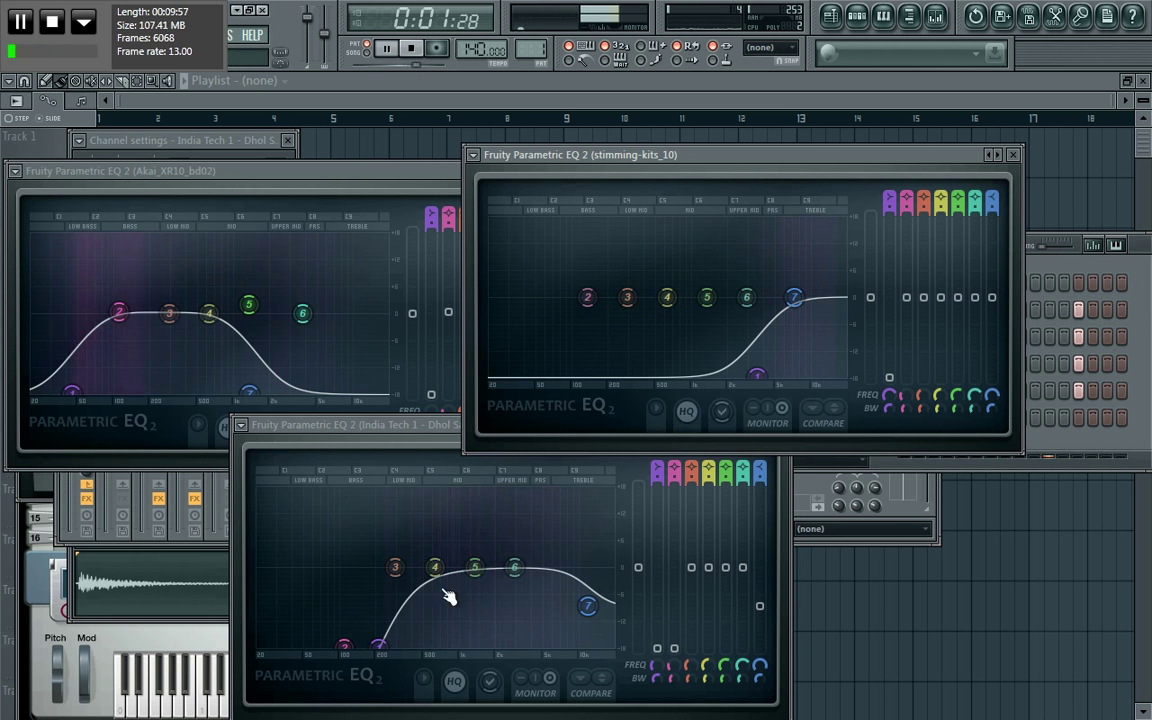
{"action": "key", "text": "space"}
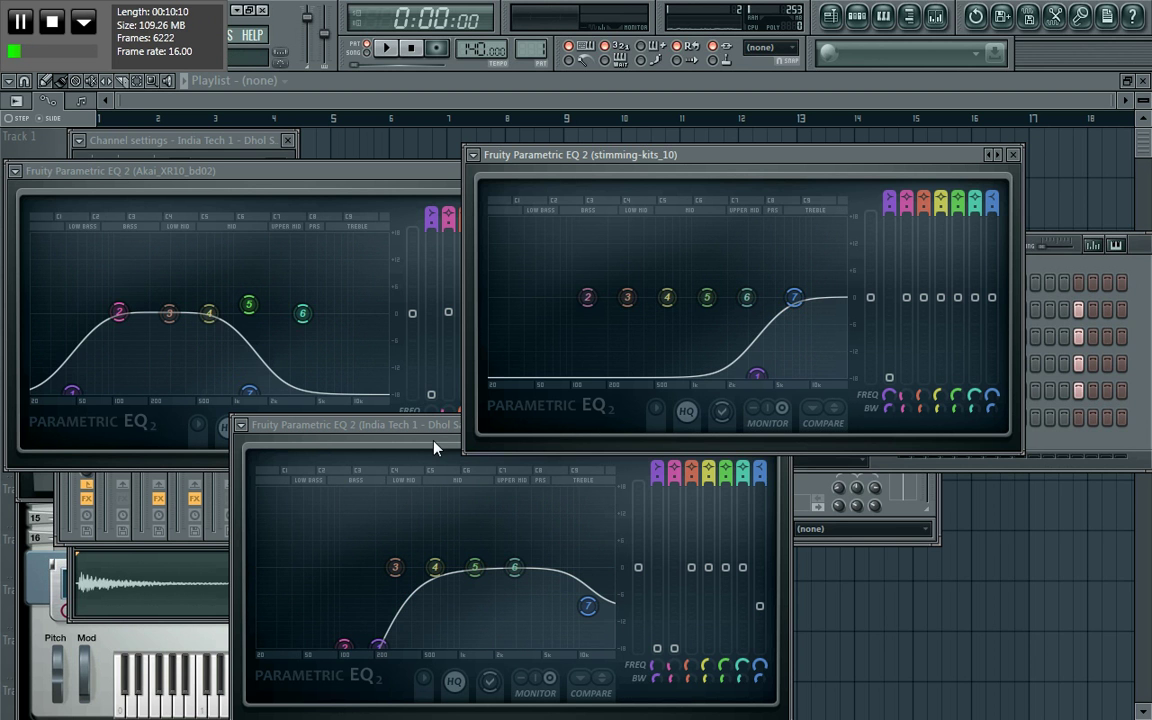
Close the dhol, stimming-kits_10 and Akai_XR10_bd02 EQ windows and reposition the mixer
{"action": "left_click_drag", "start_coordinate": [428, 426], "coordinate": [373, 431]}
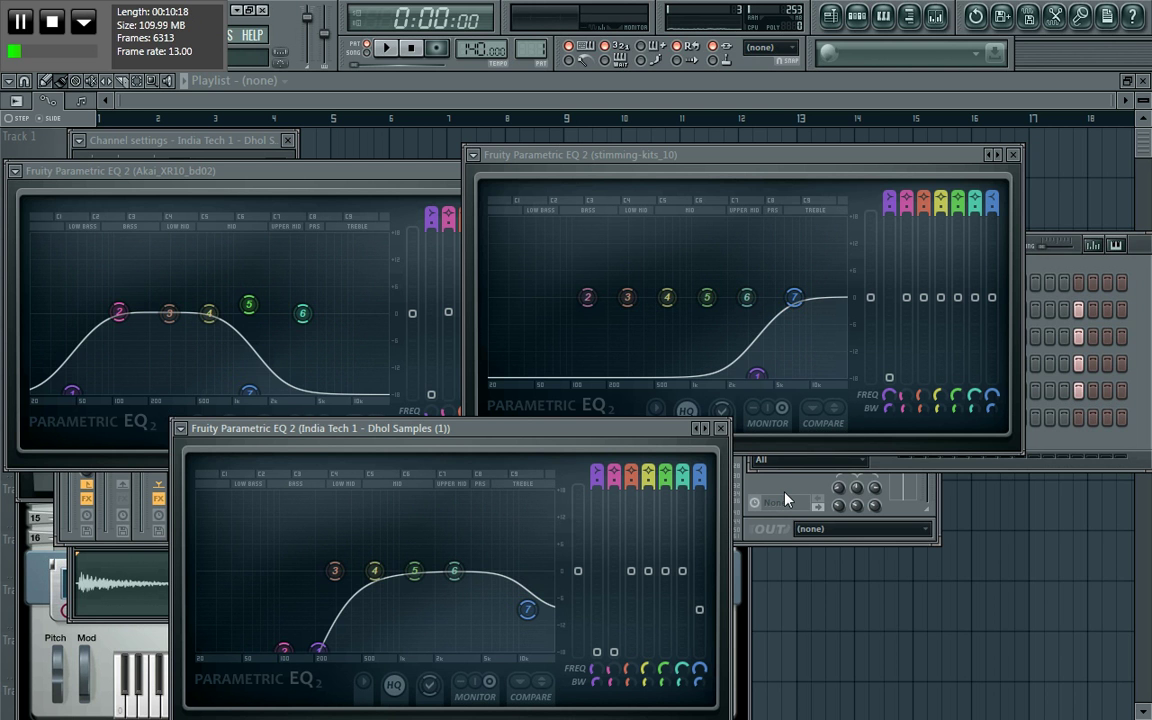
{"action": "left_click", "coordinate": [721, 429]}
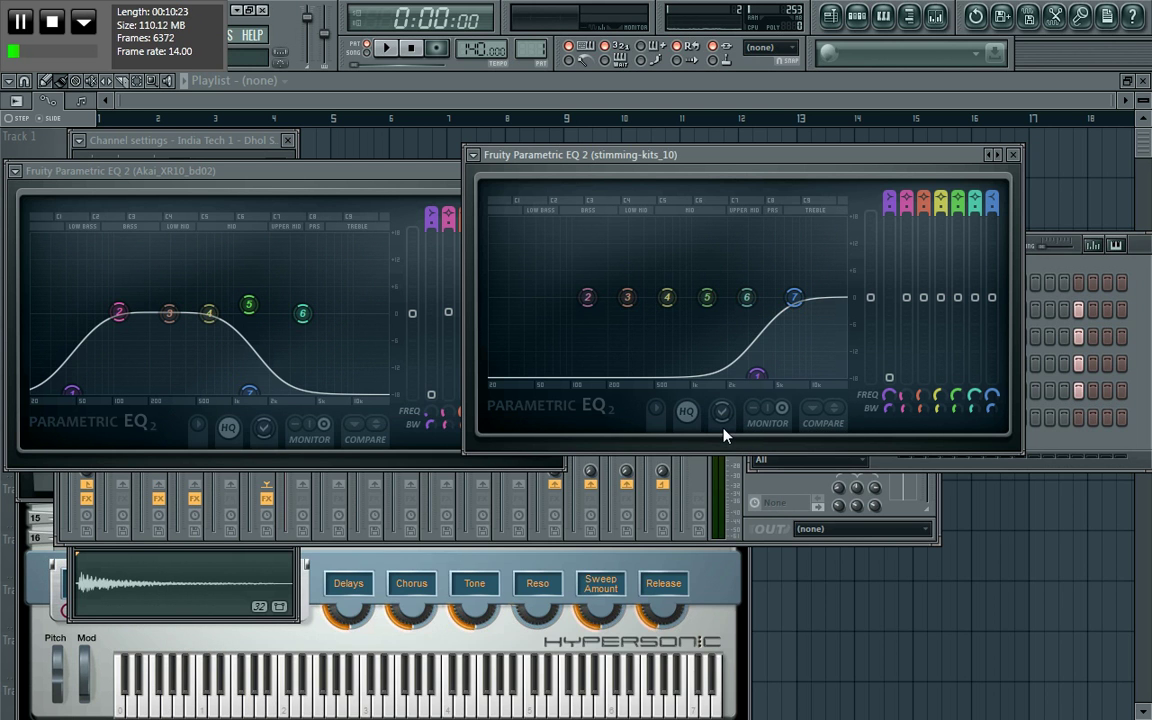
{"action": "left_click", "coordinate": [1013, 155]}
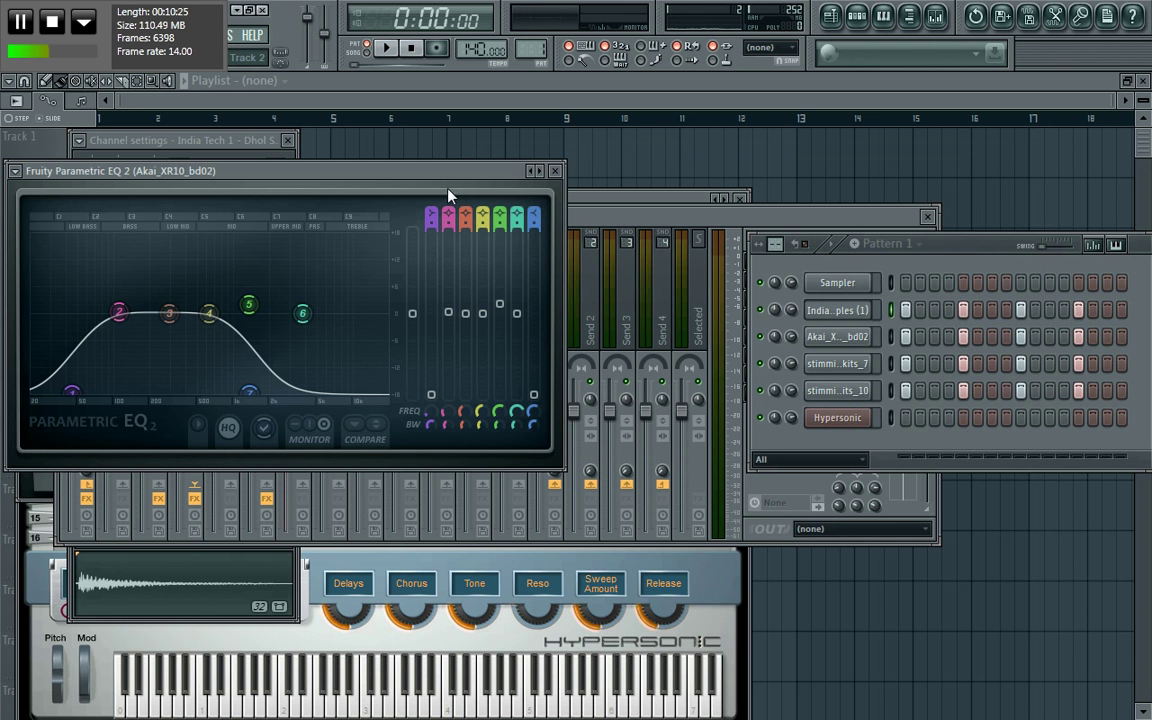
{"action": "left_click", "coordinate": [556, 171]}
{"action": "left_click_drag", "start_coordinate": [429, 221], "coordinate": [503, 215]}
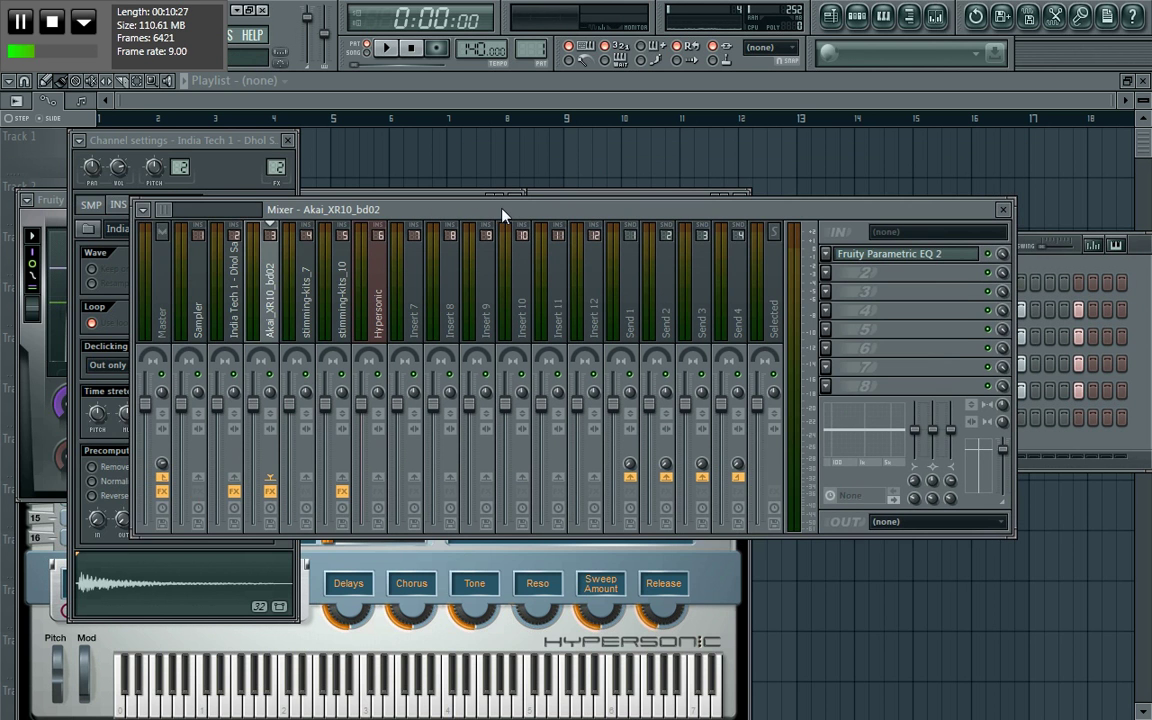
Reprogram the stimming-kits_10 channel in Pattern 1 so it hits on steps 3, 7, 11 and 15 instead of on the beats
{"action": "left_click", "coordinate": [1075, 276]}
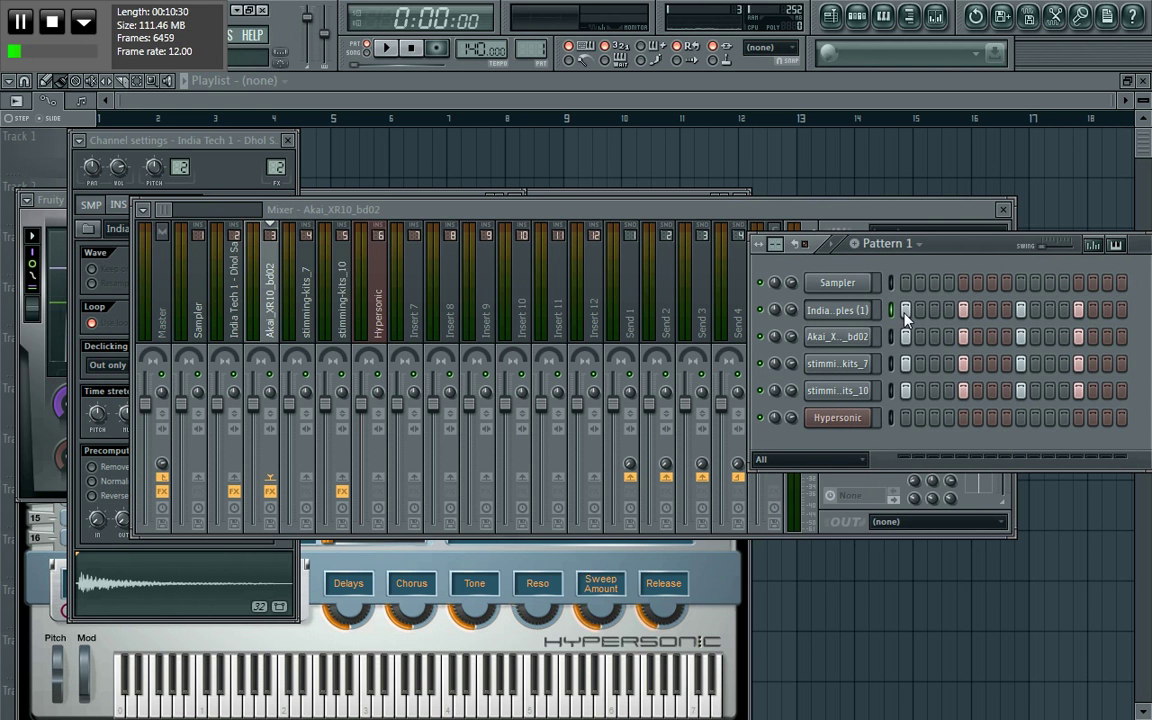
{"action": "left_click", "coordinate": [935, 391]}
{"action": "left_click", "coordinate": [965, 393]}
{"action": "left_click", "coordinate": [991, 392]}
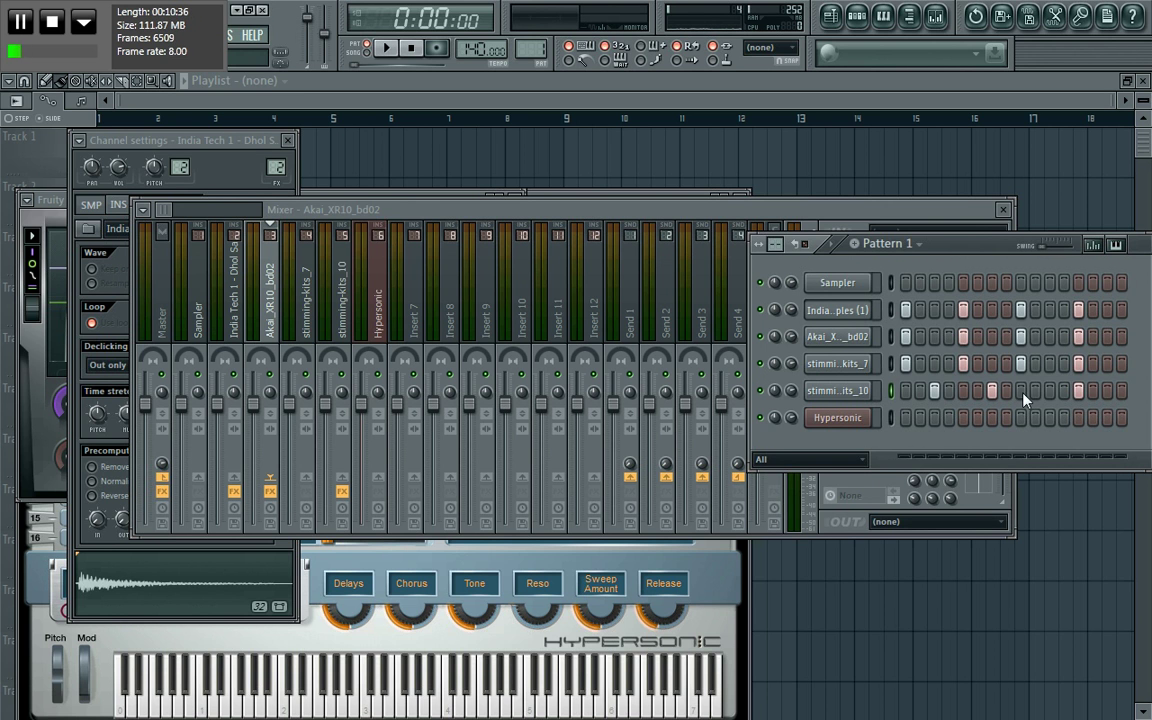
{"action": "left_click", "coordinate": [1079, 392]}
{"action": "left_click", "coordinate": [1107, 392]}
Play the pattern, mute the dhol and stimming-kits_7, and lower the tempo to 123 BPM
{"action": "key", "text": "space"}
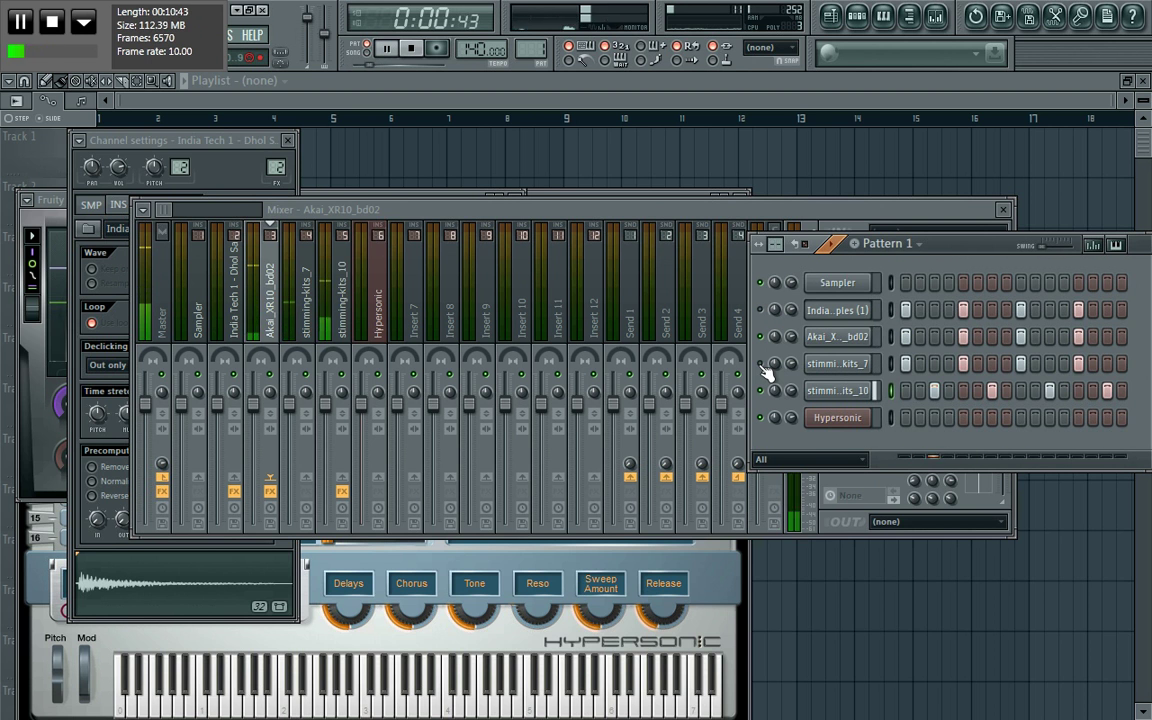
{"action": "left_click_drag", "start_coordinate": [478, 48], "coordinate": [478, 72]}
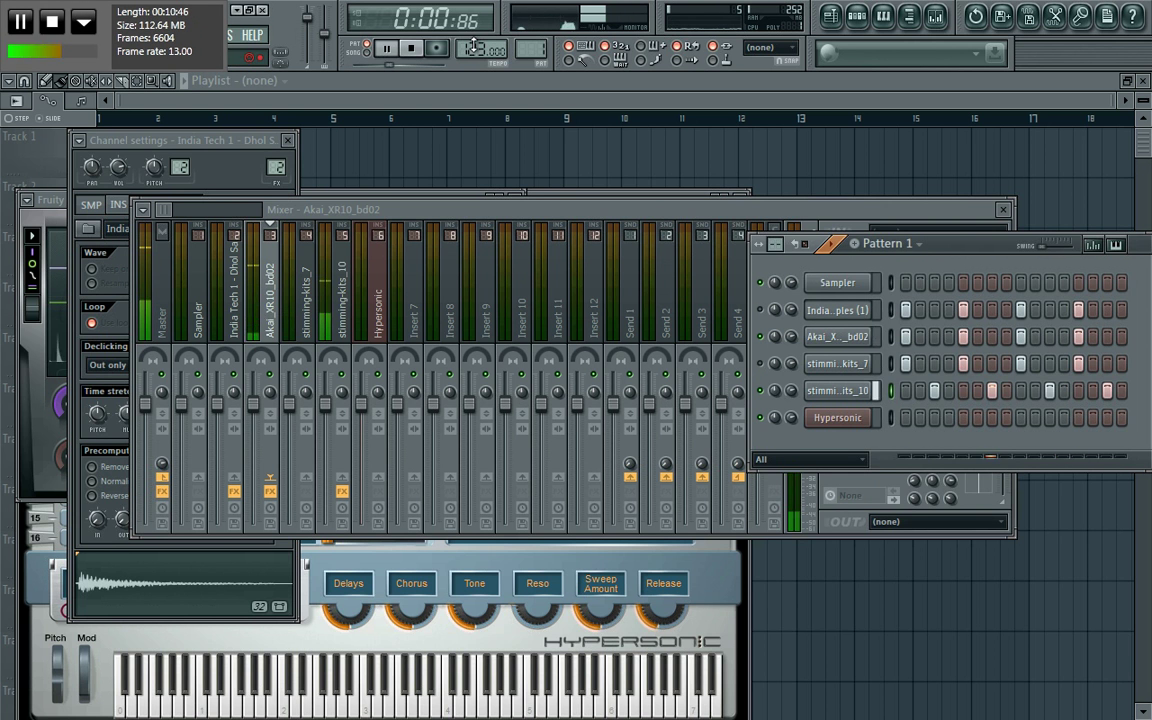
{"action": "key", "text": "space"}
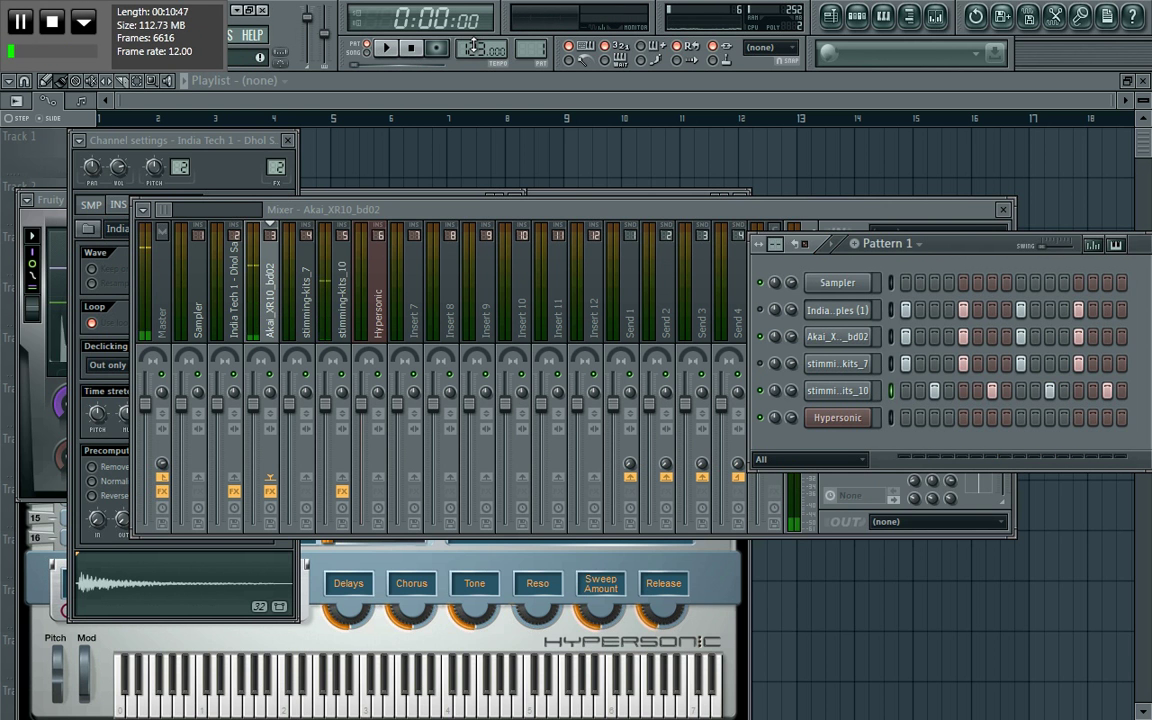
{"action": "left_click", "coordinate": [462, 228]}
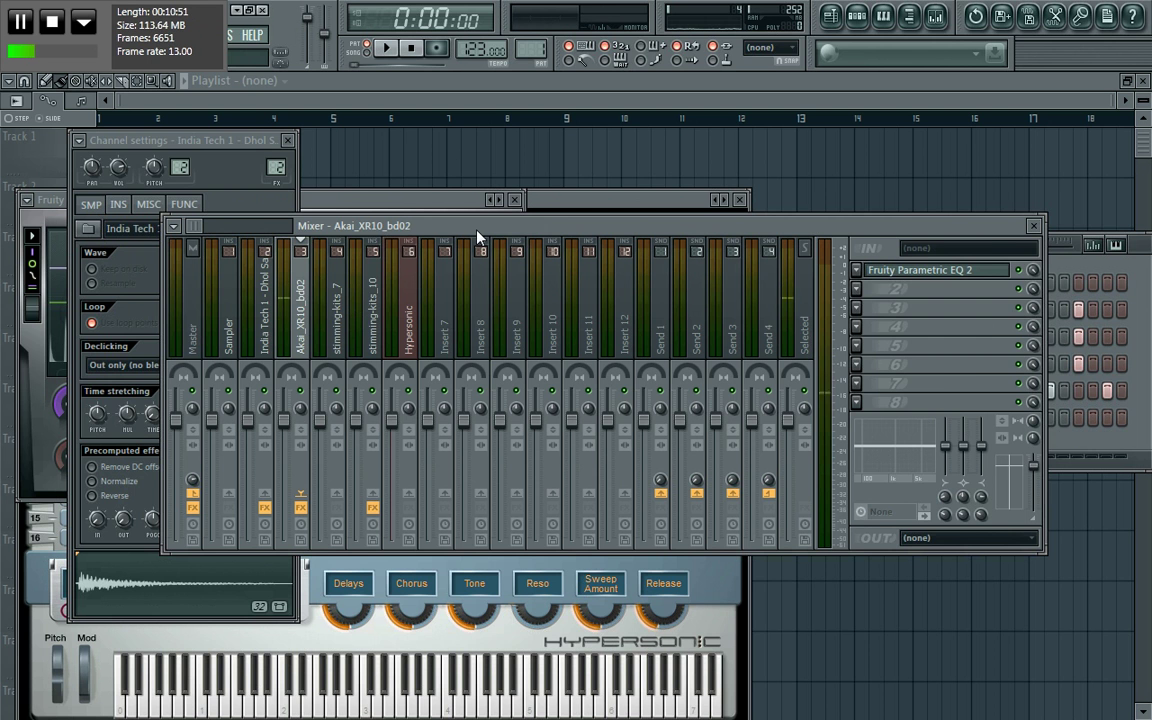
{"action": "left_click_drag", "start_coordinate": [501, 233], "coordinate": [433, 181]}
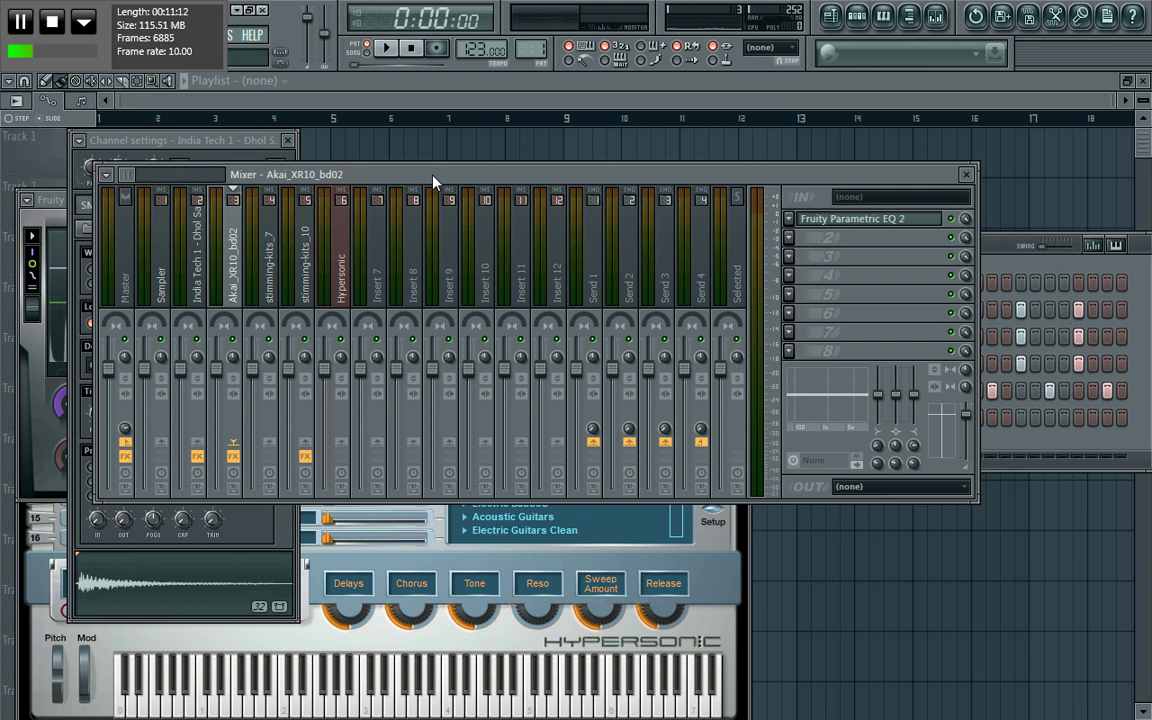
{"action": "left_click_drag", "start_coordinate": [433, 182], "coordinate": [331, 186]}
{"action": "left_click", "coordinate": [1012, 268]}
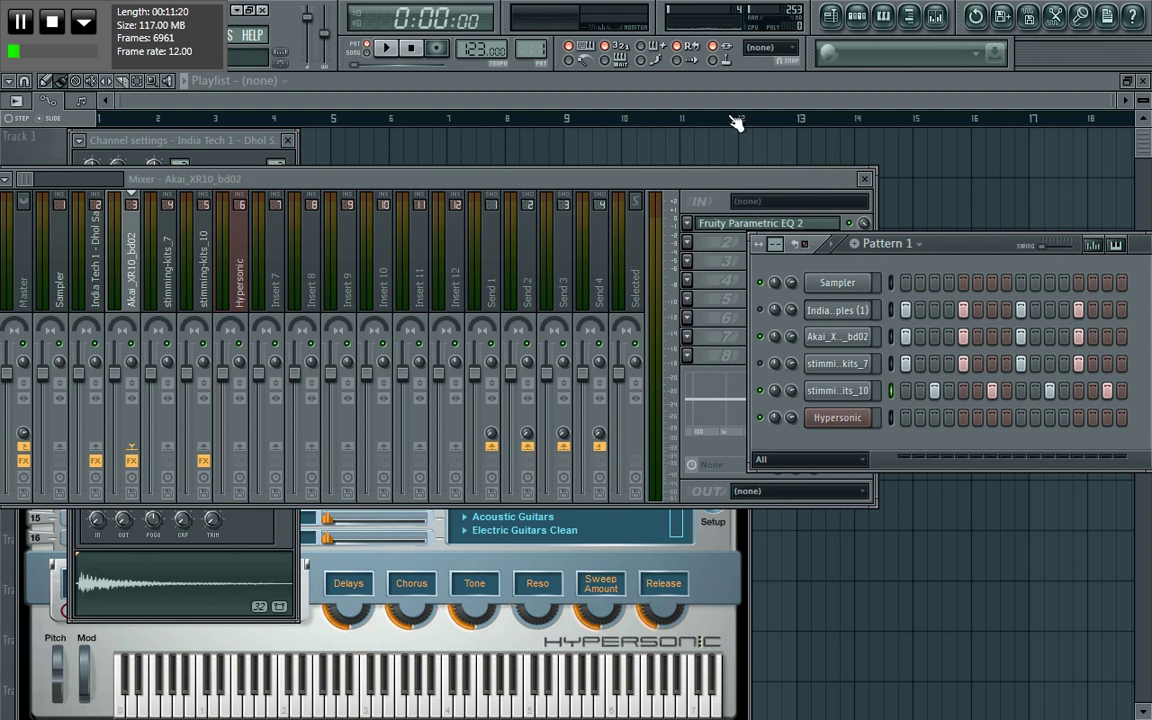
{"action": "left_click_drag", "start_coordinate": [732, 182], "coordinate": [876, 163]}
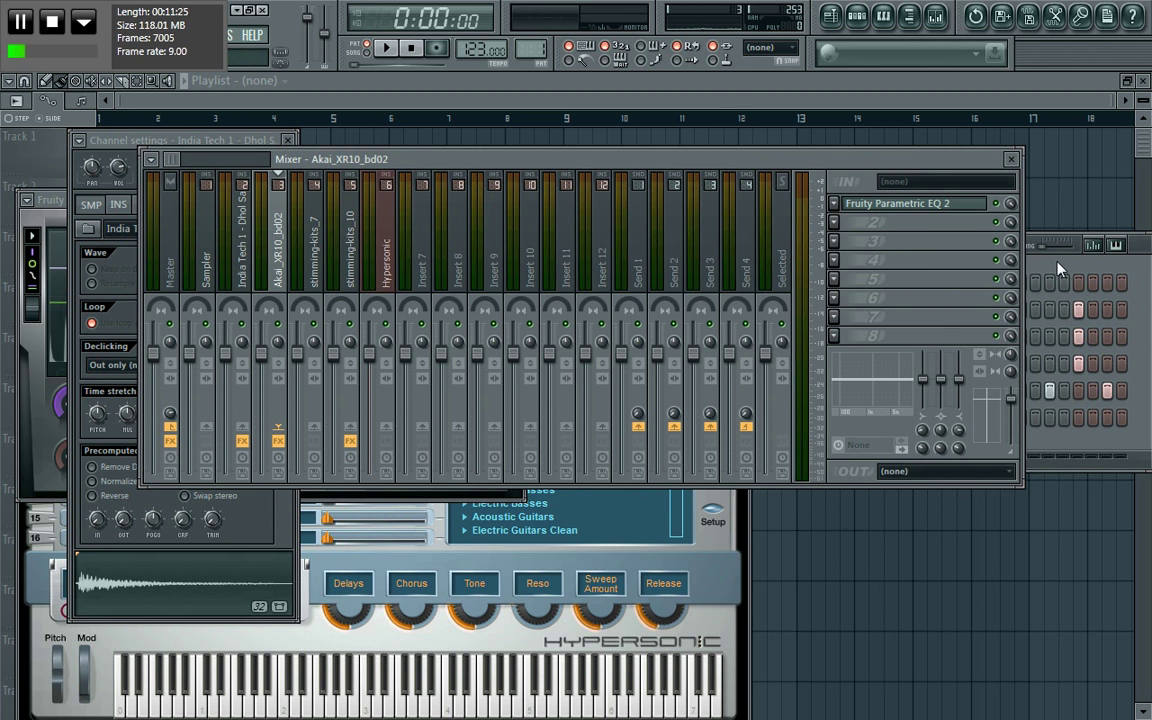
{"action": "left_click_drag", "start_coordinate": [784, 165], "coordinate": [895, 133]}
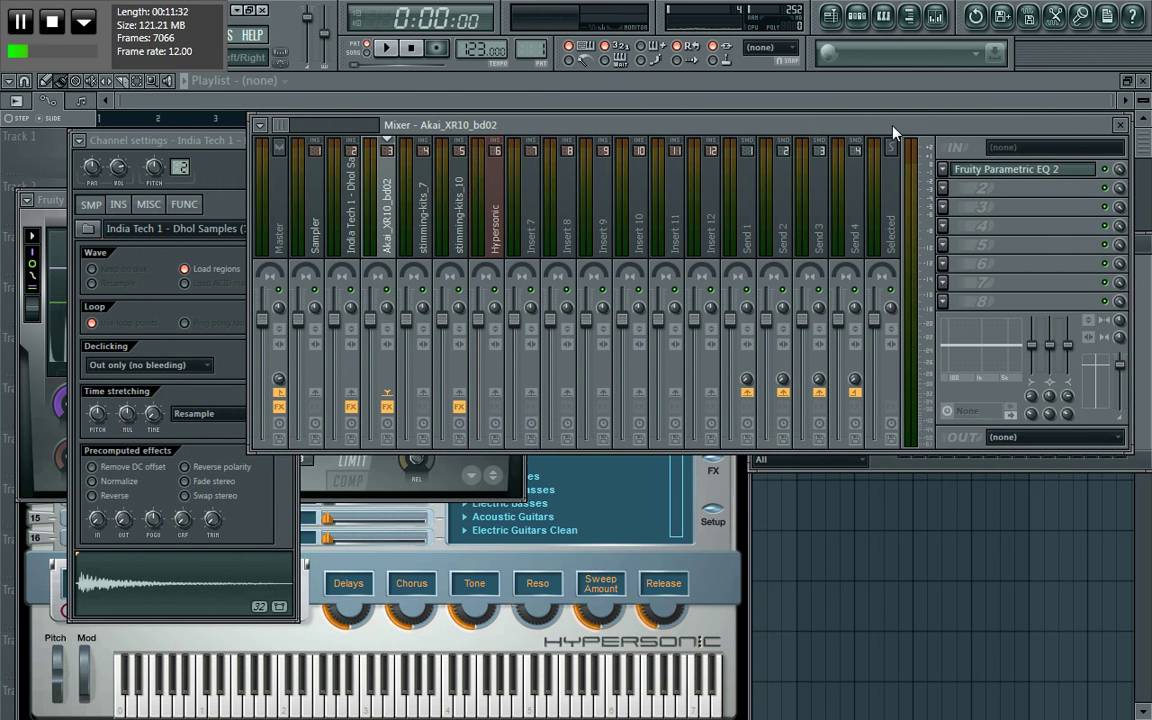
{"action": "left_click_drag", "start_coordinate": [893, 130], "coordinate": [715, 111]}
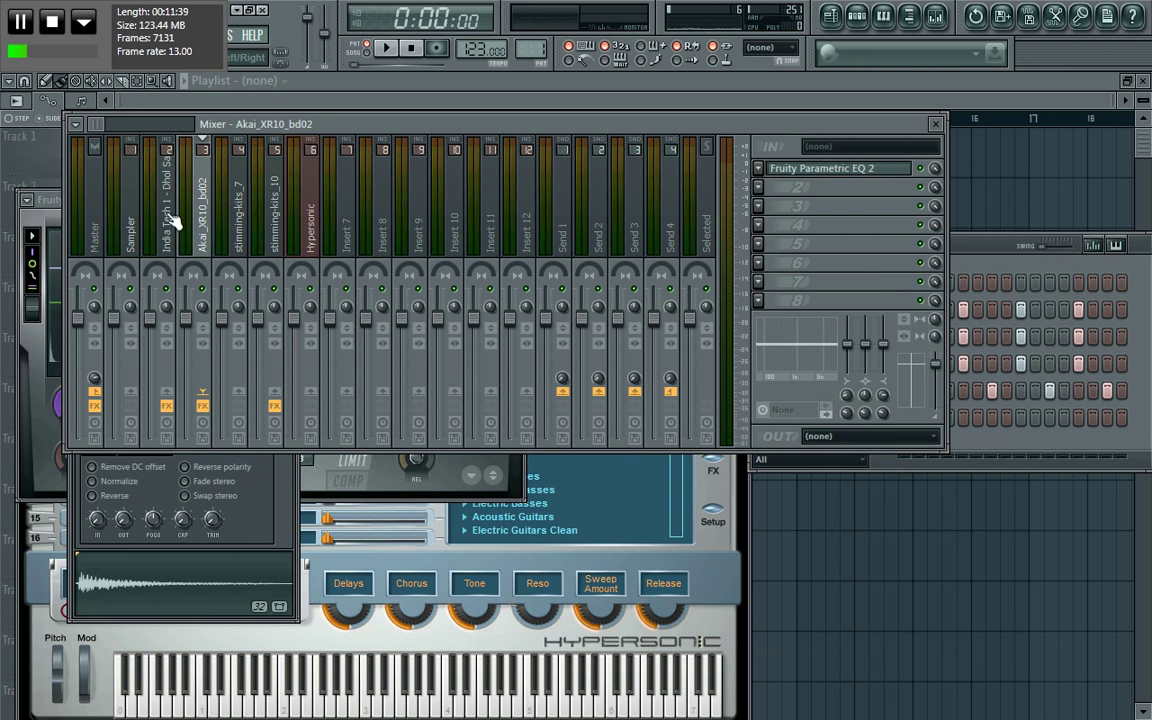
Unmute the dhol, play the pattern, and select the dhol channel to check its mixer track alongside the other levels
{"action": "left_click", "coordinate": [997, 276]}
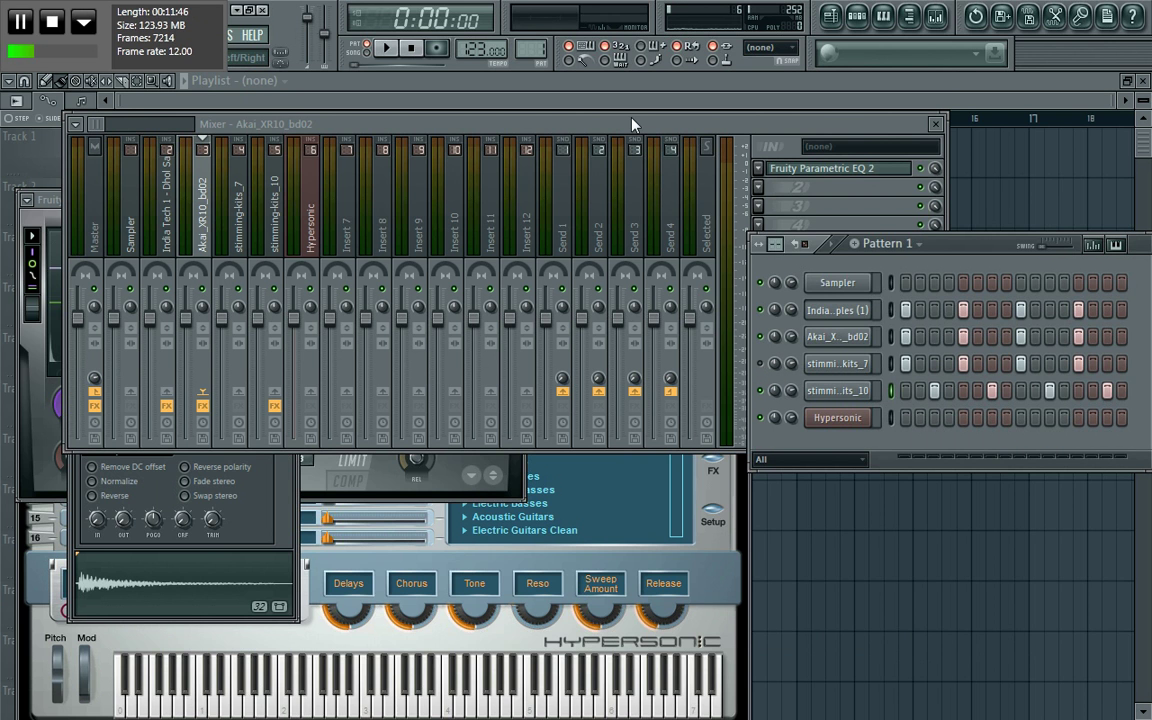
{"action": "key", "text": "space"}
{"action": "left_click_drag", "start_coordinate": [635, 121], "coordinate": [730, 136]}
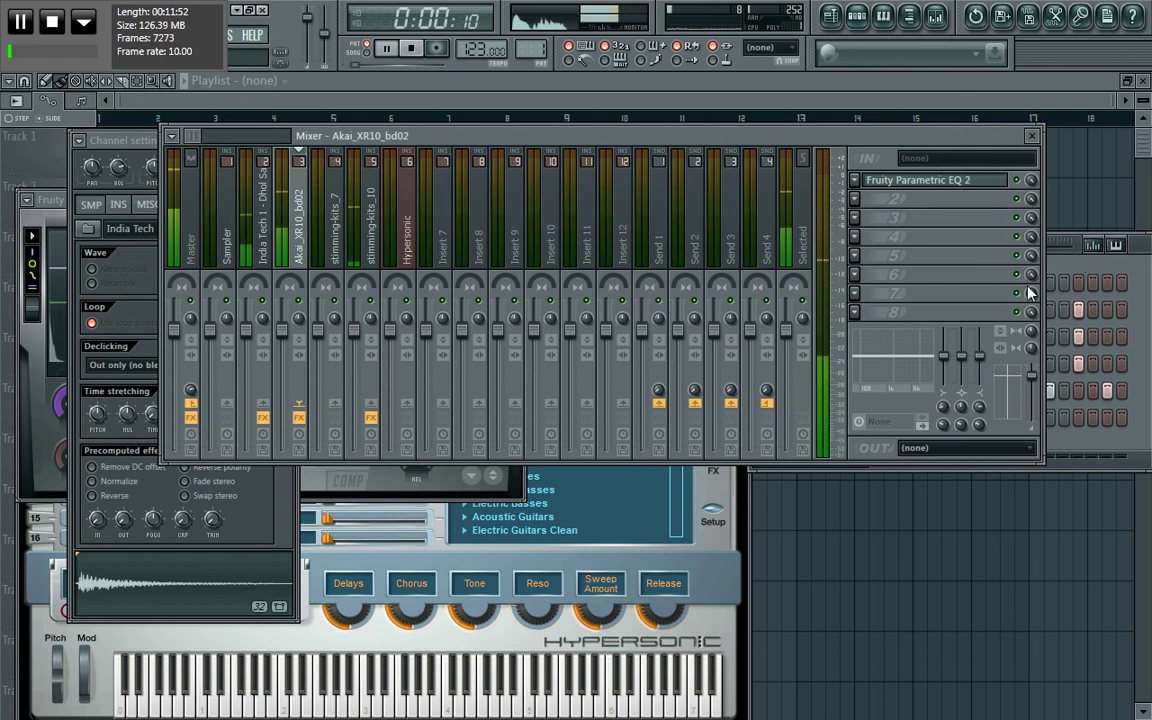
{"action": "left_click", "coordinate": [1087, 266]}
{"action": "left_click", "coordinate": [852, 310]}
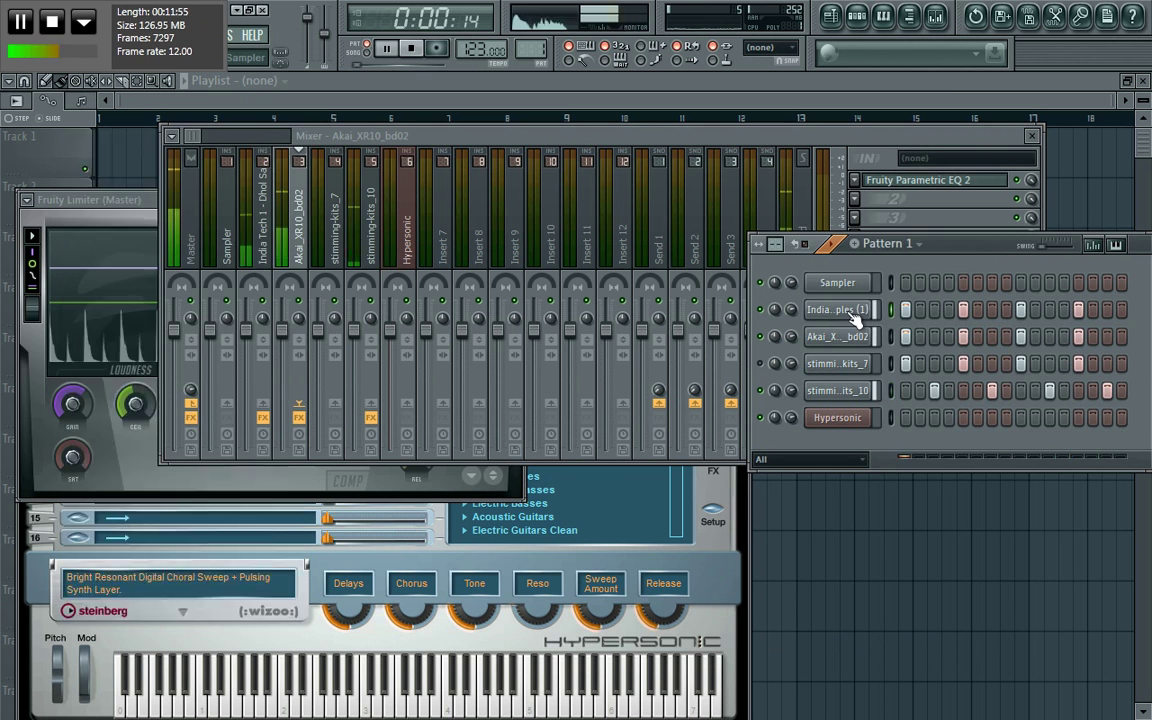
{"action": "left_click", "coordinate": [680, 145]}
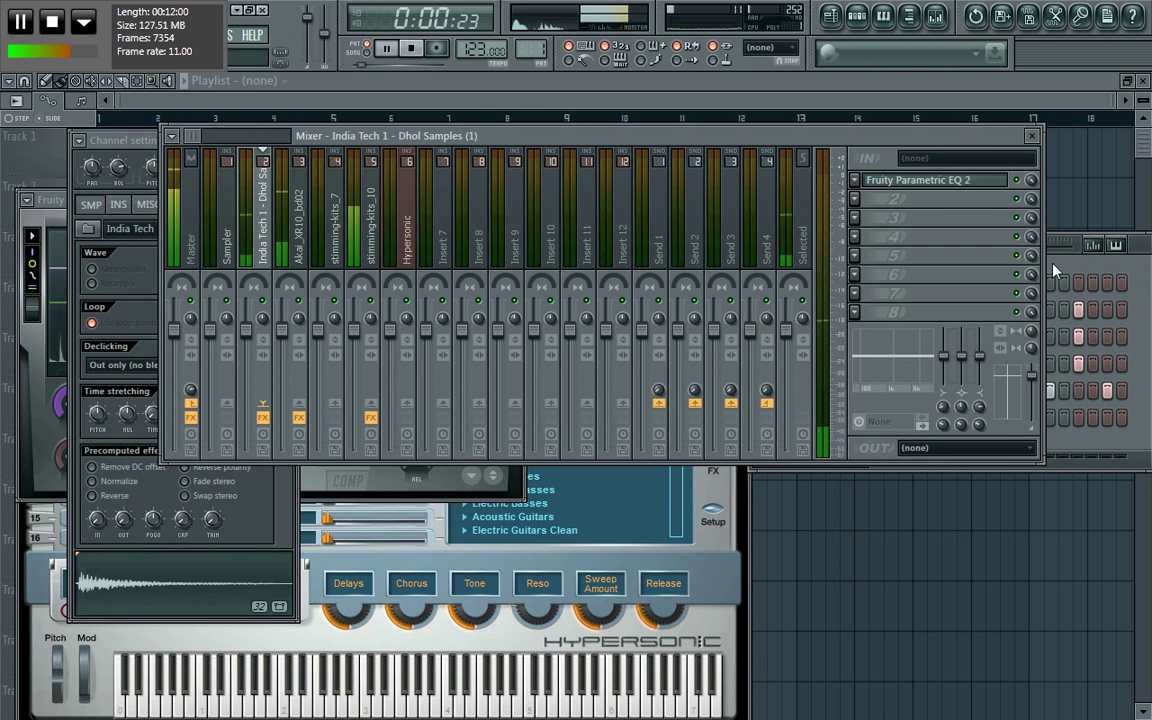
Bring up the dhol's channel settings, place the window below the mixer's track meters, and stop playback
{"action": "key", "text": "F6"}
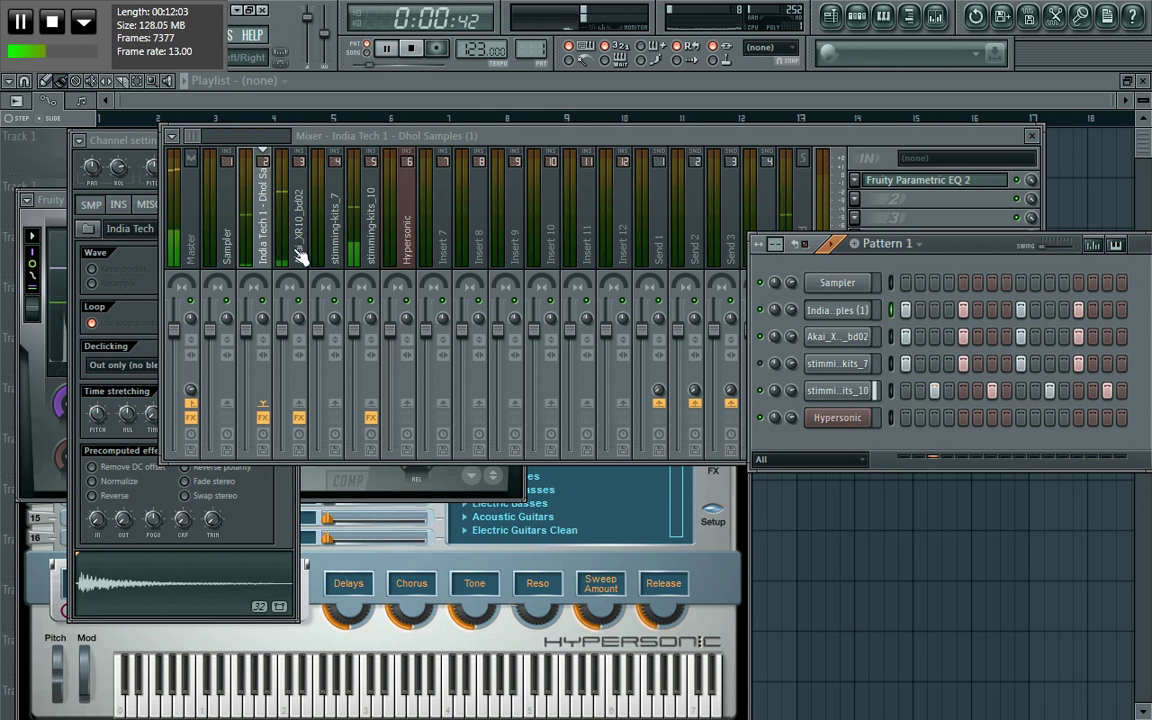
{"action": "left_click", "coordinate": [45, 300]}
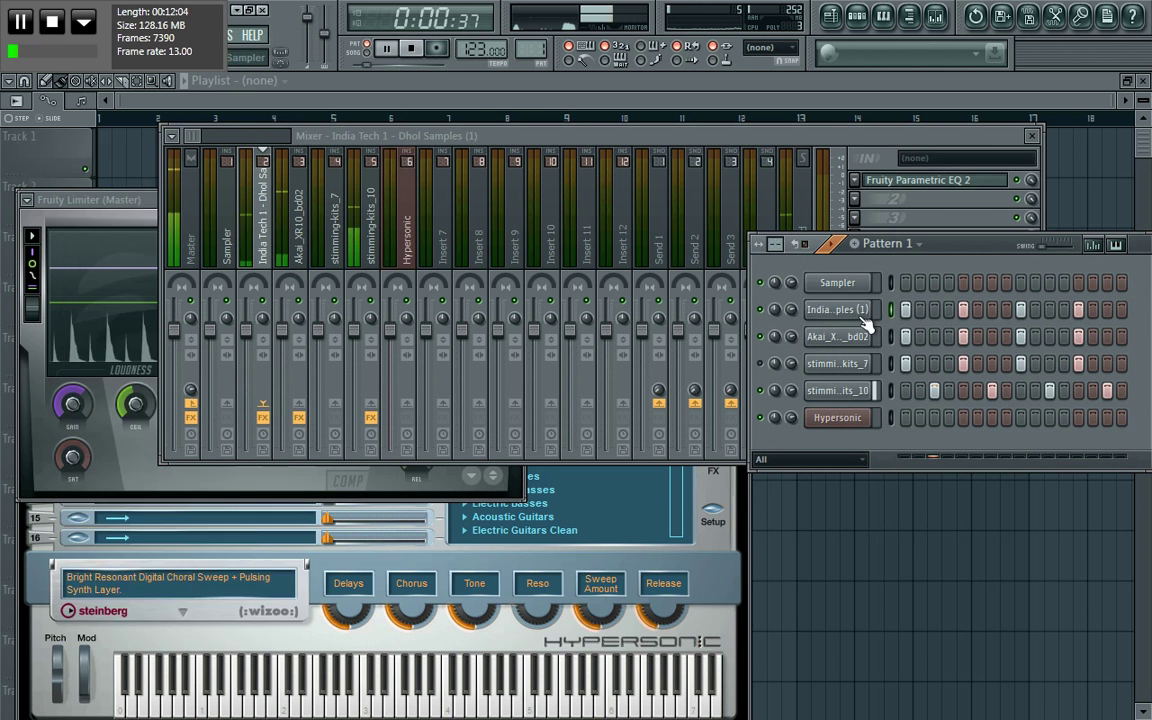
{"action": "left_click", "coordinate": [122, 155]}
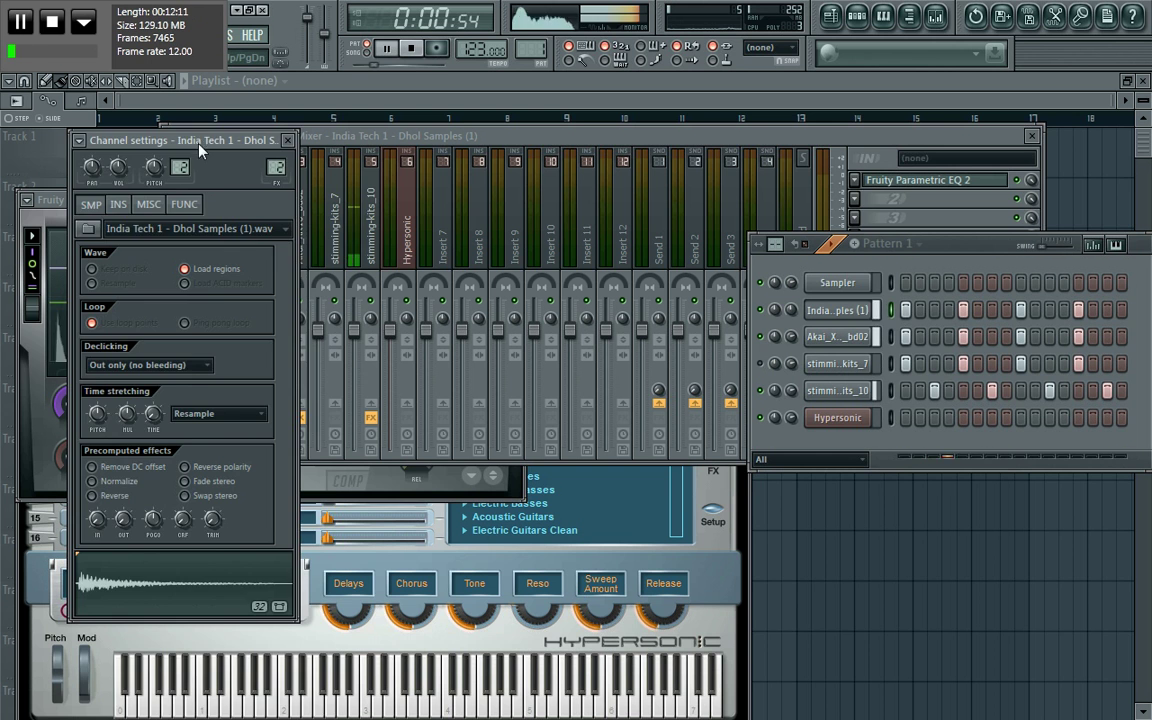
{"action": "left_click_drag", "start_coordinate": [198, 142], "coordinate": [235, 321]}
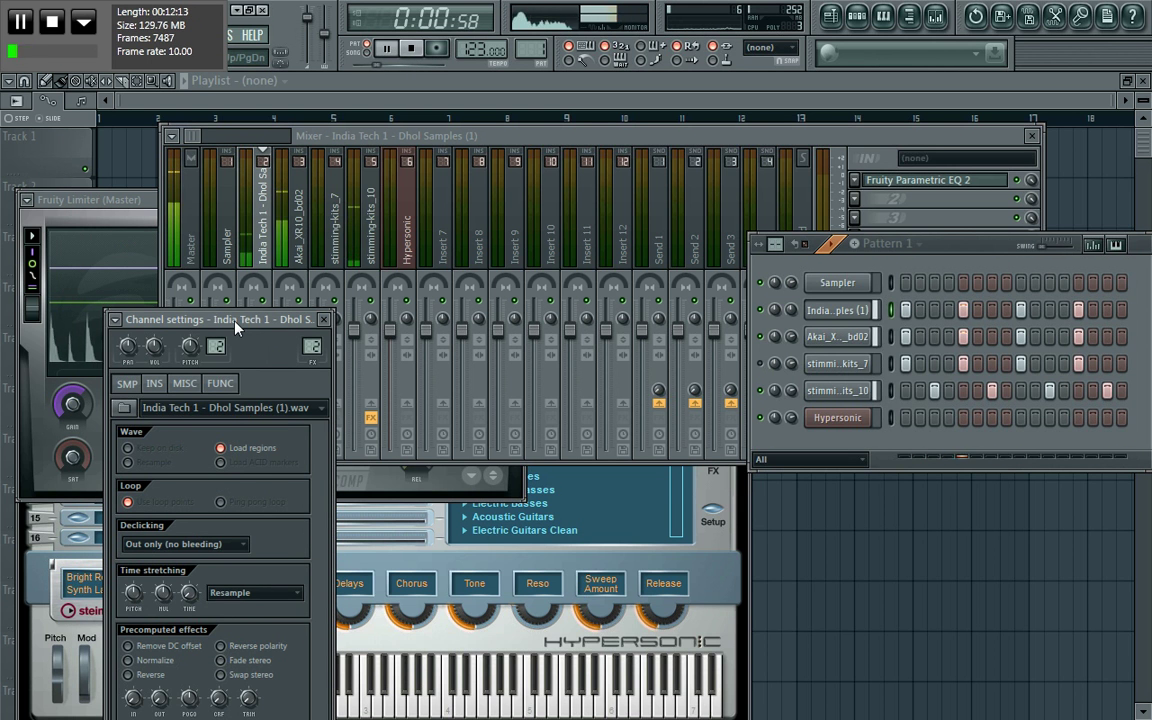
{"action": "key", "text": "space"}
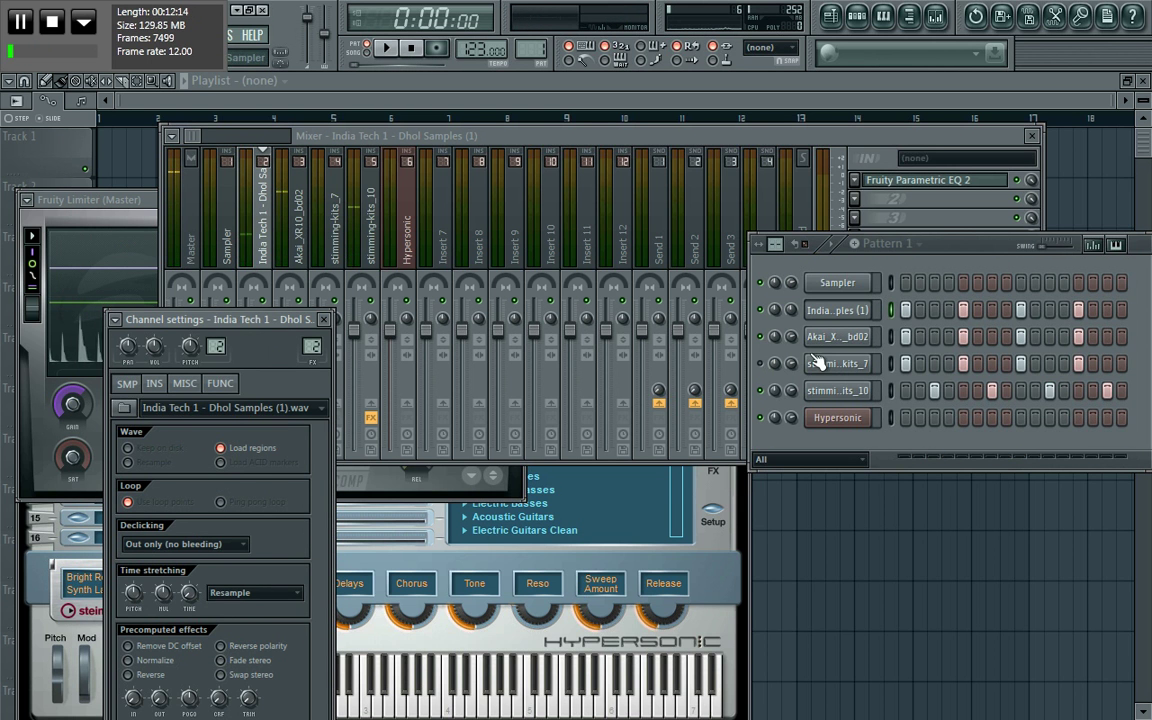
Mute the dhol, show the channel settings of Akai_XR10_bd02 and stimming-kits_10 in turn, and play the pattern
{"action": "left_click", "coordinate": [772, 313]}
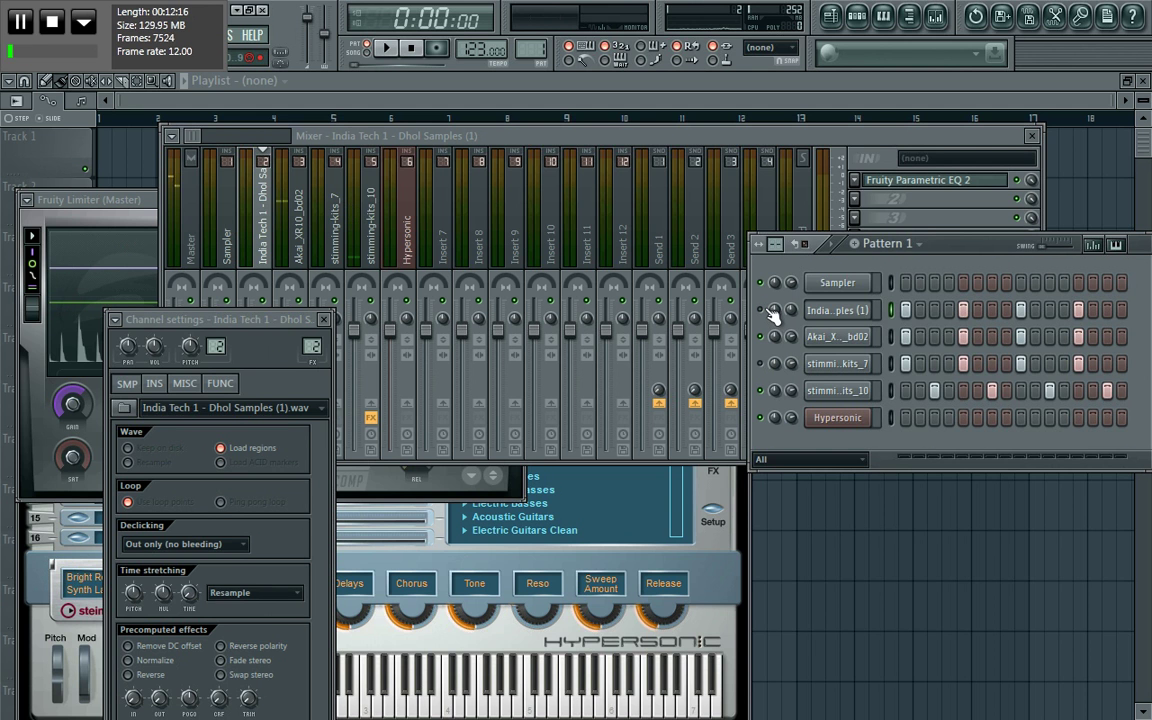
{"action": "left_click", "coordinate": [836, 337]}
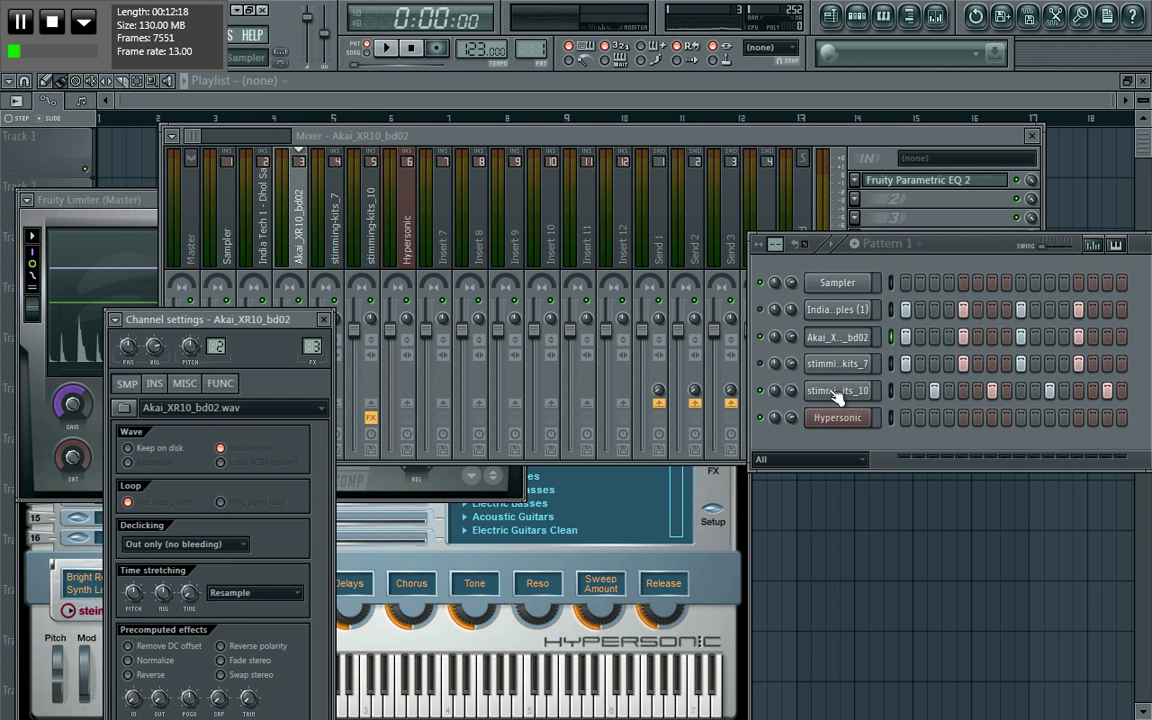
{"action": "left_click", "coordinate": [838, 392]}
{"action": "key", "text": "space"}
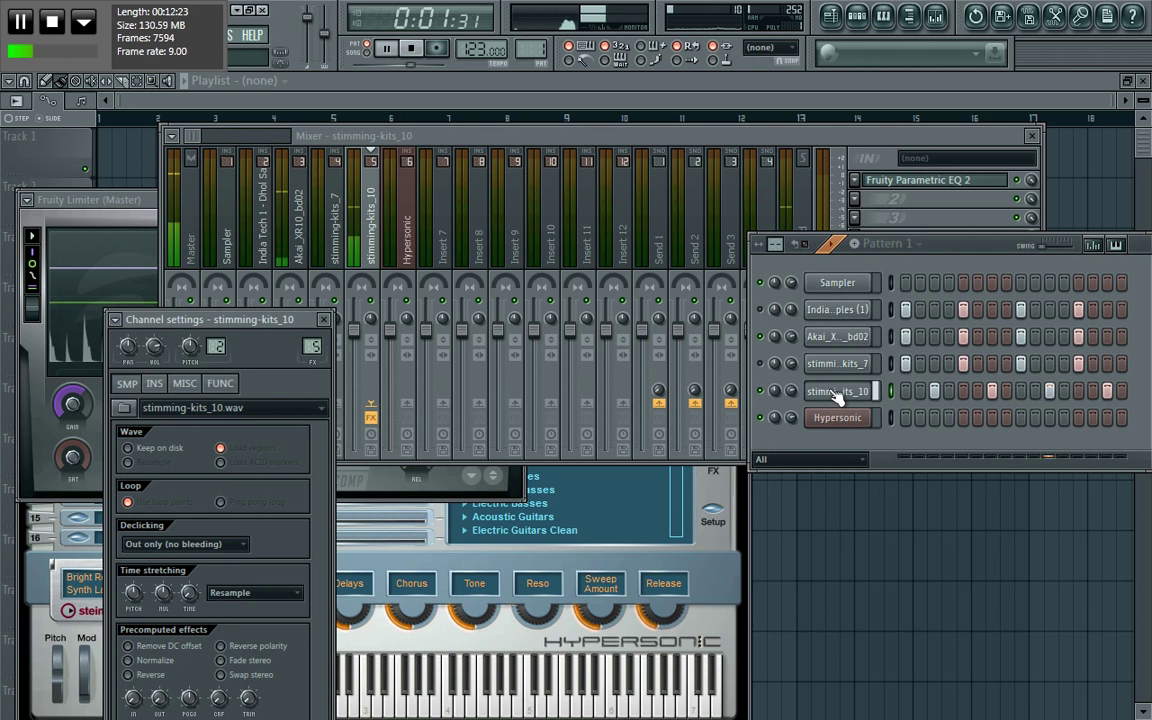
Stop playback, examine the Fruity Parametric EQ 2 curve on the stimming-kits_10 track, and return to the step sequencer
{"action": "key", "text": "space"}
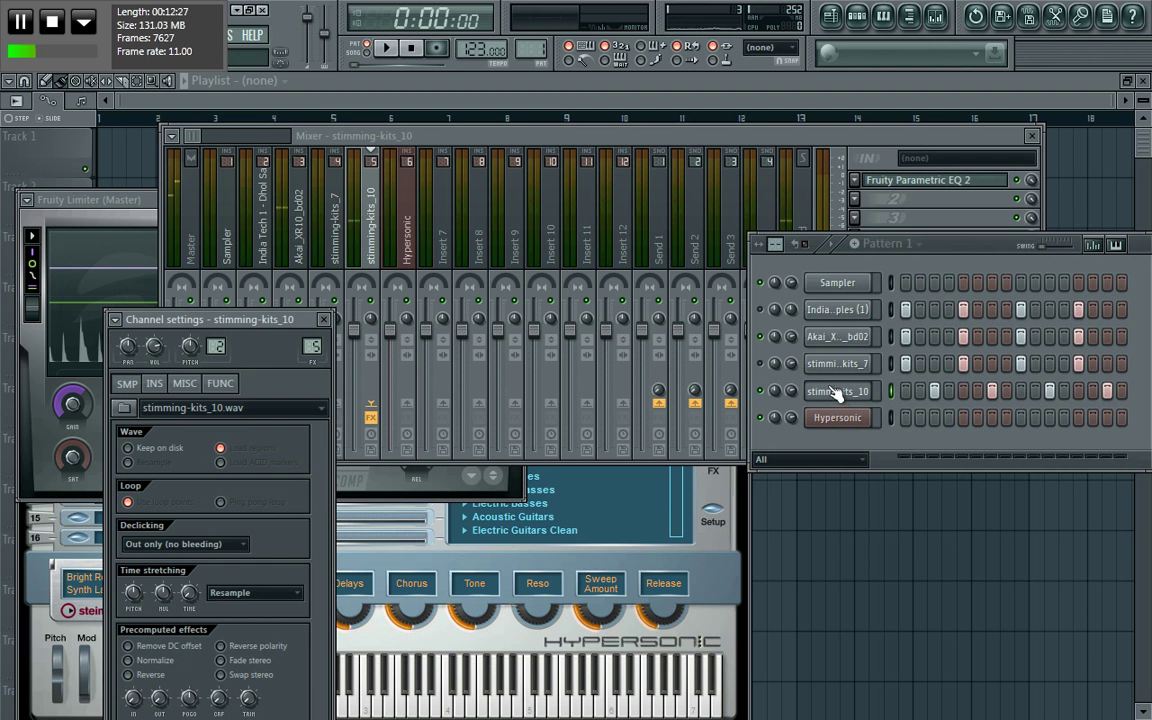
{"action": "left_click", "coordinate": [919, 182]}
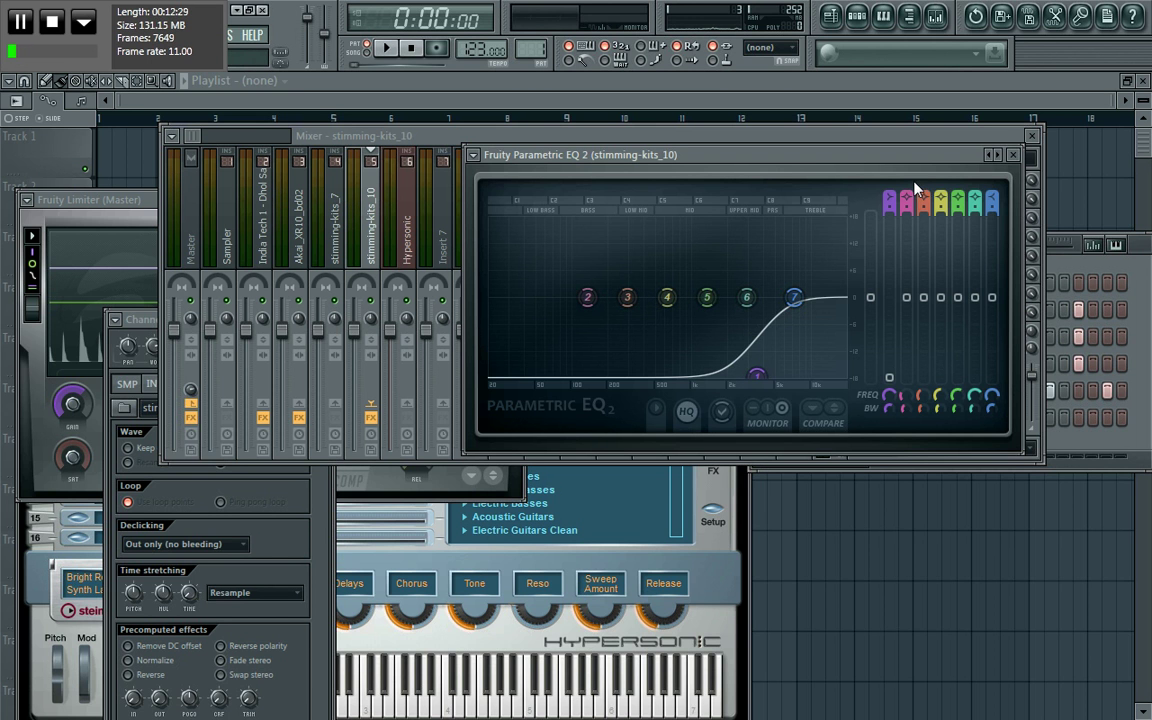
{"action": "left_click", "coordinate": [1121, 267]}
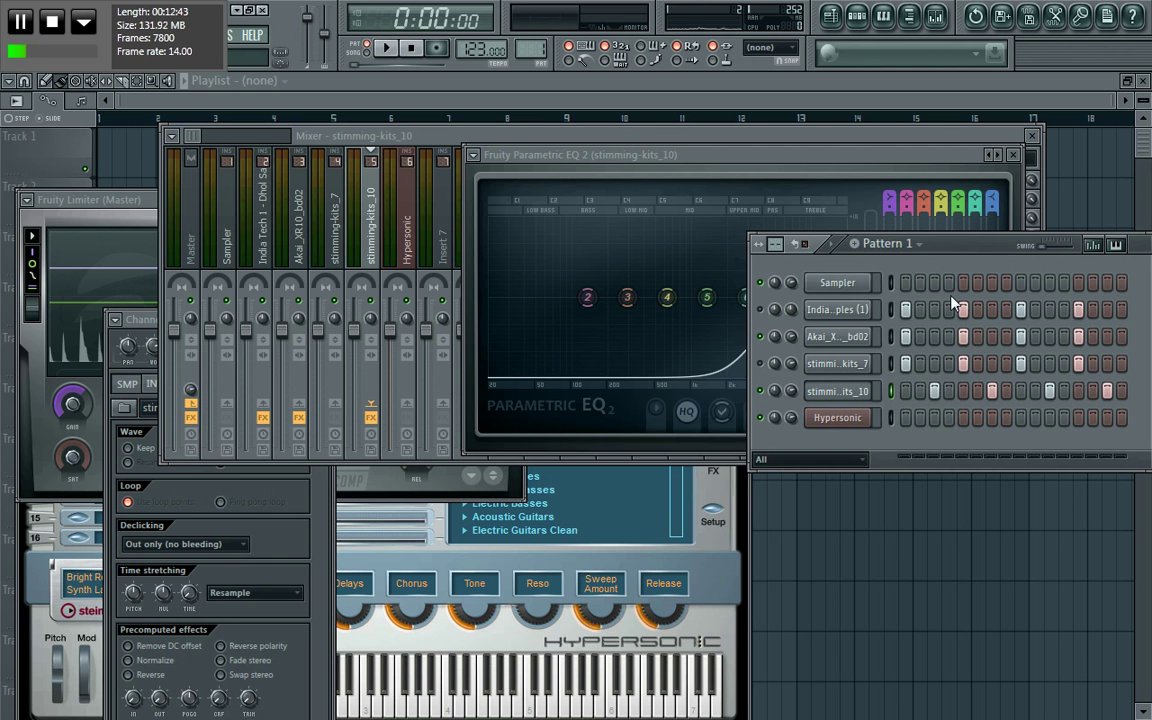
Show the dhol's channel settings and shift the window slightly so the mixer's first track meters remain visible
{"action": "left_click", "coordinate": [838, 309]}
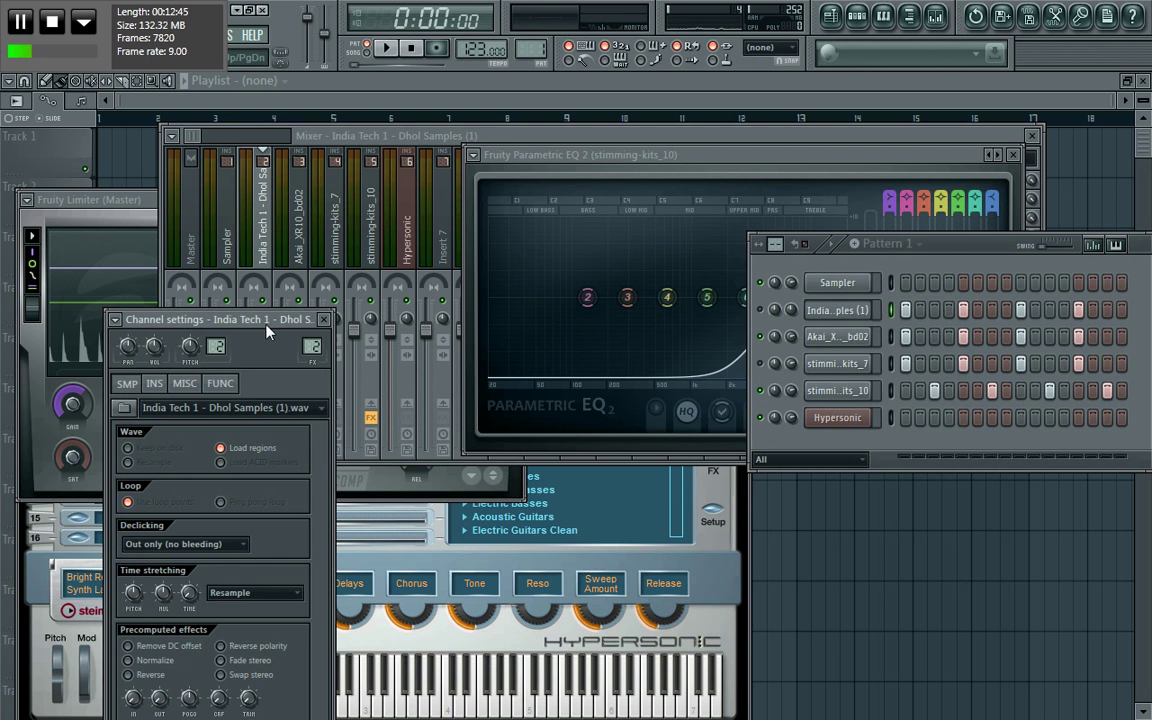
{"action": "left_click_drag", "start_coordinate": [270, 322], "coordinate": [307, 305]}
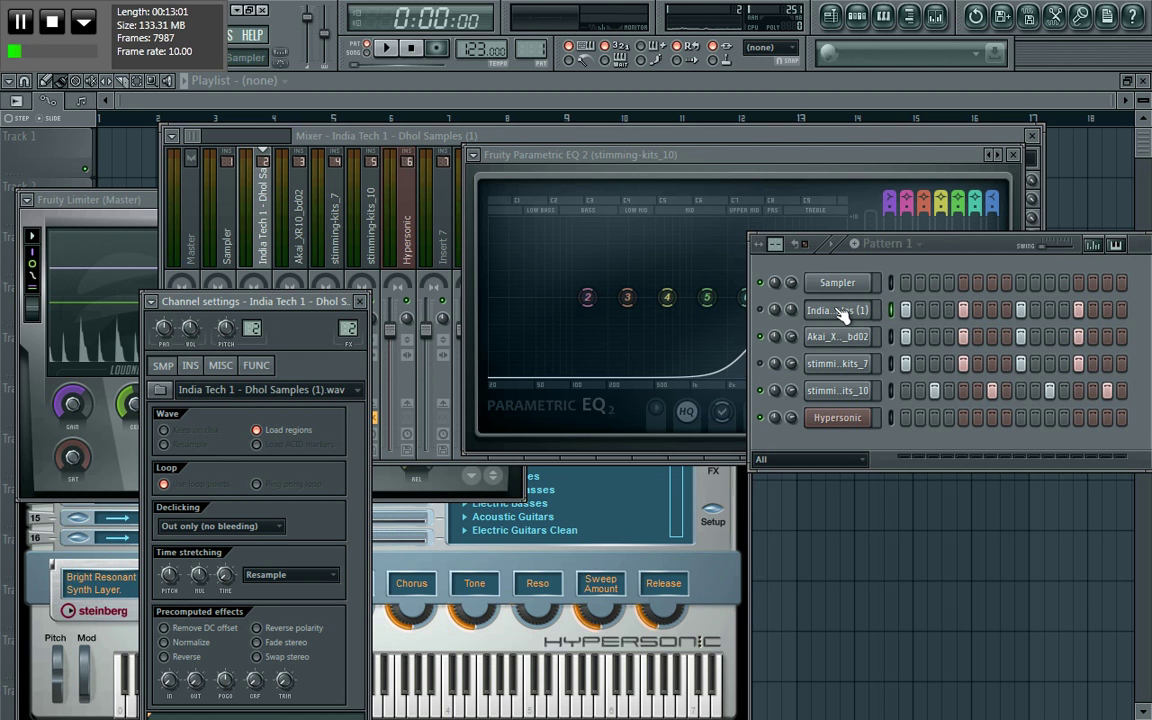
{"action": "left_click", "coordinate": [847, 318]}
{"action": "left_click", "coordinate": [847, 318]}
Unmute the dhol and play the pattern to compare its mixer level with Akai_XR10_bd02 and stimming-kits_10
{"action": "left_click", "coordinate": [342, 128]}
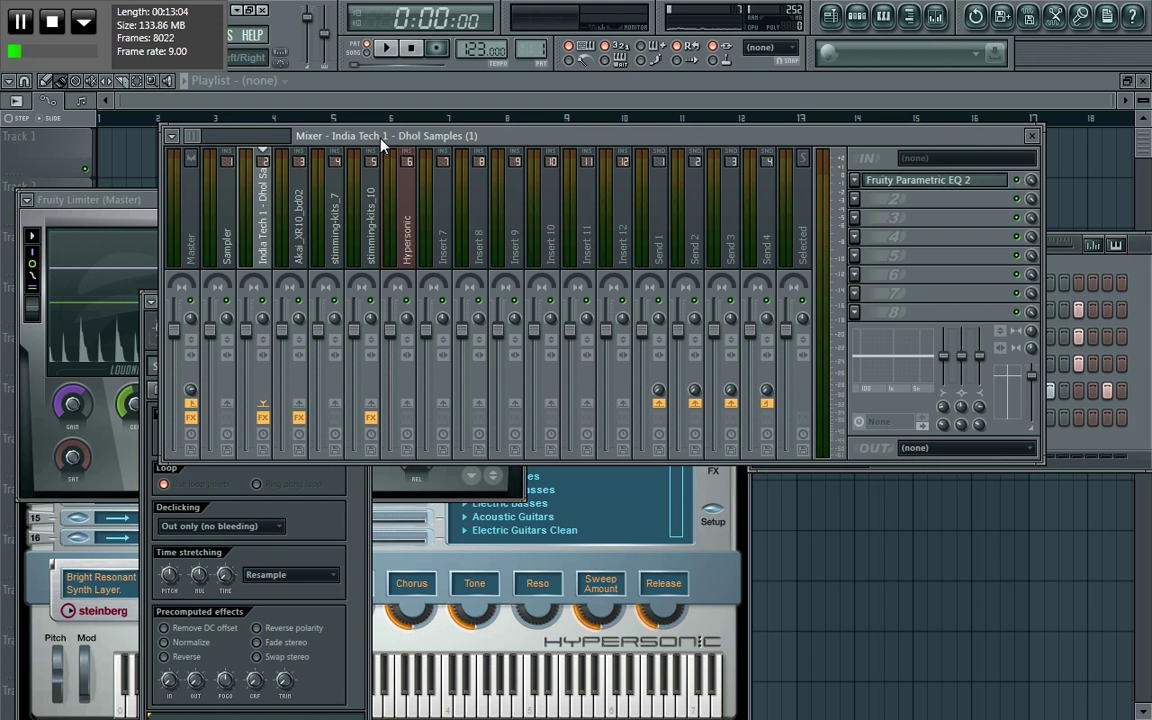
{"action": "key", "text": "space"}
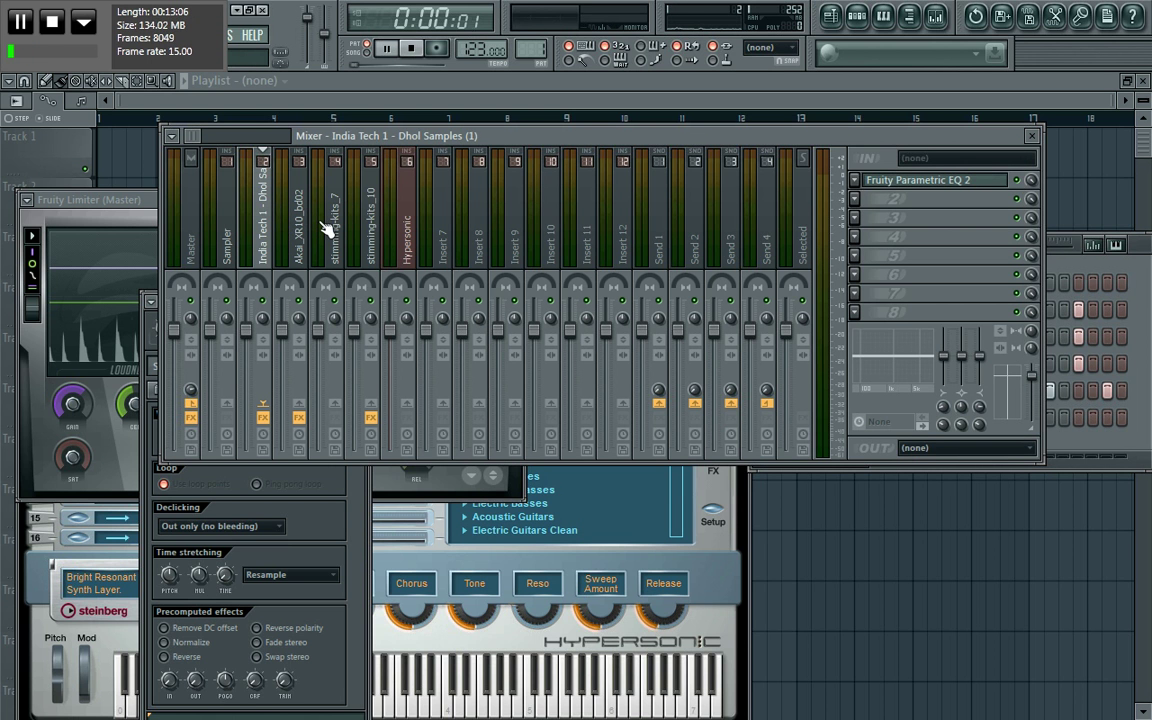
{"action": "key", "text": "F6"}
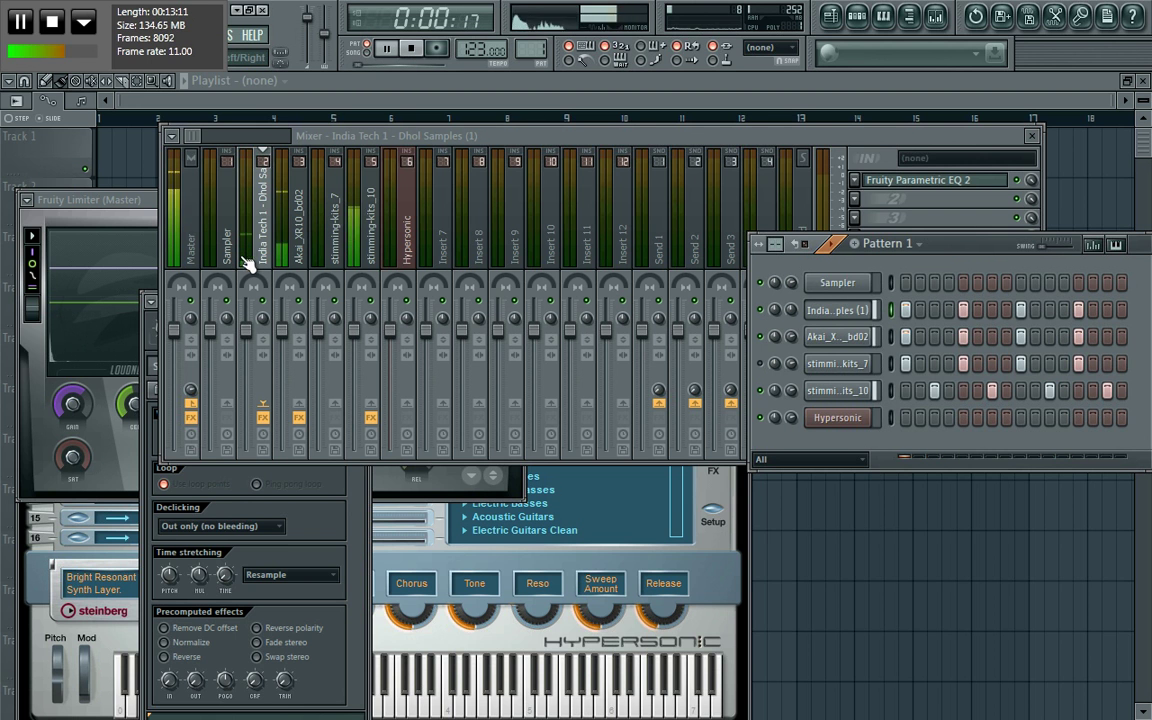
{"action": "key", "text": "space"}
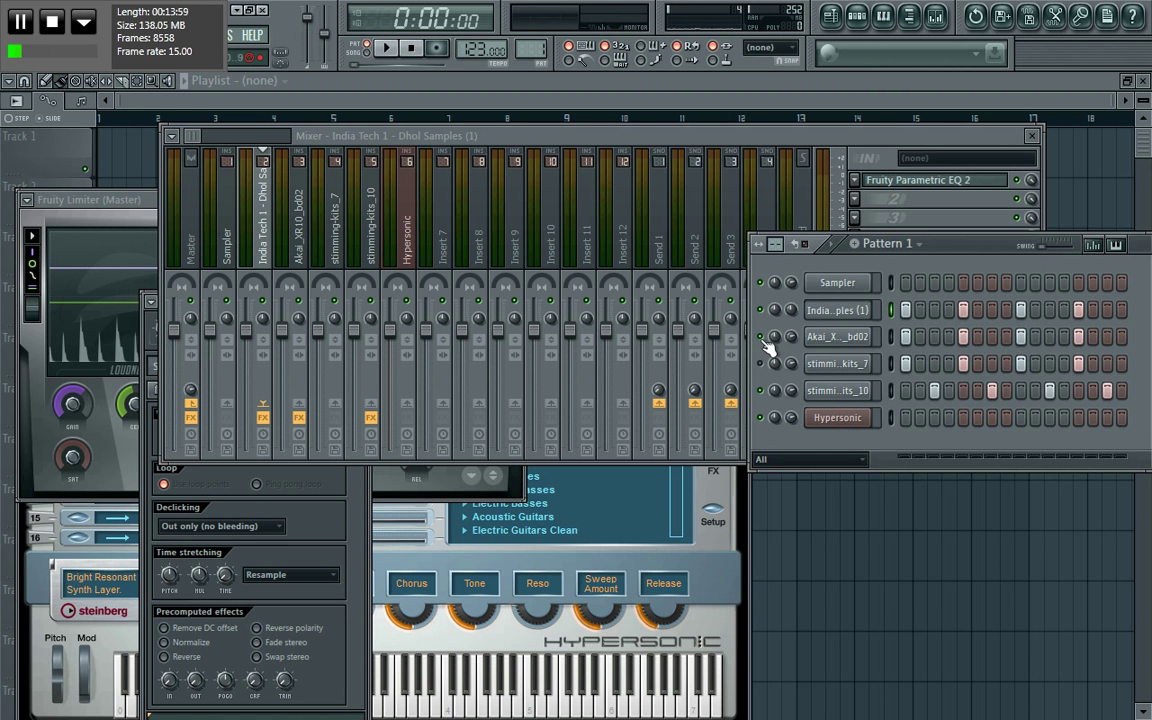
Play the pattern with Akai_XR10_bd02 muted, and replay it with that channel unmuted and stimming-kits_10 muted
{"action": "key", "text": "space"}
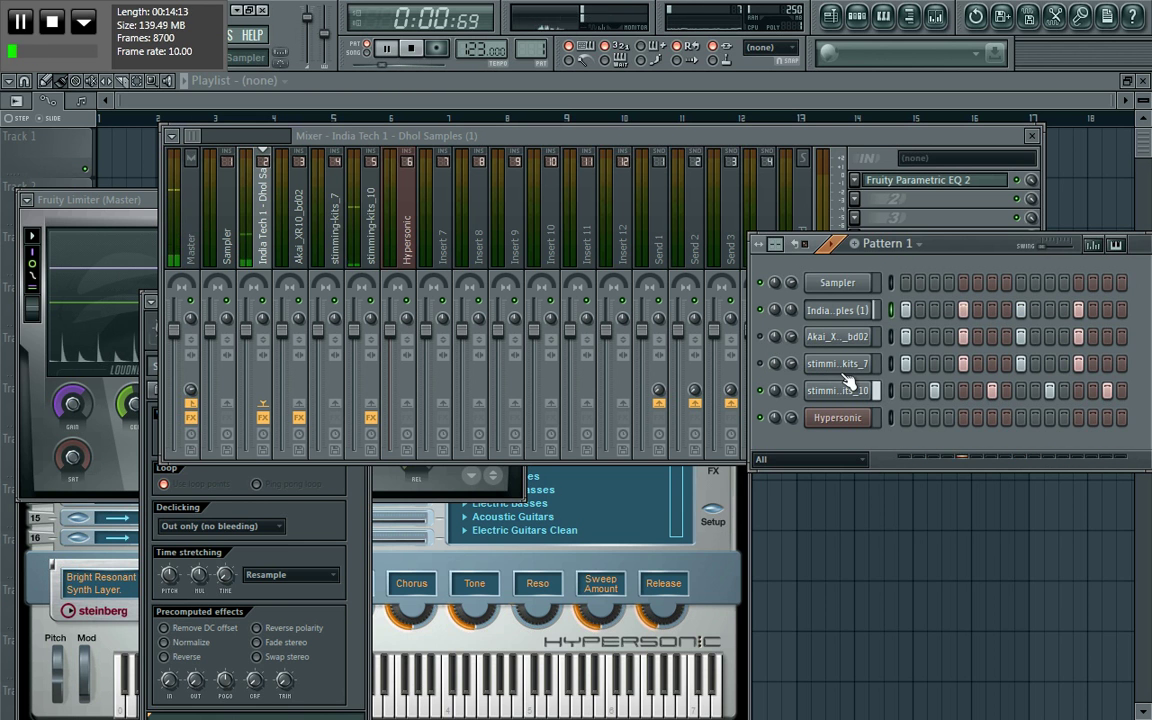
{"action": "key", "text": "space"}
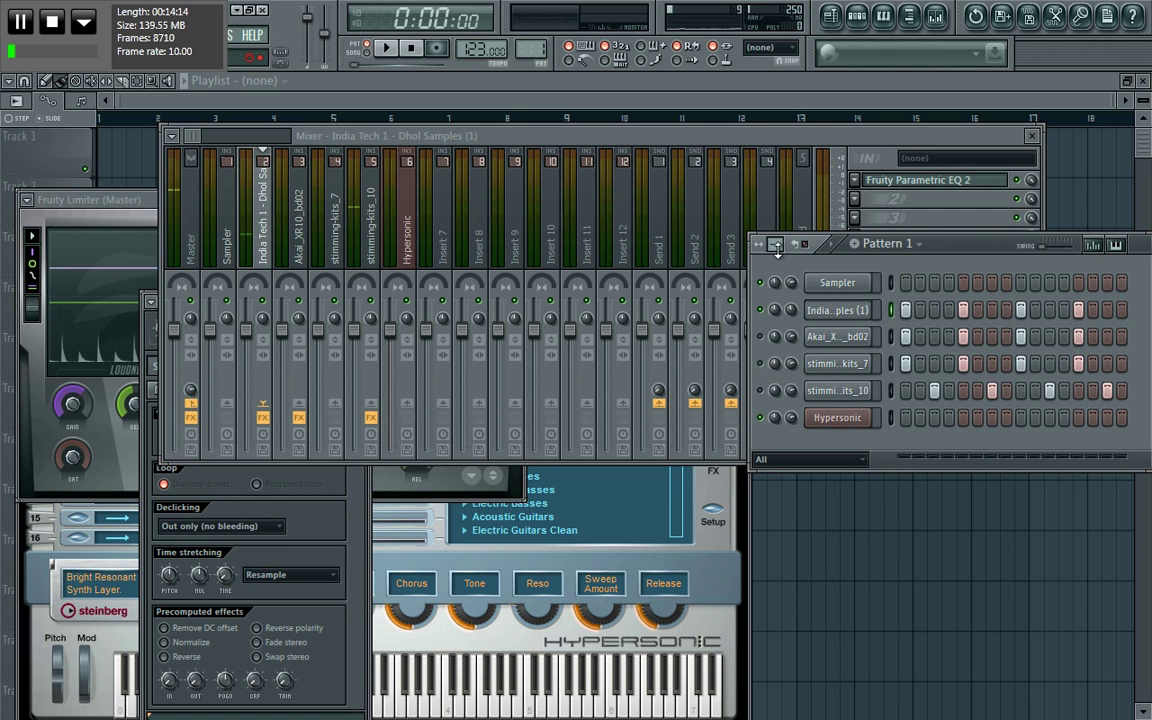
{"action": "key", "text": "space"}
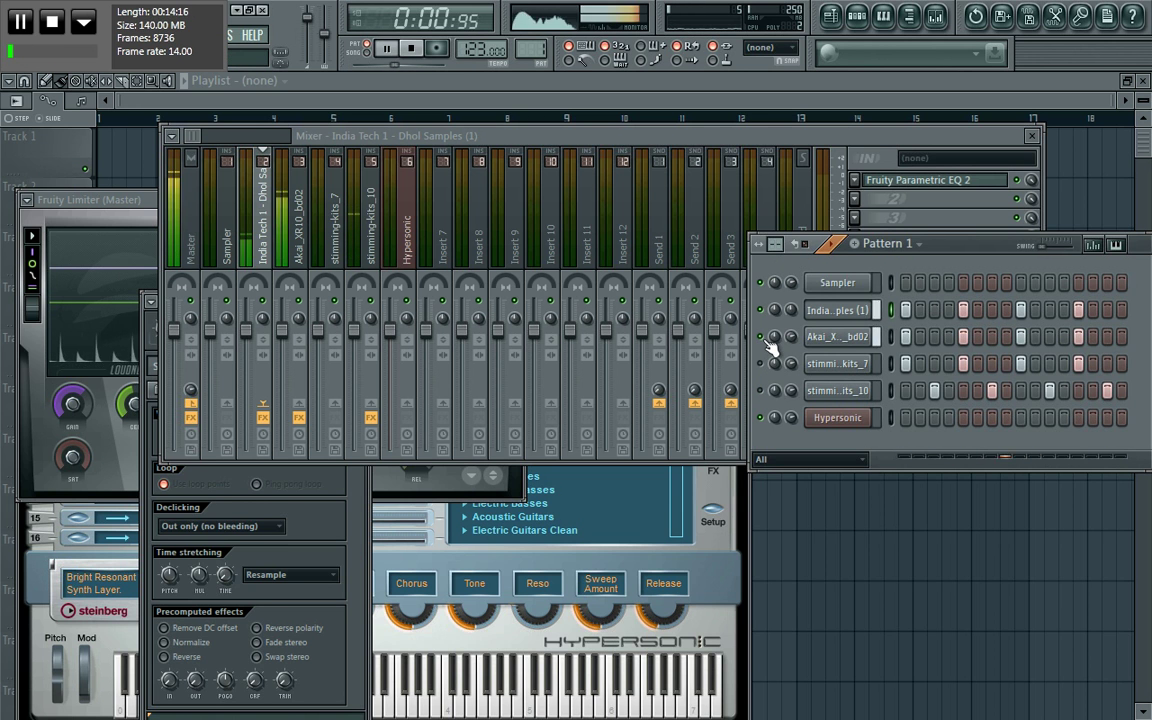
Play Akai_XR10_bd02 alone with the dhol muted, and replay the pattern with the dhol unmuted to compare them
{"action": "key", "text": "space"}
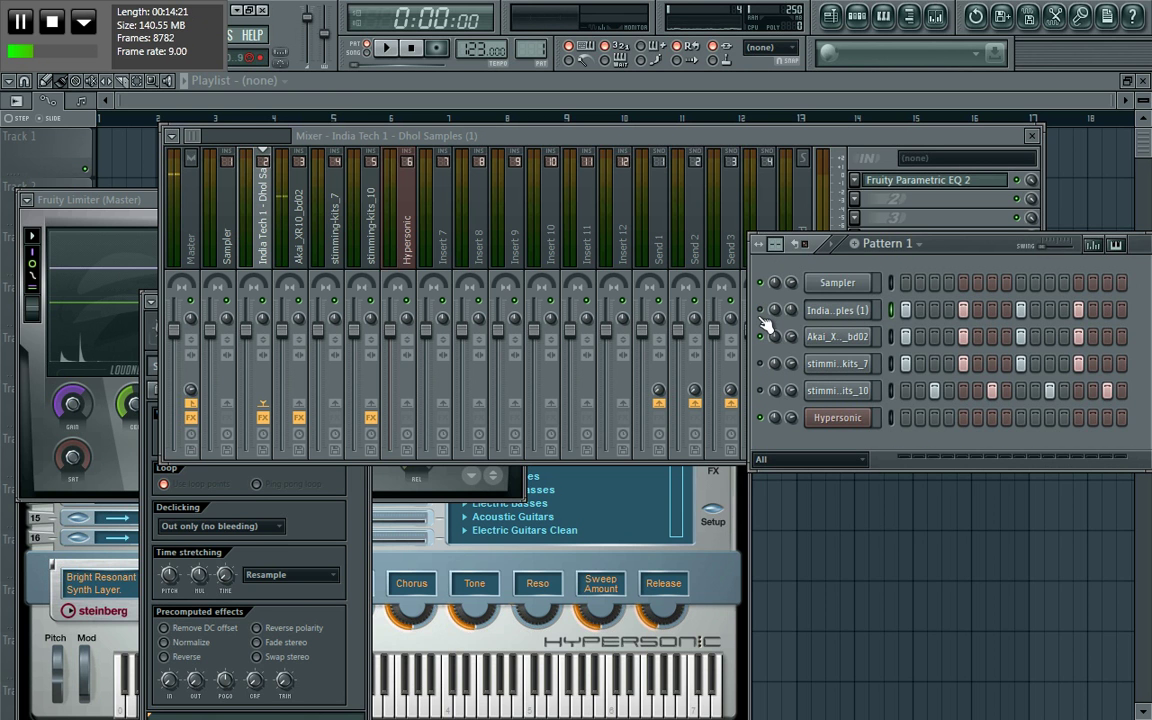
{"action": "key", "text": "space"}
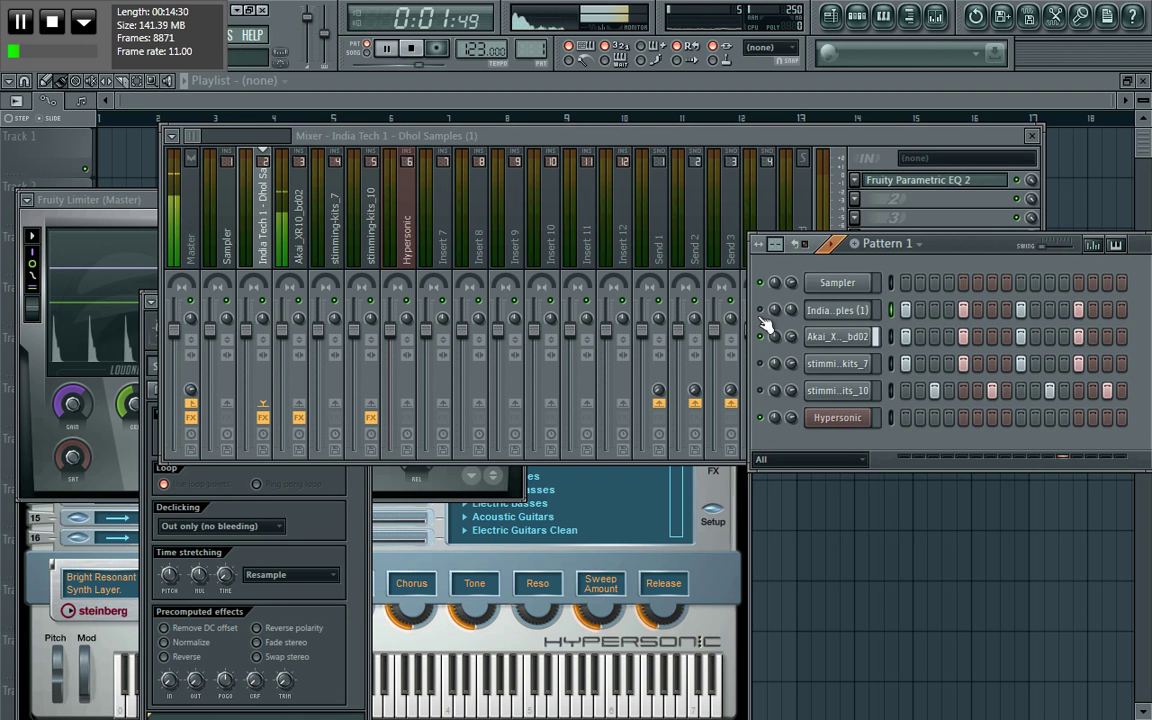
{"action": "key", "text": "space"}
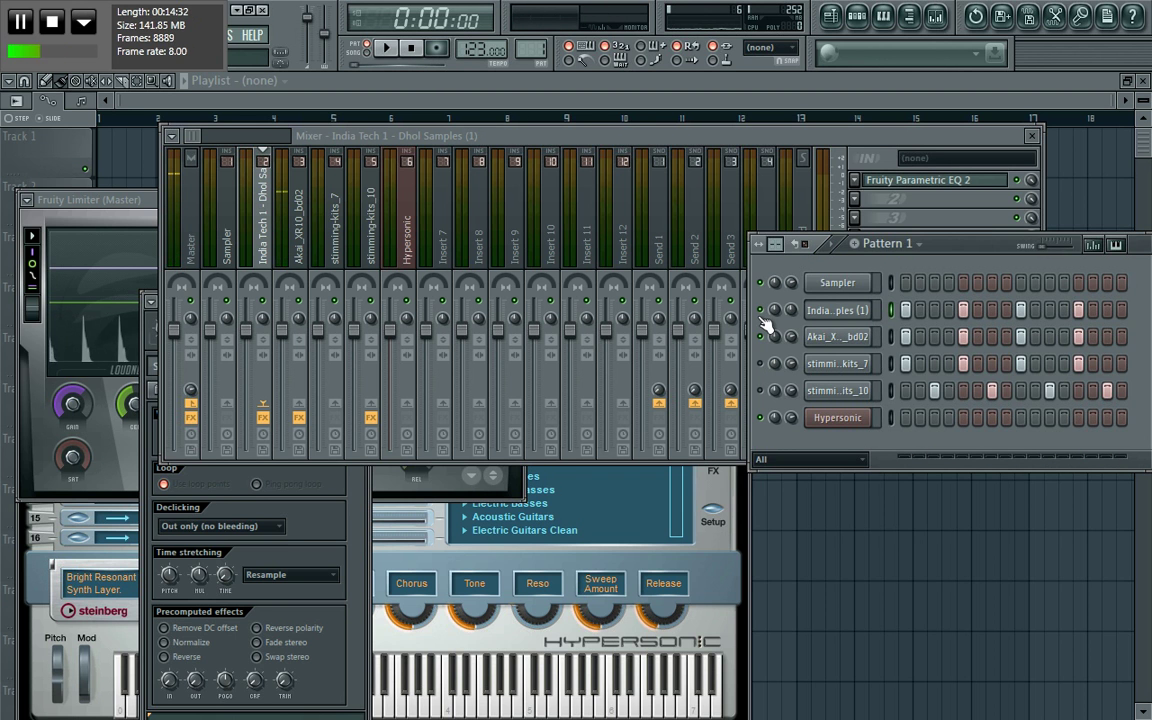
{"action": "key", "text": "space"}
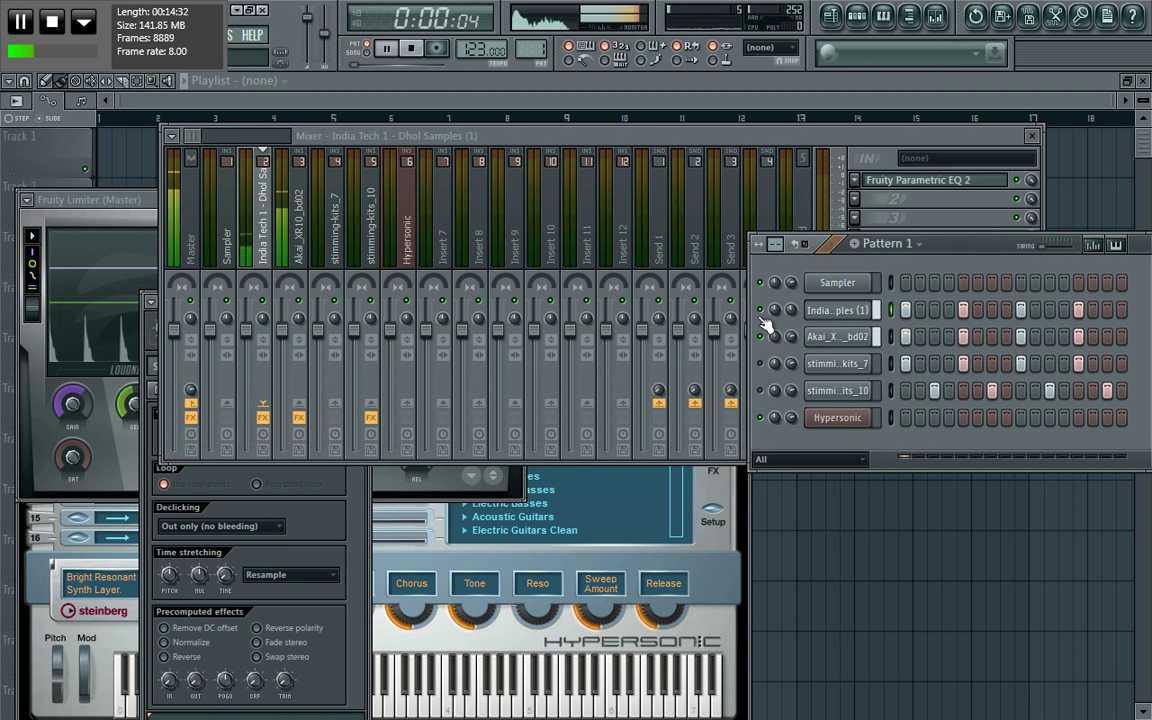
Compare the mixer tracks of Akai_XR10_bd02 and the dhol, stop playback, and leave the dhol's track selected
{"action": "left_click", "coordinate": [845, 336]}
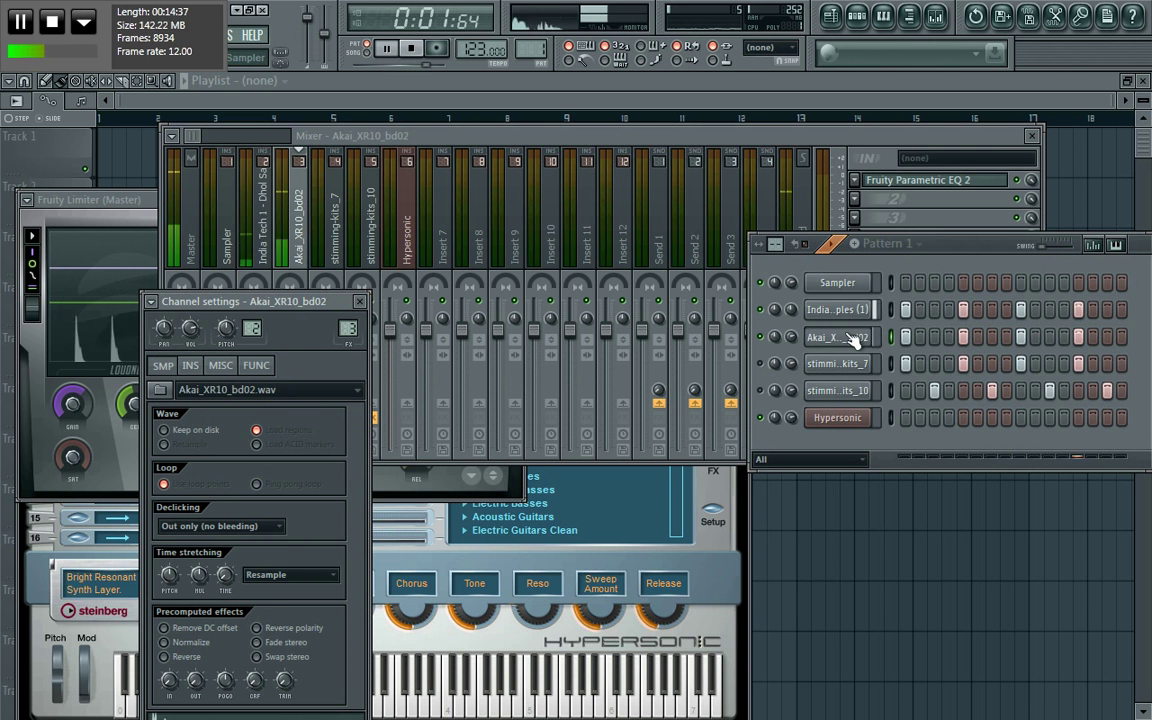
{"action": "left_click", "coordinate": [836, 318]}
{"action": "key", "text": "space"}
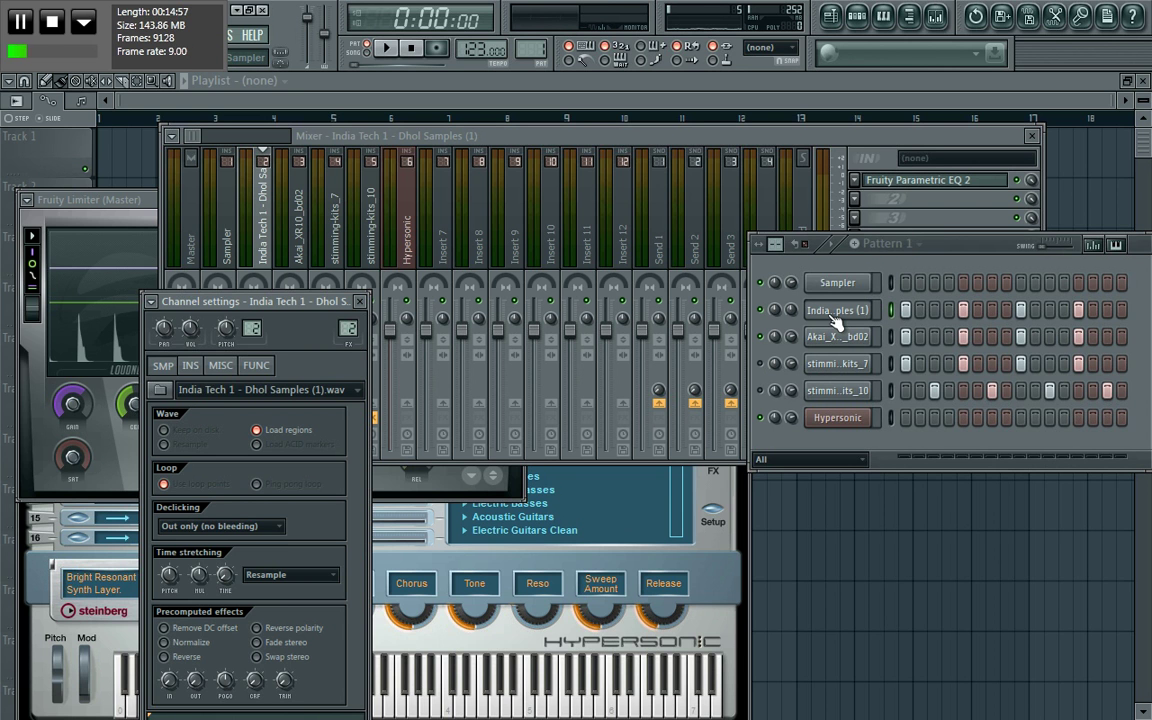
{"action": "left_click", "coordinate": [841, 337]}
{"action": "left_click", "coordinate": [838, 312]}
{"action": "left_click", "coordinate": [838, 312]}
Add Fruity Stereo Enhancer to the dhol track's second effect slot, position its window over the mixer, and play the pattern to hear it
{"action": "left_click", "coordinate": [855, 198]}
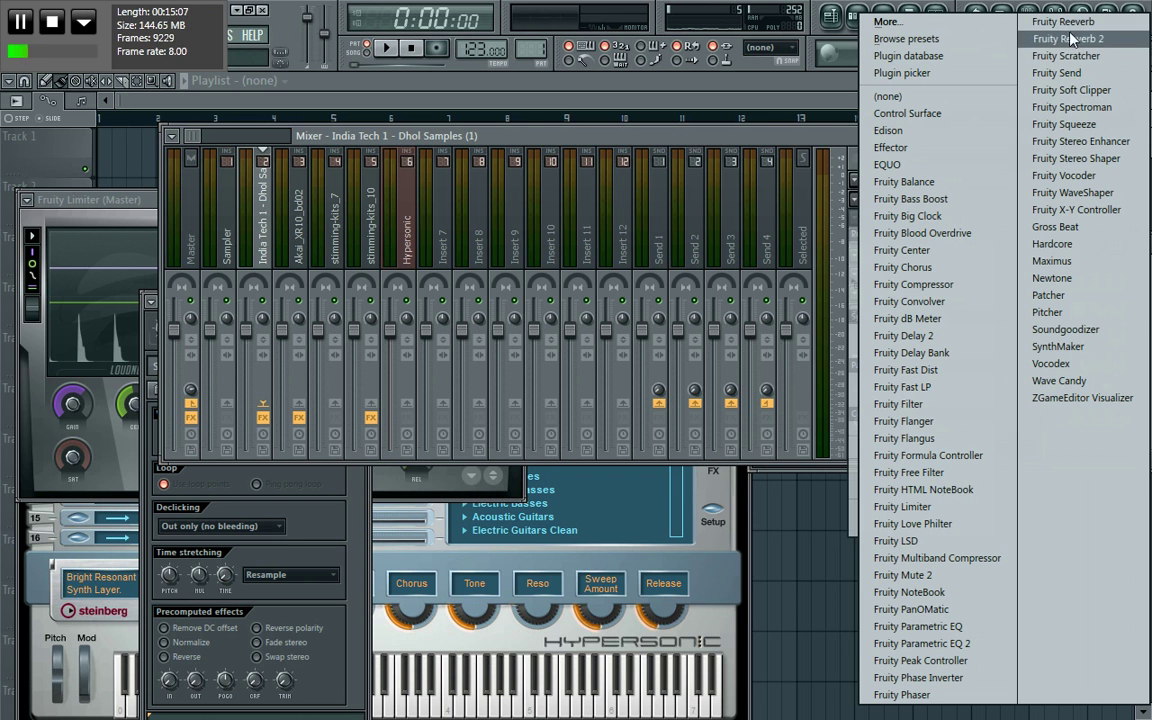
{"action": "left_click", "coordinate": [1079, 146]}
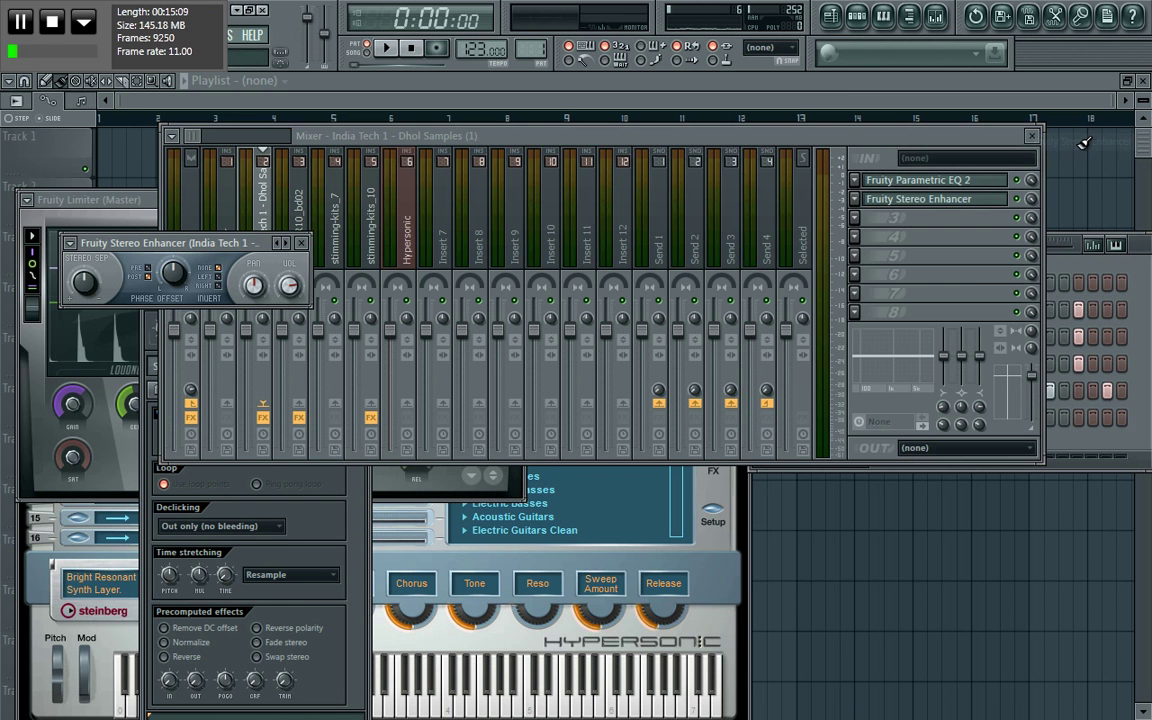
{"action": "left_click_drag", "start_coordinate": [222, 250], "coordinate": [356, 250]}
{"action": "key", "text": "F6"}
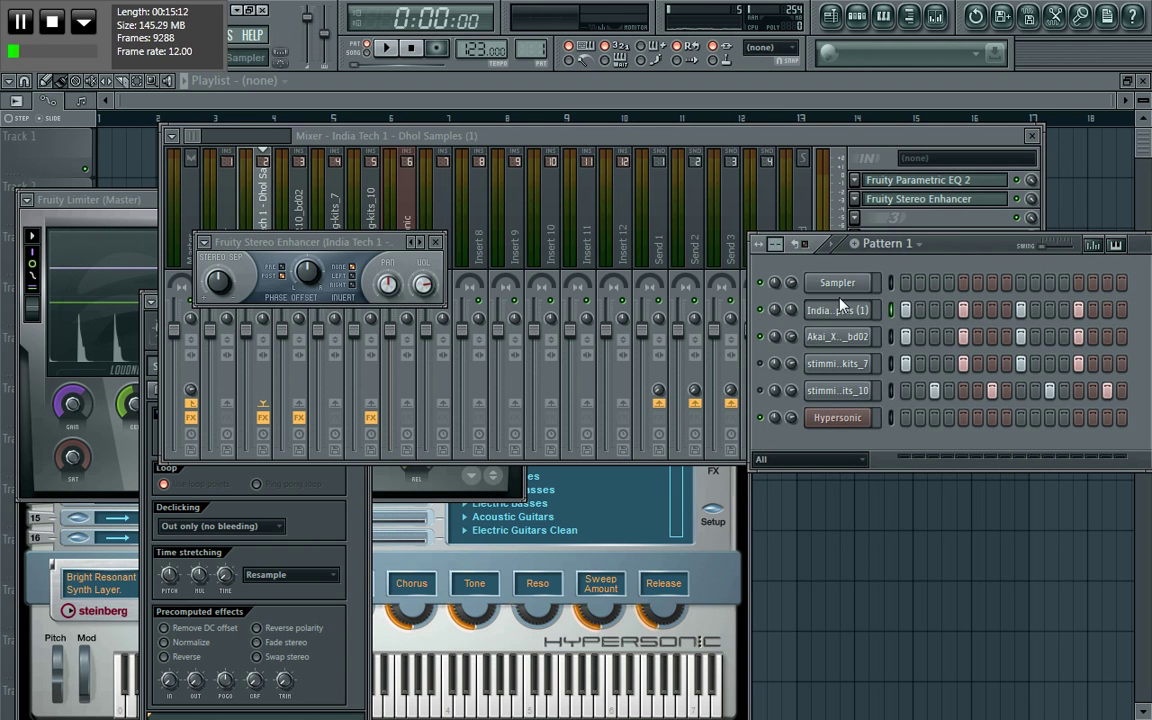
{"action": "left_click", "coordinate": [838, 311]}
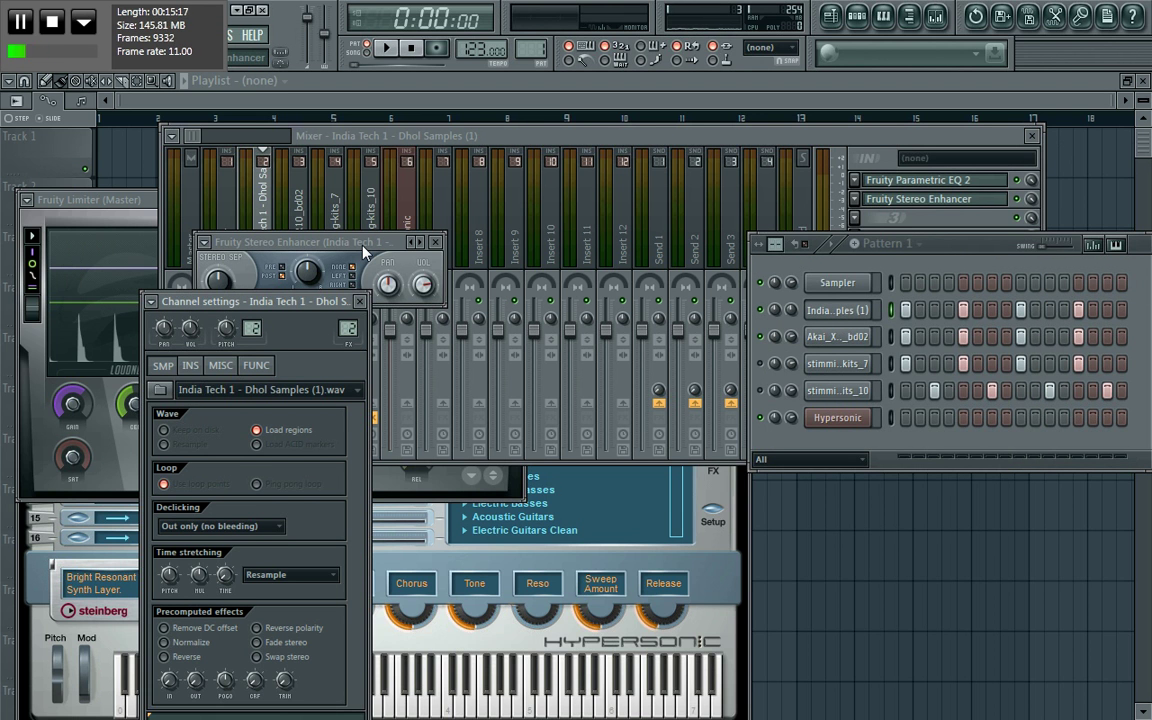
{"action": "left_click_drag", "start_coordinate": [351, 252], "coordinate": [482, 276]}
{"action": "key", "text": "space"}
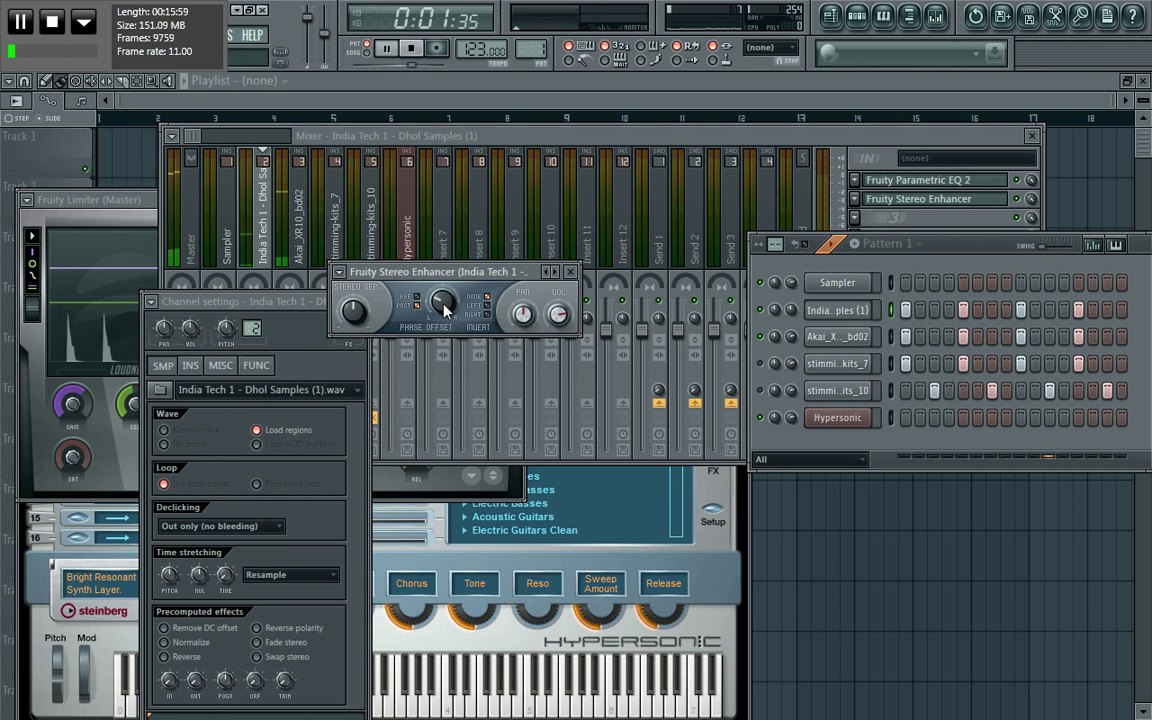
{"action": "key", "text": "space"}
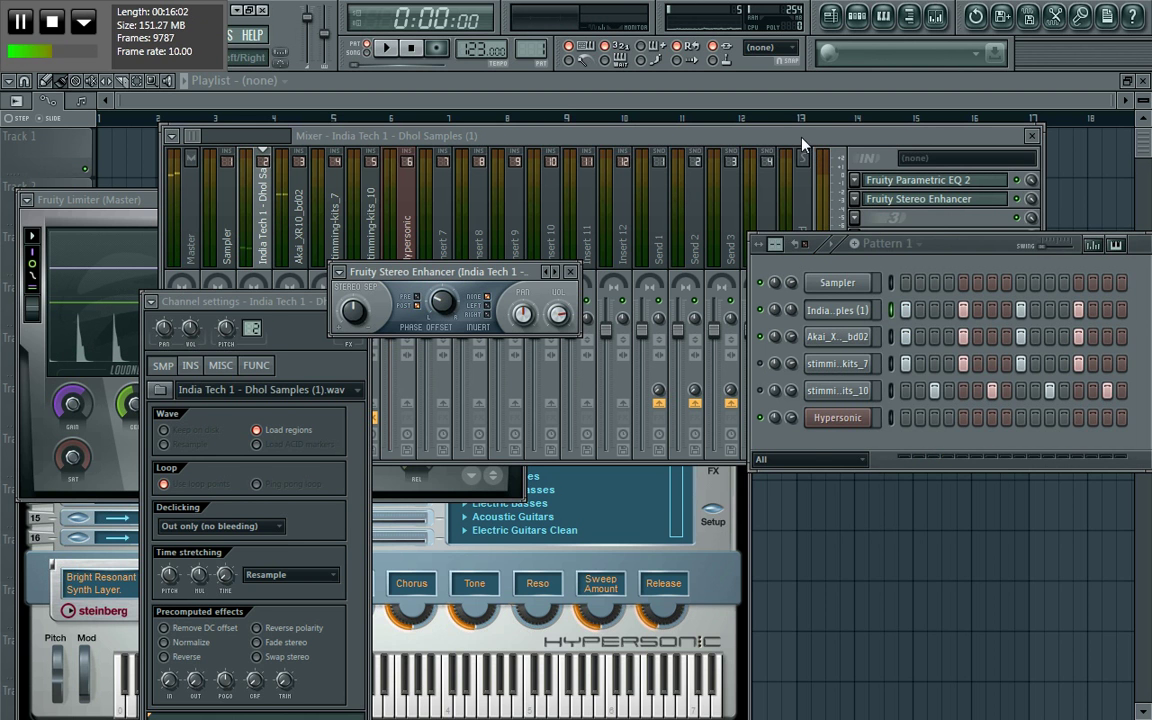
Add Fruity Reeverb 2 to the third effect slot of the dhol's mixer track
{"action": "left_click", "coordinate": [868, 218]}
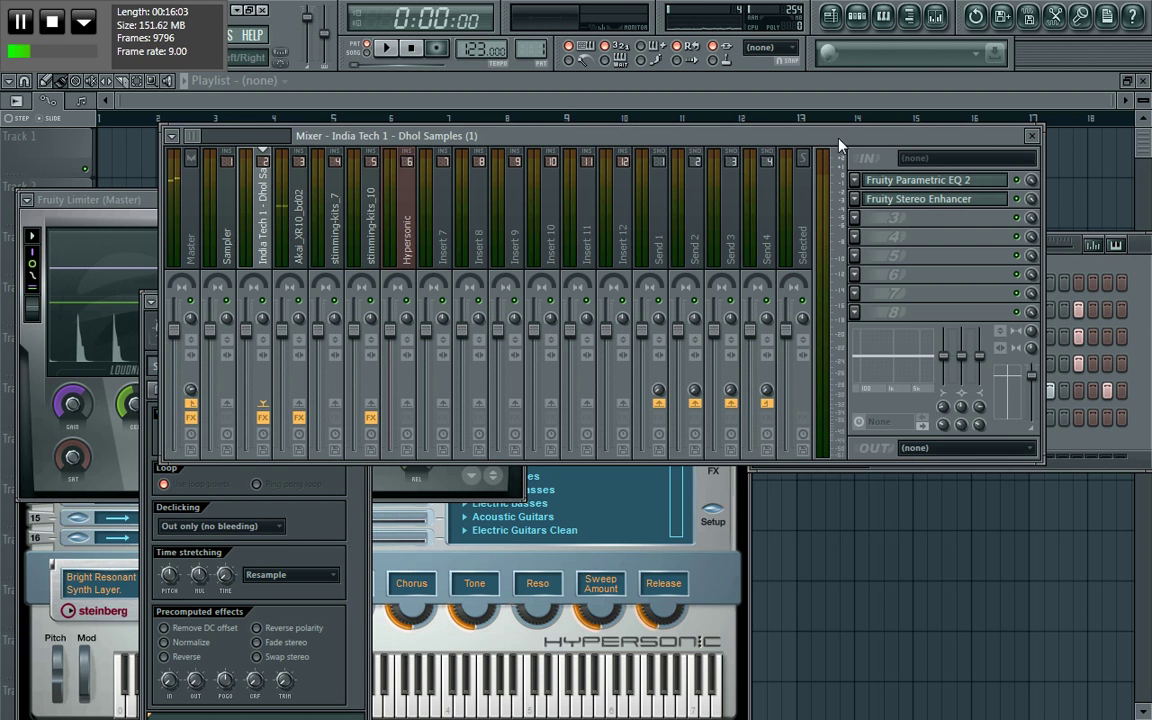
{"action": "left_click", "coordinate": [863, 219]}
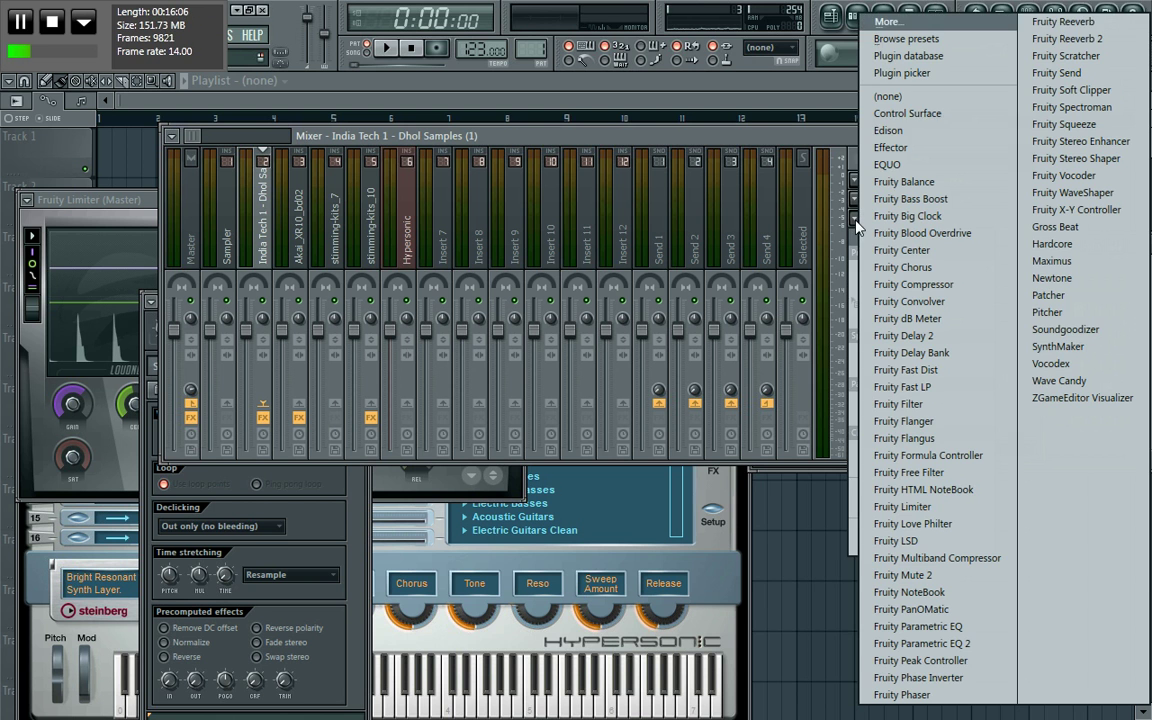
{"action": "left_click", "coordinate": [1055, 38]}
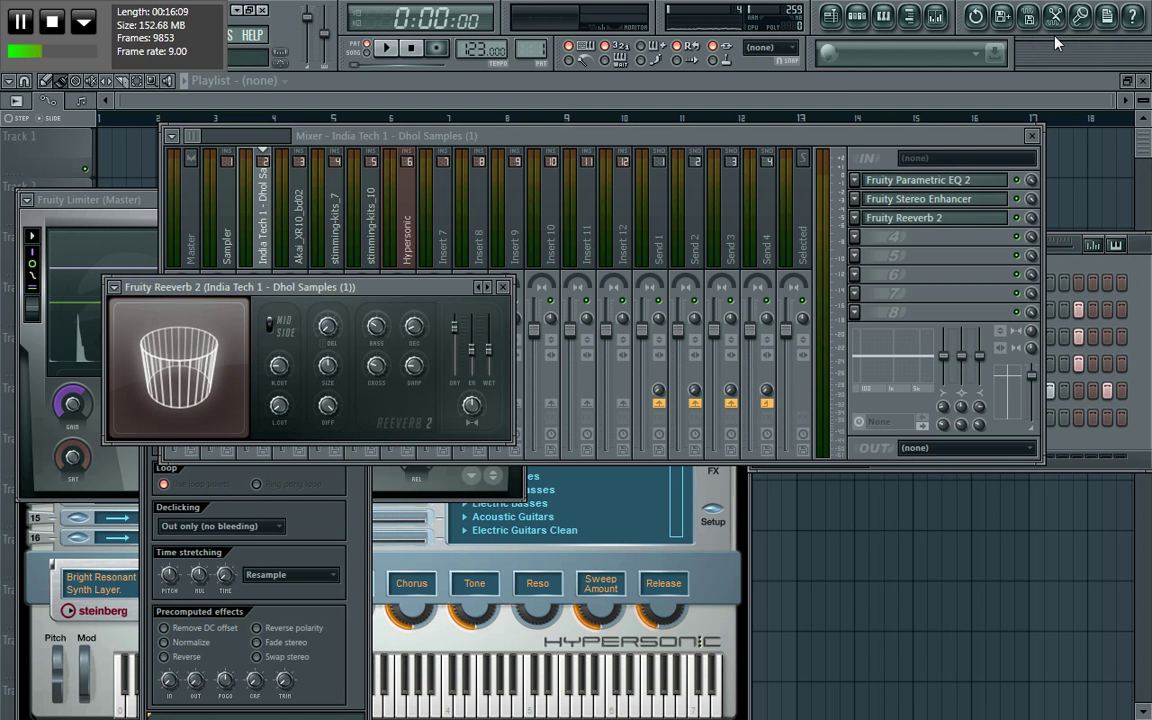
Lower the wet level of the dhol's Fruity Reeverb 2 while the pattern plays, and stop playback
{"action": "key", "text": "space"}
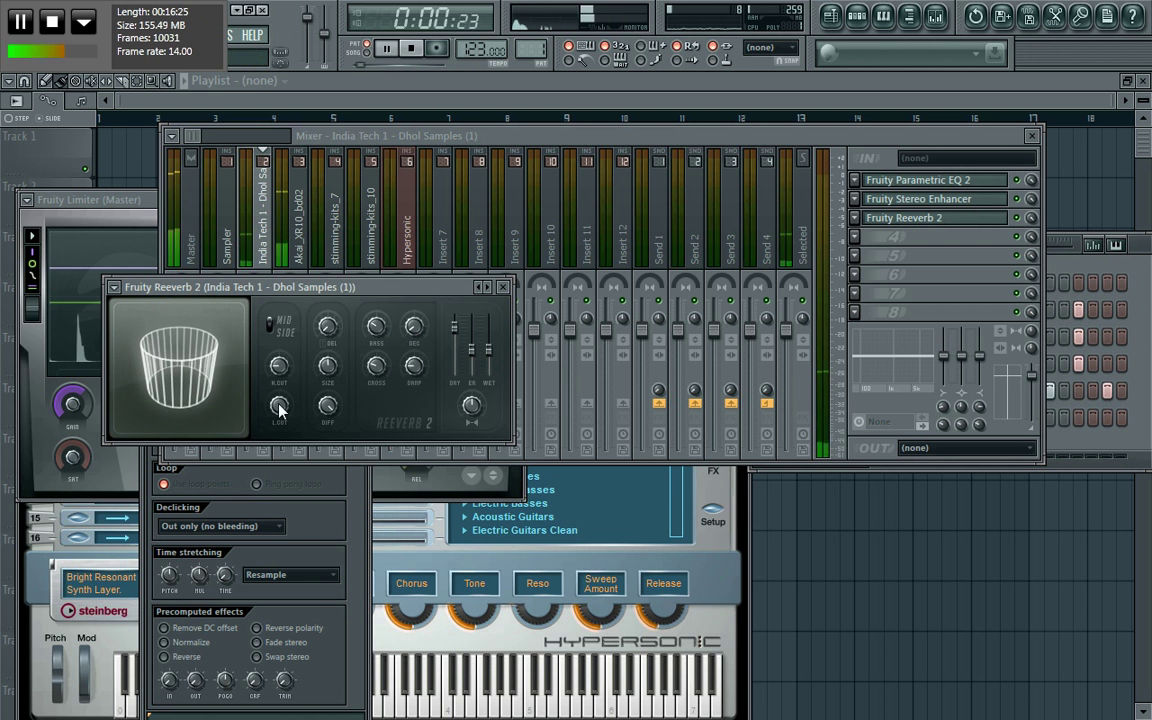
{"action": "left_click_drag", "start_coordinate": [488, 348], "coordinate": [488, 364]}
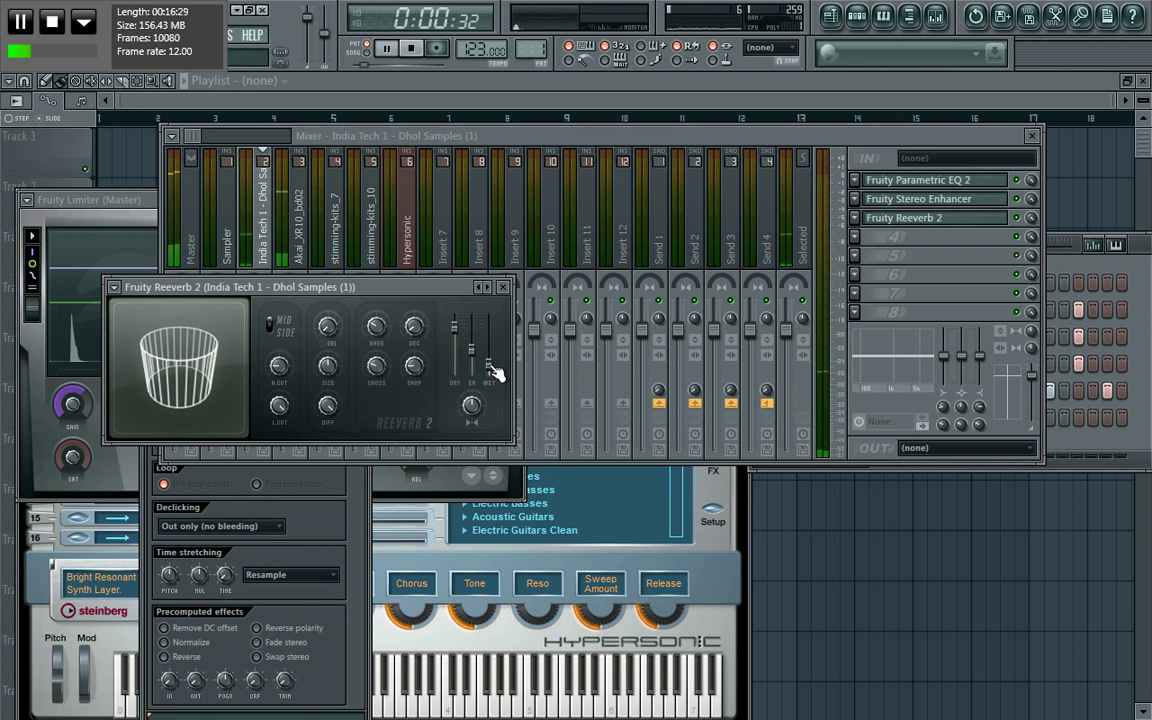
{"action": "left_click_drag", "start_coordinate": [414, 338], "coordinate": [414, 338]}
{"action": "key", "text": "space"}
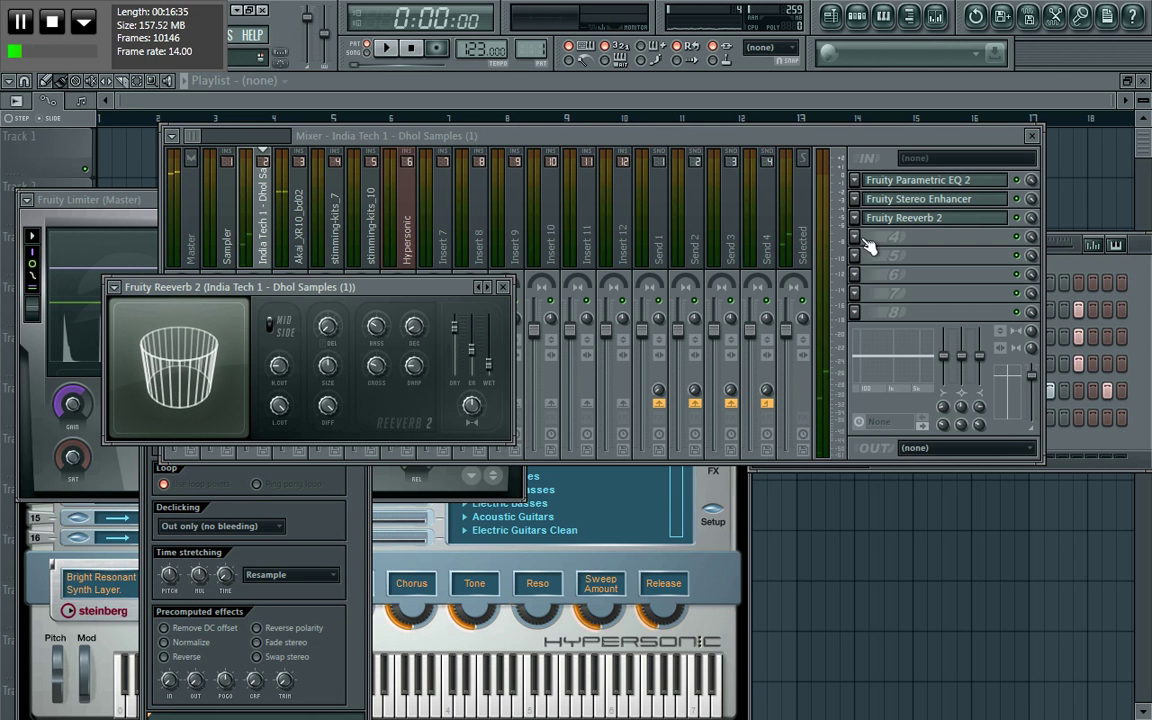
Compare the pattern with the dhol track's three effects bypassed and enabled, leave them enabled, and stop playback
{"action": "left_click", "coordinate": [1023, 218]}
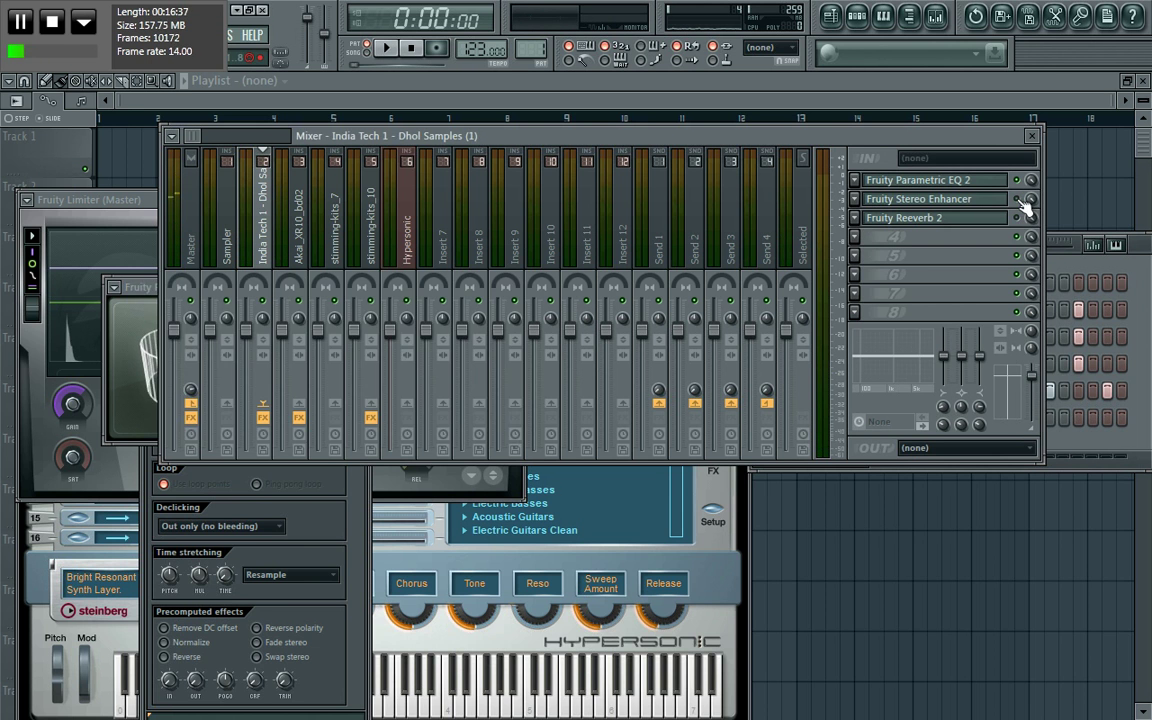
{"action": "left_click", "coordinate": [1068, 280]}
{"action": "key", "text": "space"}
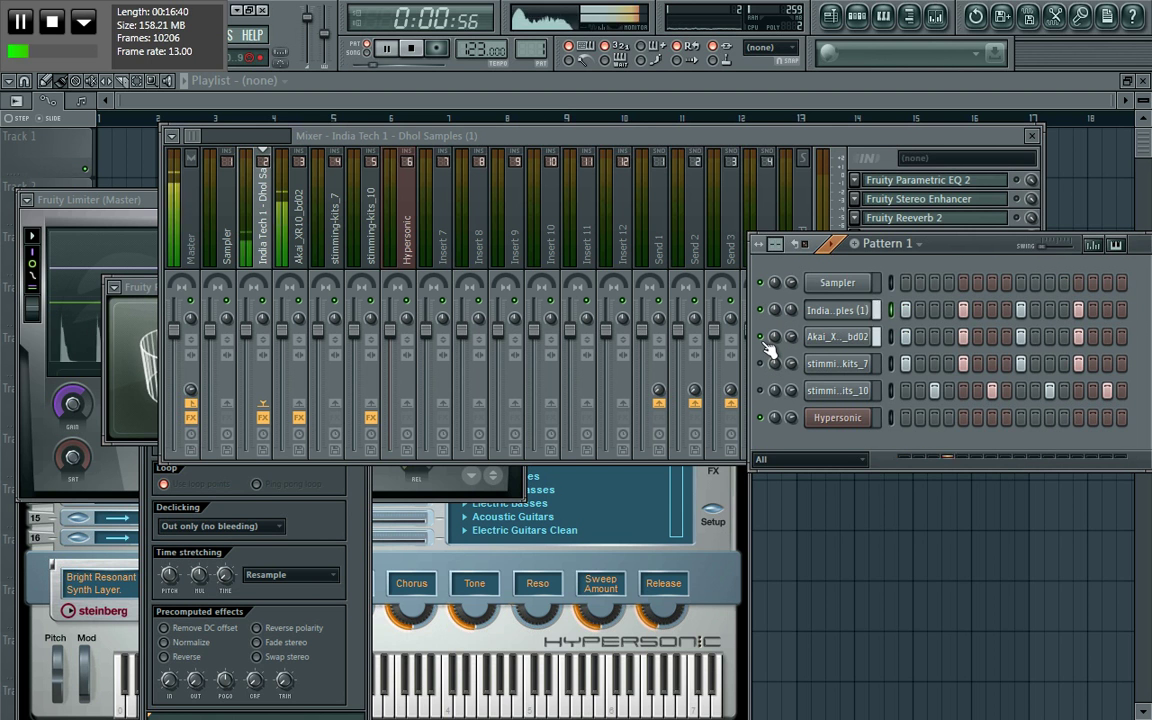
{"action": "left_click", "coordinate": [1024, 186]}
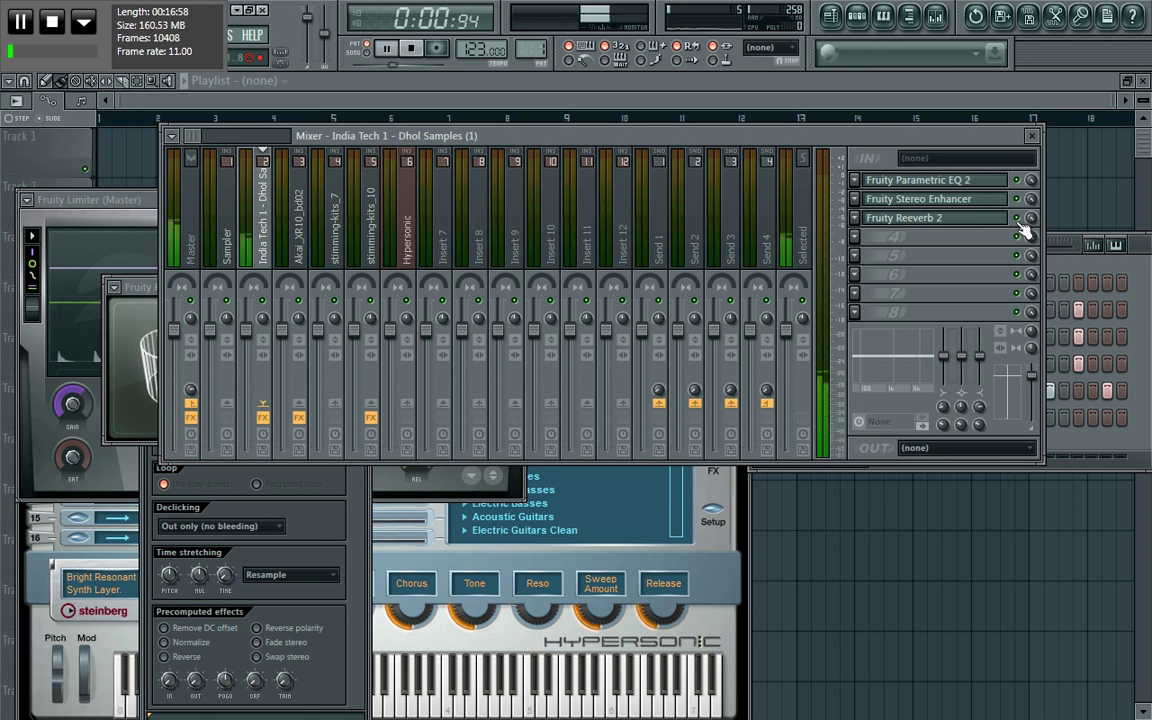
{"action": "key", "text": "F6"}
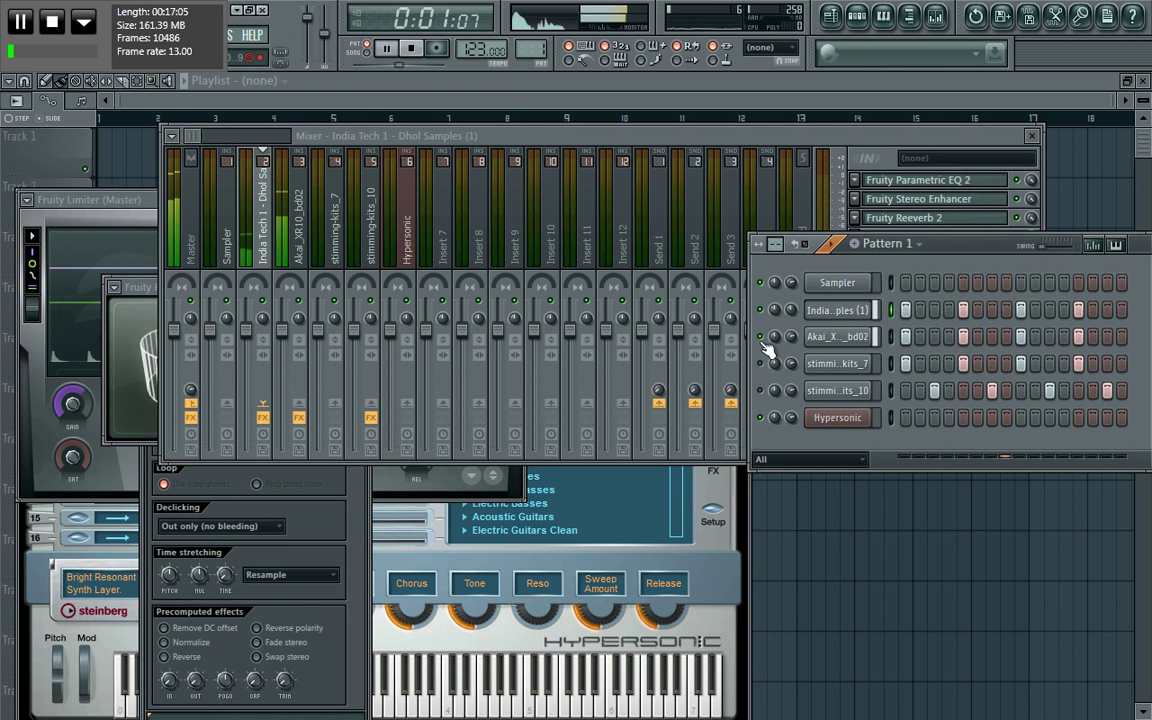
{"action": "key", "text": "space"}
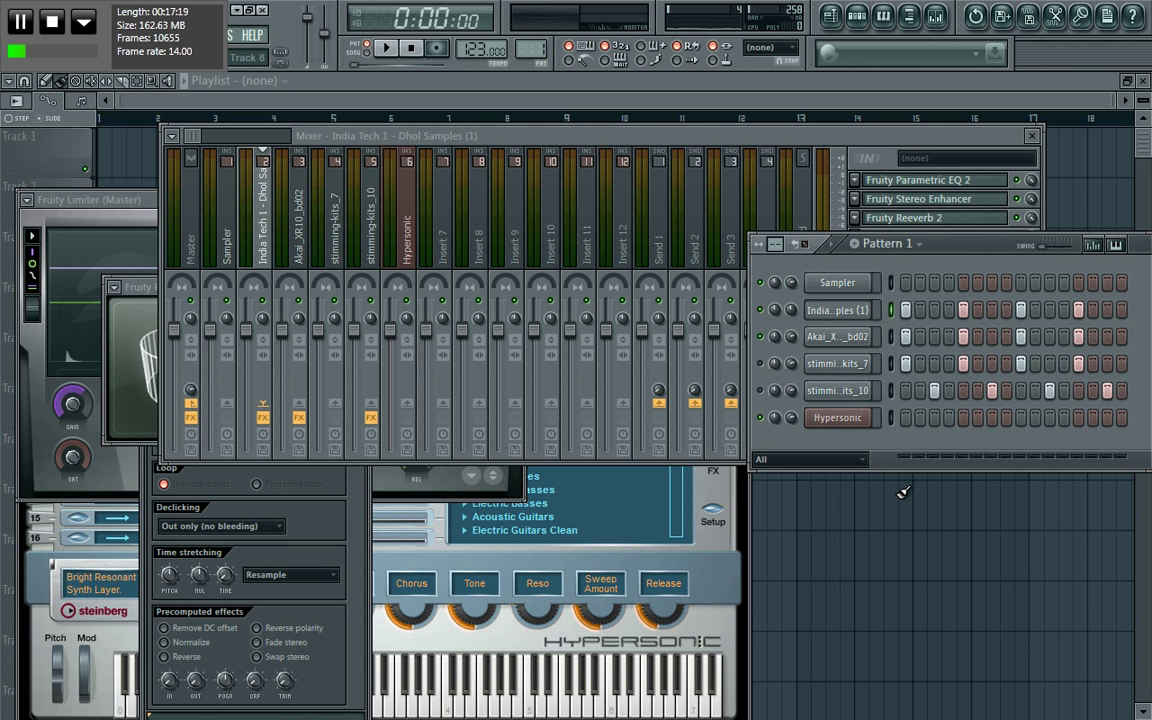
Check the Akai_XR10_bd02 and stimming-kits_7 channels, unmute the stimming-kits_10 channel, and play the pattern
{"action": "left_click", "coordinate": [845, 337]}
{"action": "left_click", "coordinate": [845, 337]}
{"action": "left_click", "coordinate": [845, 337]}
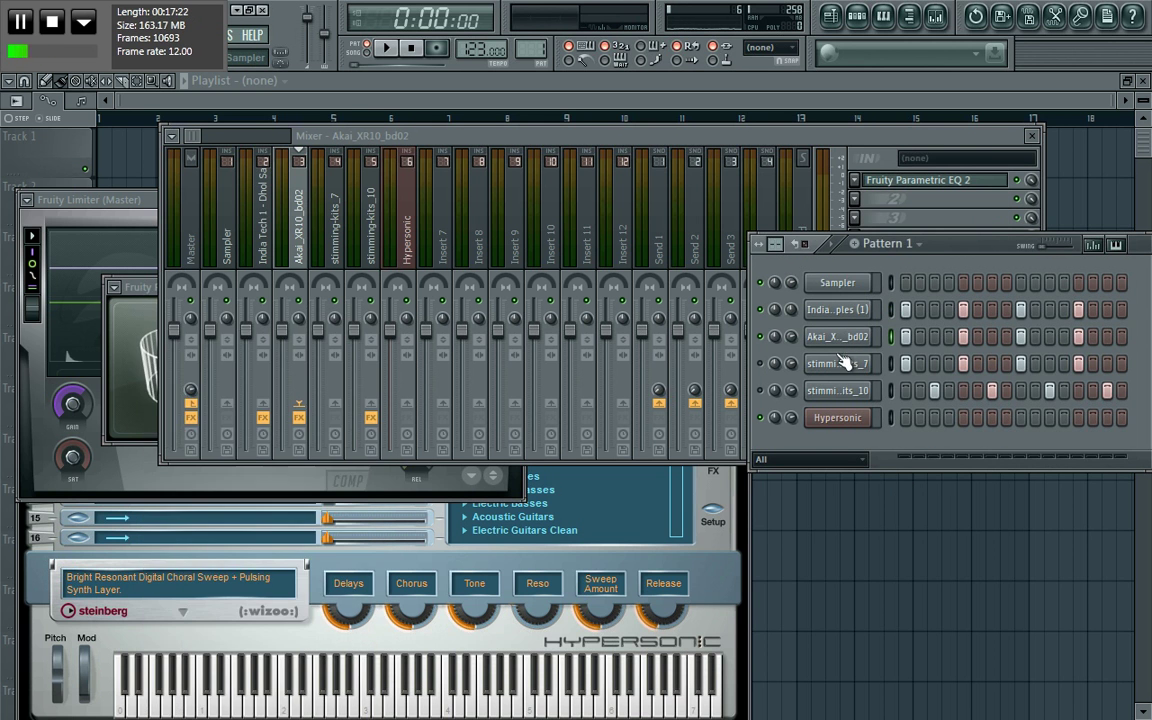
{"action": "left_click", "coordinate": [842, 364]}
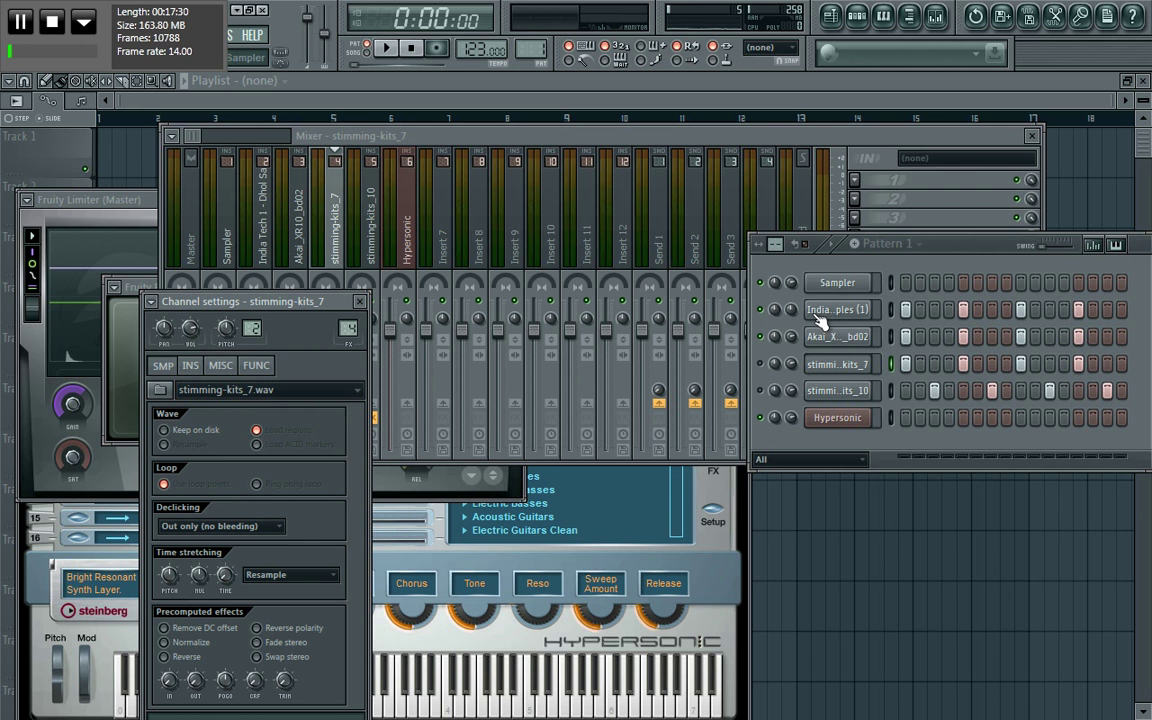
{"action": "left_click", "coordinate": [771, 393]}
{"action": "key", "text": "space"}
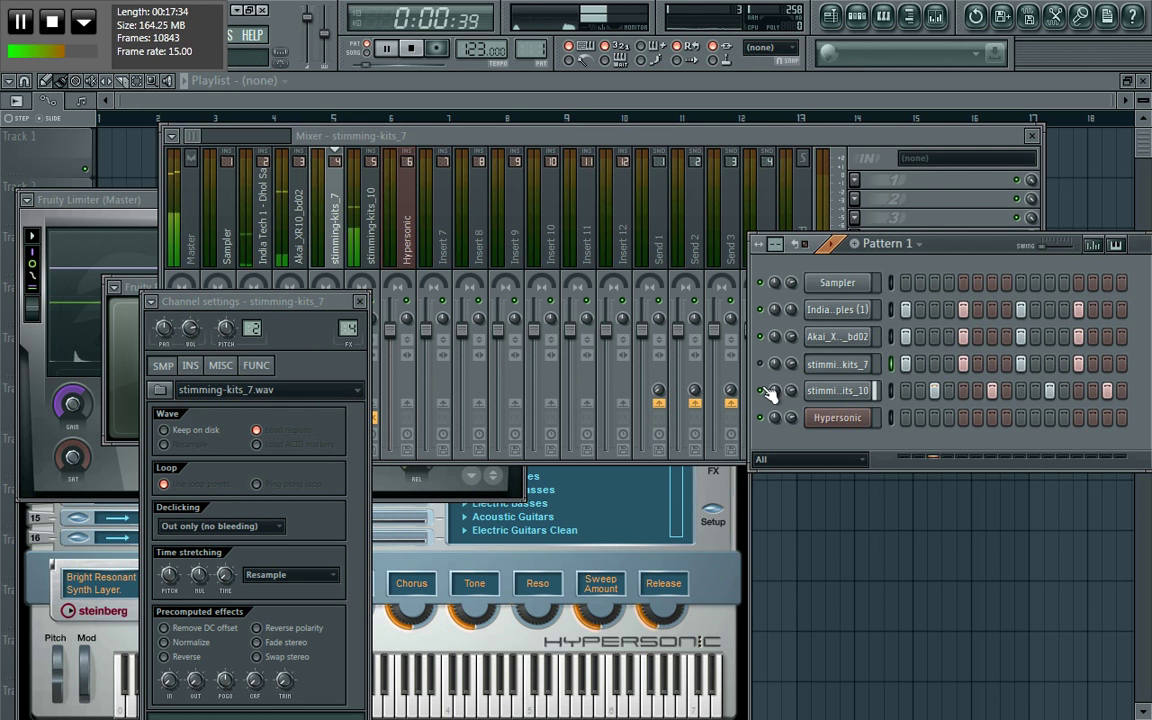
Examine the miscellaneous channel settings of stimming-kits_10 and stimming-kits_7 in a window beside the channel list, with playback stopped
{"action": "left_click", "coordinate": [858, 393]}
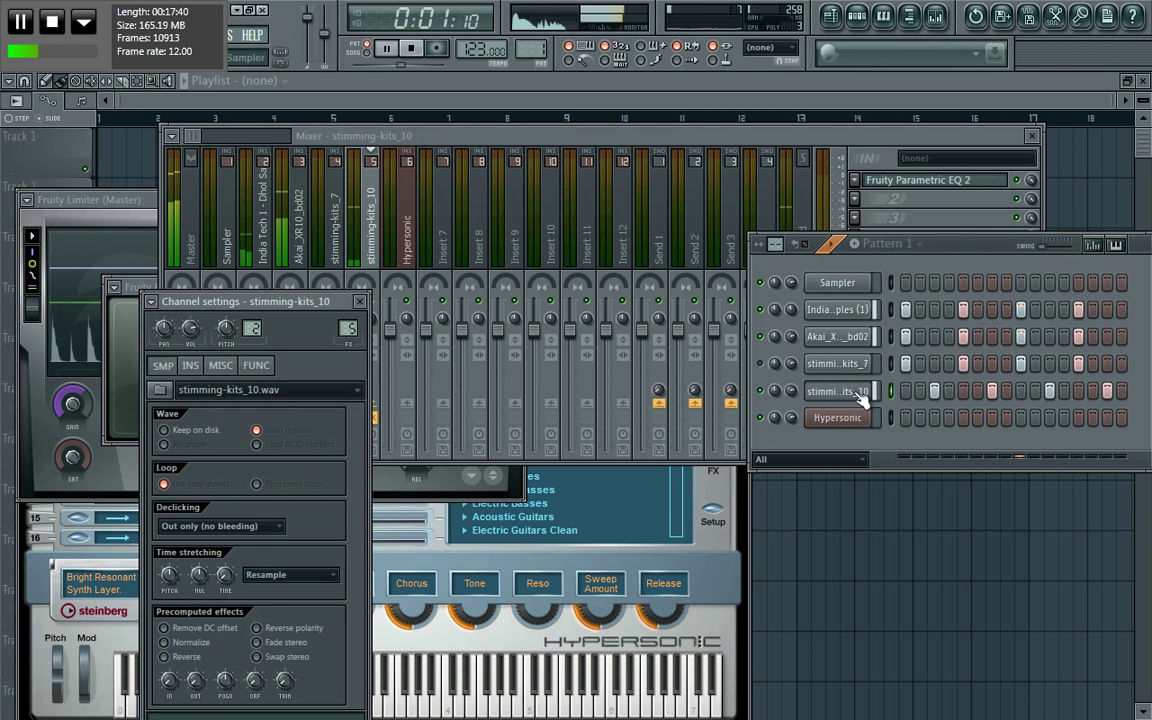
{"action": "left_click_drag", "start_coordinate": [298, 306], "coordinate": [630, 226]}
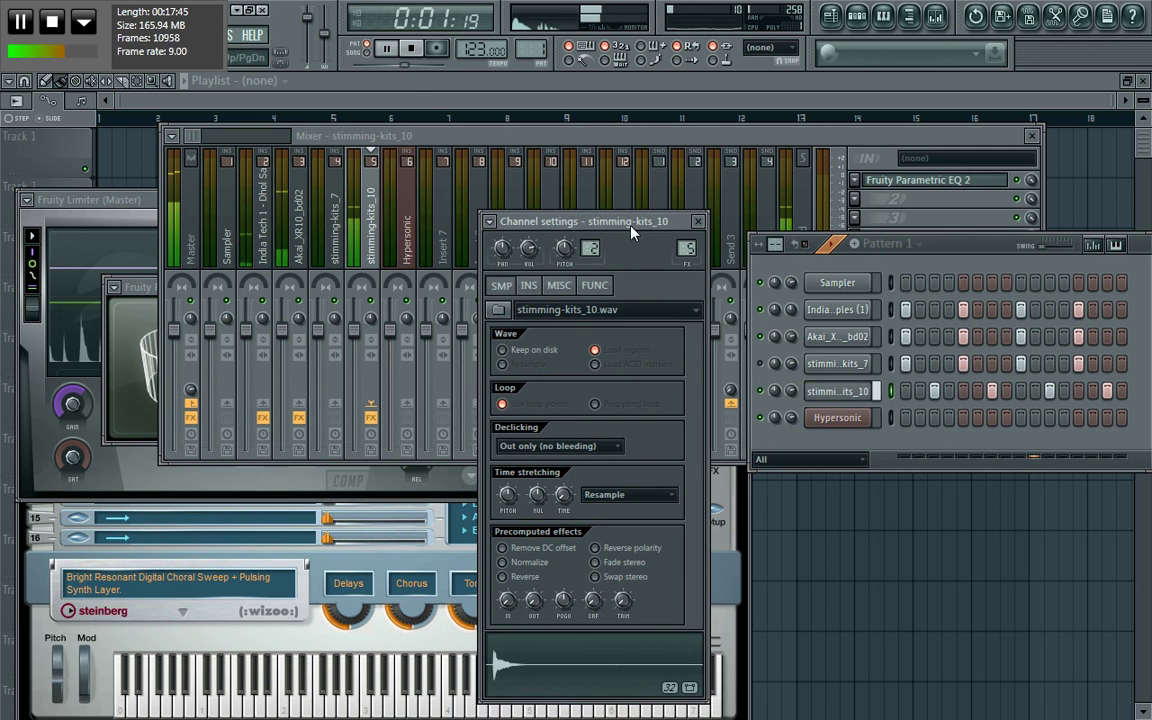
{"action": "left_click", "coordinate": [560, 286]}
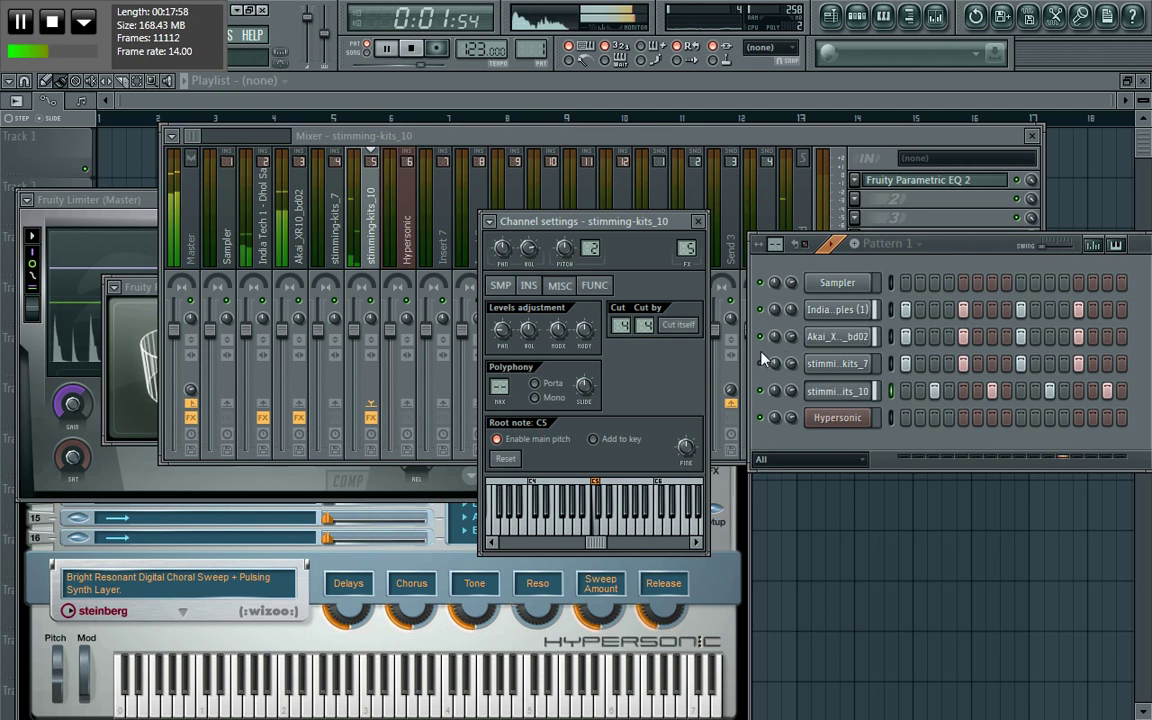
{"action": "key", "text": "space"}
{"action": "left_click", "coordinate": [824, 372]}
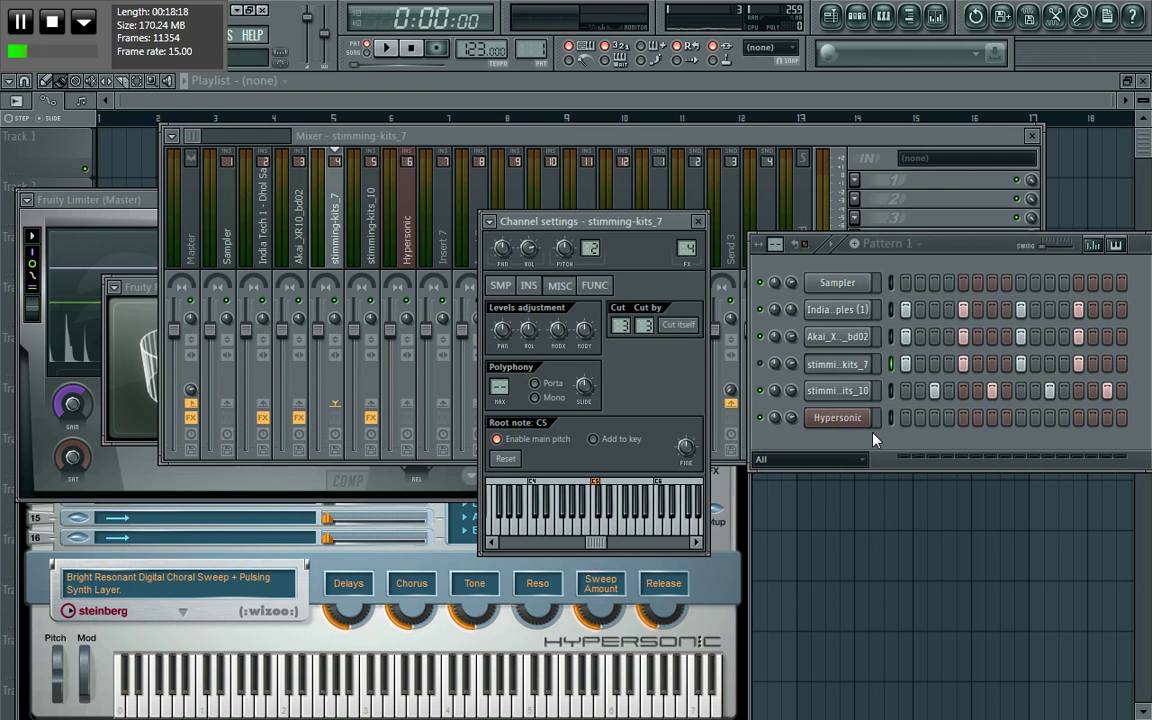
{"action": "left_click", "coordinate": [840, 391]}
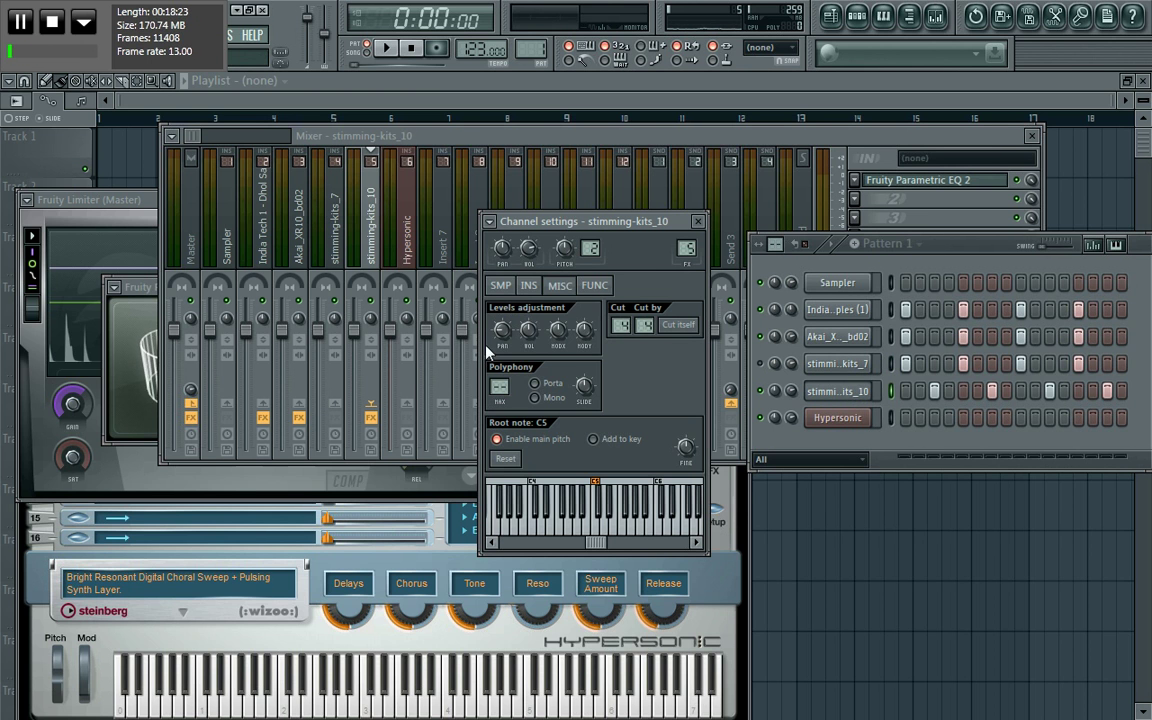
Unmute the stimming-kits_7 channel while the pattern plays, show its channel settings, and stop playback
{"action": "key", "text": "space"}
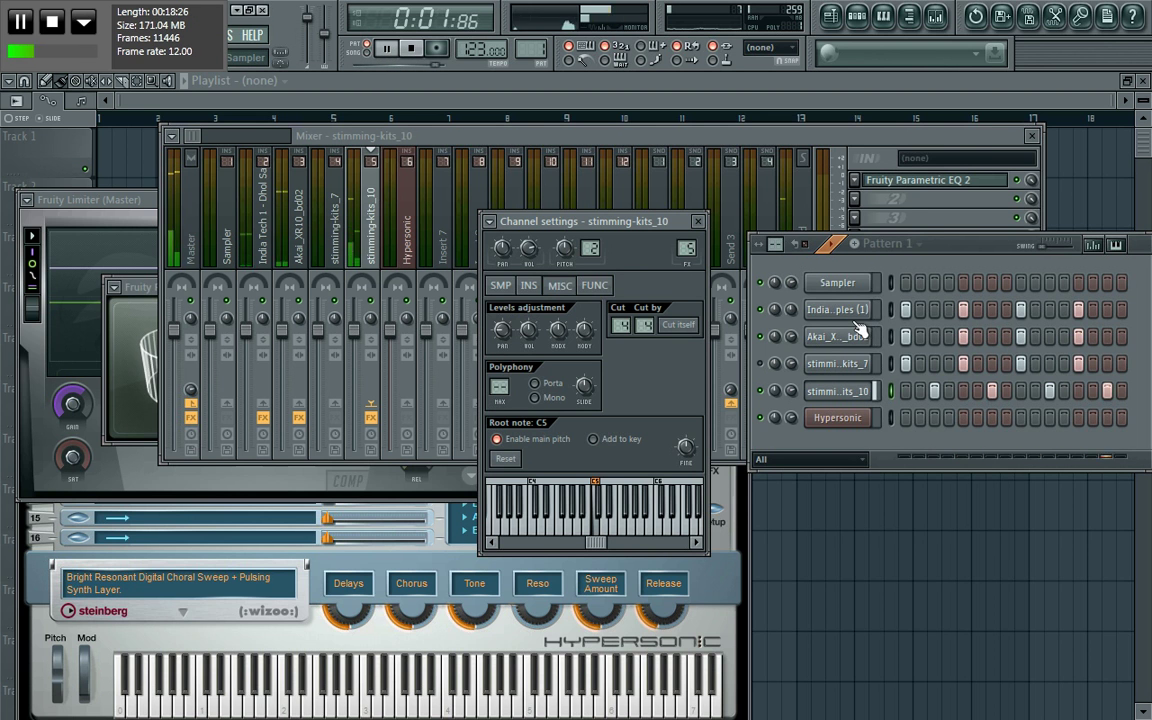
{"action": "left_click", "coordinate": [764, 368]}
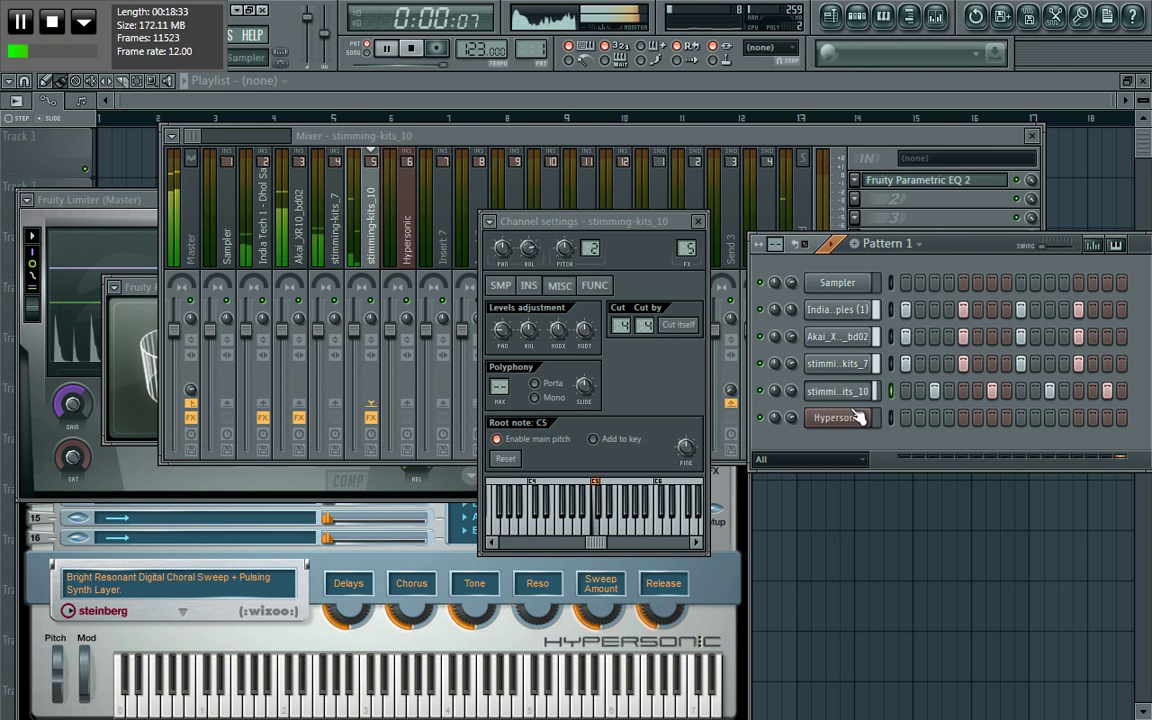
{"action": "left_click", "coordinate": [791, 364]}
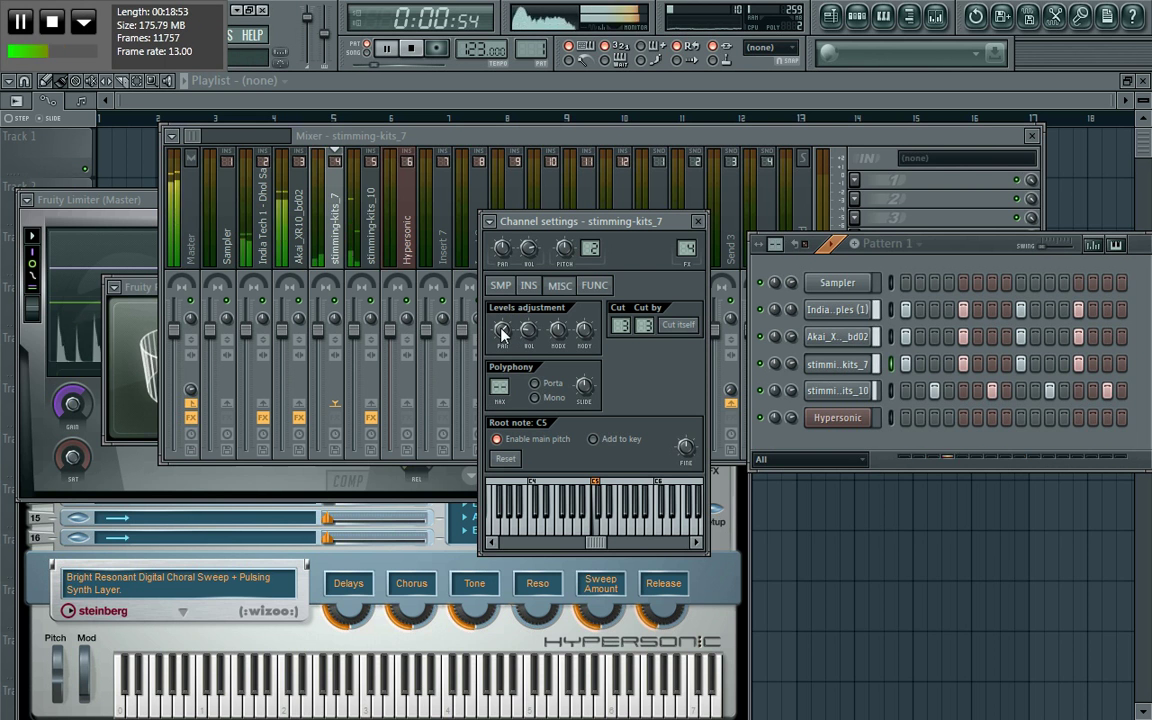
{"action": "key", "text": "space"}
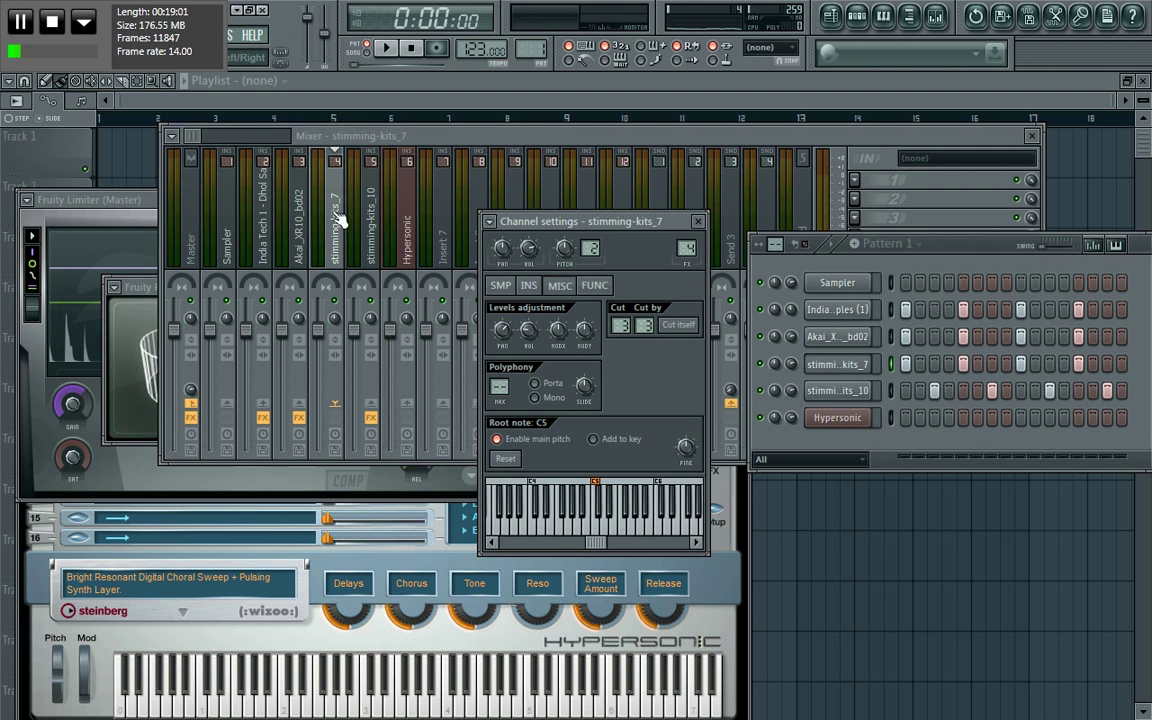
Bypass the effects on the dhol, Akai_XR10_bd02 and stimming-kits_10 mixer tracks, and play the pattern to hear it without them
{"action": "left_click", "coordinate": [297, 245]}
{"action": "left_click", "coordinate": [265, 240]}
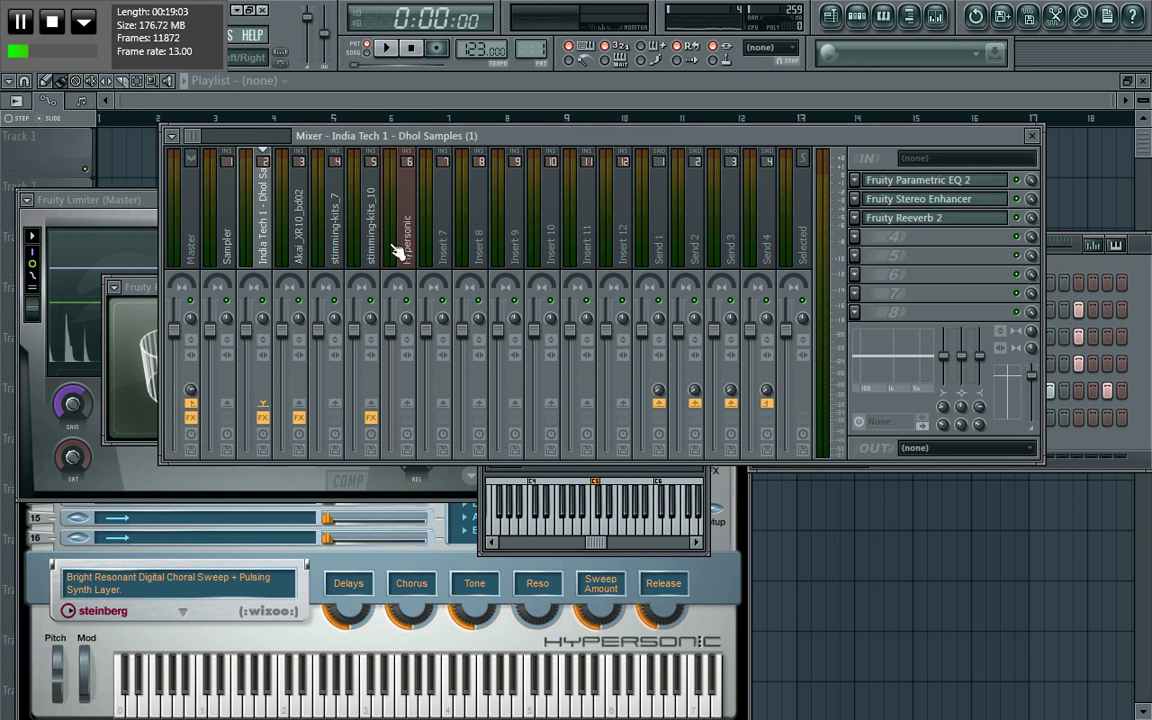
{"action": "left_click", "coordinate": [387, 247]}
{"action": "left_click", "coordinate": [373, 255]}
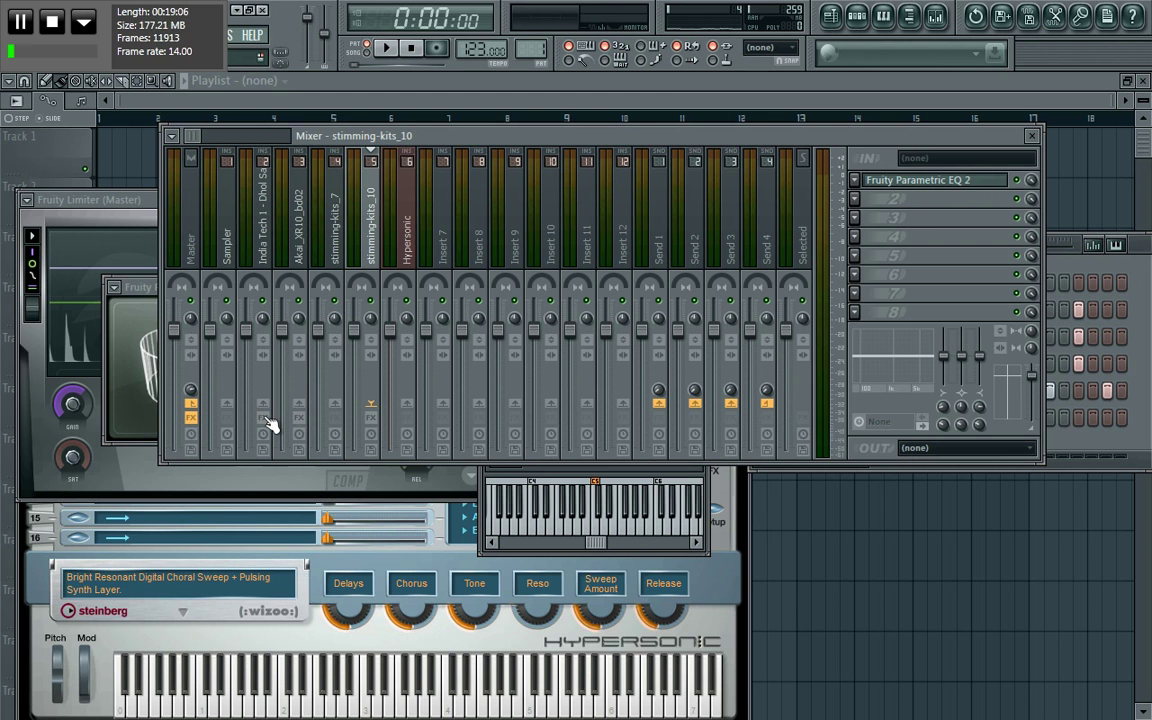
{"action": "key", "text": "space"}
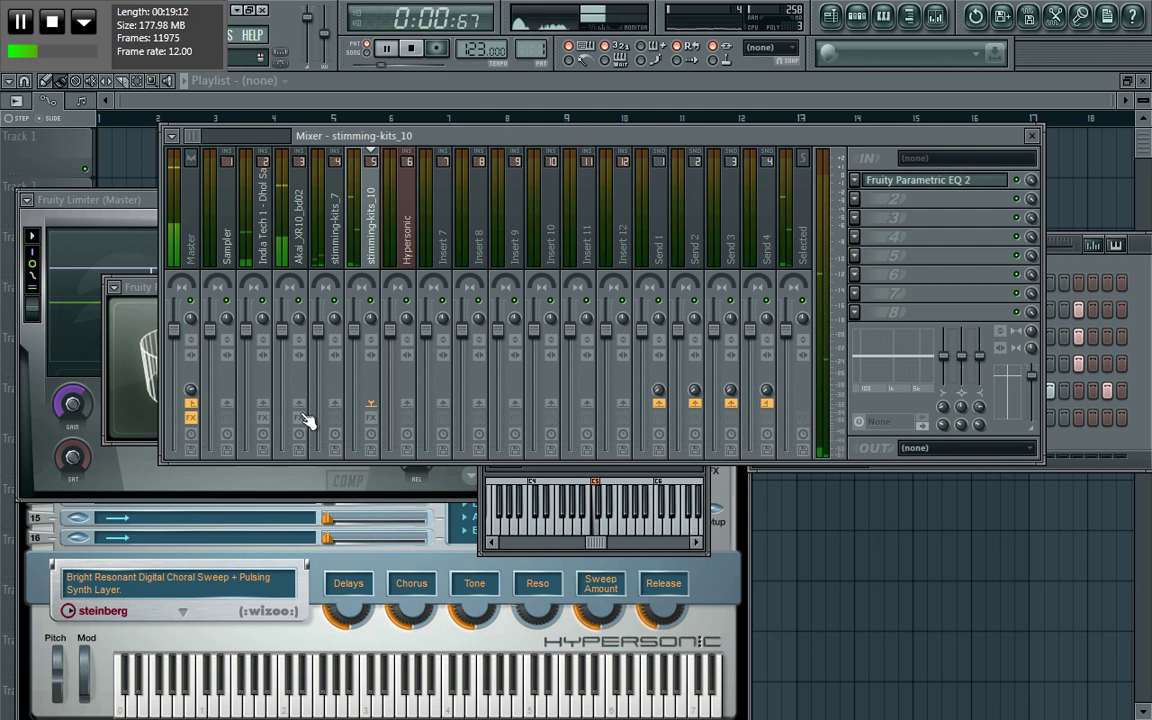
{"action": "left_click", "coordinate": [302, 420]}
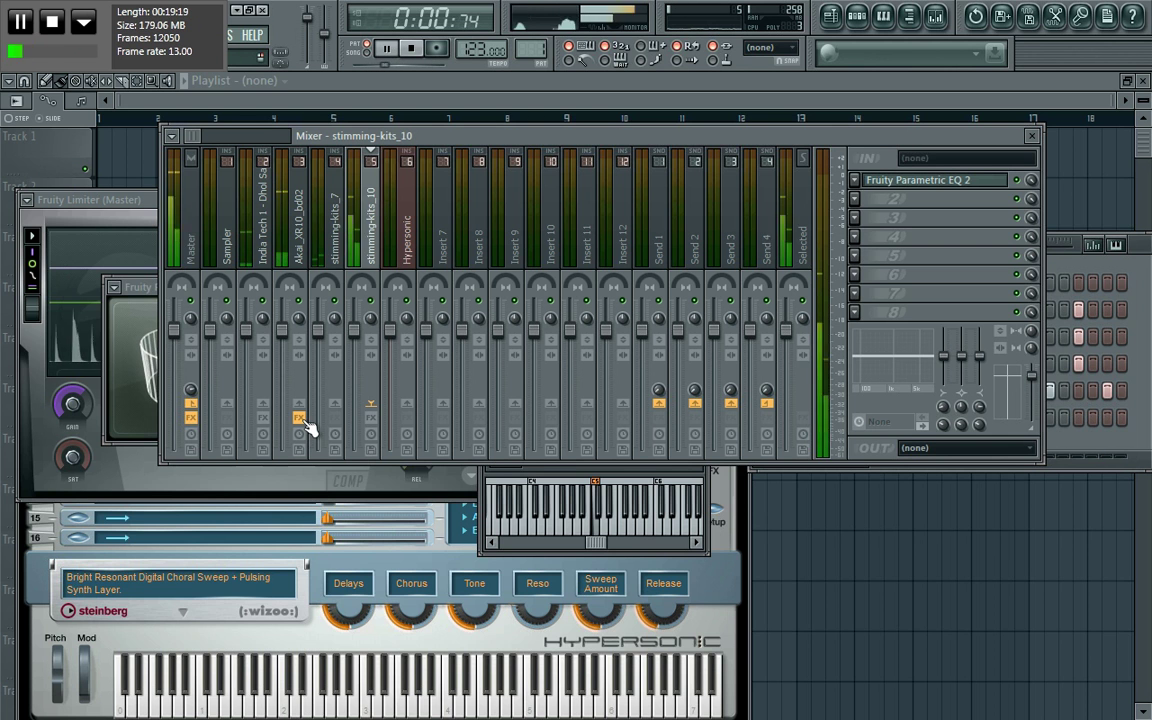
{"action": "key", "text": "space"}
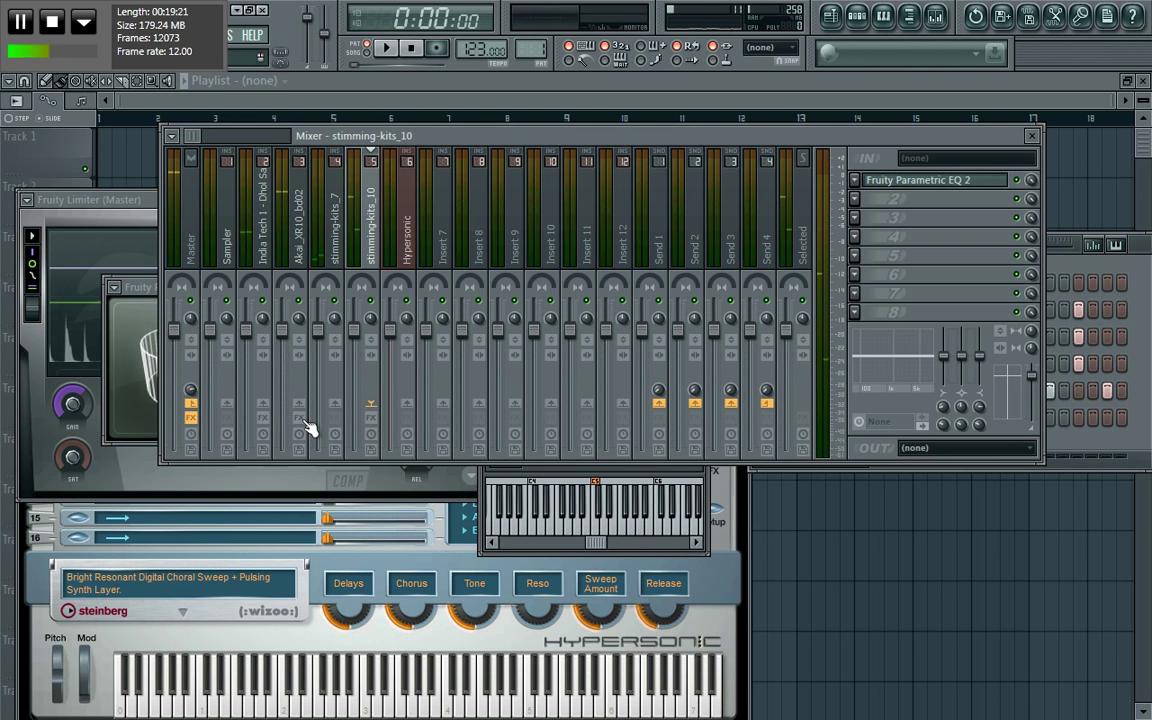
{"action": "key", "text": "space"}
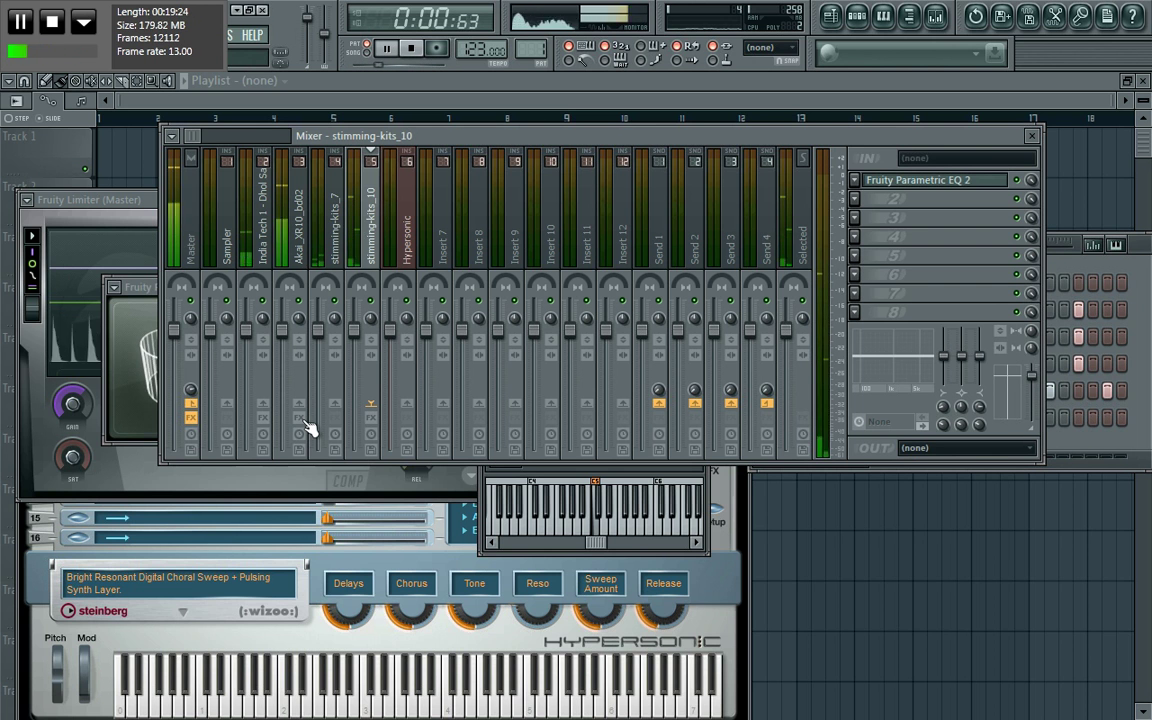
{"action": "key", "text": "space"}
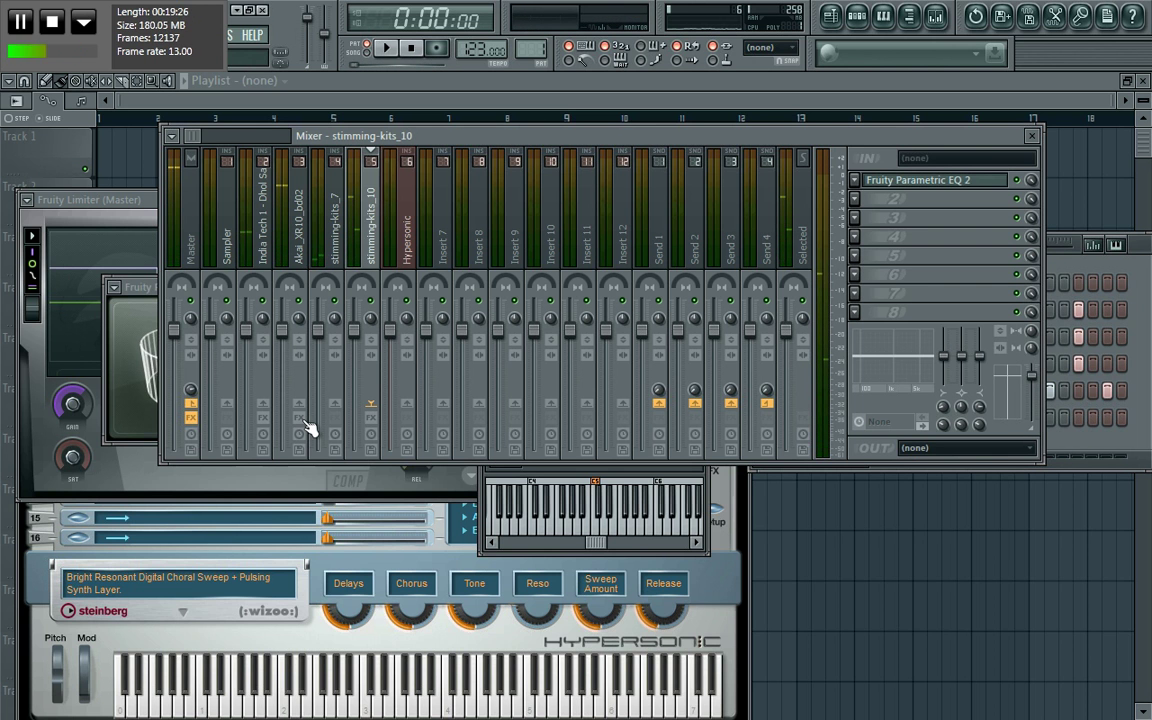
Re-enable the effects on the Akai_XR10_bd02 track and the dhol track one after the other, playing the pattern after each
{"action": "left_click", "coordinate": [296, 231]}
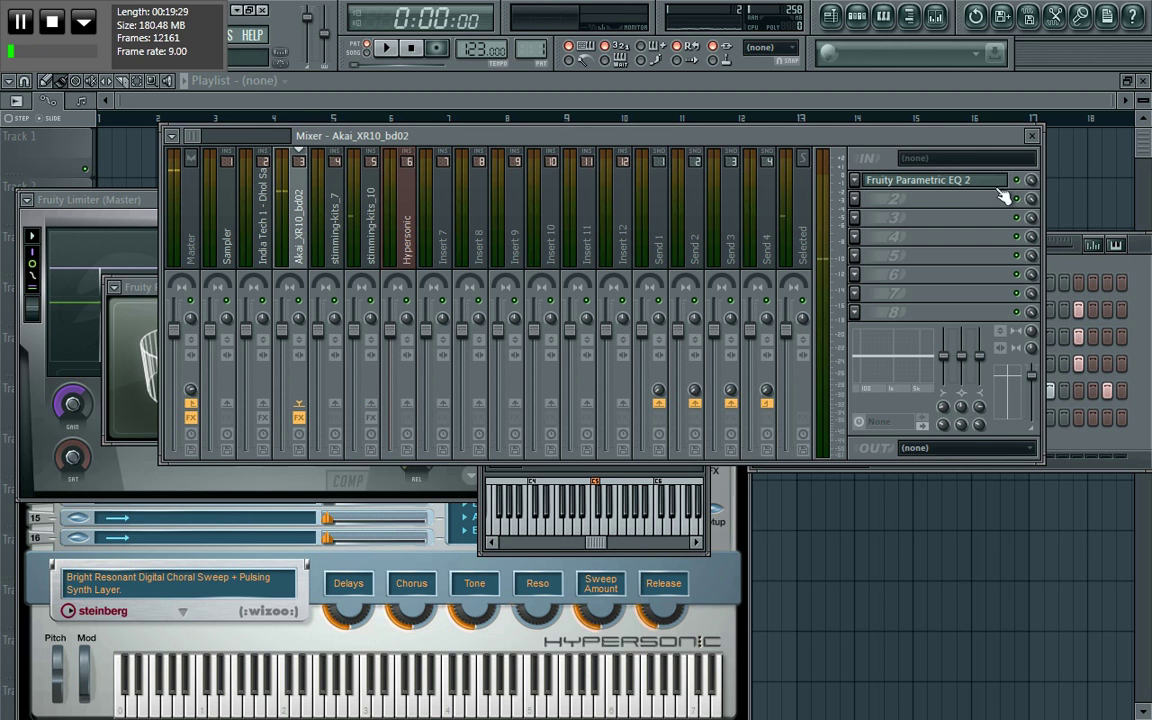
{"action": "key", "text": "space"}
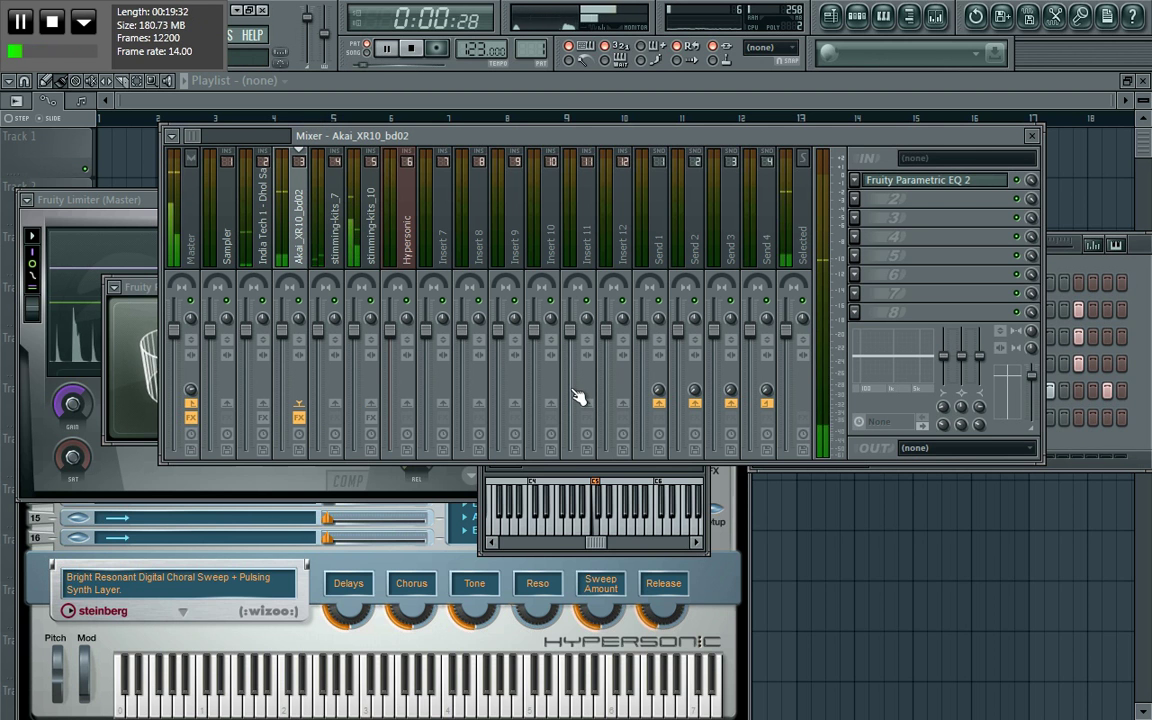
{"action": "key", "text": "space"}
{"action": "left_click", "coordinate": [264, 417]}
{"action": "left_click", "coordinate": [265, 247]}
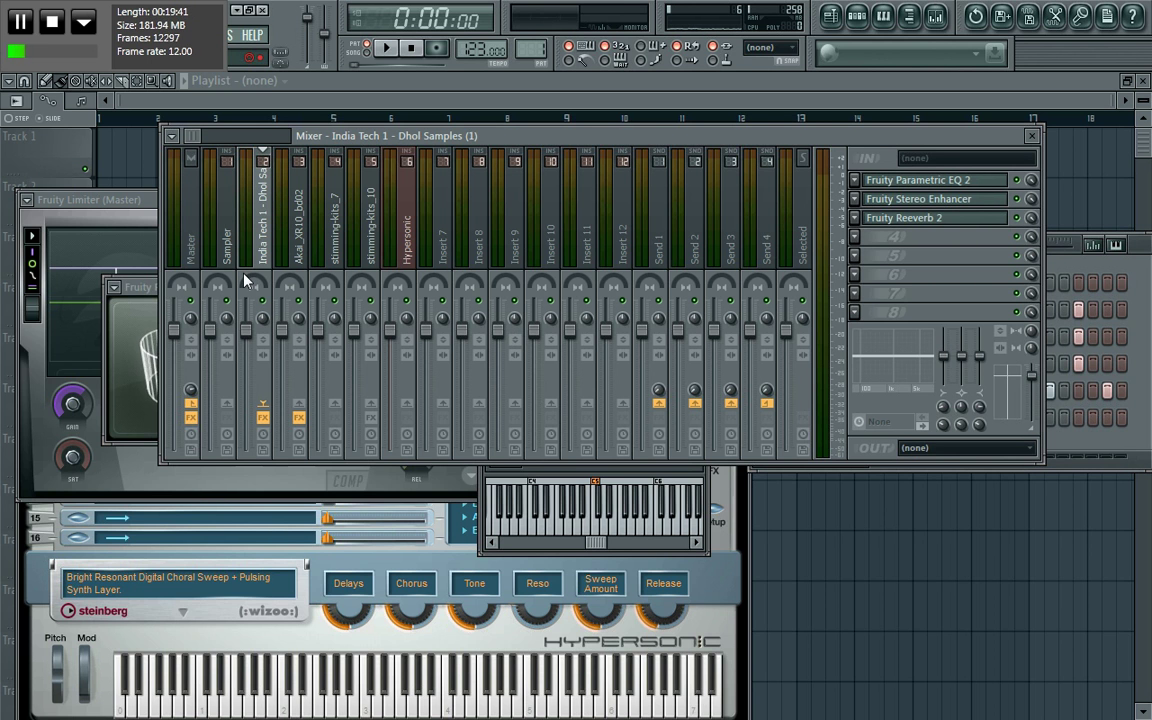
{"action": "key", "text": "space"}
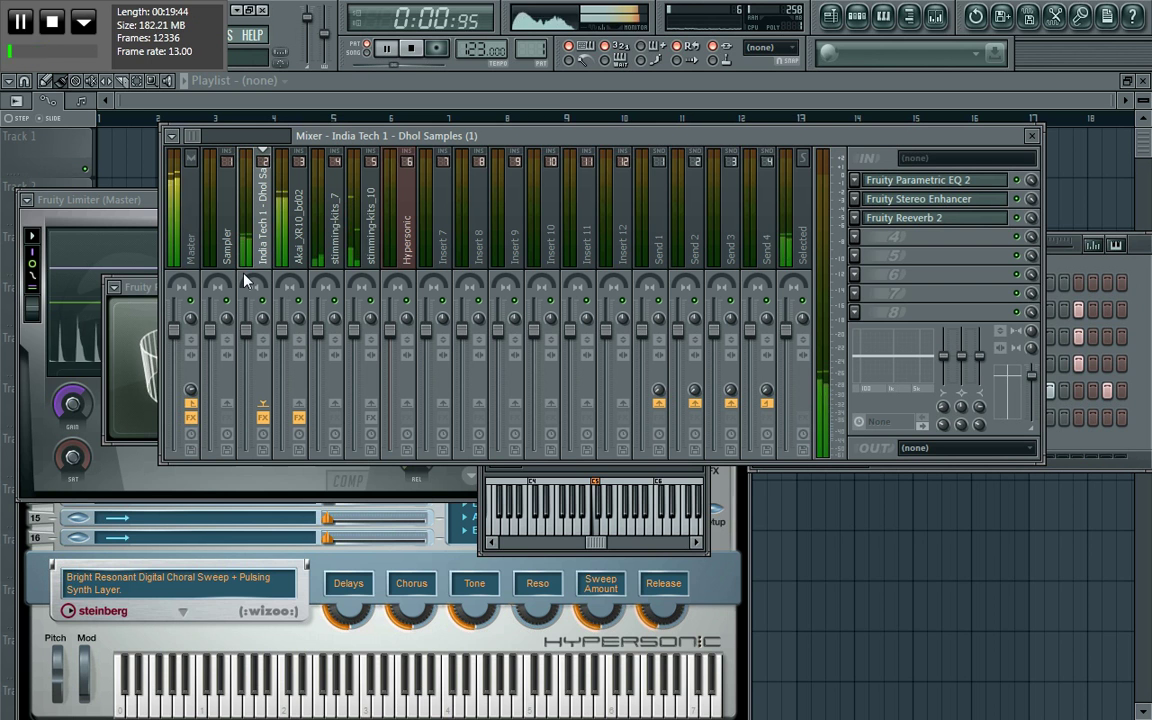
{"action": "key", "text": "space"}
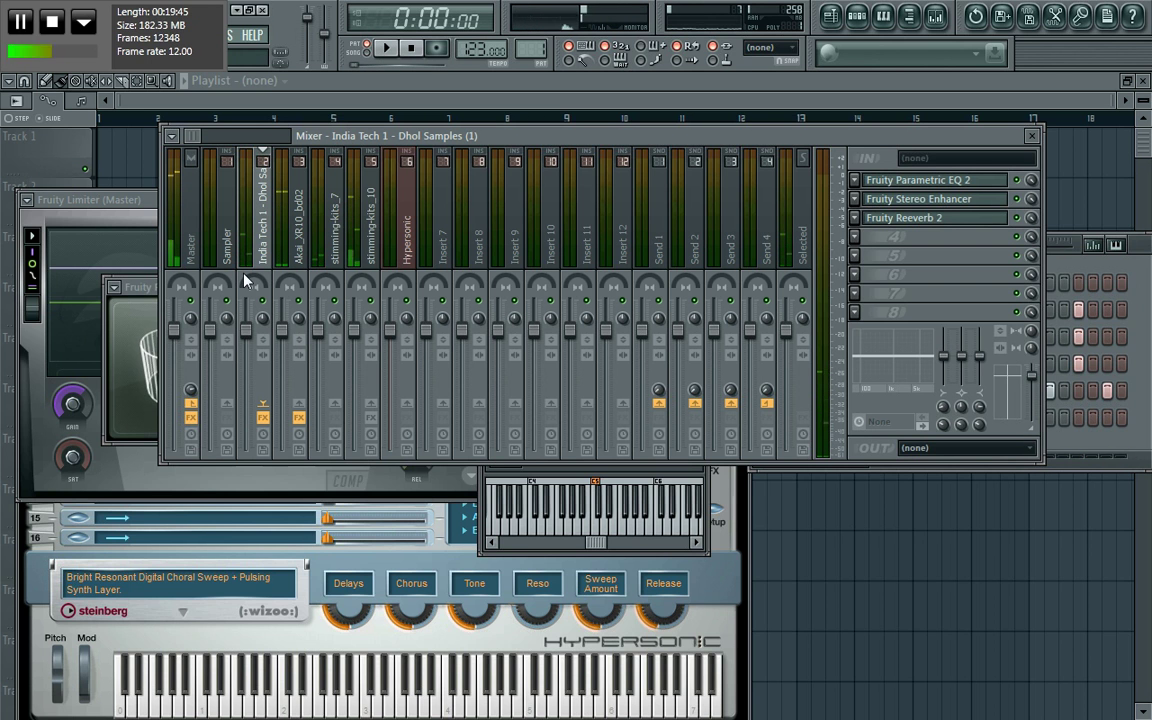
Re-enable the effects on the stimming-kits_10 mixer track, play the pattern with all effects active, and stop playback
{"action": "left_click", "coordinate": [337, 262]}
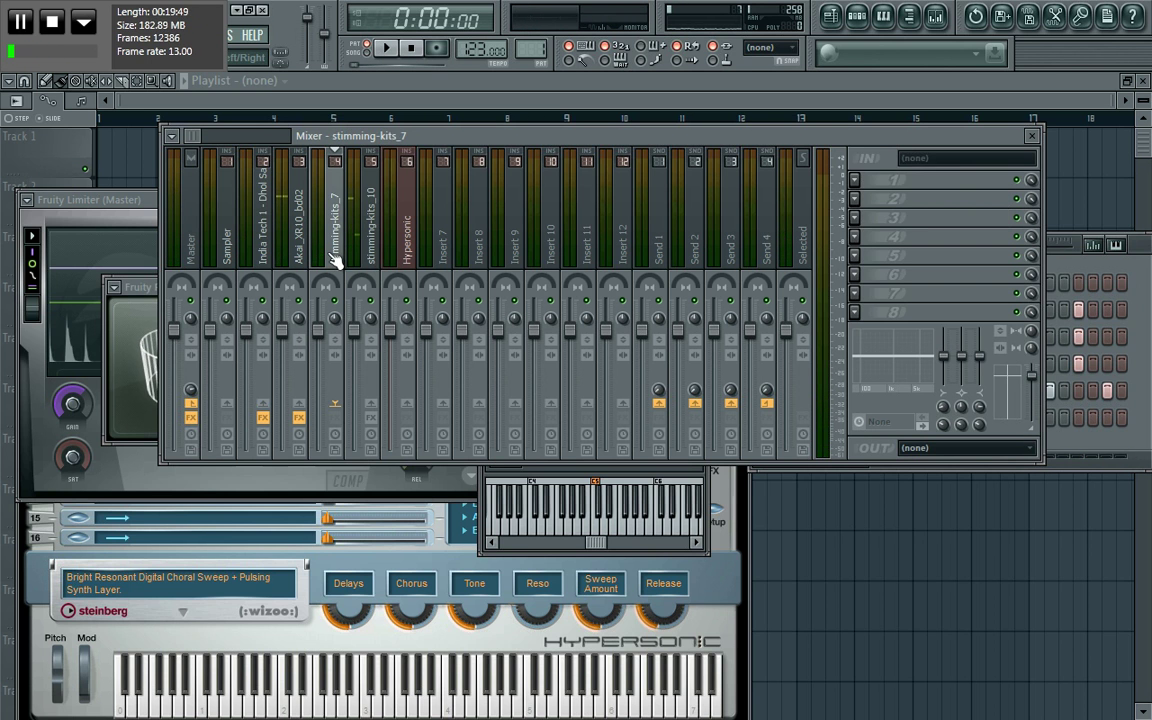
{"action": "left_click", "coordinate": [369, 258]}
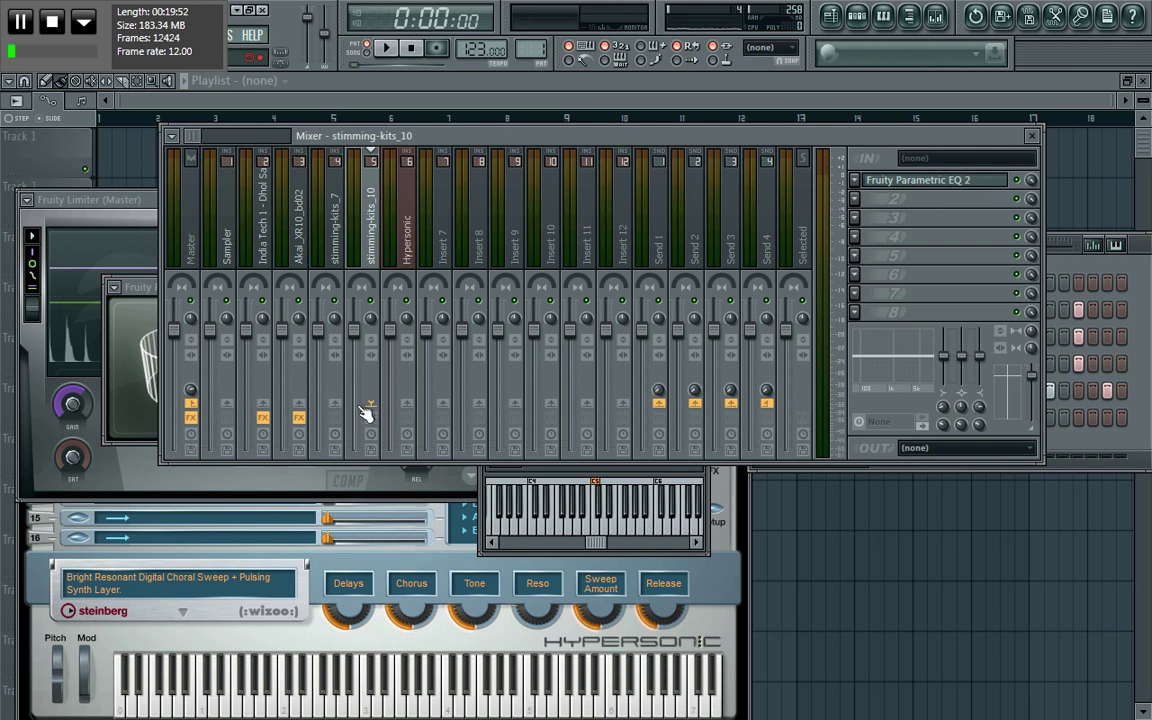
{"action": "key", "text": "space"}
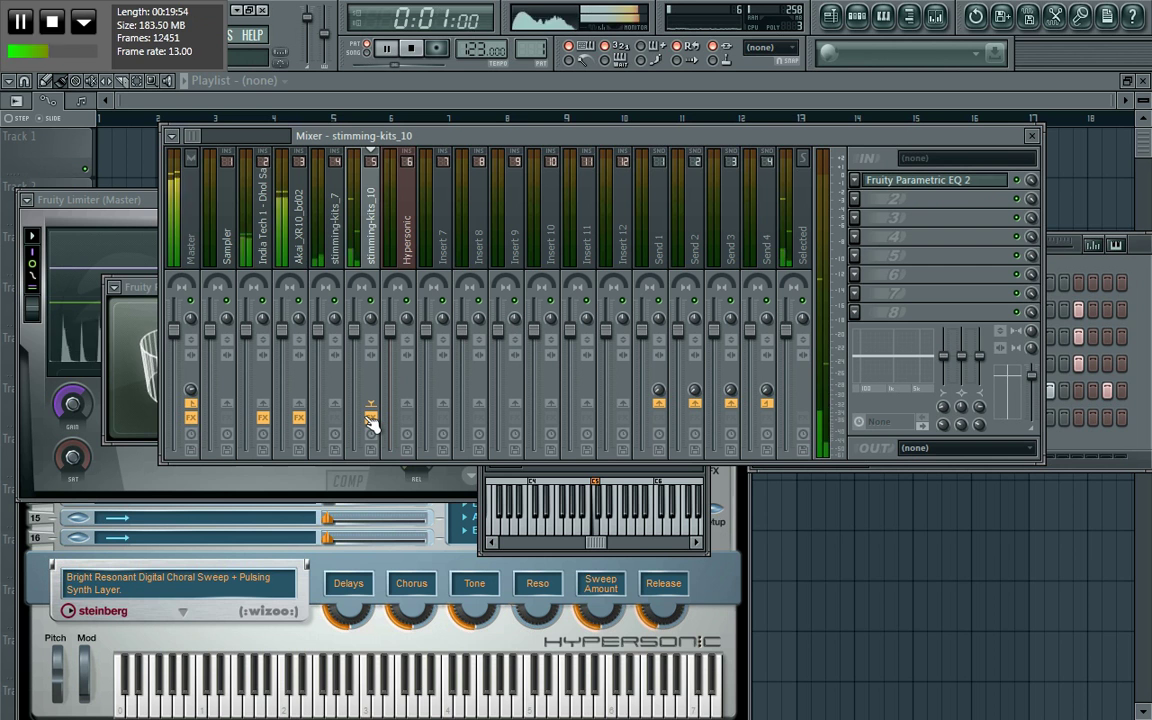
{"action": "key", "text": "space"}
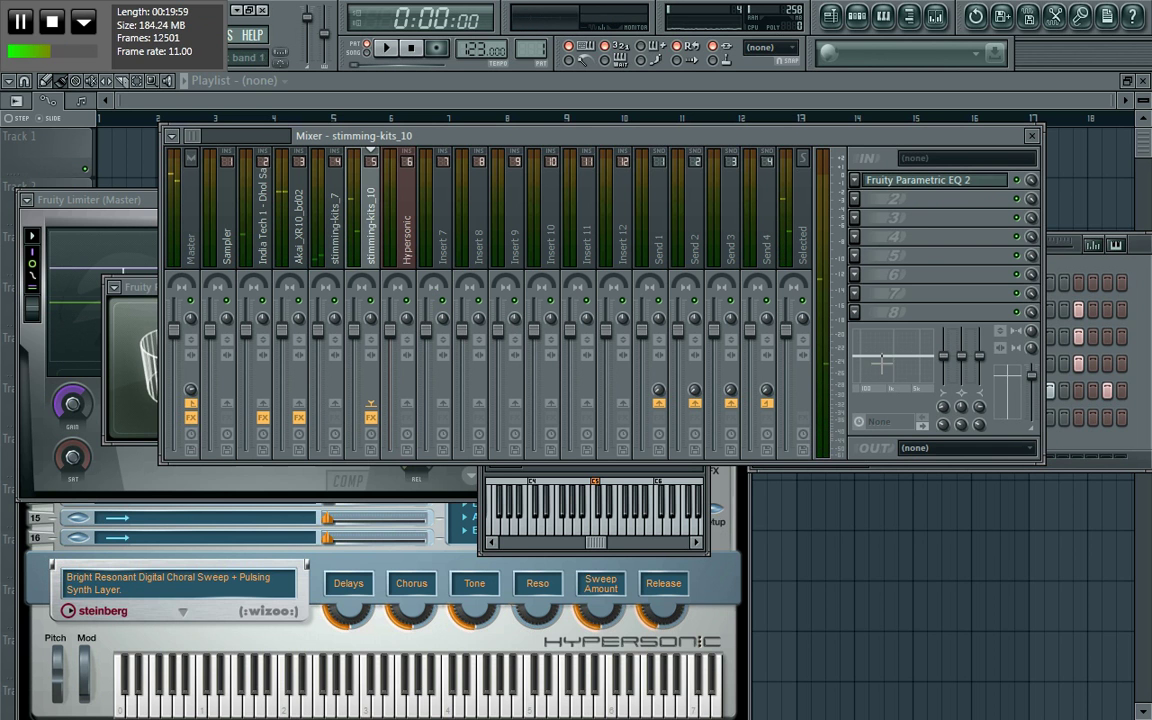
Close the mixer, the channel settings and all open plugin windows, leaving only the playlist and the pattern's channel list
{"action": "left_click", "coordinate": [1033, 135]}
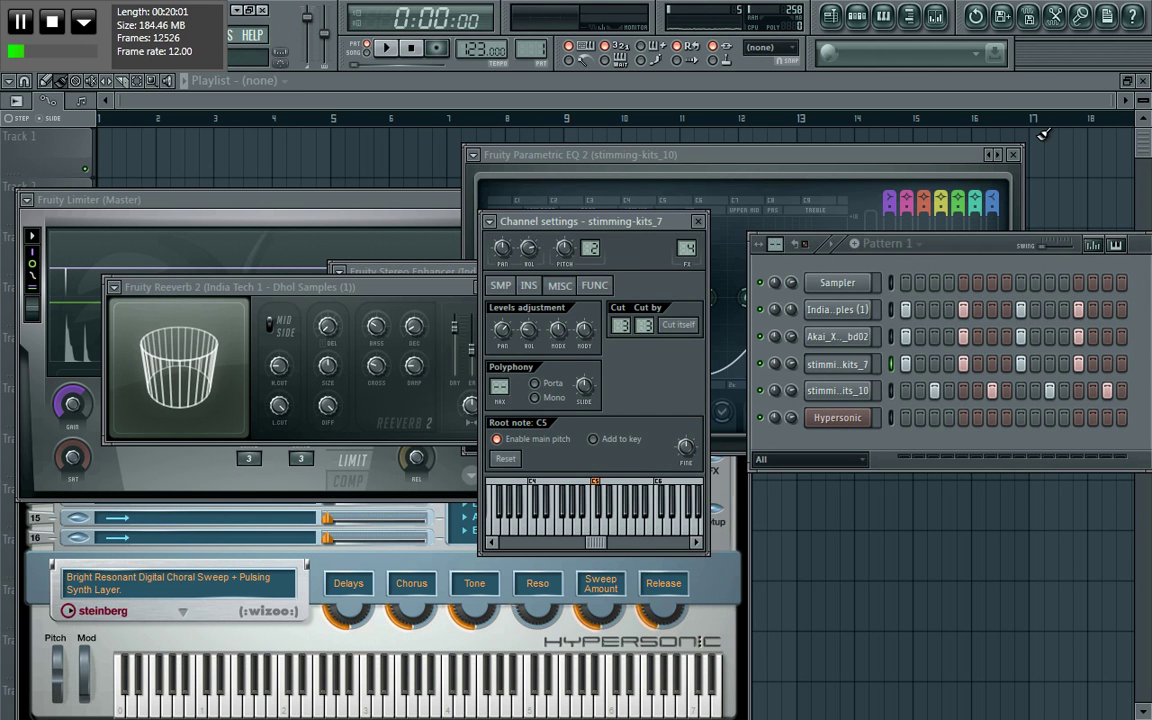
{"action": "left_click", "coordinate": [697, 221]}
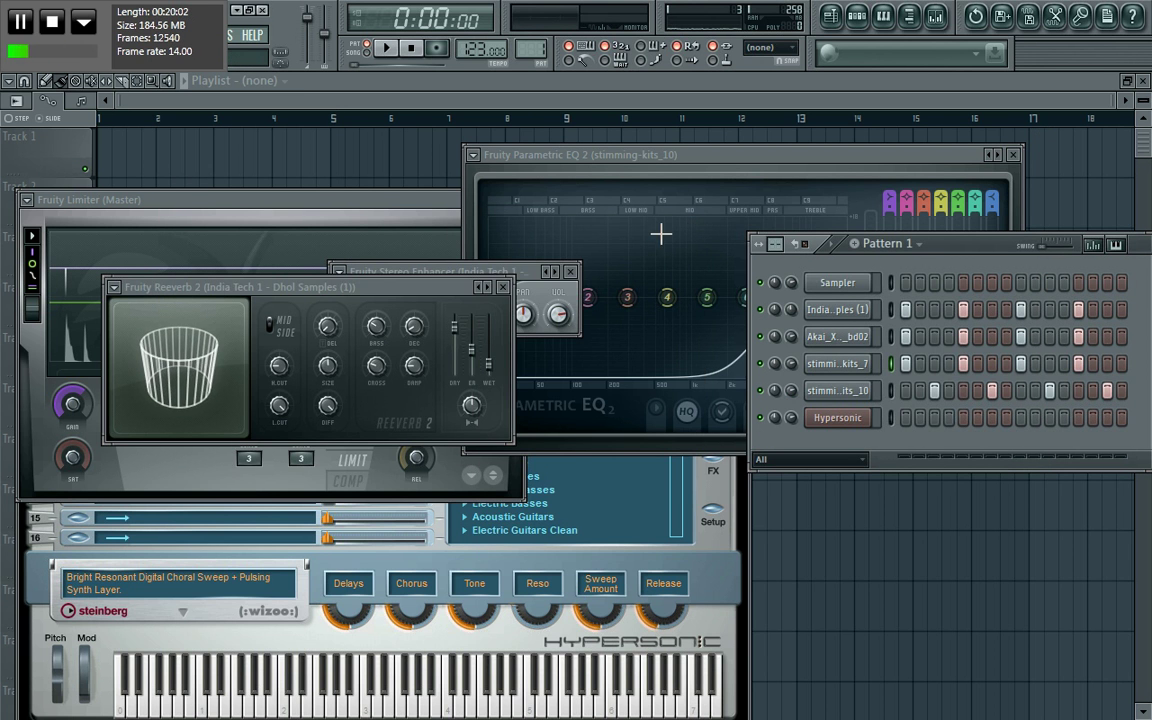
{"action": "key", "text": "Escape"}
{"action": "left_click", "coordinate": [571, 272]}
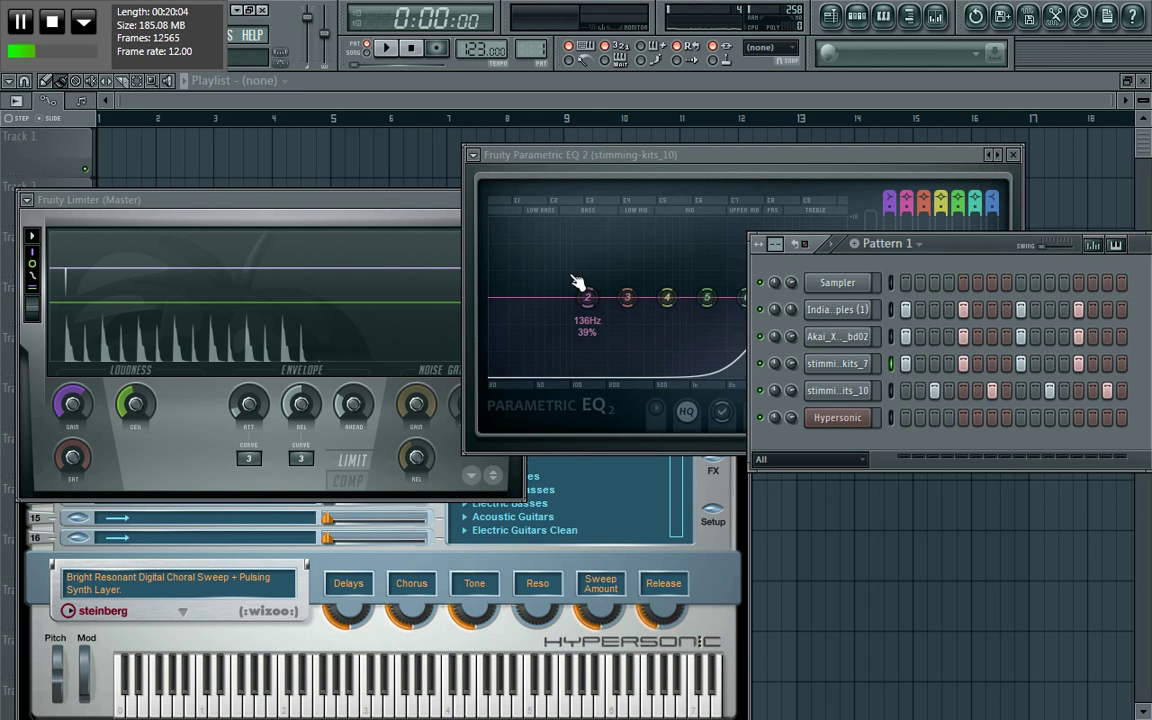
{"action": "left_click", "coordinate": [437, 203]}
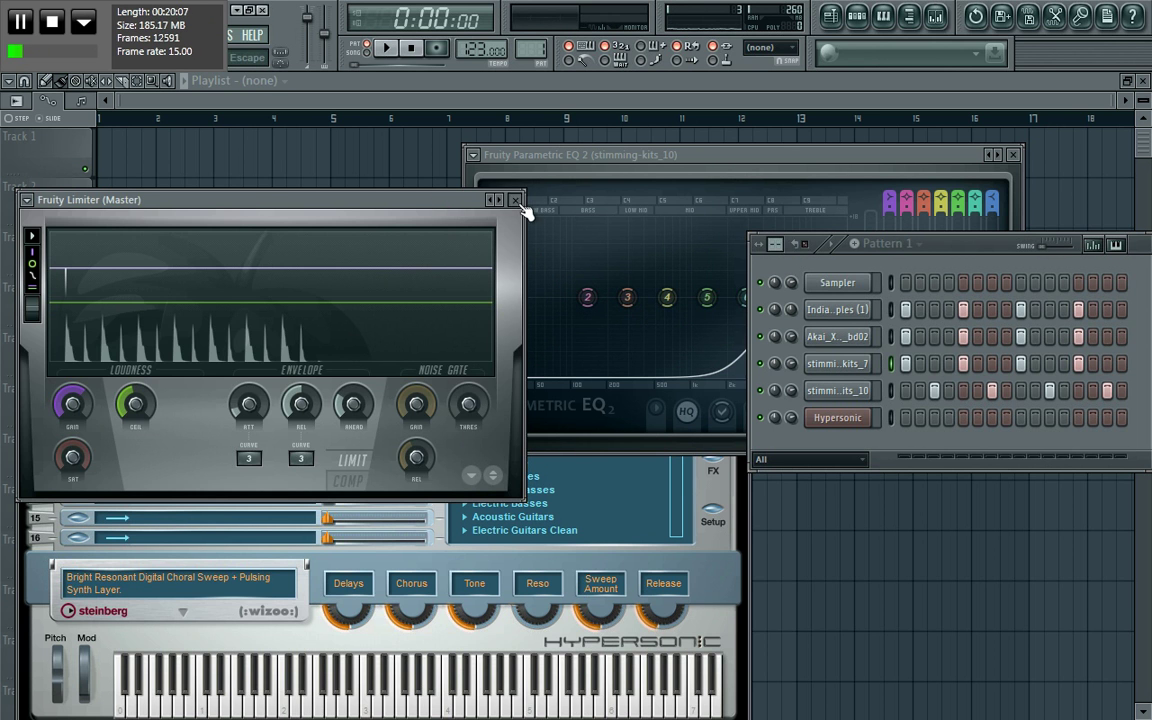
{"action": "left_click", "coordinate": [516, 202]}
{"action": "left_click", "coordinate": [408, 192]}
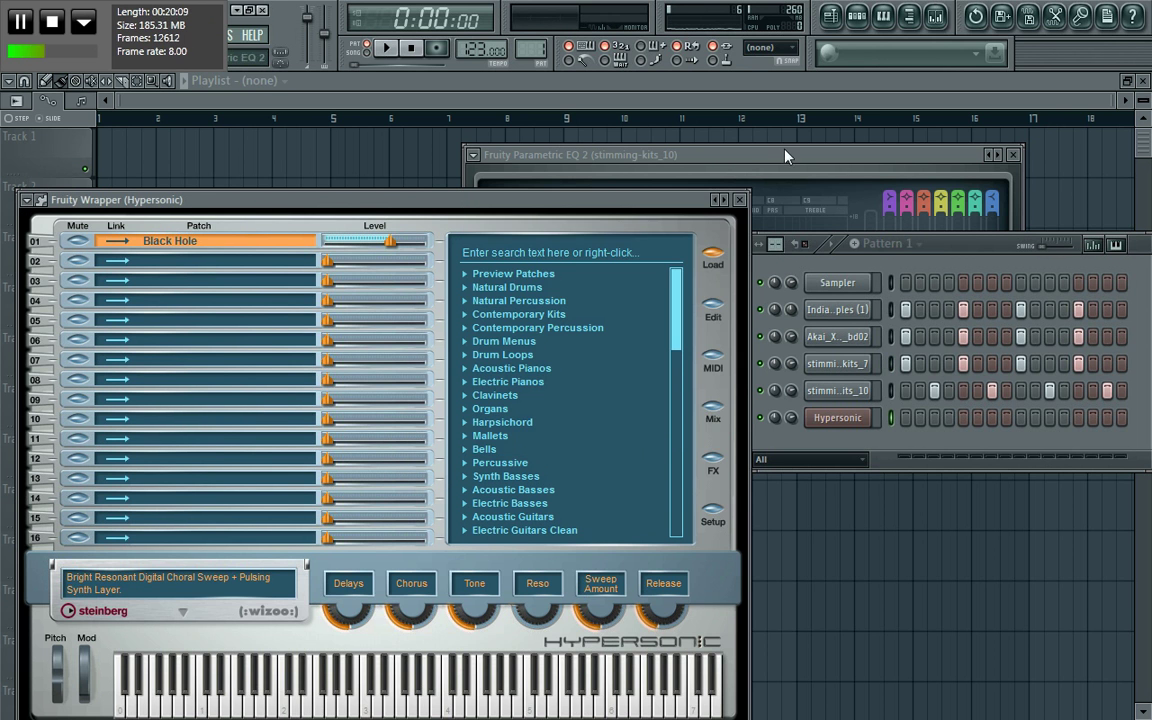
{"action": "left_click", "coordinate": [1013, 155]}
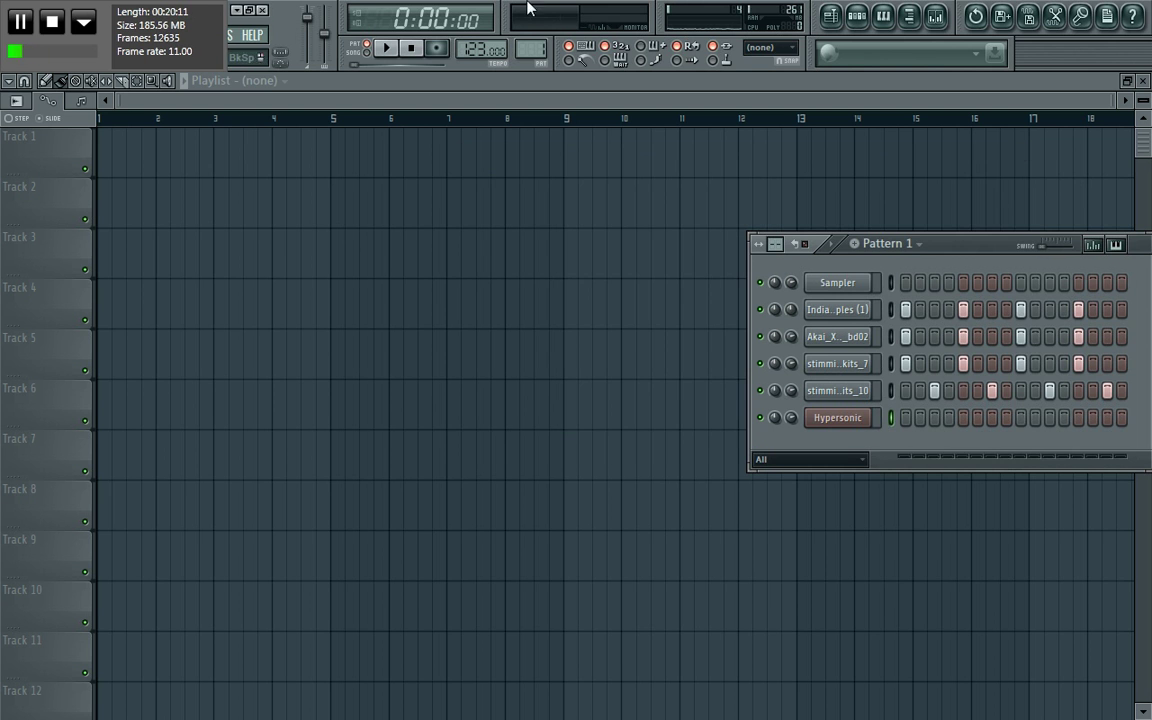
Open the recent project done.flp without saving the changes to the untitled project
{"action": "left_click", "coordinate": [84, 24]}
{"action": "left_click", "coordinate": [24, 38]}
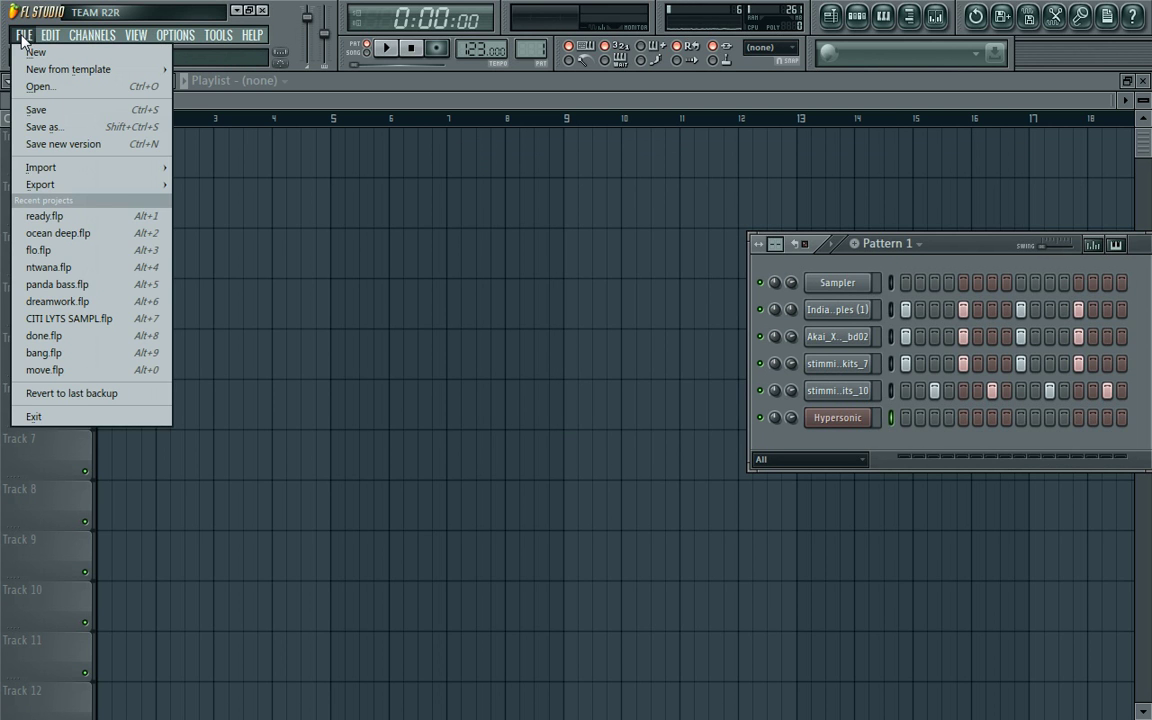
{"action": "left_click", "coordinate": [67, 338]}
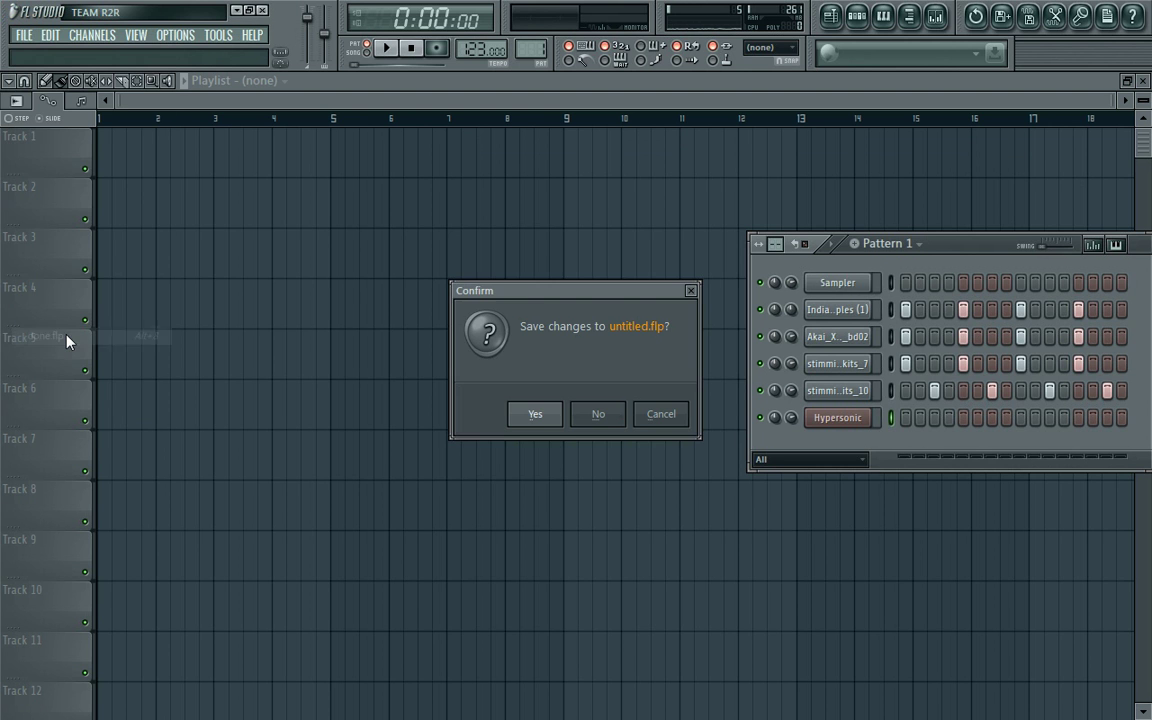
{"action": "left_click", "coordinate": [595, 413]}
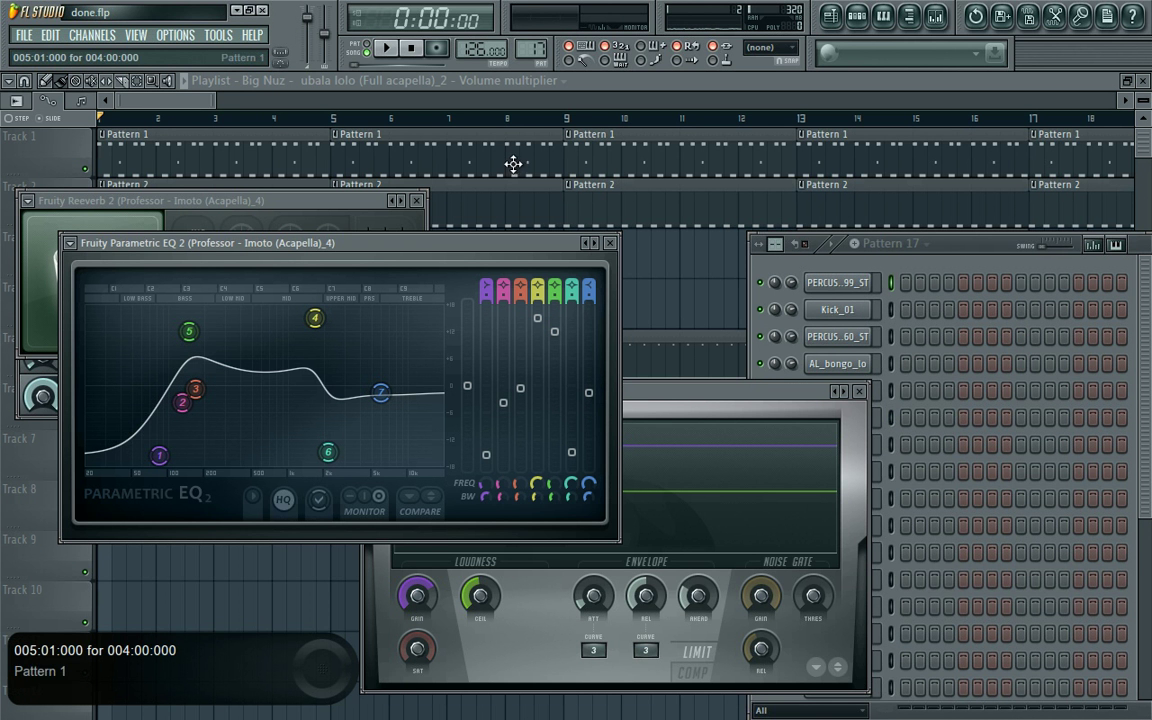
Zoom the playlist out until the whole song arrangement fits the width and its tracks can be overviewed
{"action": "left_click_drag", "start_coordinate": [215, 102], "coordinate": [1130, 101]}
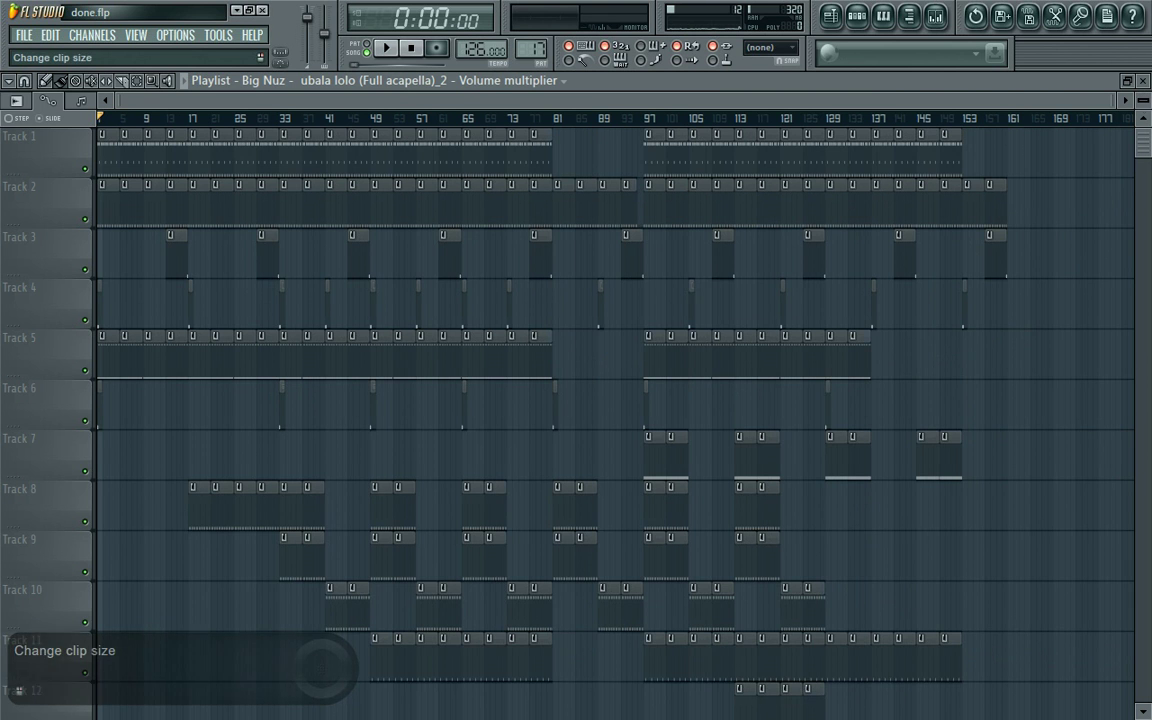
{"action": "scroll", "coordinate": [1143, 95], "scroll_direction": "down", "scroll_amount": 10}
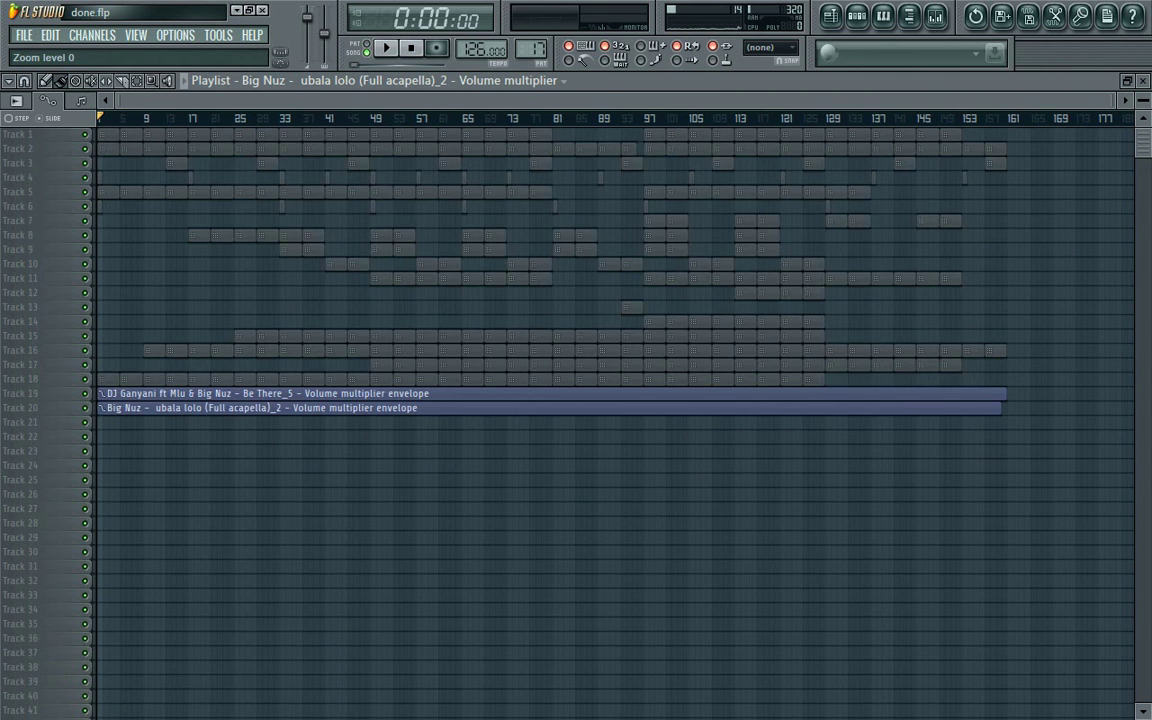
{"action": "scroll", "coordinate": [1143, 95], "scroll_direction": "up", "scroll_amount": 10}
Show the step sequencer, move it to the middle of the playlist, and look through its channels
{"action": "left_click", "coordinate": [857, 15]}
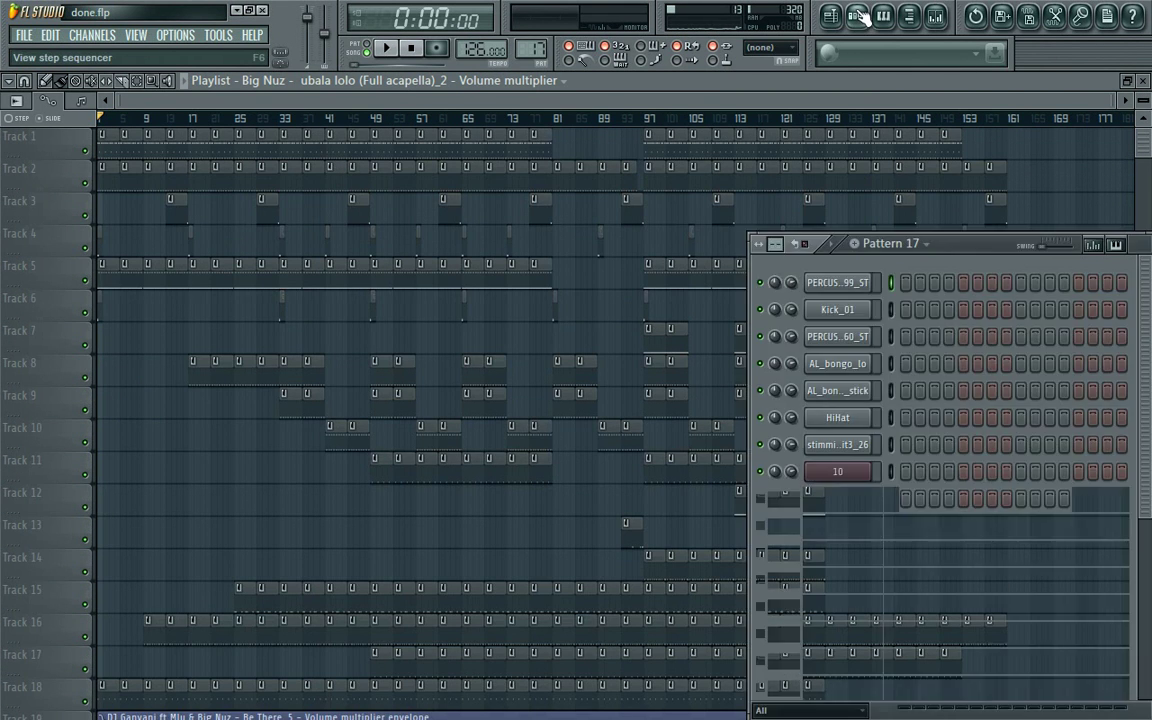
{"action": "left_click_drag", "start_coordinate": [967, 250], "coordinate": [571, 126]}
{"action": "scroll", "coordinate": [752, 360], "scroll_direction": "down", "scroll_amount": 2}
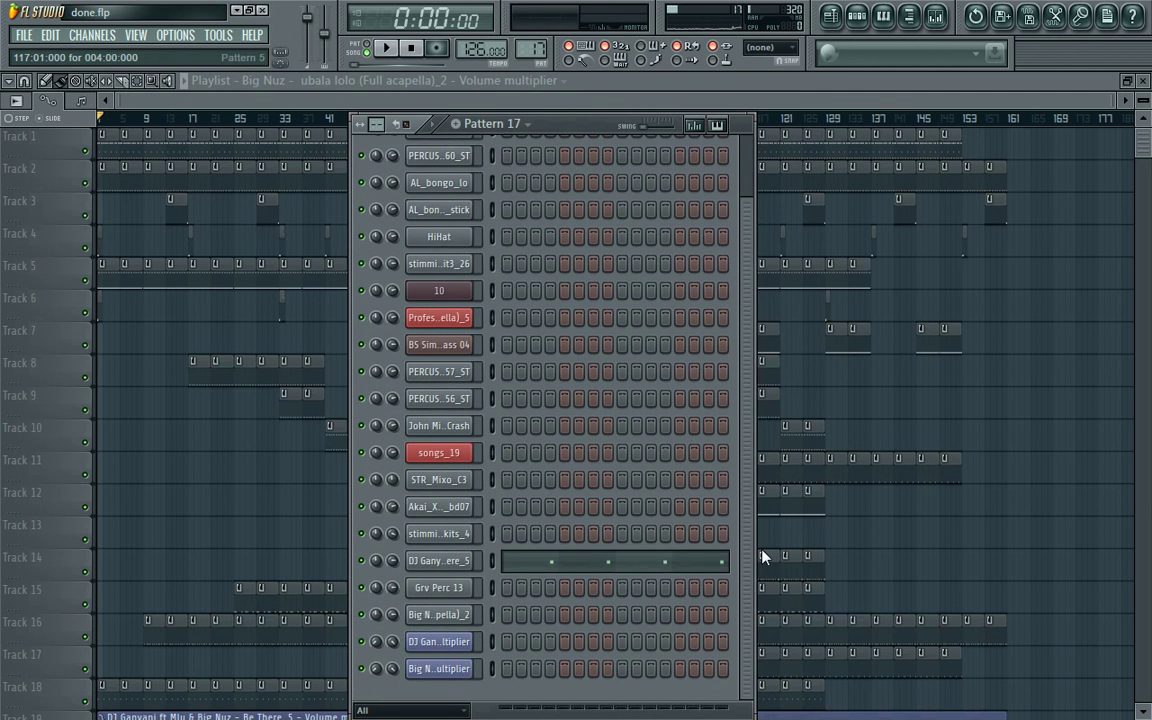
{"action": "key", "text": "super"}
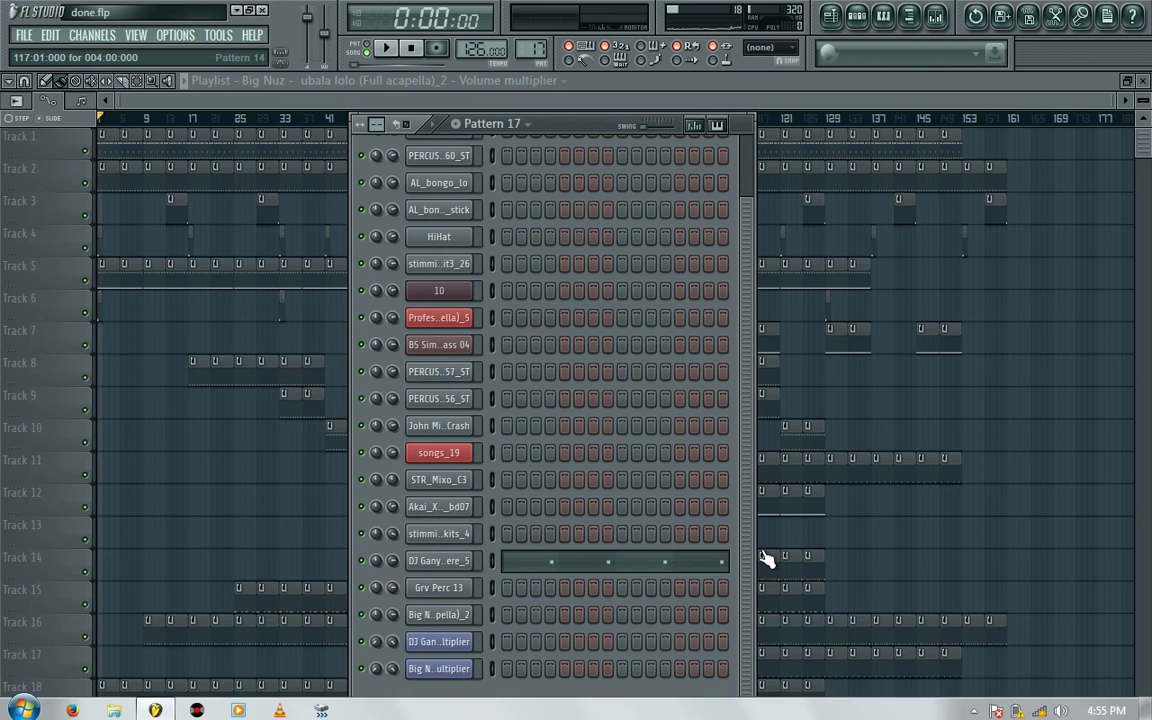
{"action": "key", "text": "super"}
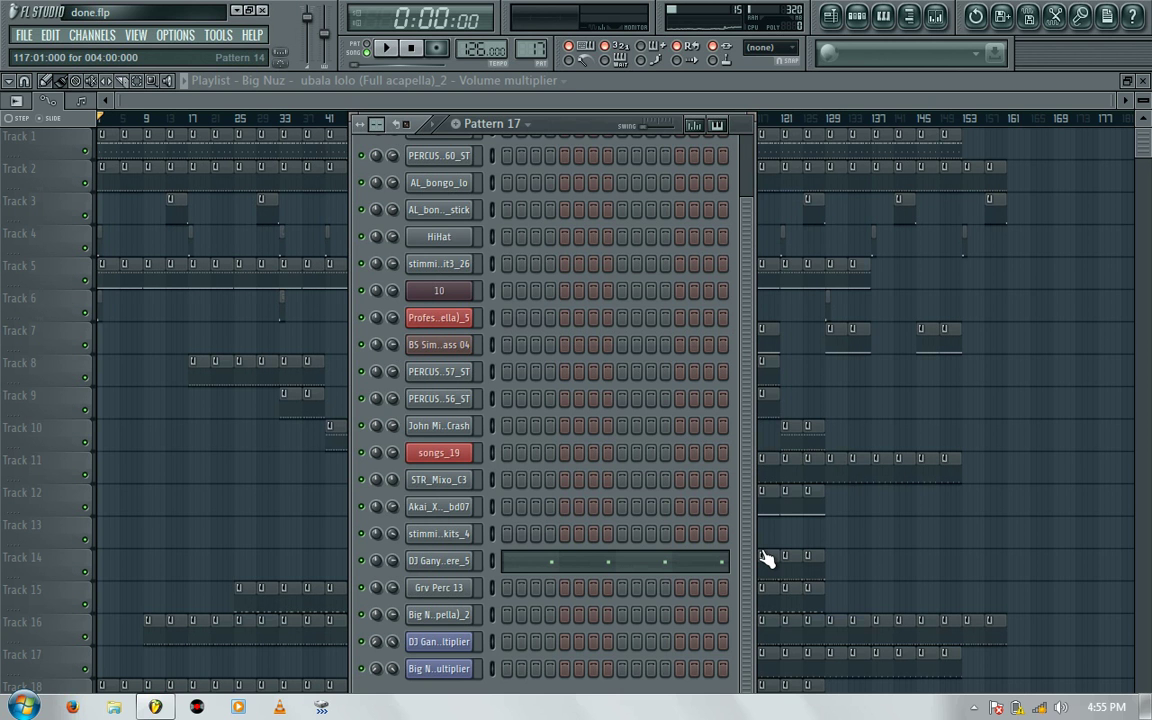
{"action": "key", "text": "super"}
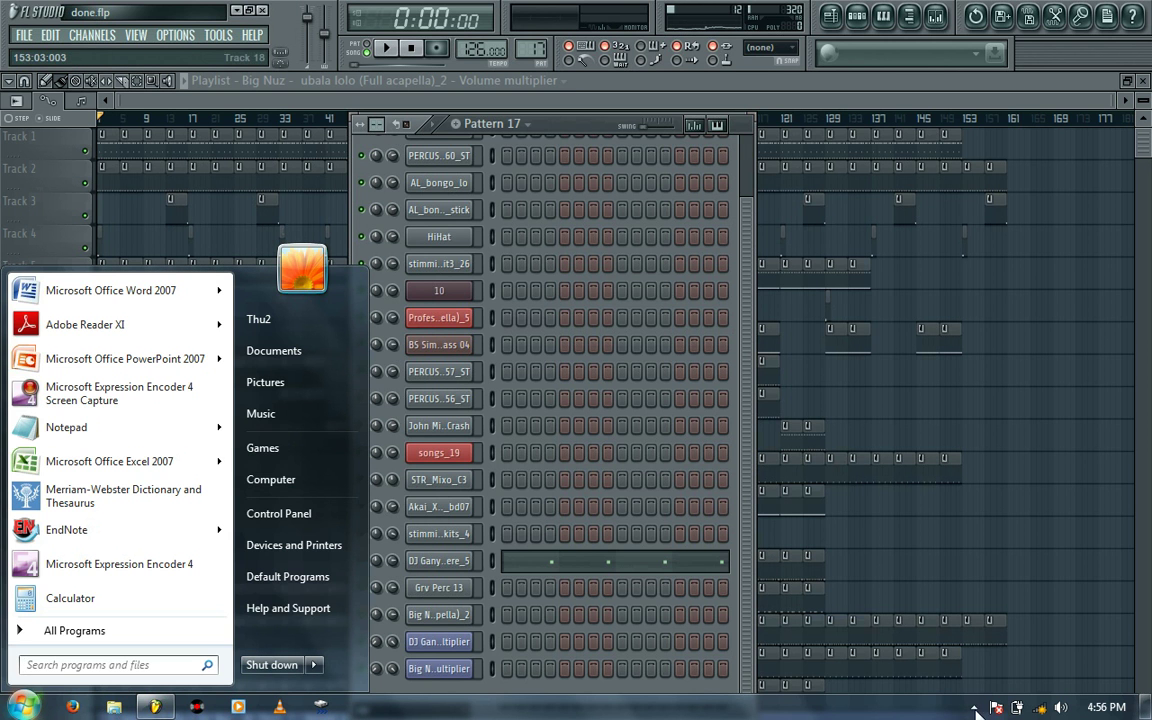
{"action": "key", "text": "super+b"}
{"action": "key", "text": "Return"}
{"action": "right_click", "coordinate": [1001, 625]}
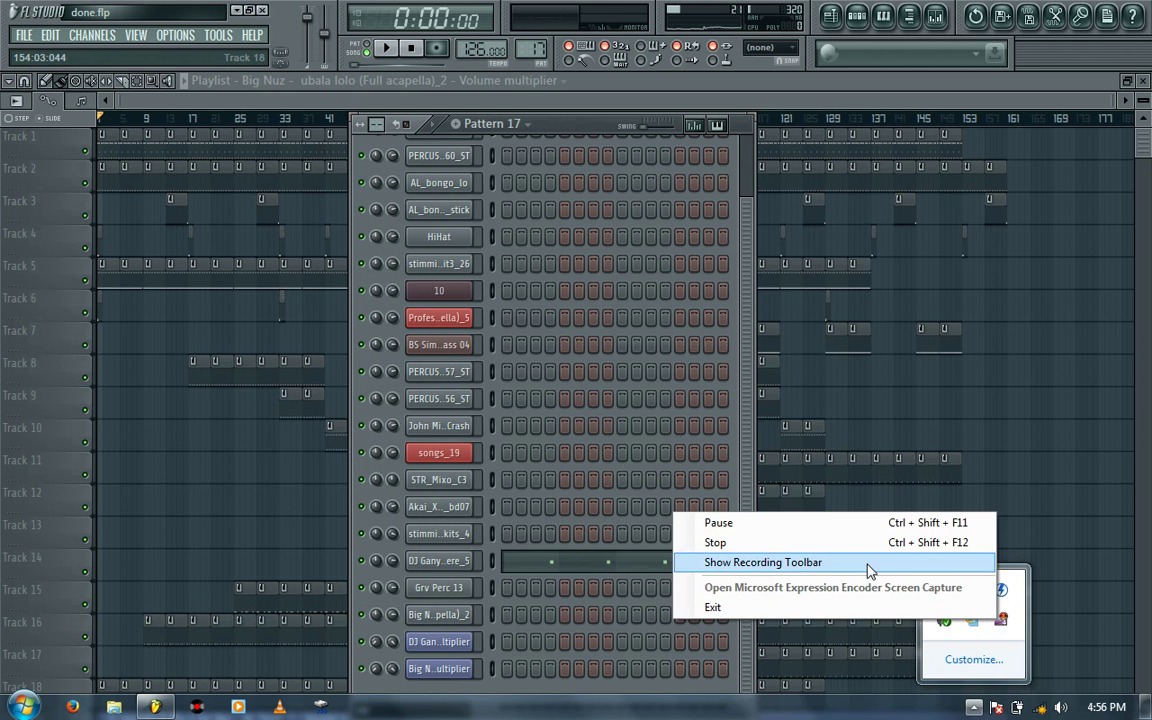
{"action": "left_click", "coordinate": [869, 640]}
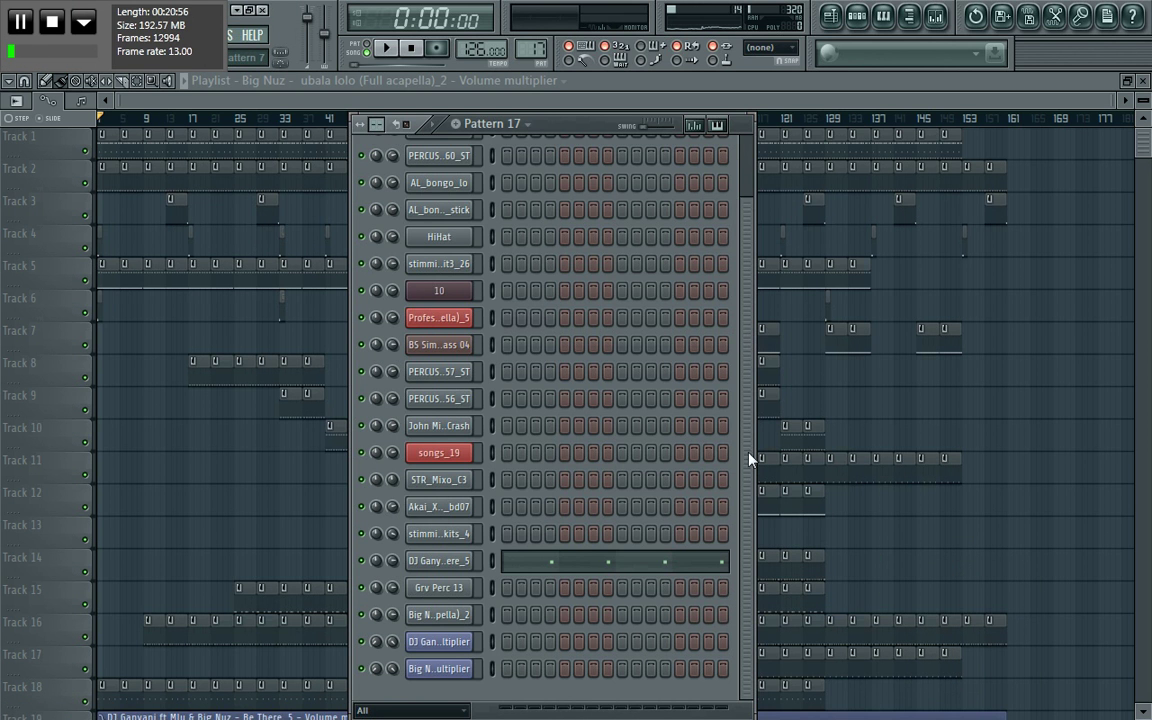
Select Pattern 1, switch playback to pattern mode, and play the pattern briefly before stopping it
{"action": "scroll", "coordinate": [741, 281], "scroll_direction": "up", "scroll_amount": 2}
{"action": "scroll", "coordinate": [741, 281], "scroll_direction": "up", "scroll_amount": 1}
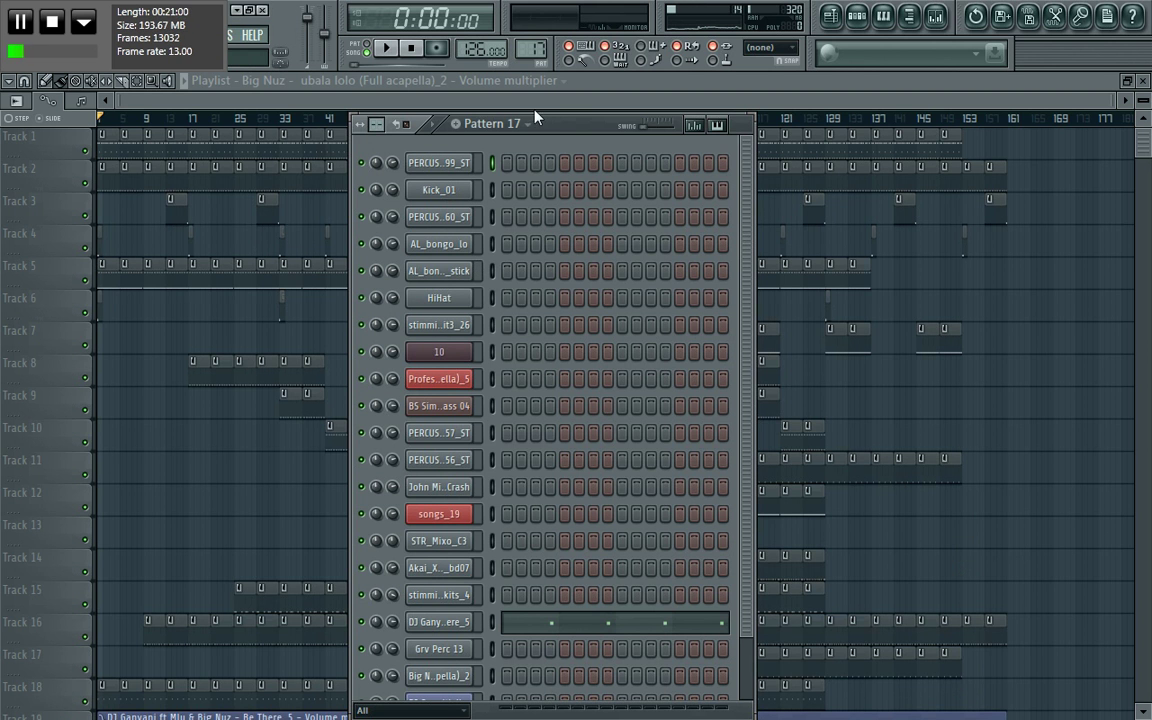
{"action": "left_click_drag", "start_coordinate": [532, 48], "coordinate": [532, 90]}
{"action": "left_click", "coordinate": [368, 45]}
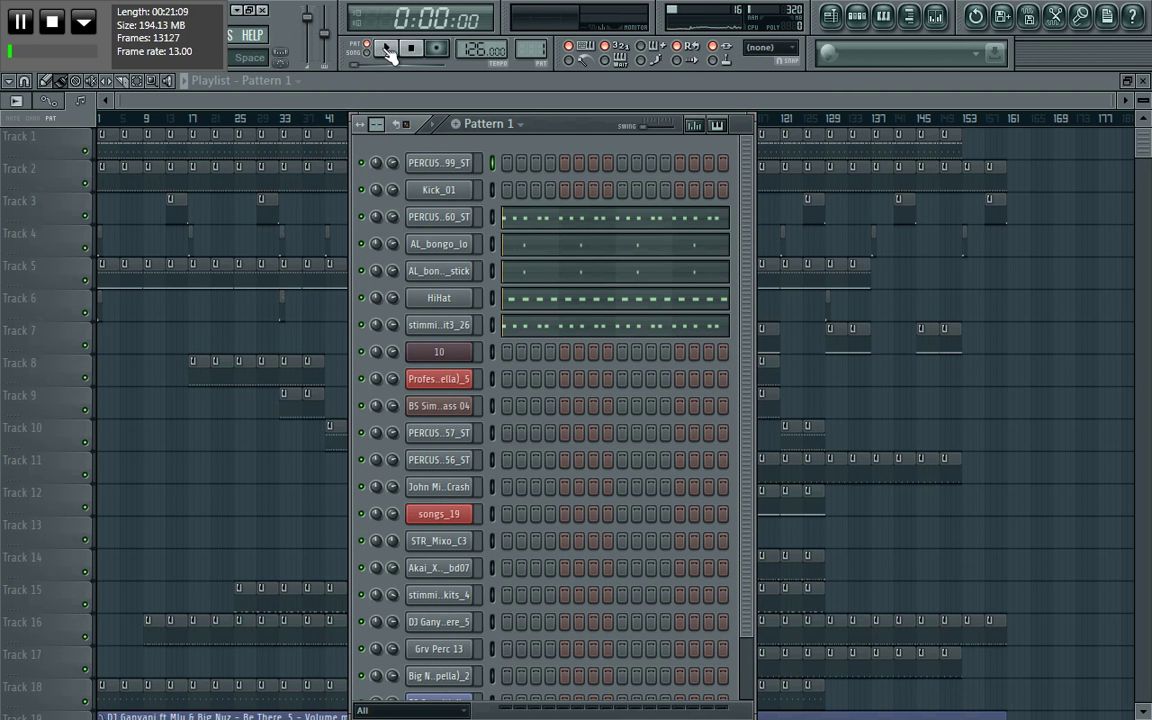
{"action": "left_click", "coordinate": [392, 52]}
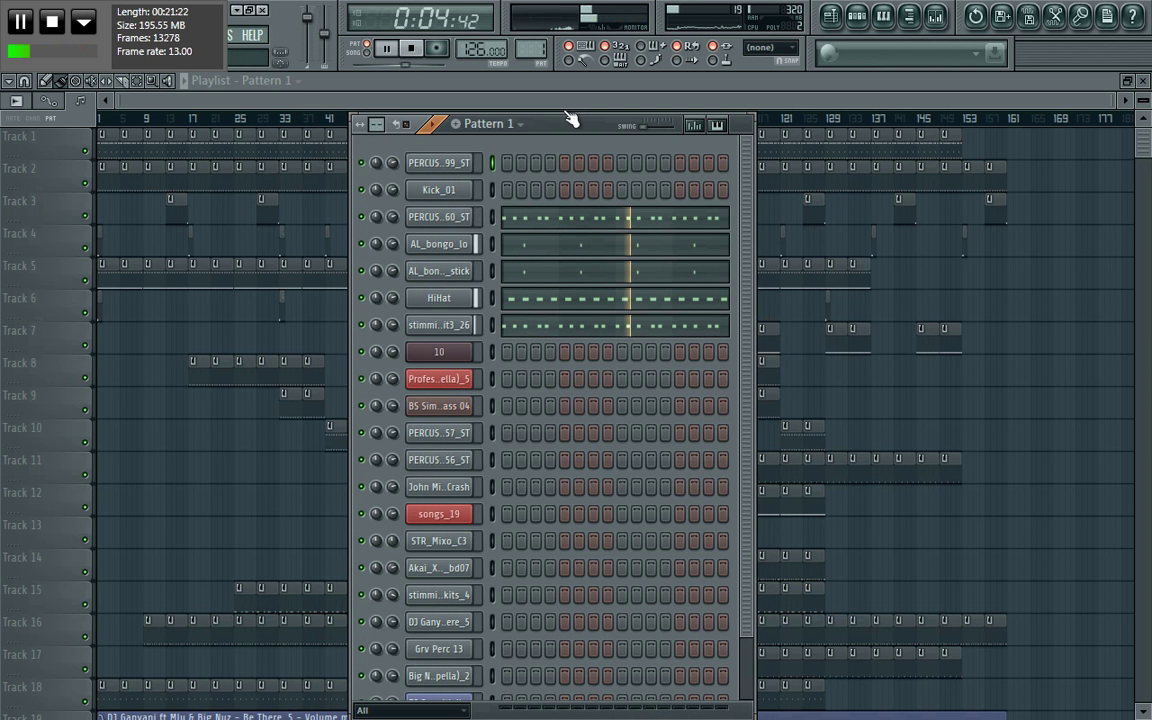
{"action": "key", "text": "space"}
Switch playback to song mode, play the start of the arrangement, and stop it
{"action": "left_click", "coordinate": [360, 52]}
{"action": "left_click", "coordinate": [397, 58]}
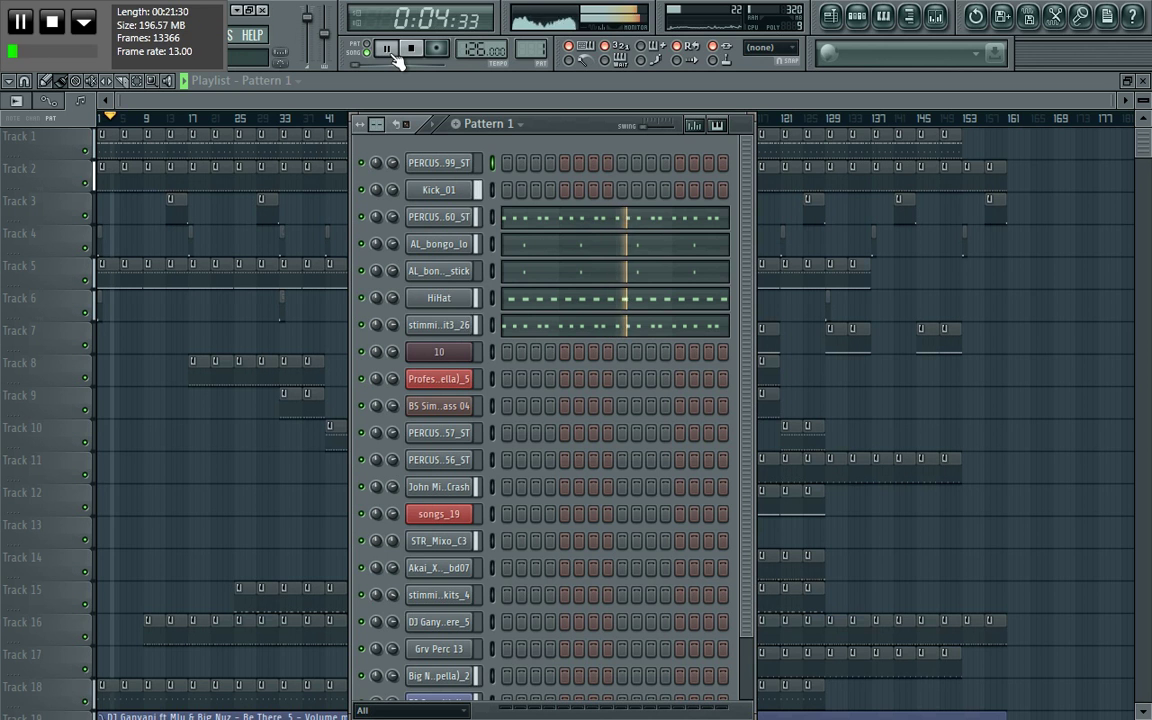
{"action": "left_click", "coordinate": [404, 50]}
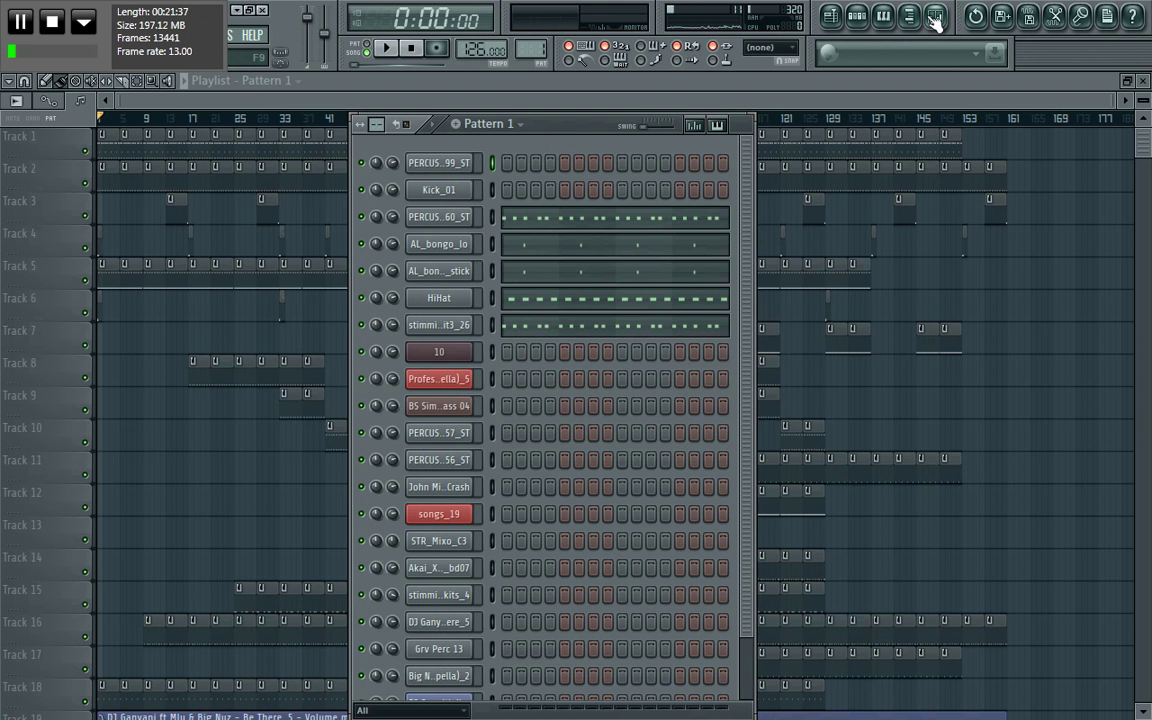
Open the mixer, place it fully in view, and examine the effects on the PERCUSSN099_ST track
{"action": "left_click", "coordinate": [831, 15]}
{"action": "left_click_drag", "start_coordinate": [648, 140], "coordinate": [836, 77]}
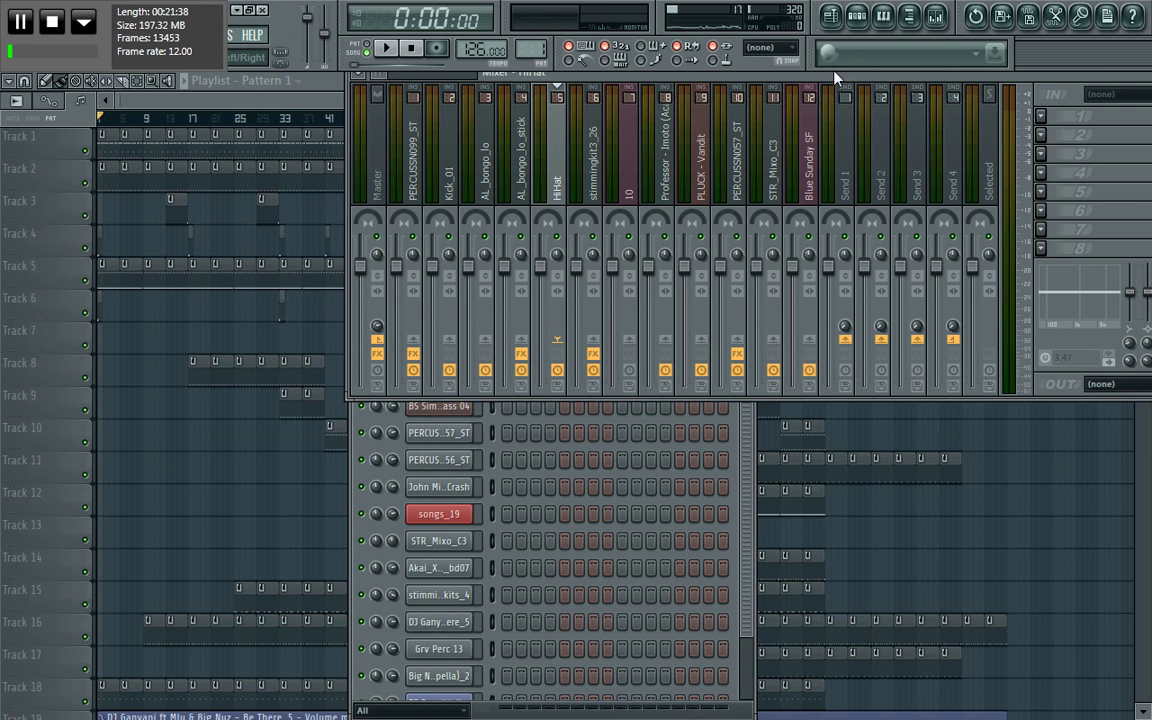
{"action": "left_click_drag", "start_coordinate": [694, 84], "coordinate": [751, 183]}
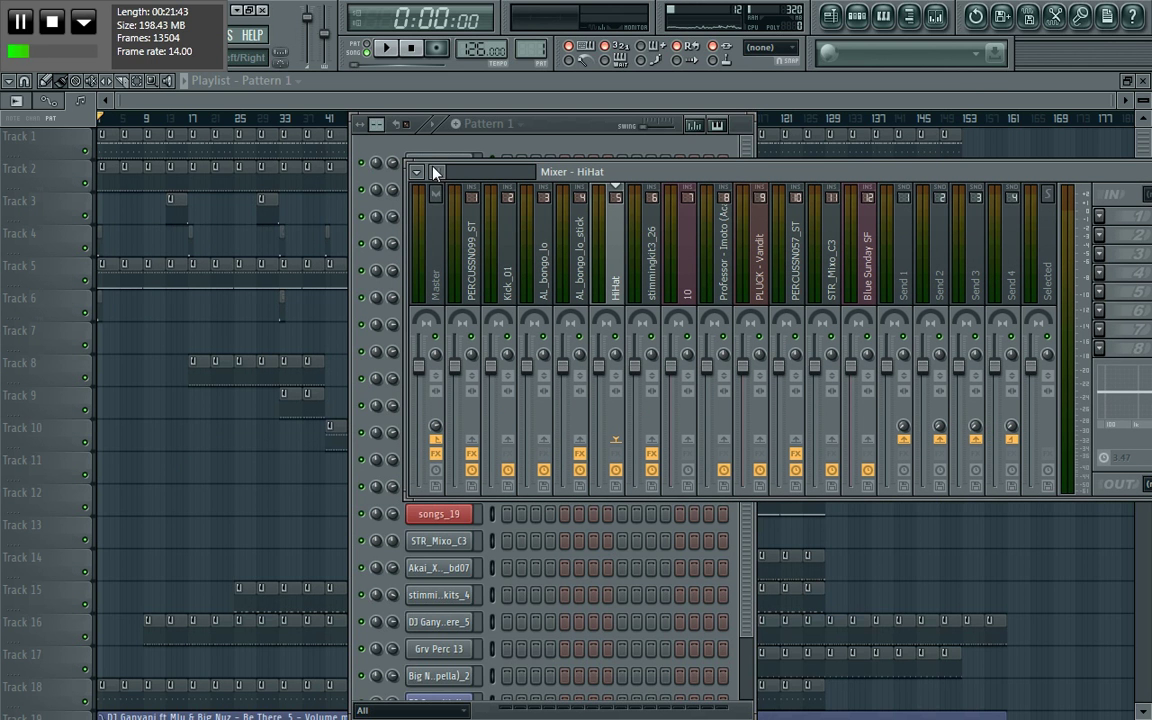
{"action": "left_click", "coordinate": [474, 266]}
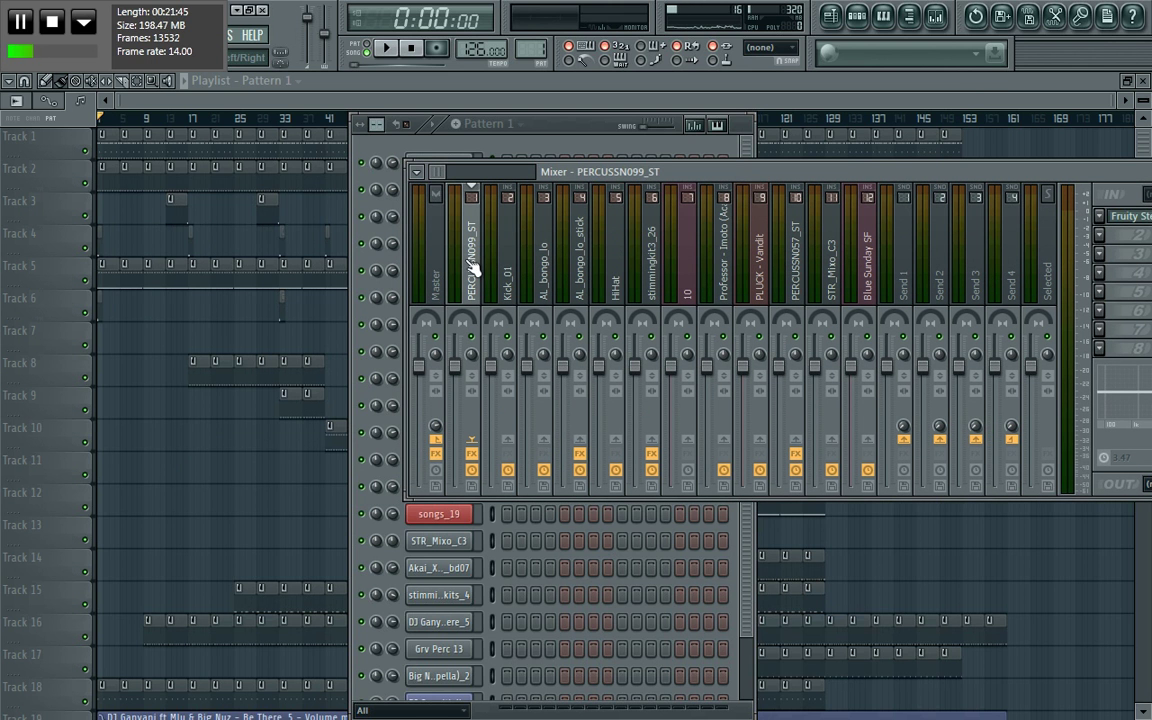
{"action": "left_click_drag", "start_coordinate": [657, 181], "coordinate": [467, 190]}
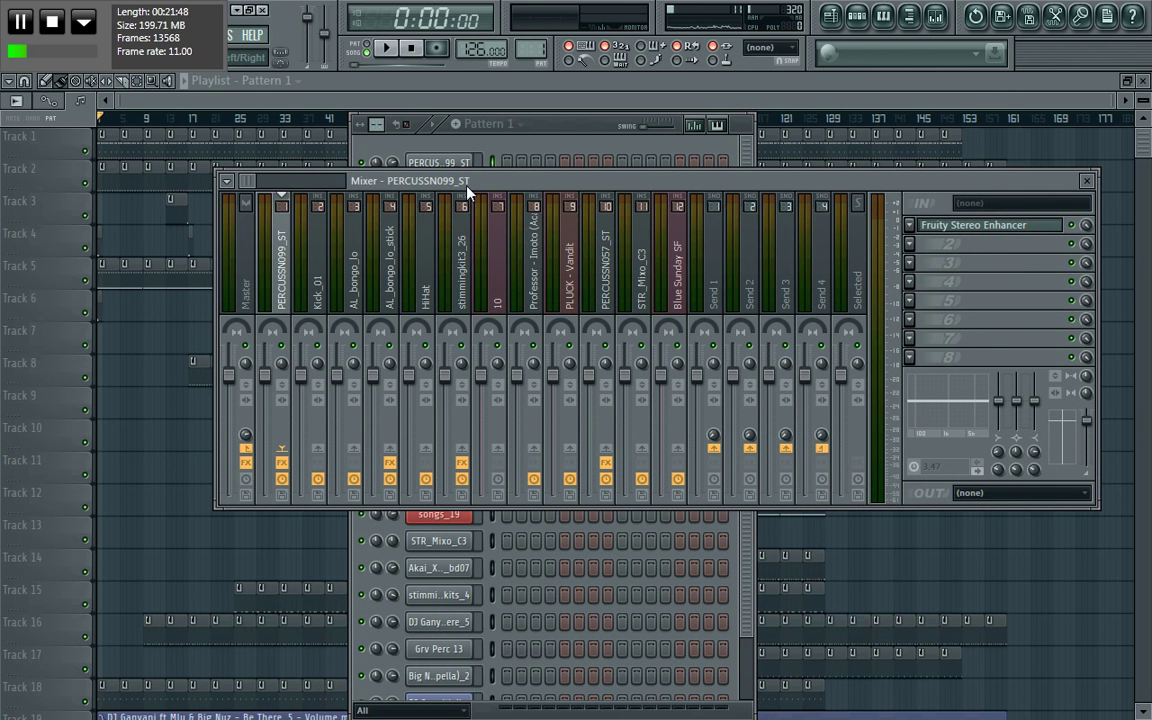
{"action": "left_click", "coordinate": [1011, 229]}
{"action": "left_click", "coordinate": [1011, 229]}
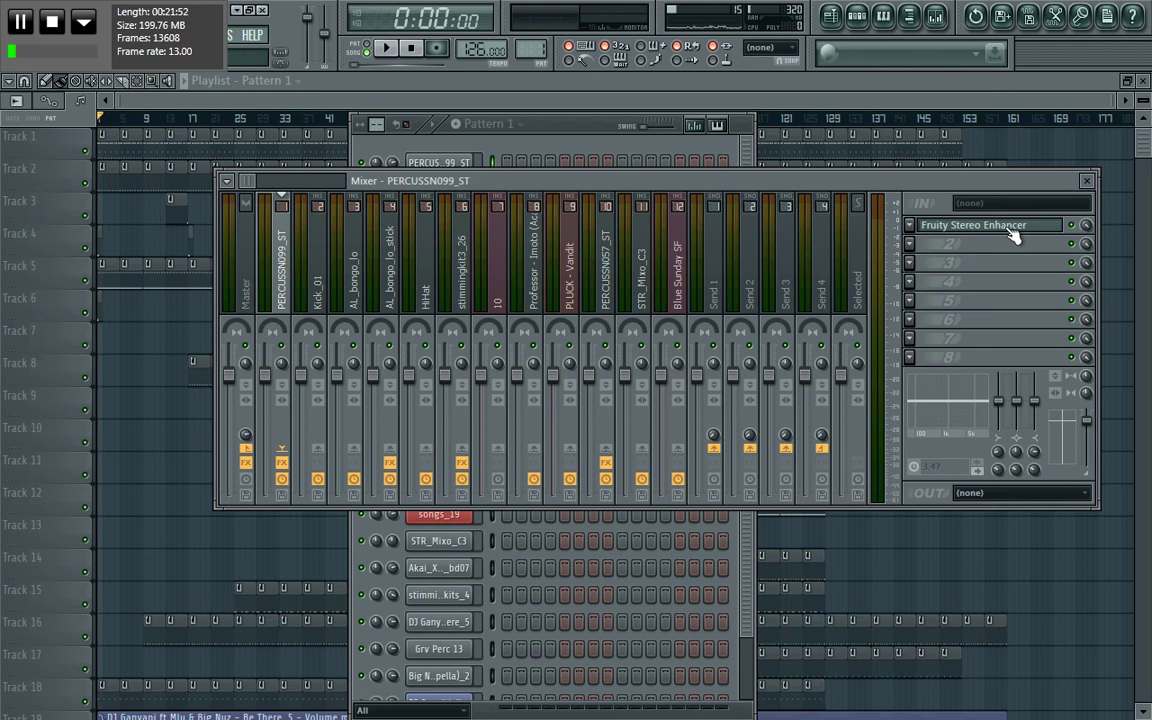
Go through the mixer tracks from Kick_01 to Insert 14 to examine their effects, dismissing the low-battery warning
{"action": "key", "text": "Right"}
{"action": "key", "text": "Right"}
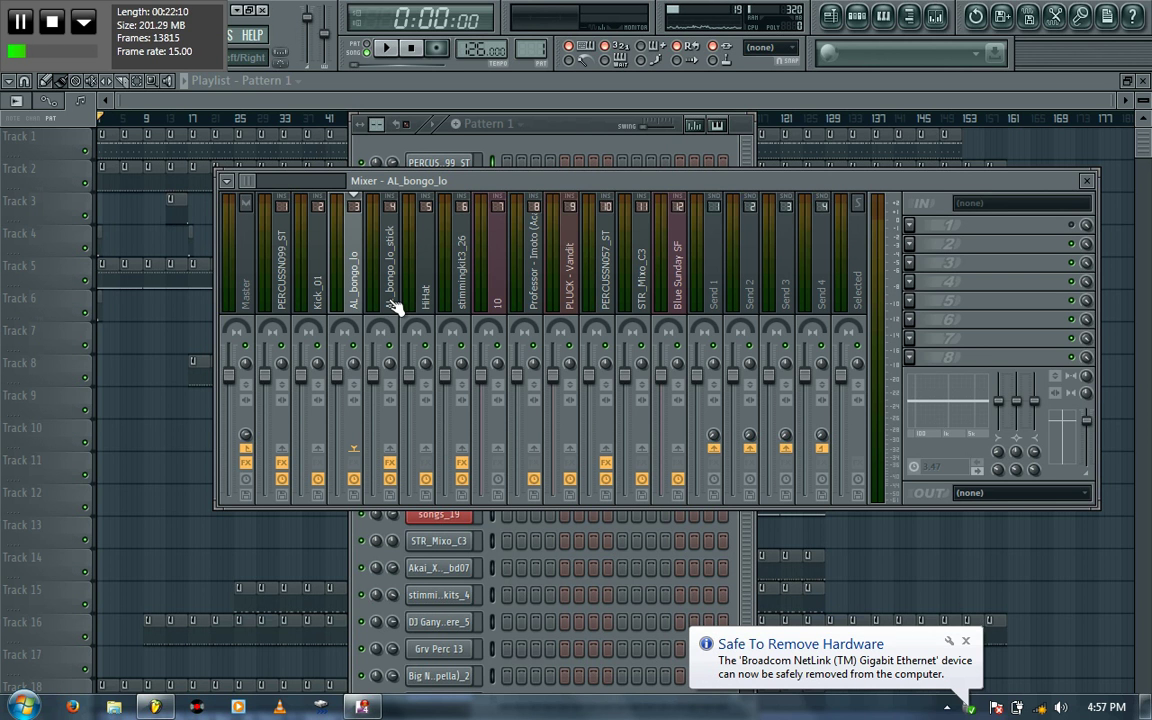
{"action": "left_click", "coordinate": [394, 305]}
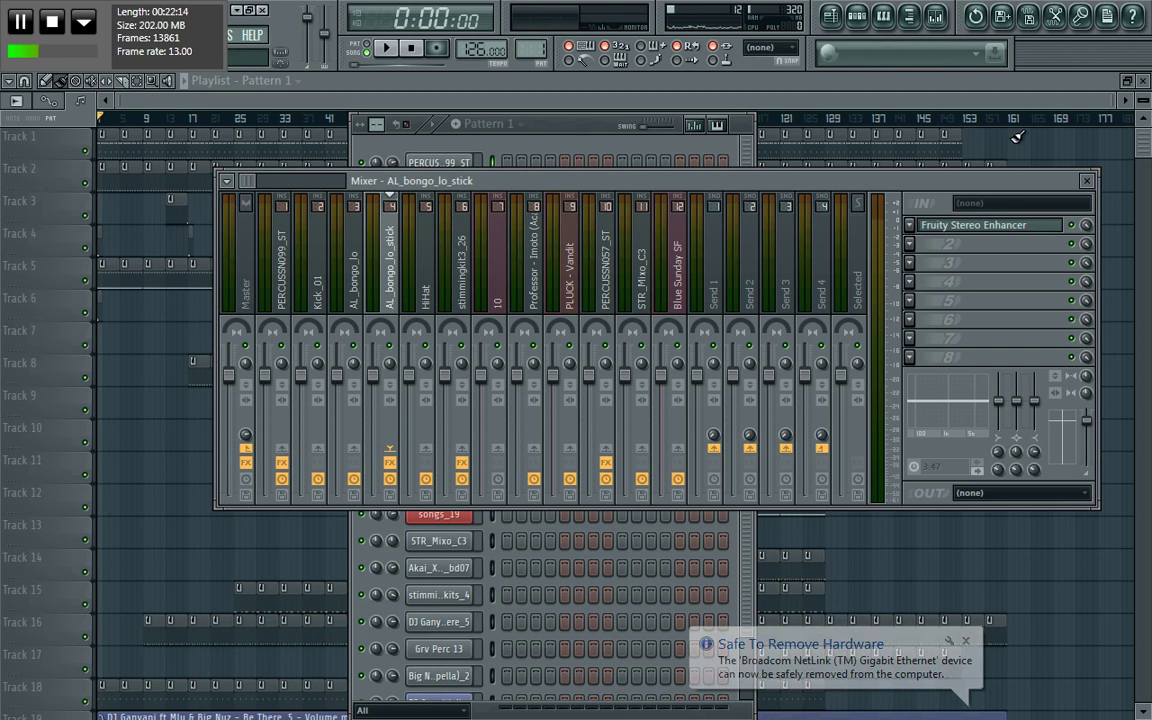
{"action": "left_click", "coordinate": [435, 300]}
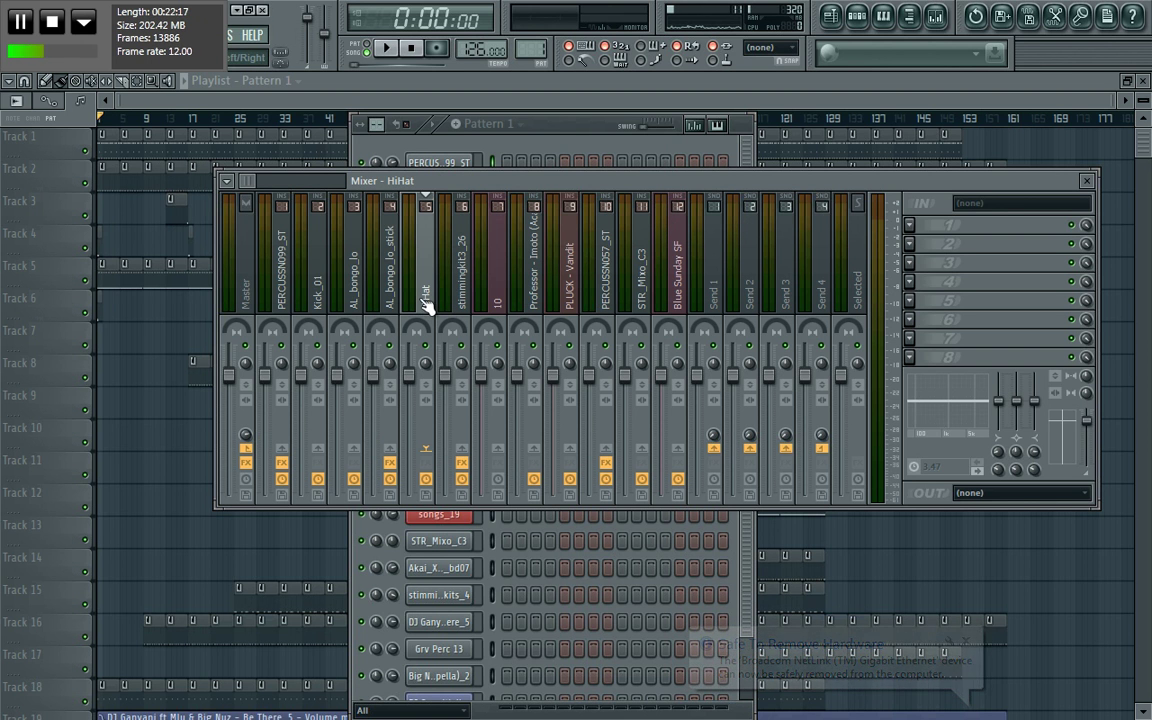
{"action": "key", "text": "Right"}
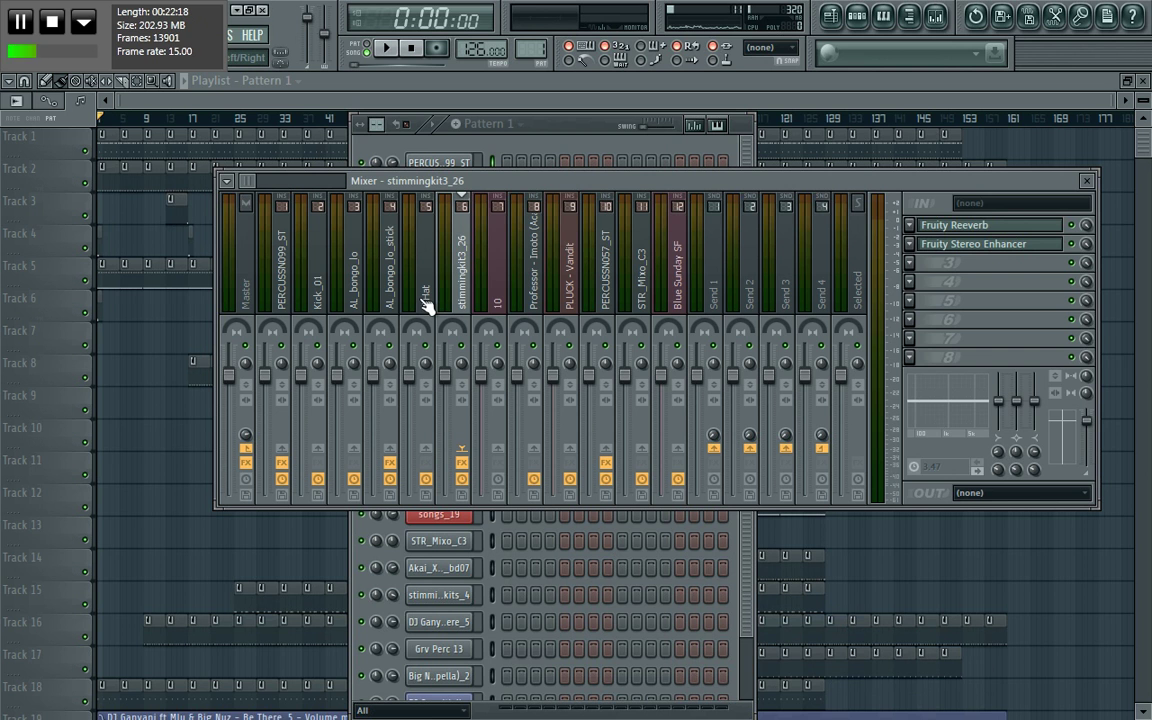
{"action": "key", "text": "Right"}
{"action": "key", "text": "Right"}
{"action": "key", "text": "Right"}
{"action": "key", "text": "Right"}
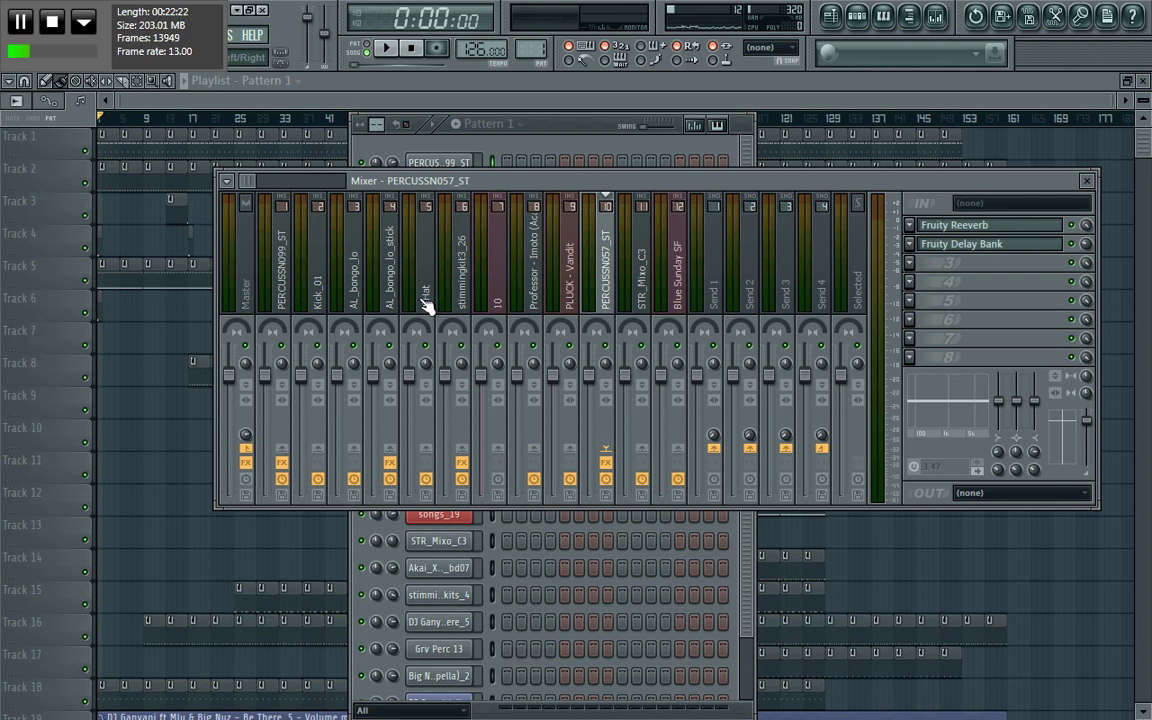
{"action": "key", "text": "Right"}
{"action": "key", "text": "Right"}
{"action": "key", "text": "Right"}
{"action": "key", "text": "Right"}
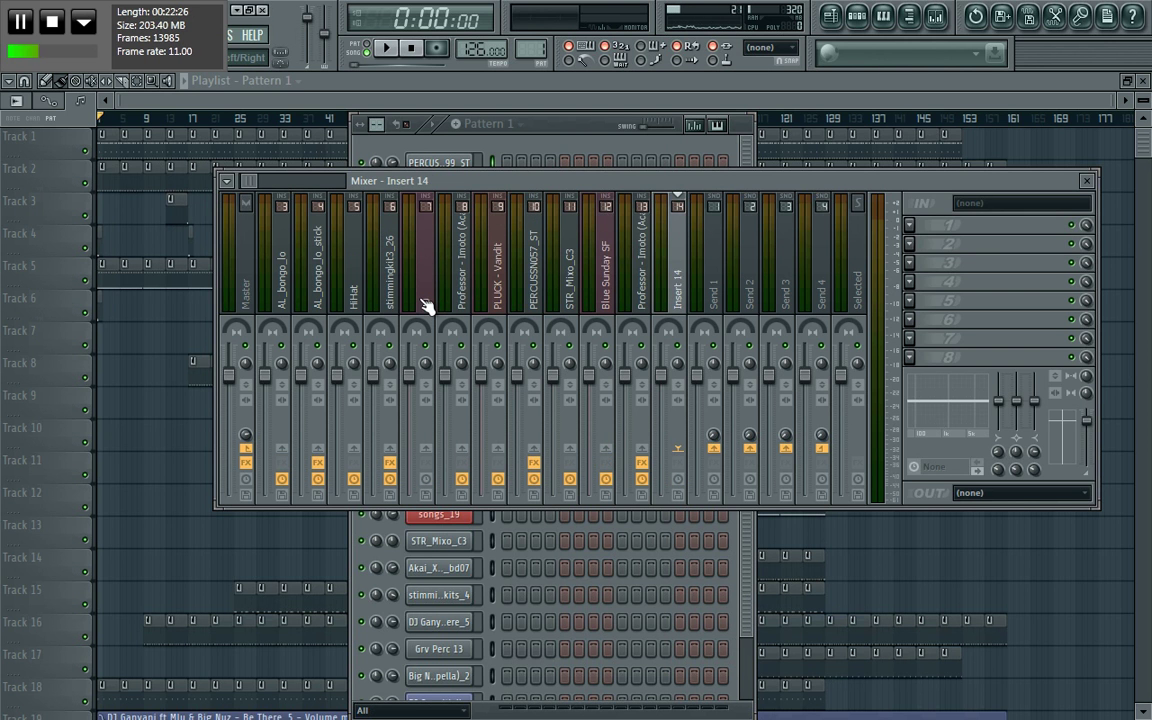
{"action": "key", "text": "Left"}
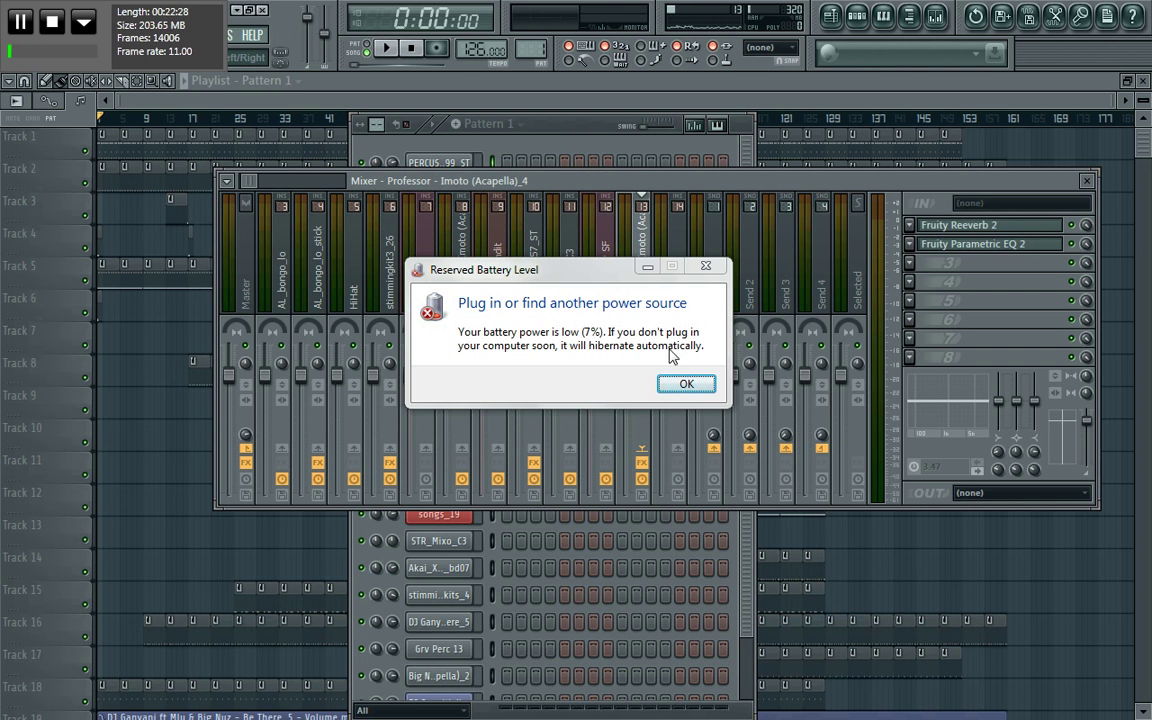
{"action": "left_click", "coordinate": [703, 388]}
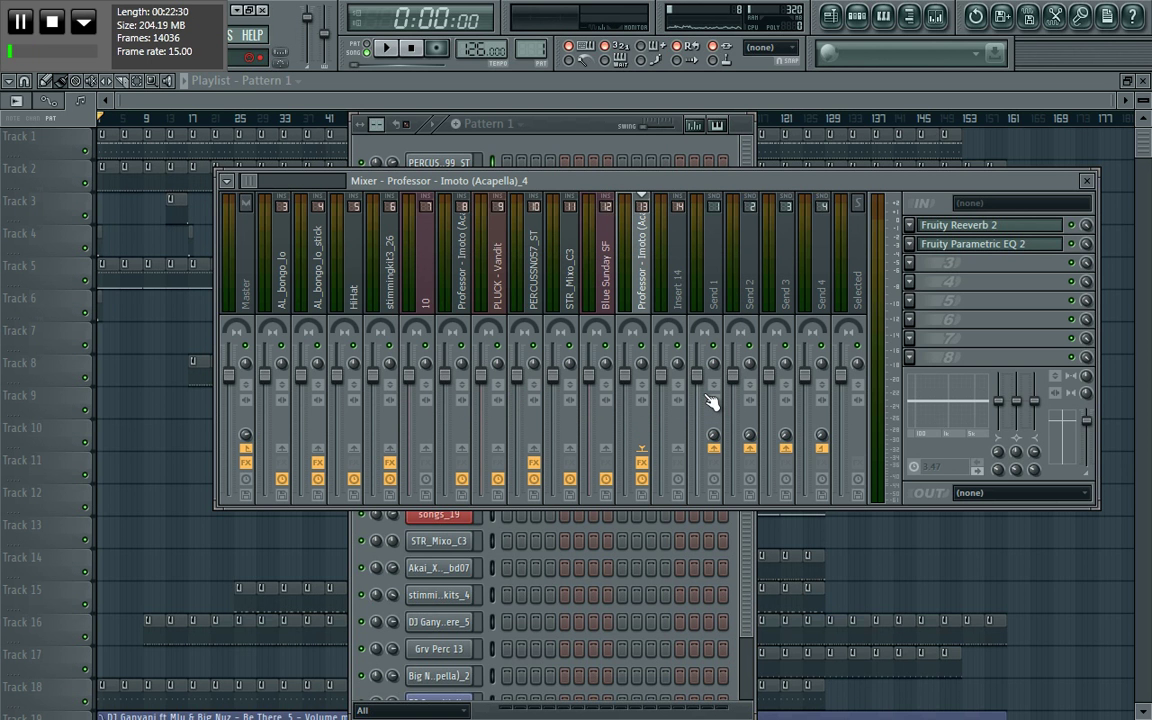
Return to the first mixer tracks and select PERCUSSN099_ST
{"action": "key", "text": "super"}
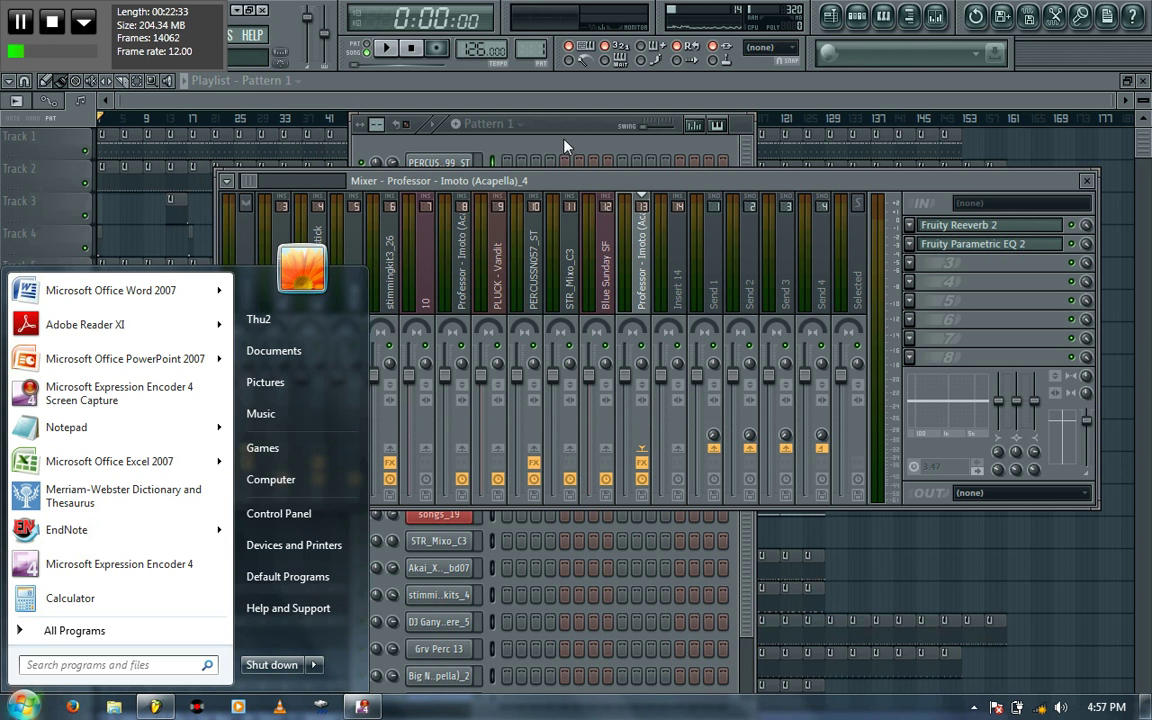
{"action": "left_click", "coordinate": [567, 181]}
{"action": "mouse_move", "coordinate": [243, 181]}
{"action": "left_mouse_down"}
{"action": "mouse_move", "coordinate": [254, 188]}
{"action": "mouse_move", "coordinate": [241, 188]}
{"action": "left_mouse_up"}
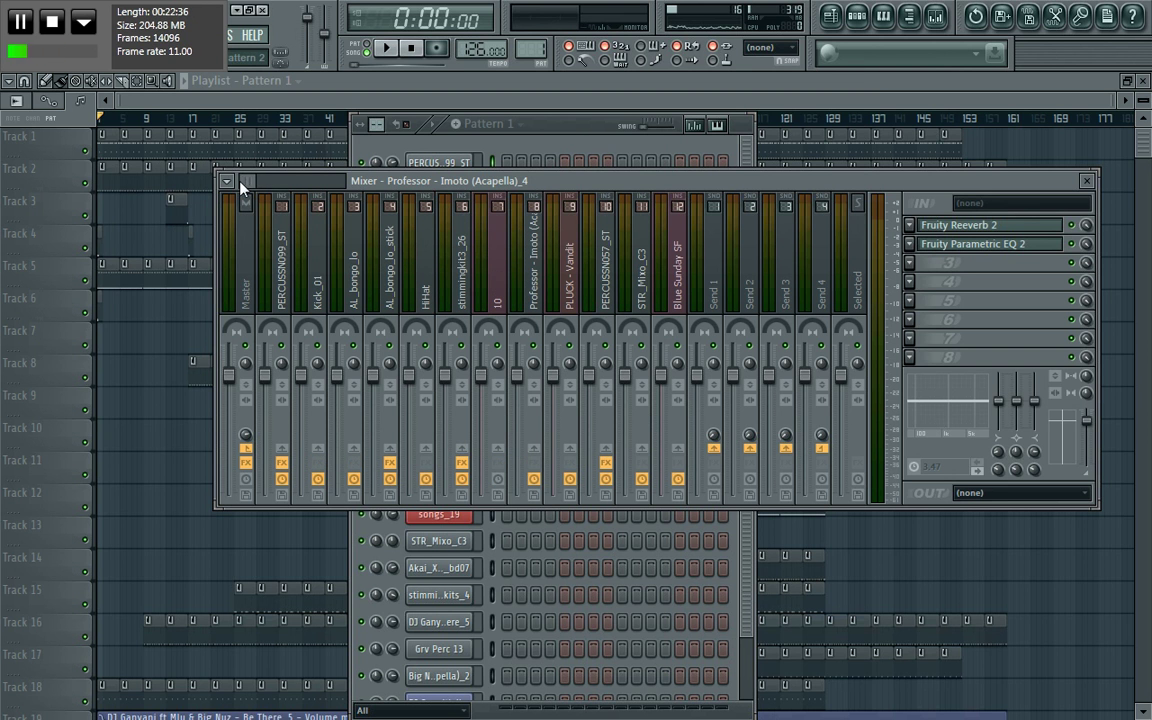
{"action": "left_click", "coordinate": [290, 298]}
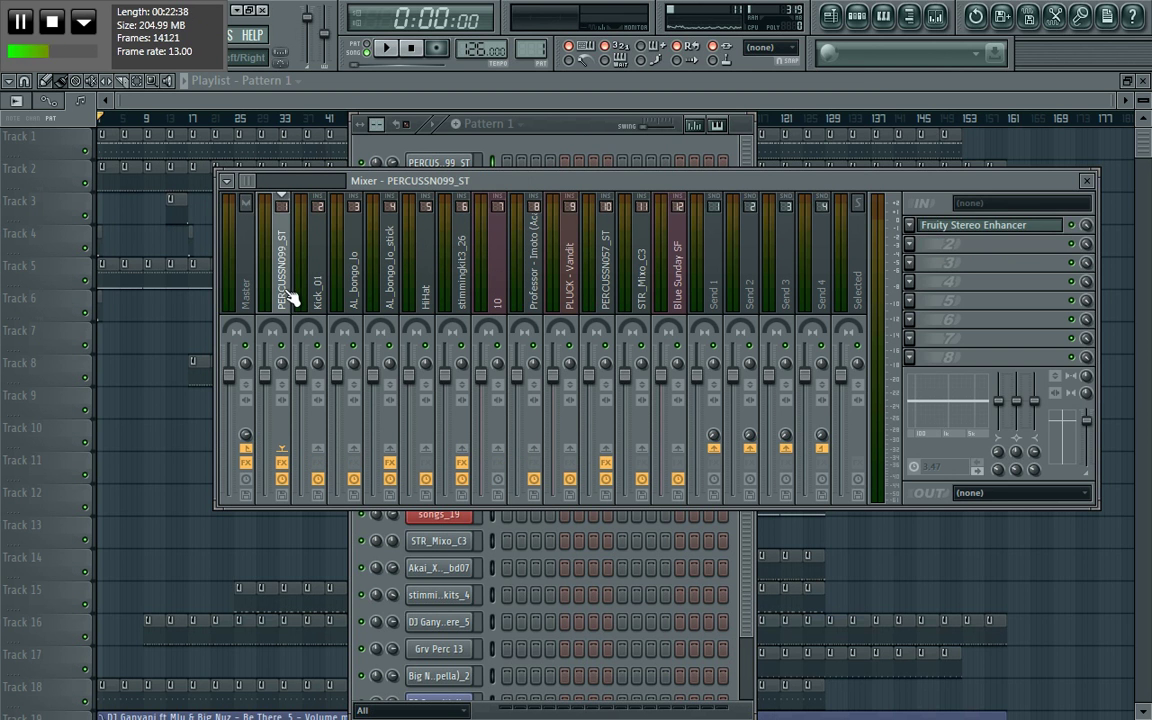
Examine the channel settings and mixer-track assignments of the channels from PERCUSSN099_ST down to stimmingkit3_26
{"action": "left_click", "coordinate": [488, 148]}
{"action": "left_click", "coordinate": [448, 165]}
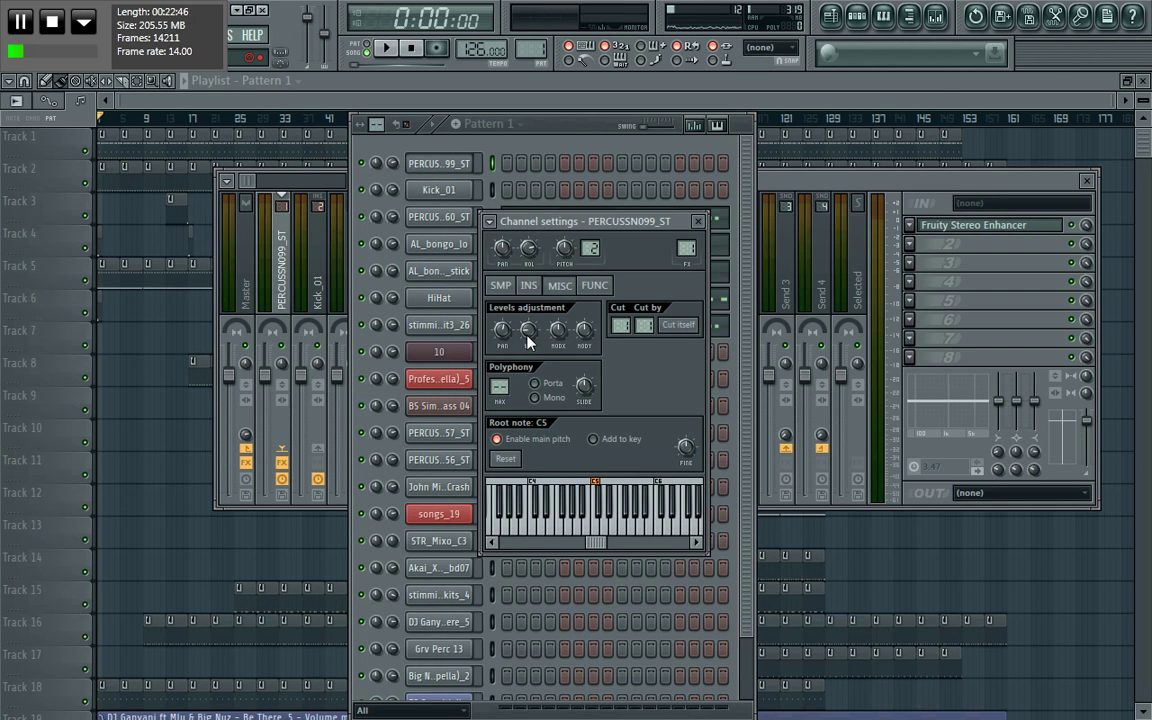
{"action": "left_click", "coordinate": [448, 195]}
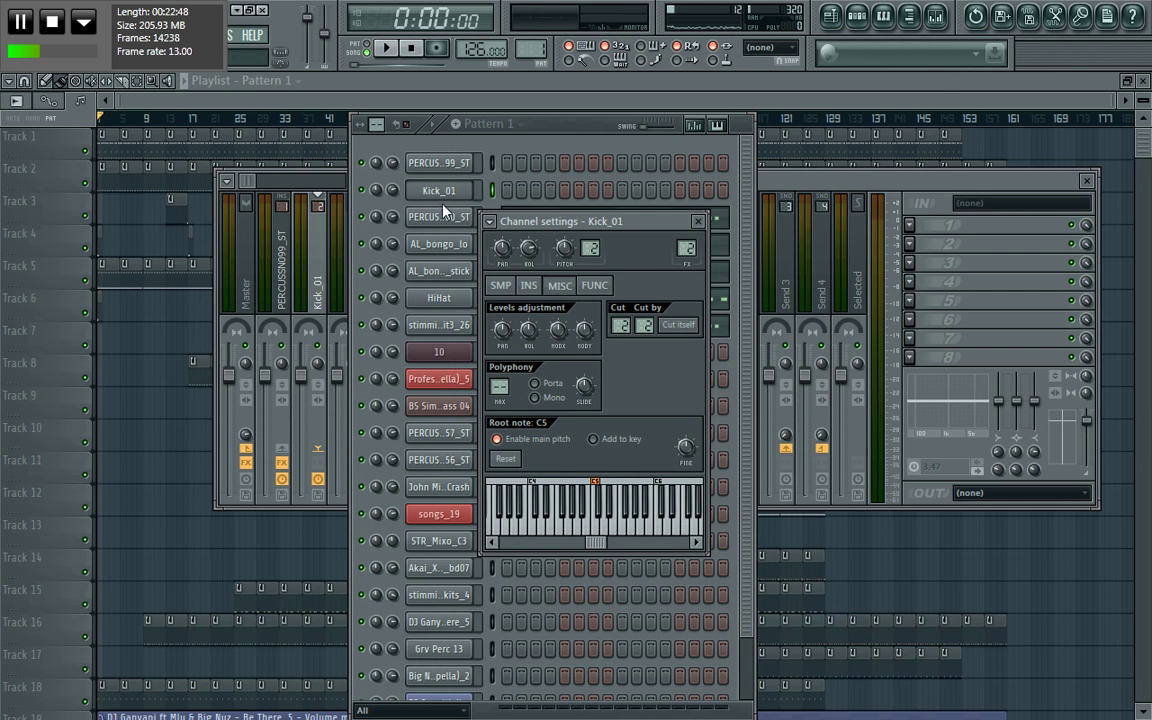
{"action": "left_click", "coordinate": [450, 217]}
{"action": "left_click", "coordinate": [452, 248]}
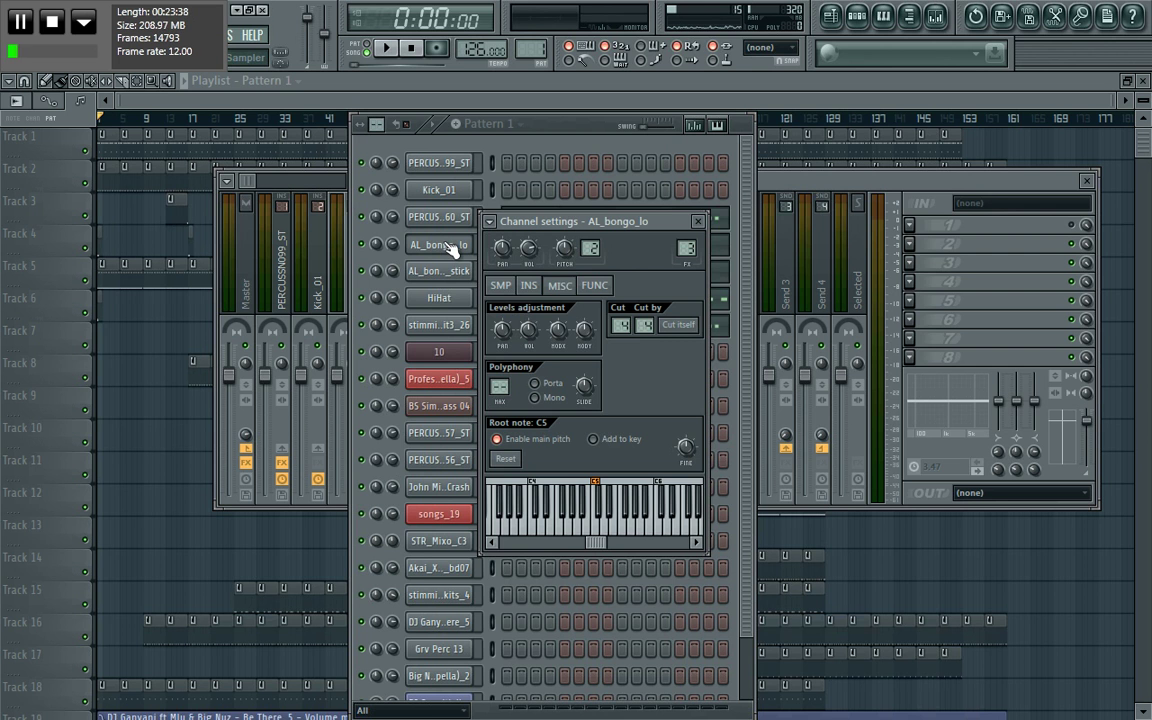
{"action": "left_click", "coordinate": [455, 272]}
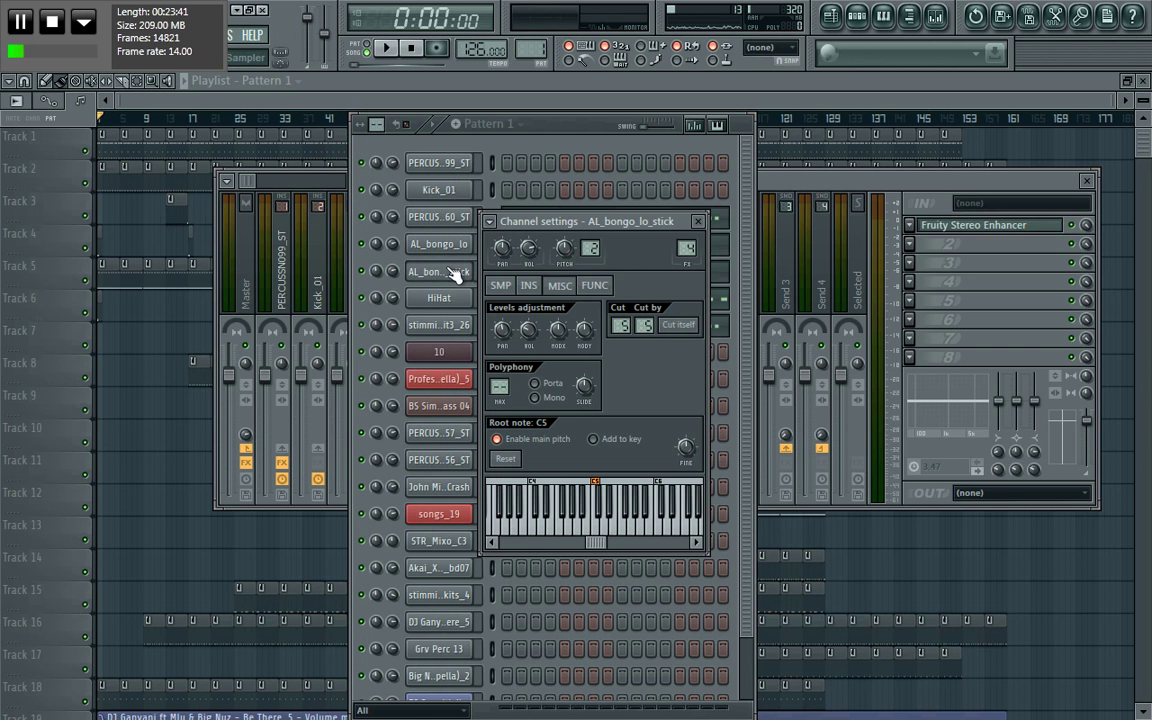
{"action": "left_click", "coordinate": [455, 298]}
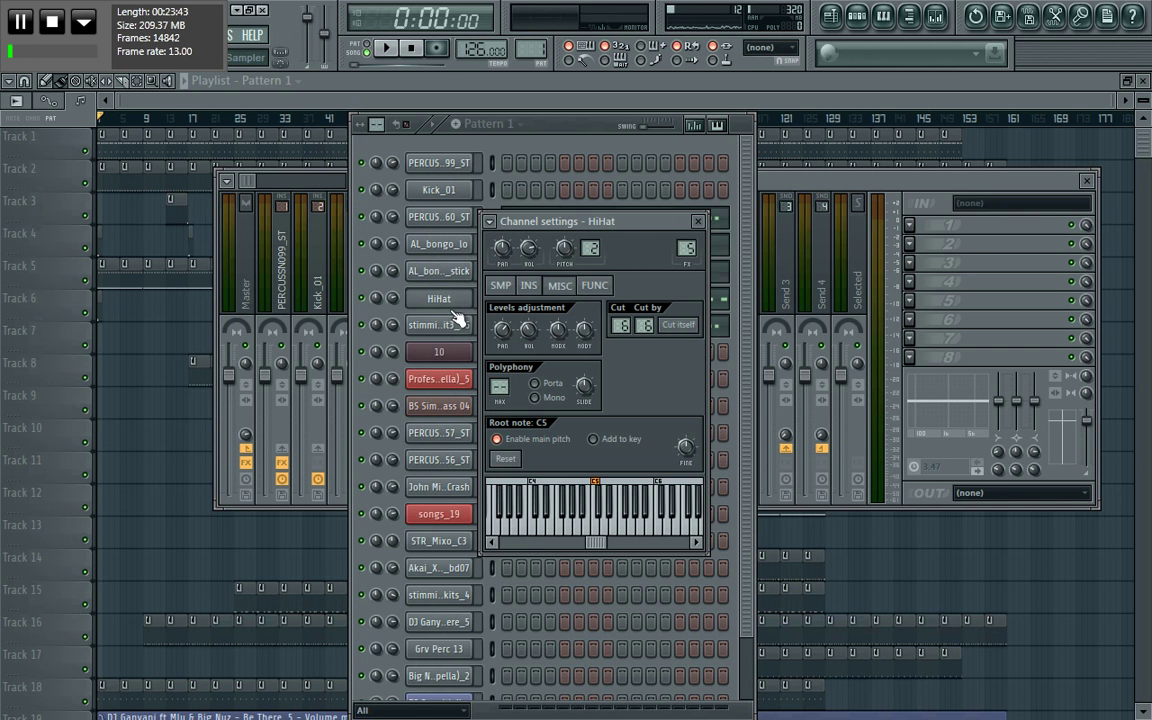
{"action": "left_click", "coordinate": [457, 326]}
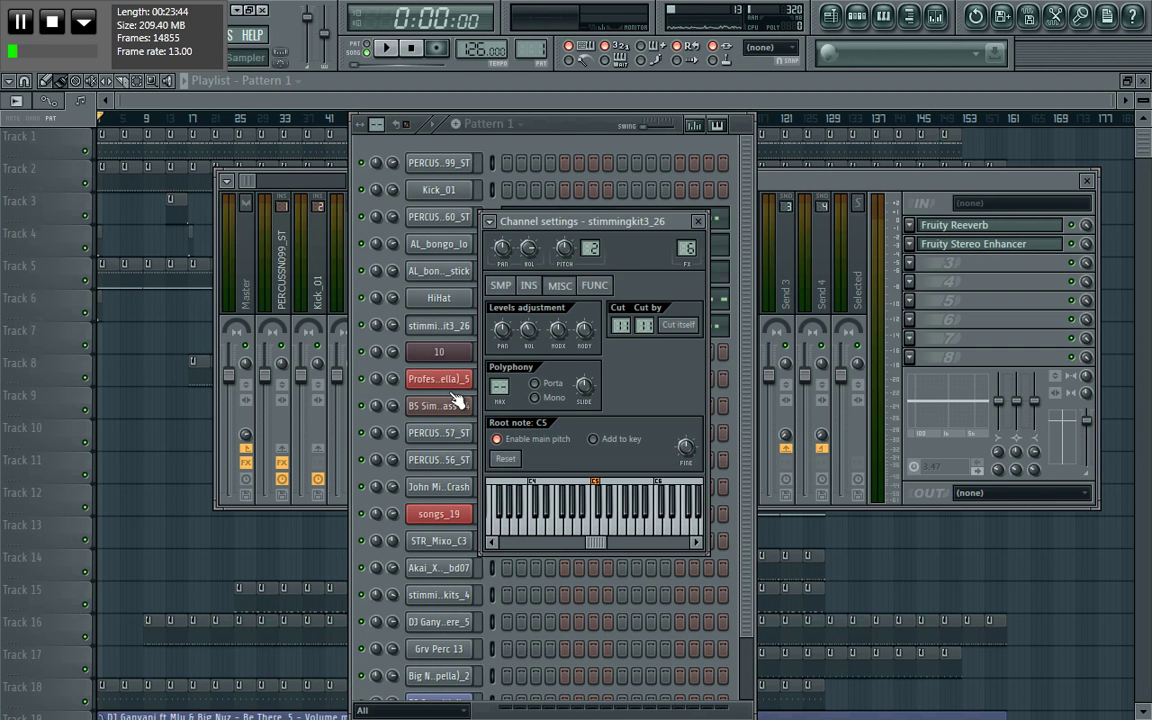
Examine the mixer-track assignments of the lower channels, including STR_Mixo_C3, stimming-kits_4, Grv Perc 13 and the two vocal samples
{"action": "left_click", "coordinate": [455, 487]}
{"action": "left_click", "coordinate": [455, 541]}
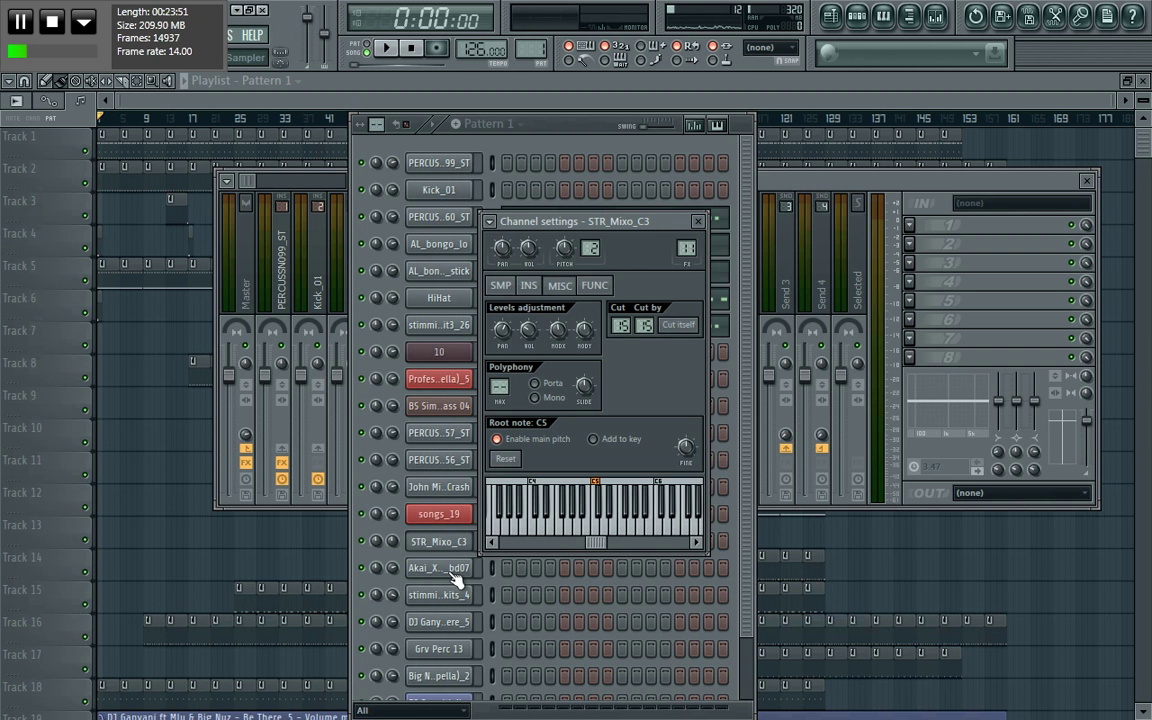
{"action": "left_click", "coordinate": [455, 595]}
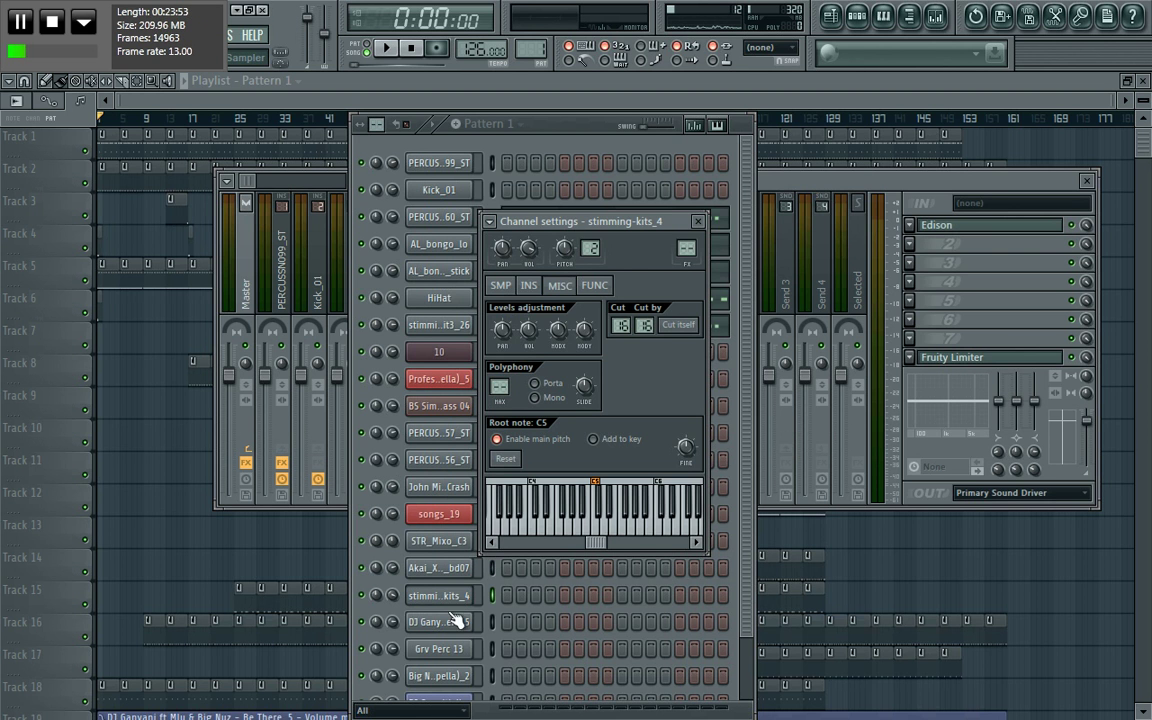
{"action": "left_click", "coordinate": [452, 622]}
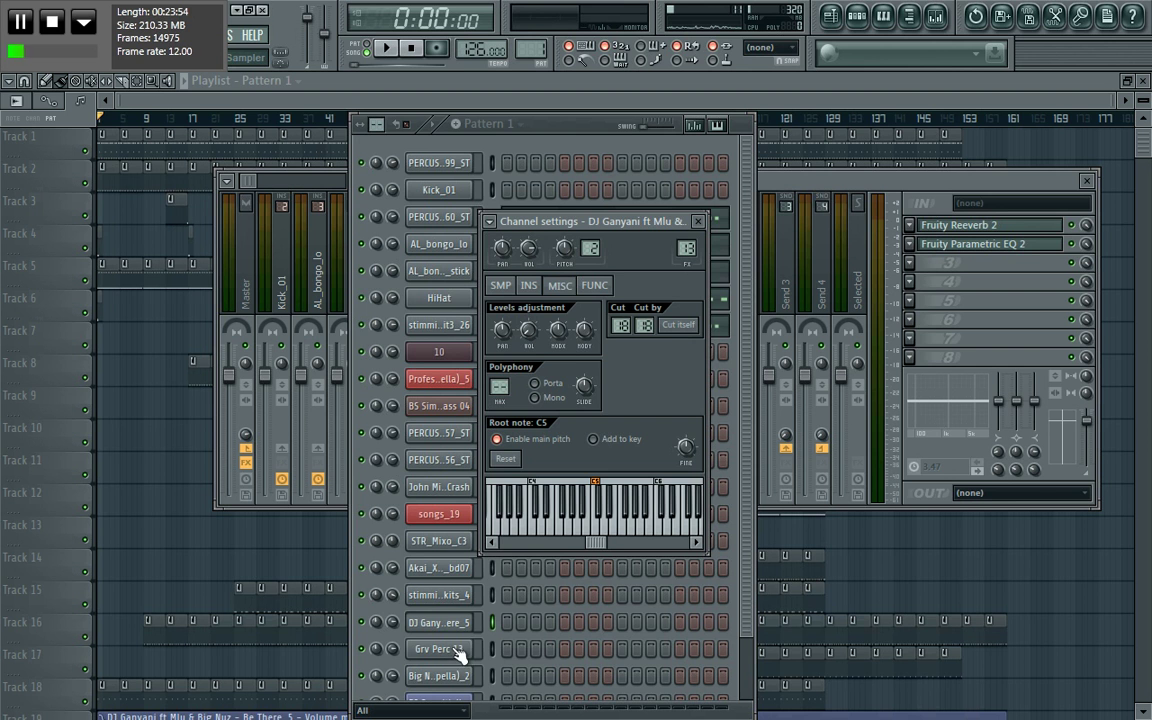
{"action": "left_click", "coordinate": [460, 650]}
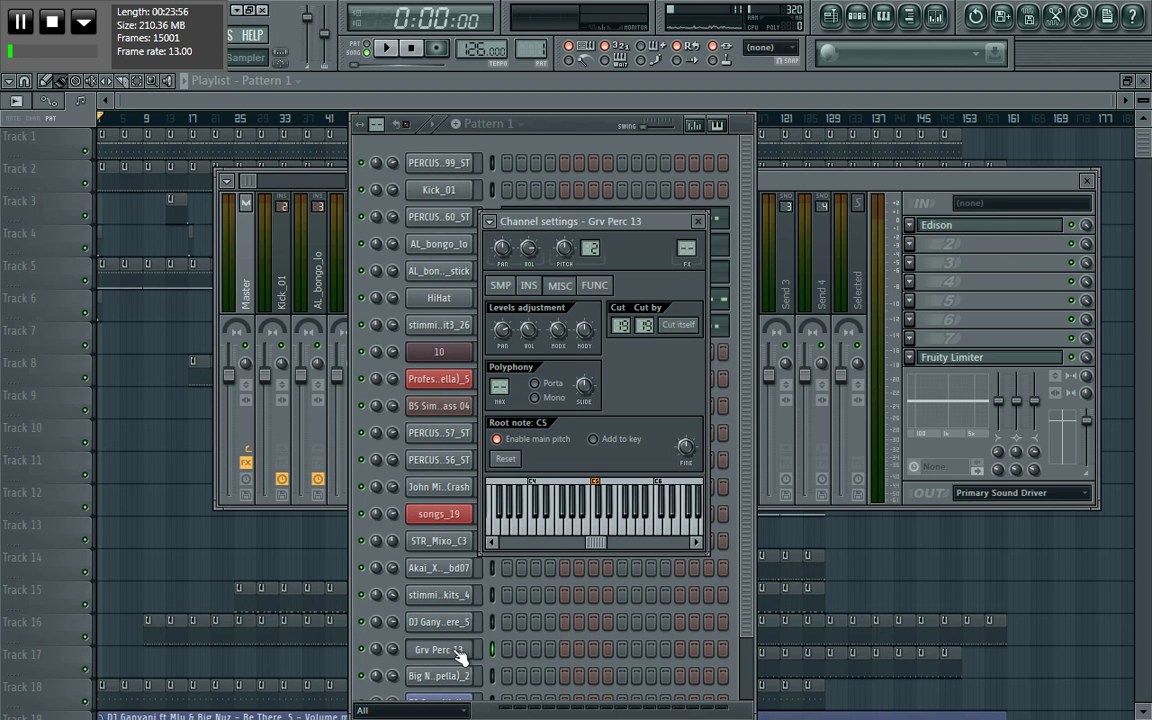
{"action": "left_click", "coordinate": [462, 678]}
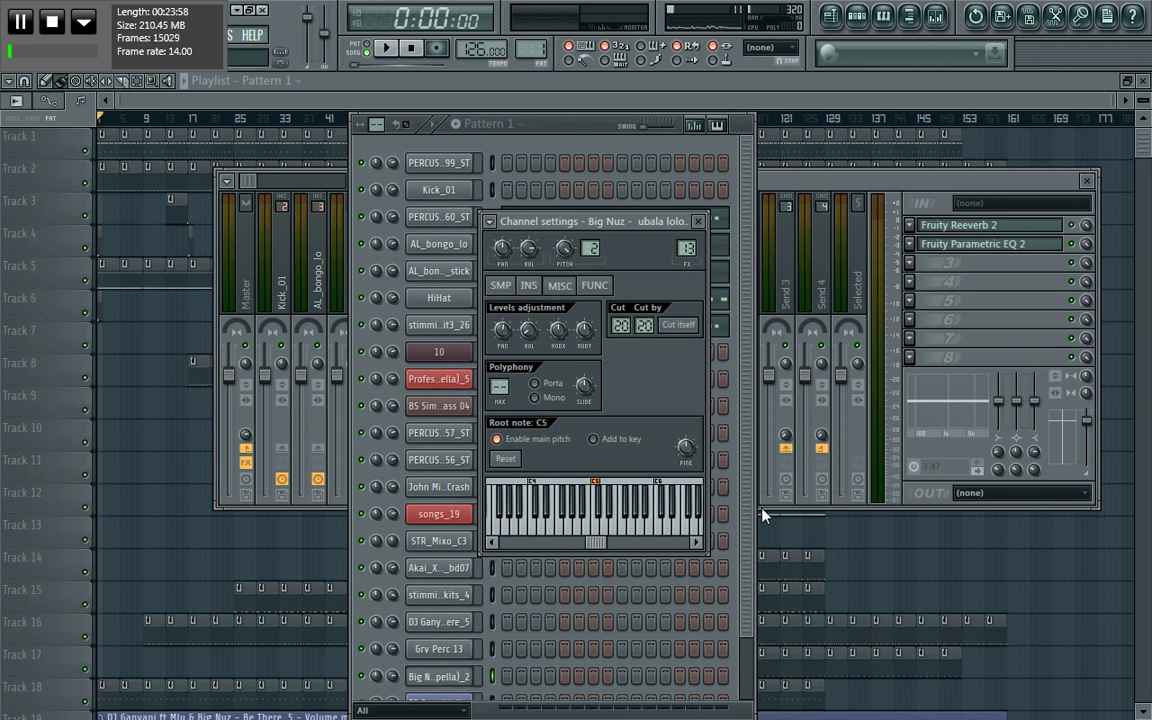
{"action": "left_click_drag", "start_coordinate": [749, 545], "coordinate": [752, 600]}
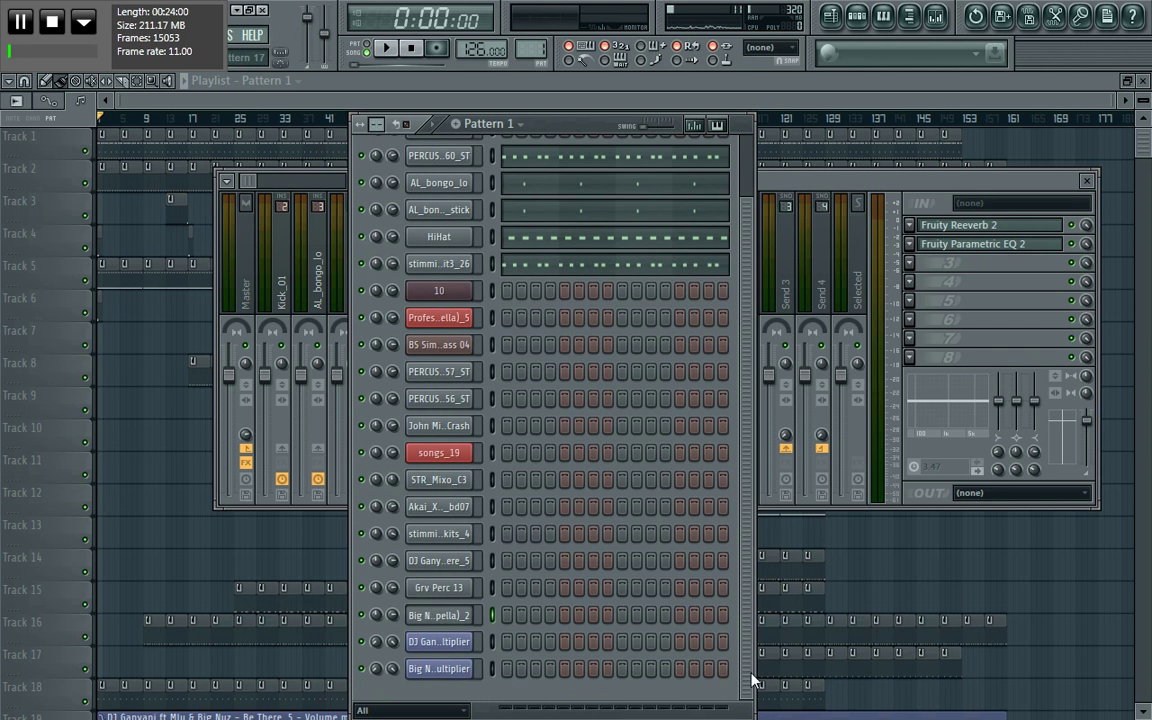
{"action": "scroll", "coordinate": [671, 605], "scroll_direction": "up", "scroll_amount": 2}
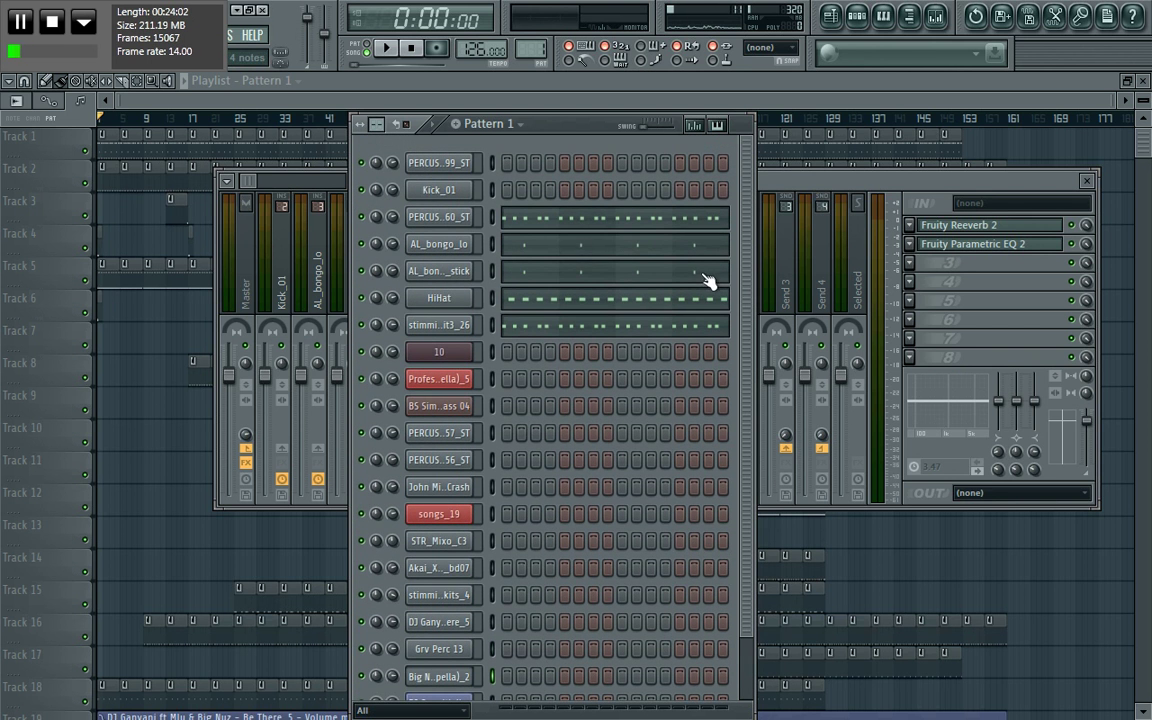
Go through the first seven channels again, from PERCUSSN099_ST to stimmingkit3_26, comparing each FX number with its mixer track
{"action": "left_click", "coordinate": [437, 165]}
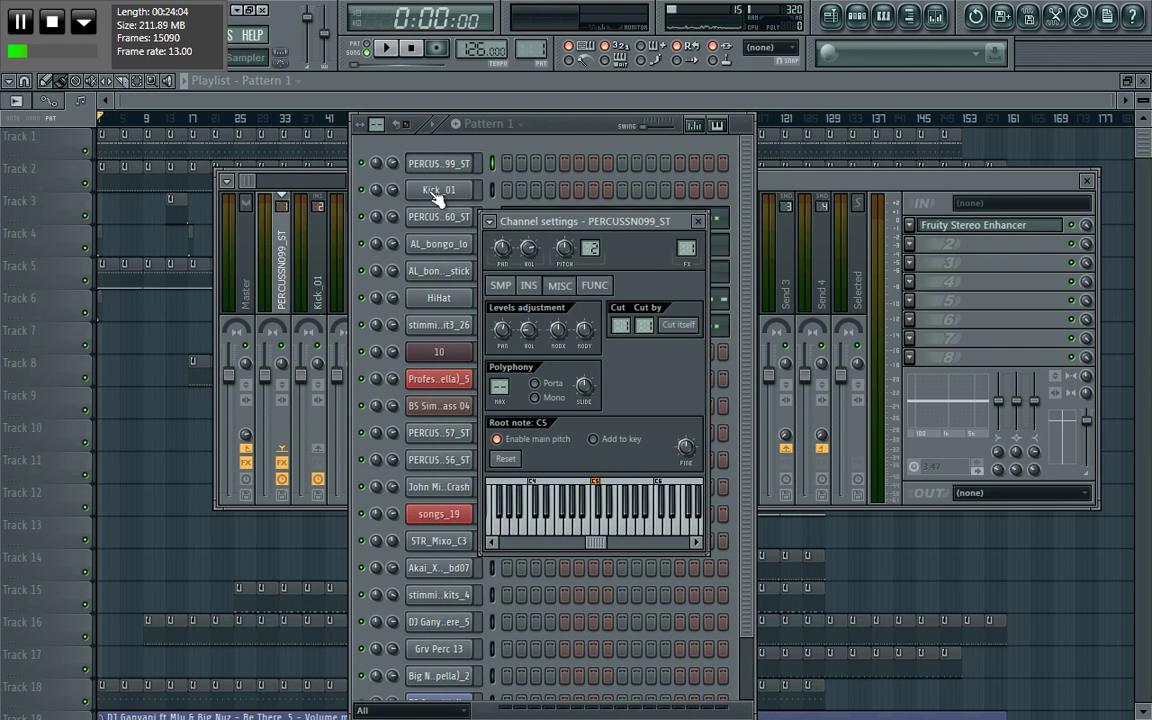
{"action": "left_click", "coordinate": [438, 190]}
{"action": "left_click", "coordinate": [438, 217]}
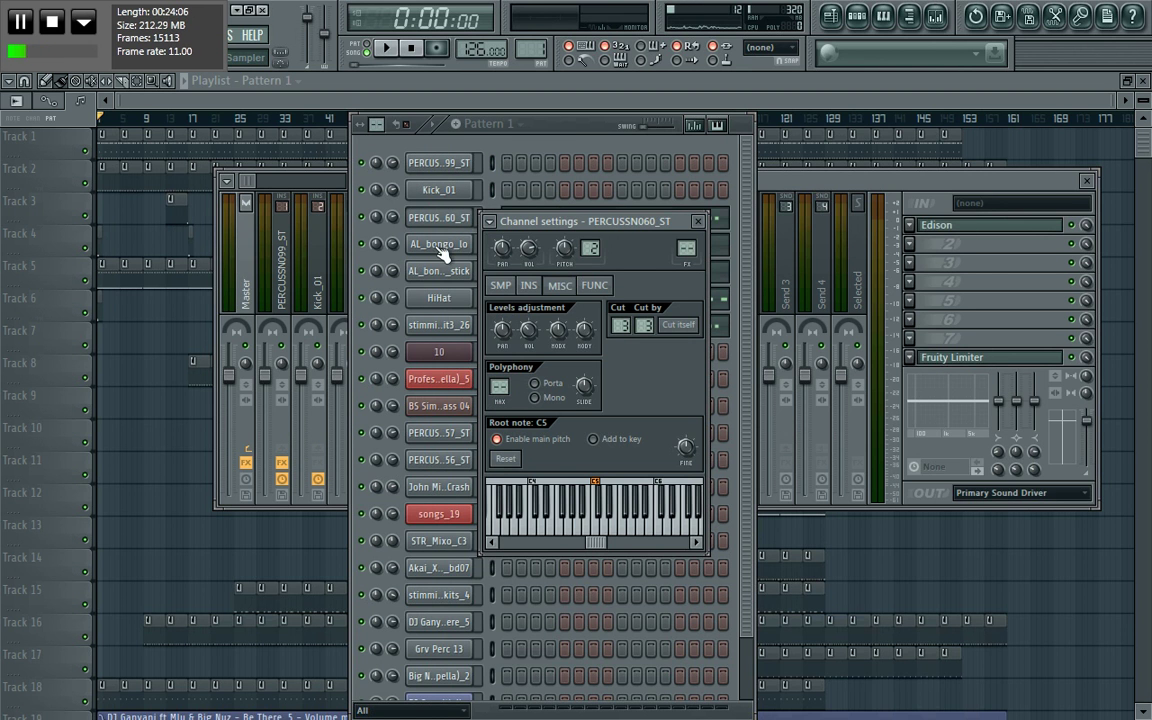
{"action": "left_click", "coordinate": [440, 245]}
{"action": "left_click", "coordinate": [442, 272]}
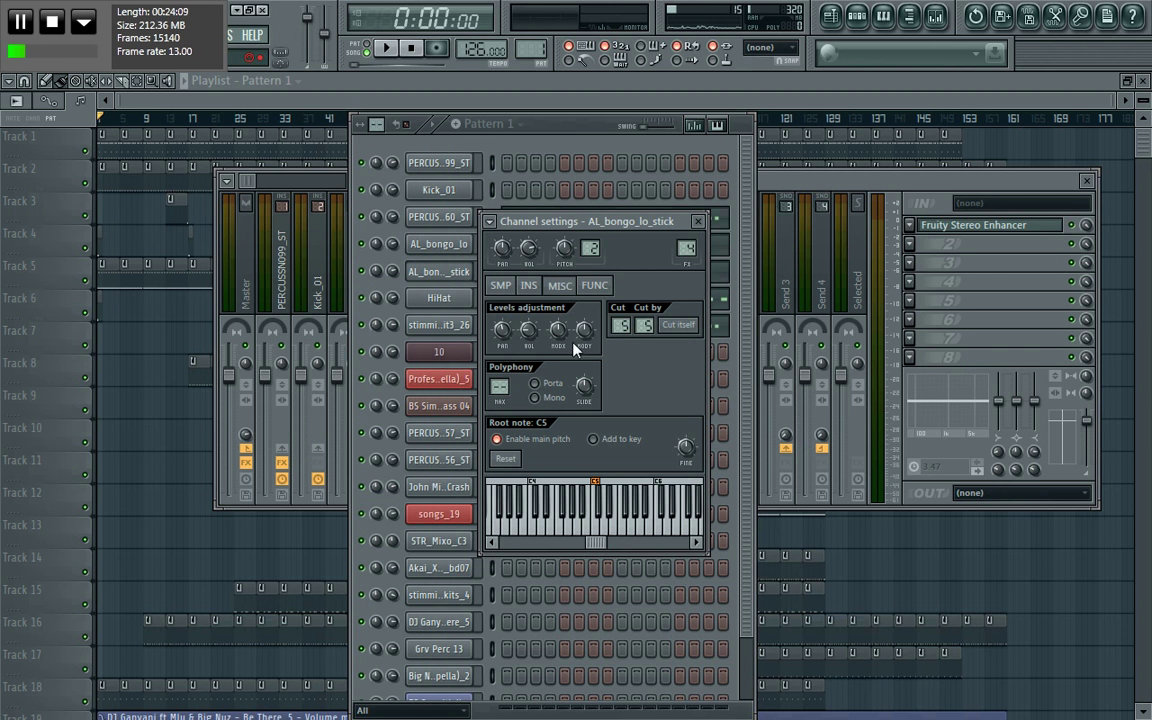
{"action": "left_click", "coordinate": [440, 298]}
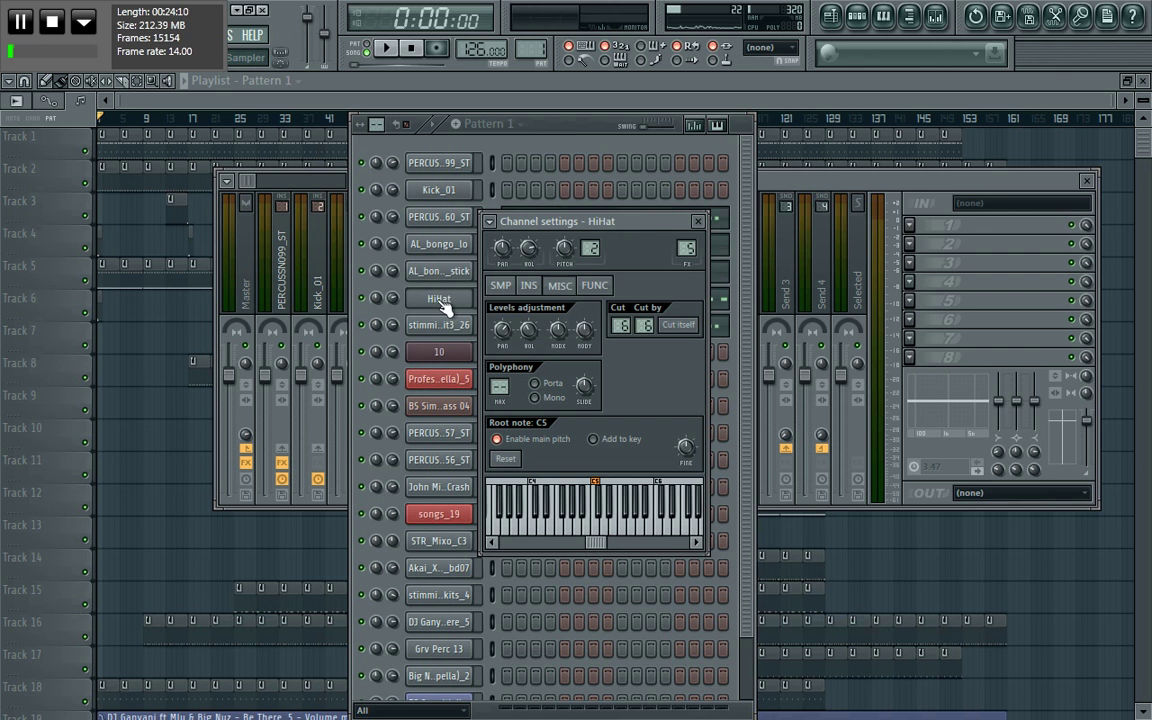
{"action": "left_click", "coordinate": [443, 327]}
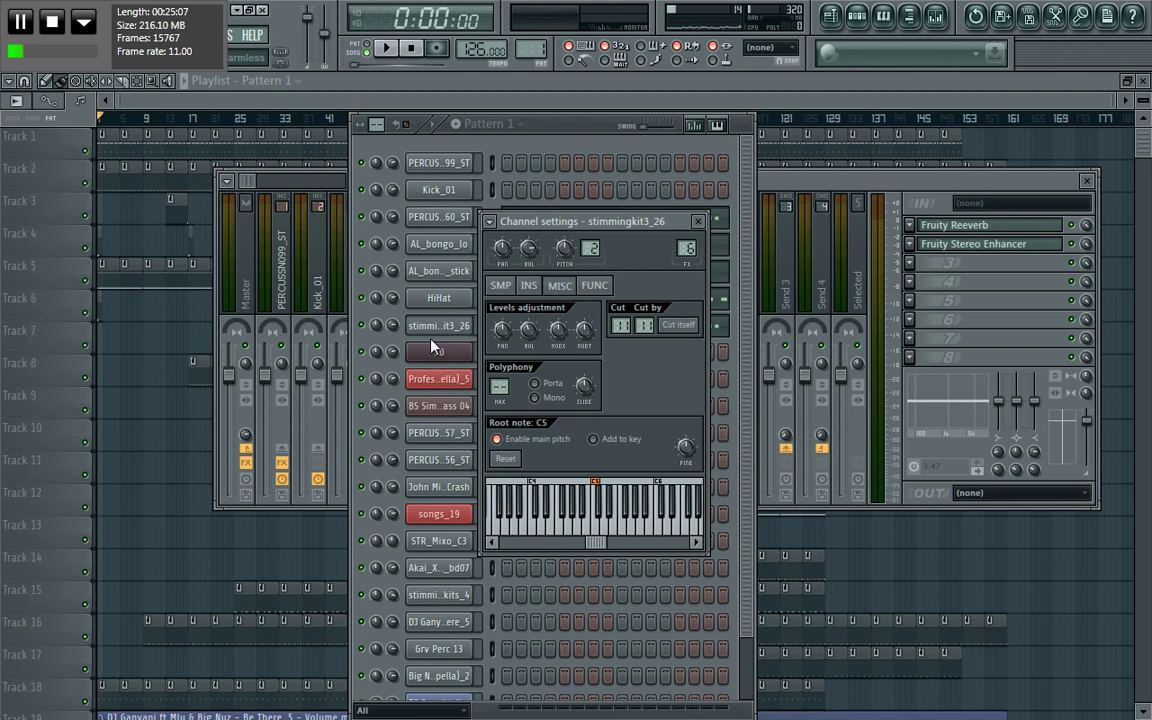
Play the arrangement from the start to hear the mixed channels, and stop playback
{"action": "key", "text": "space"}
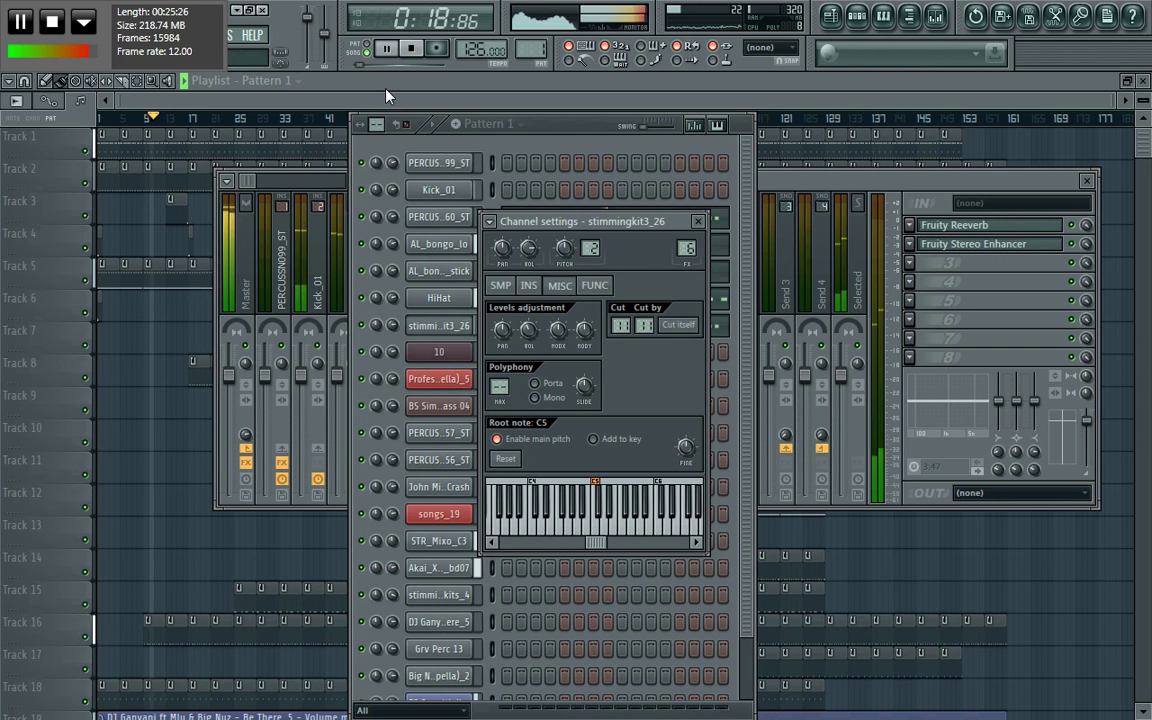
{"action": "key", "text": "space"}
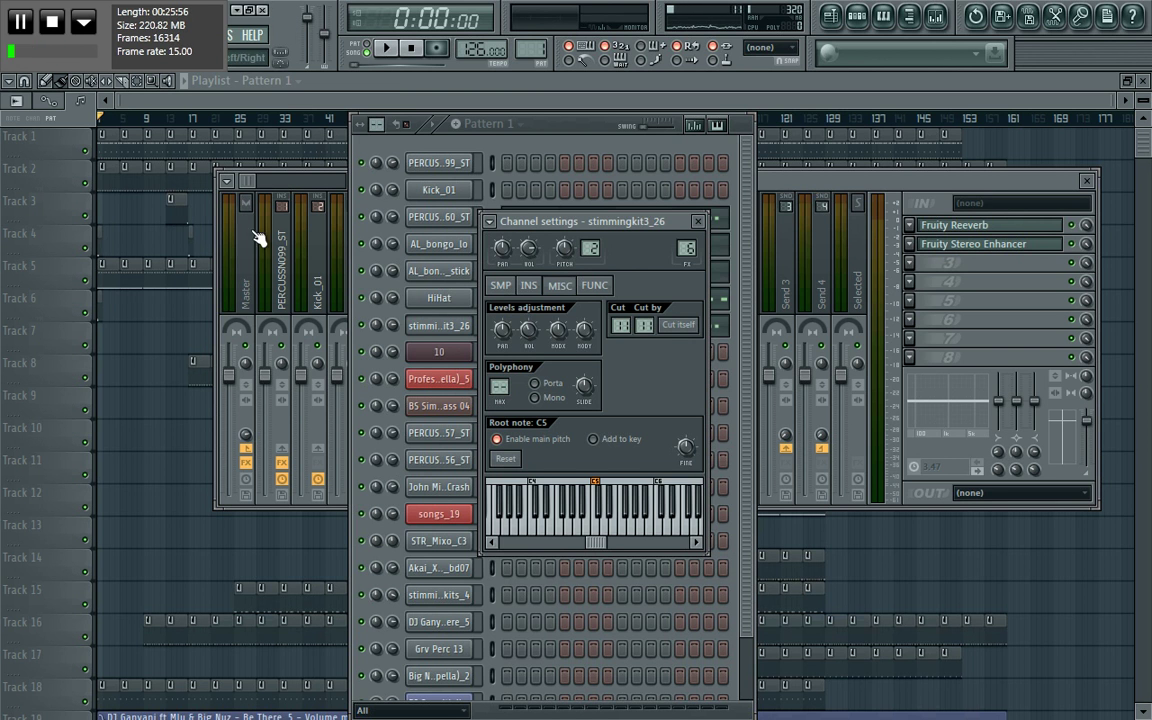
Bring the mixer to the front and step through its tracks from PERCUSSN099_ST to Insert 14
{"action": "left_click", "coordinate": [293, 292]}
{"action": "key", "text": "Right"}
{"action": "key", "text": "Right"}
{"action": "key", "text": "Right"}
{"action": "key", "text": "Right"}
{"action": "key", "text": "Right"}
{"action": "key", "text": "Right"}
{"action": "key", "text": "Right"}
{"action": "key", "text": "Right"}
{"action": "key", "text": "Right"}
{"action": "key", "text": "Right"}
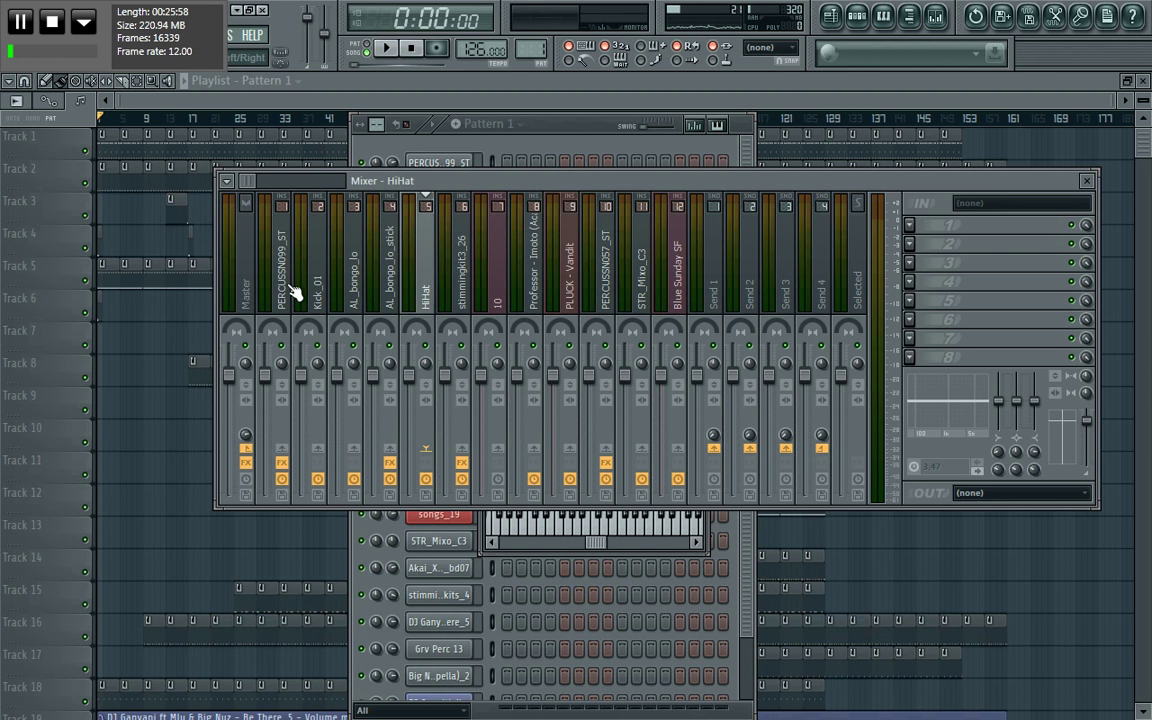
{"action": "key", "text": "Right"}
{"action": "key", "text": "Right"}
{"action": "key", "text": "Right"}
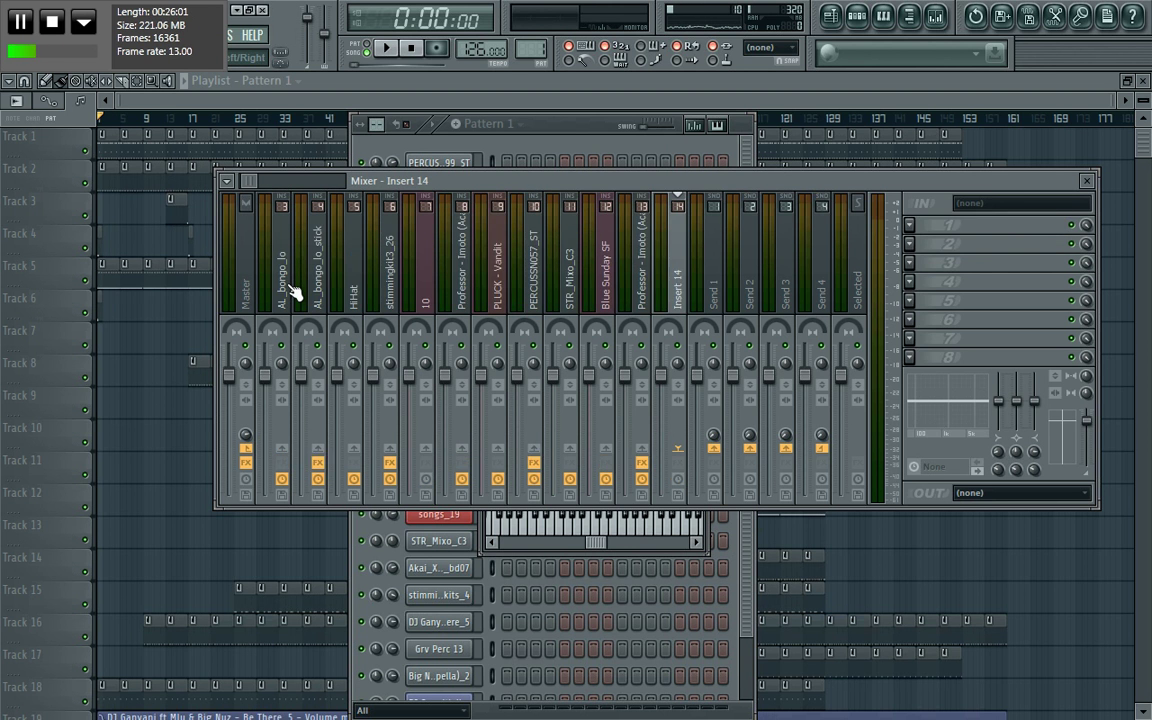
Step back through the mixer tracks to the Master track and examine its effects
{"action": "key", "text": "Left"}
{"action": "key", "text": "Left"}
{"action": "key", "text": "Left"}
{"action": "key", "text": "Left"}
{"action": "key", "text": "Left"}
{"action": "key", "text": "Left"}
{"action": "key", "text": "Left"}
{"action": "key", "text": "Left"}
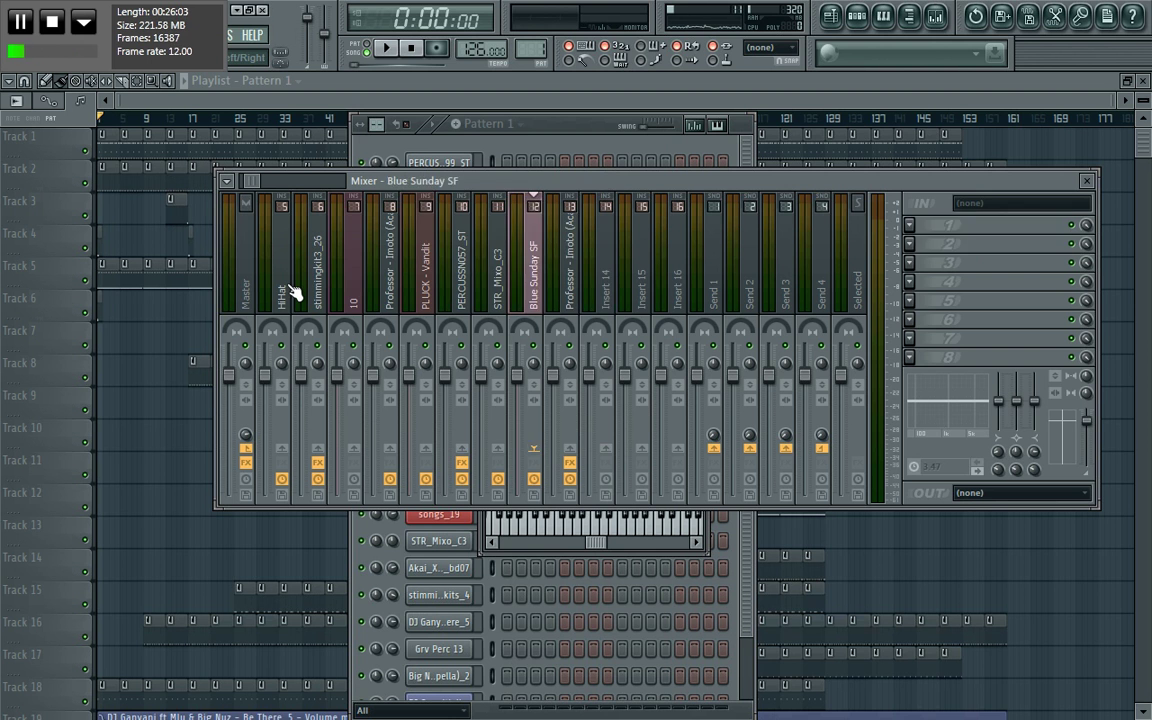
{"action": "key", "text": "Left"}
{"action": "key", "text": "Left"}
{"action": "key", "text": "Left"}
{"action": "key", "text": "Left"}
{"action": "key", "text": "Left"}
{"action": "key", "text": "Left"}
{"action": "key", "text": "Left"}
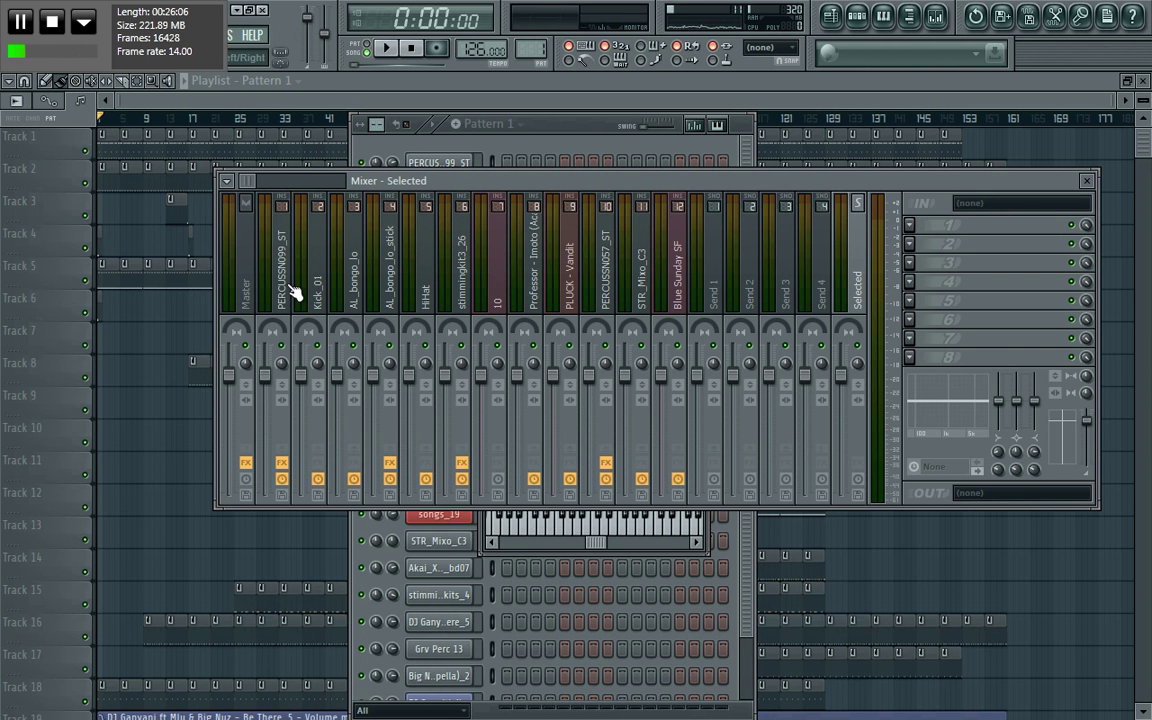
{"action": "key", "text": "Right"}
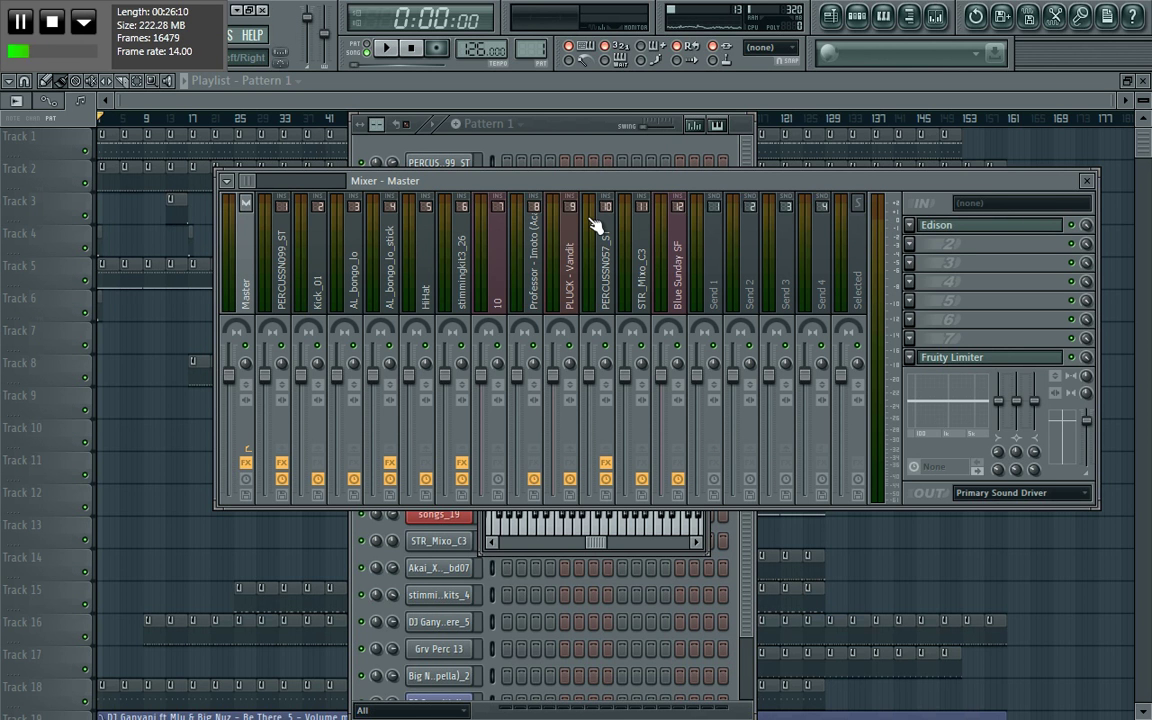
Compare the effects on the PERCUSSN099_ST and Master tracks, dismissing the low-battery warning and checking the taskbar
{"action": "left_click", "coordinate": [287, 312]}
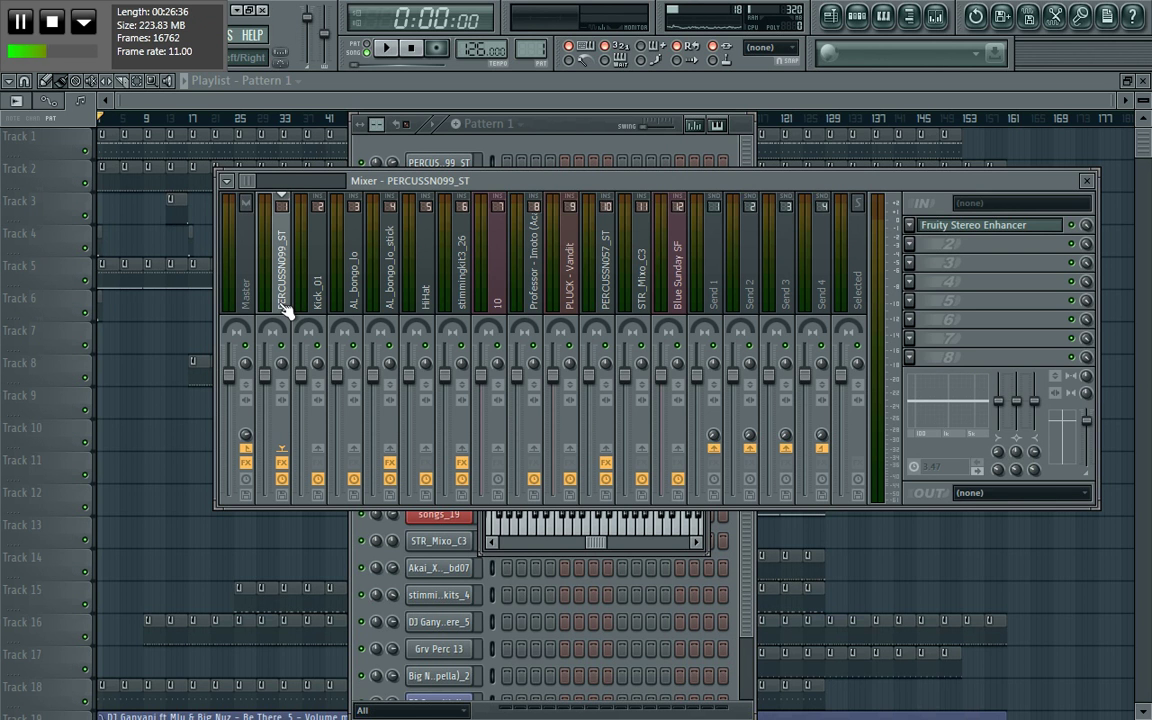
{"action": "left_click", "coordinate": [243, 282]}
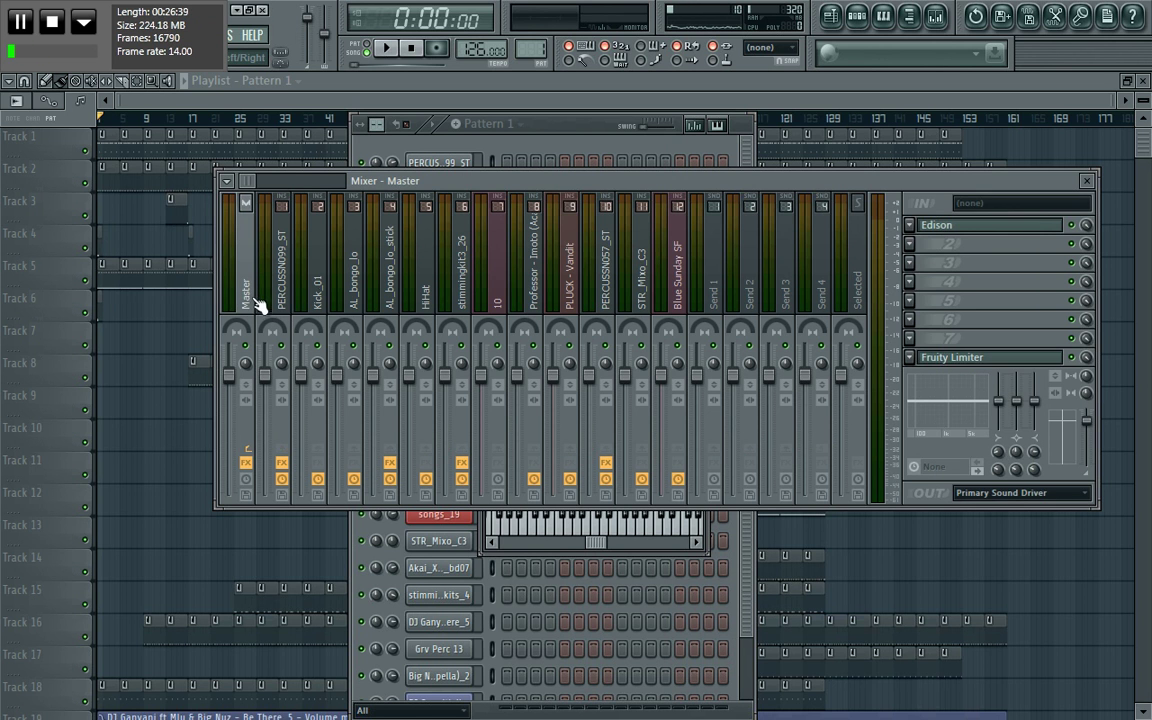
{"action": "left_click", "coordinate": [268, 283]}
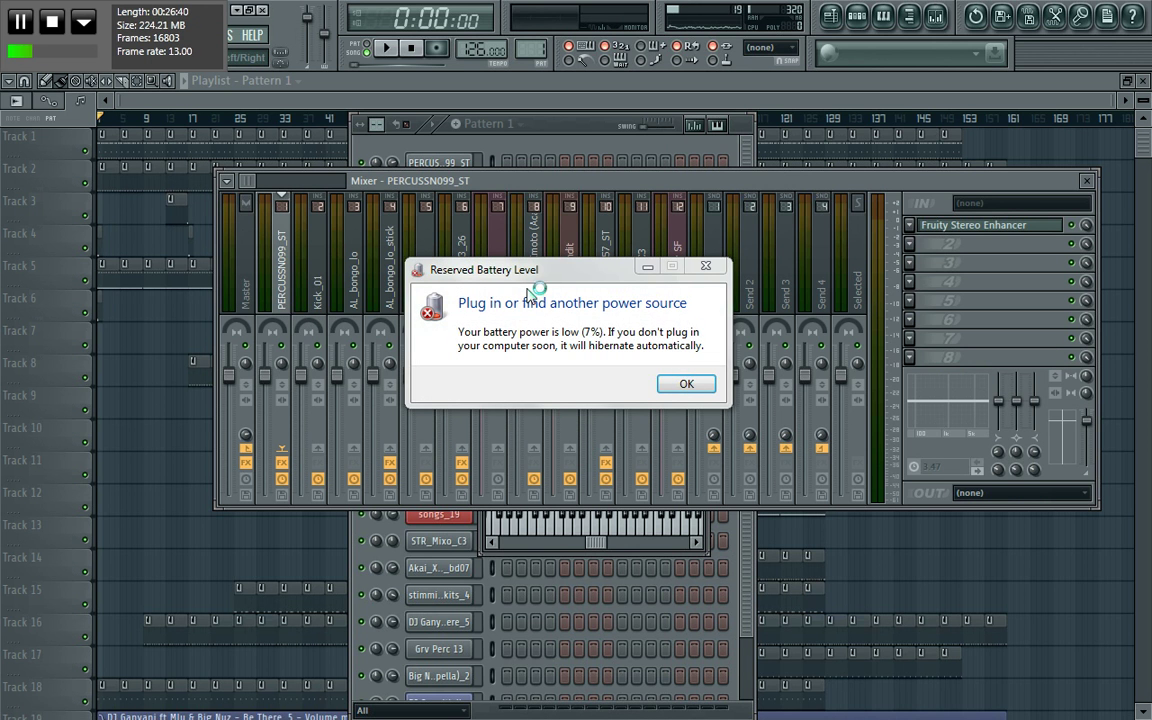
{"action": "left_click", "coordinate": [680, 382]}
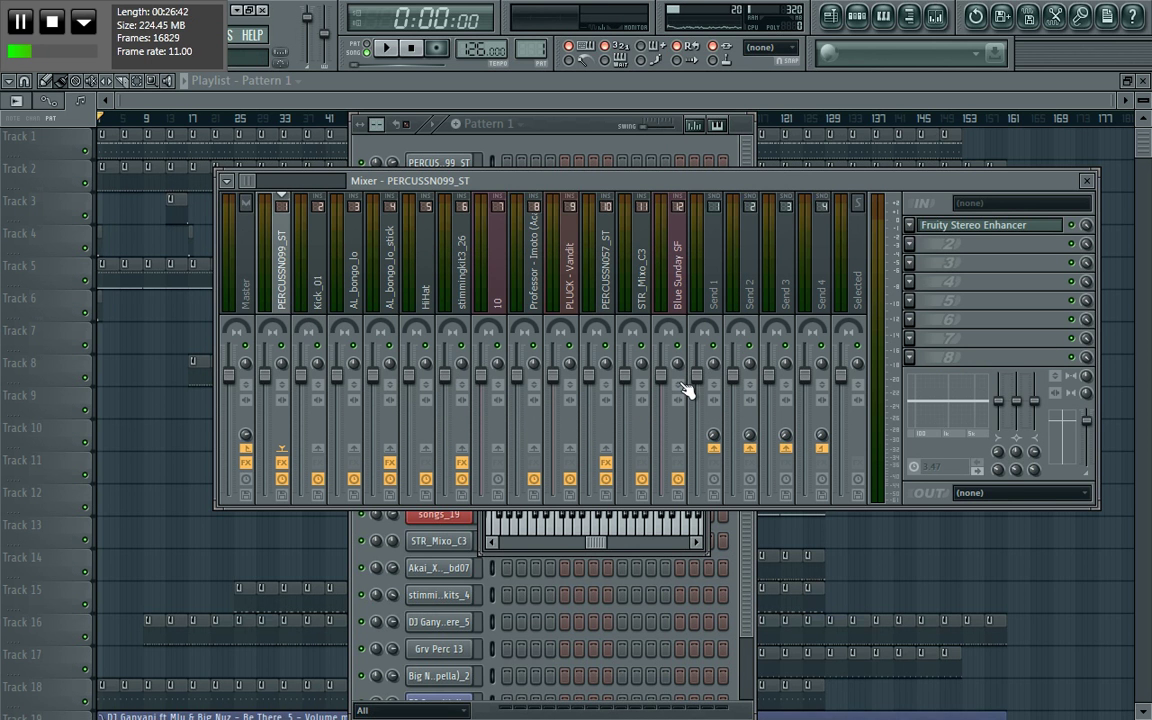
{"action": "key", "text": "super"}
{"action": "key", "text": "super"}
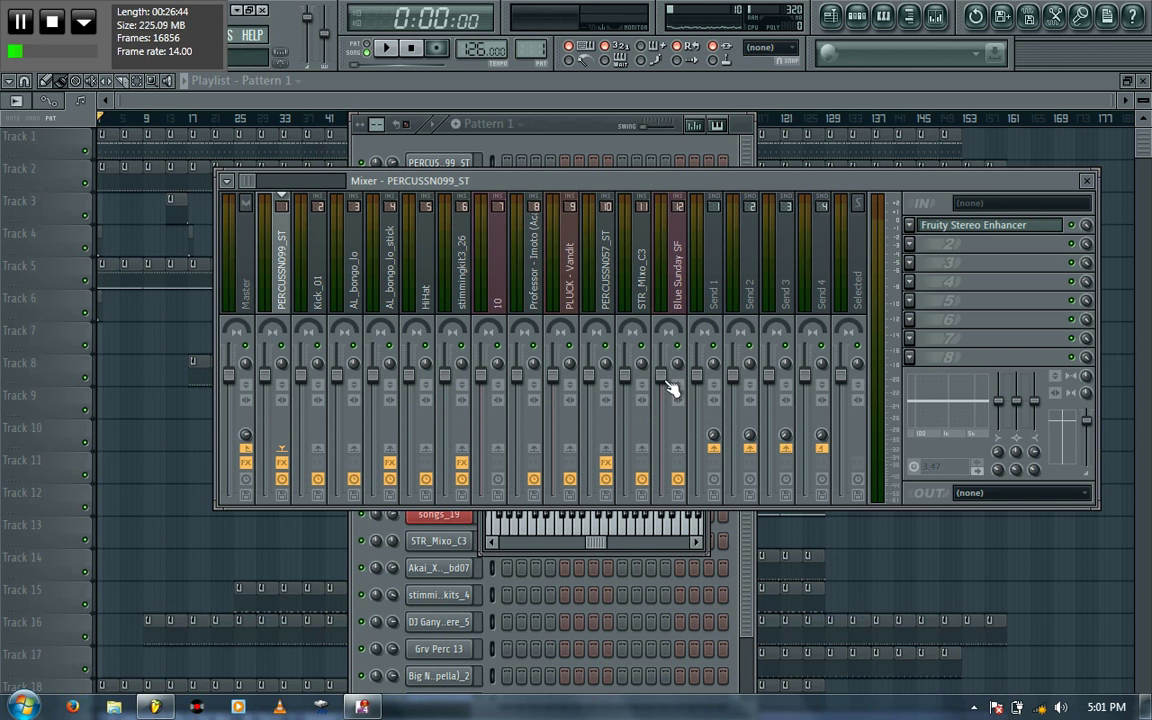
Examine the effect slots of the mixer tracks Kick_01, AL_bongo_lo, AL_bongo_lo_stick and HiHat
{"action": "left_click", "coordinate": [326, 308]}
{"action": "left_click", "coordinate": [360, 303]}
{"action": "left_click", "coordinate": [395, 305]}
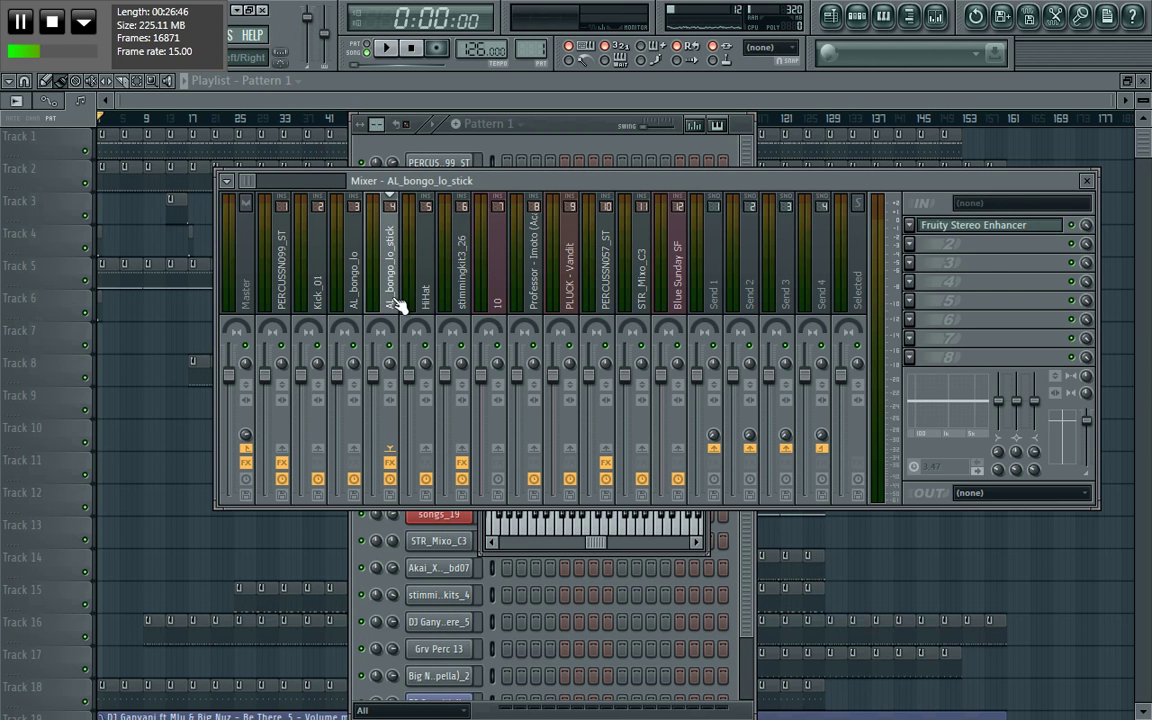
{"action": "left_click", "coordinate": [426, 304]}
Open the Fruity Reeverb on the stimmingkit3_26 track, examine its settings in the middle of the mixer, and close it
{"action": "left_click", "coordinate": [462, 304]}
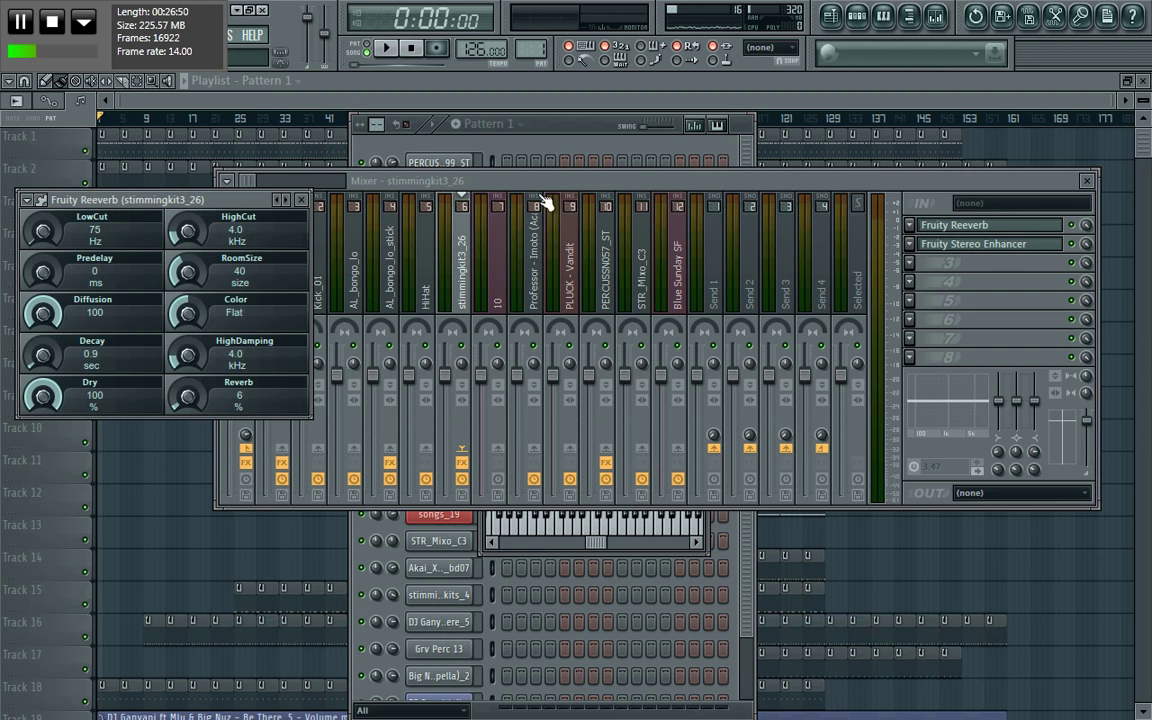
{"action": "left_click_drag", "start_coordinate": [231, 205], "coordinate": [563, 204]}
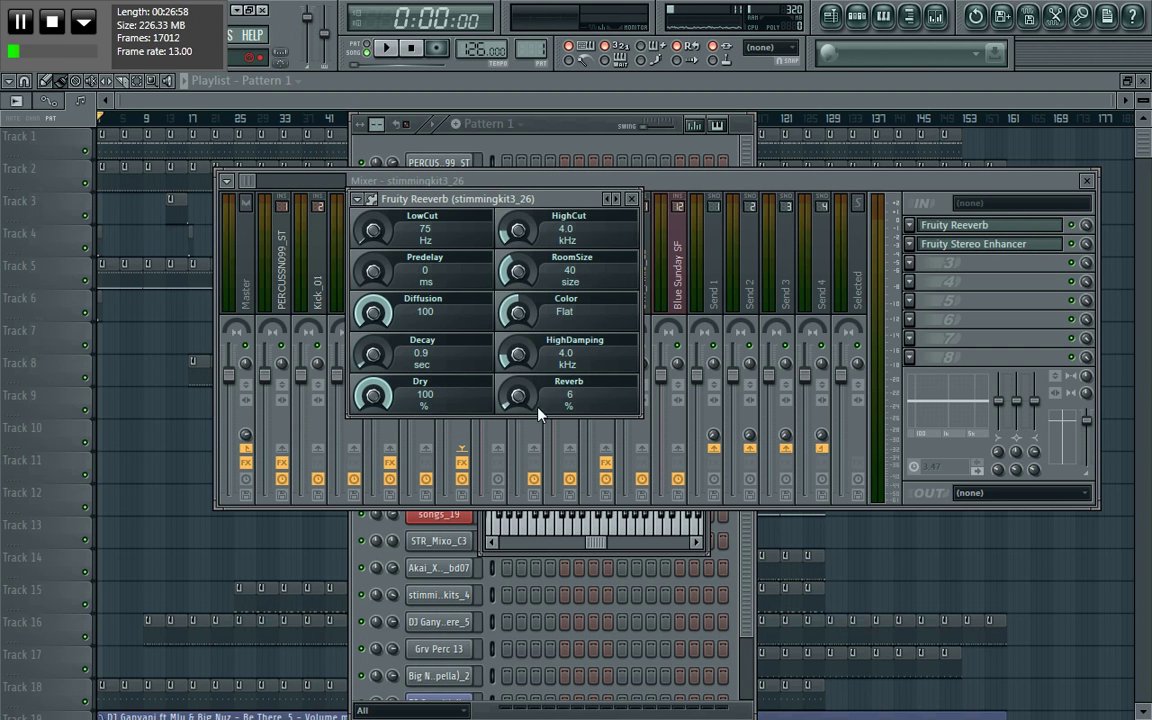
{"action": "left_click", "coordinate": [631, 198]}
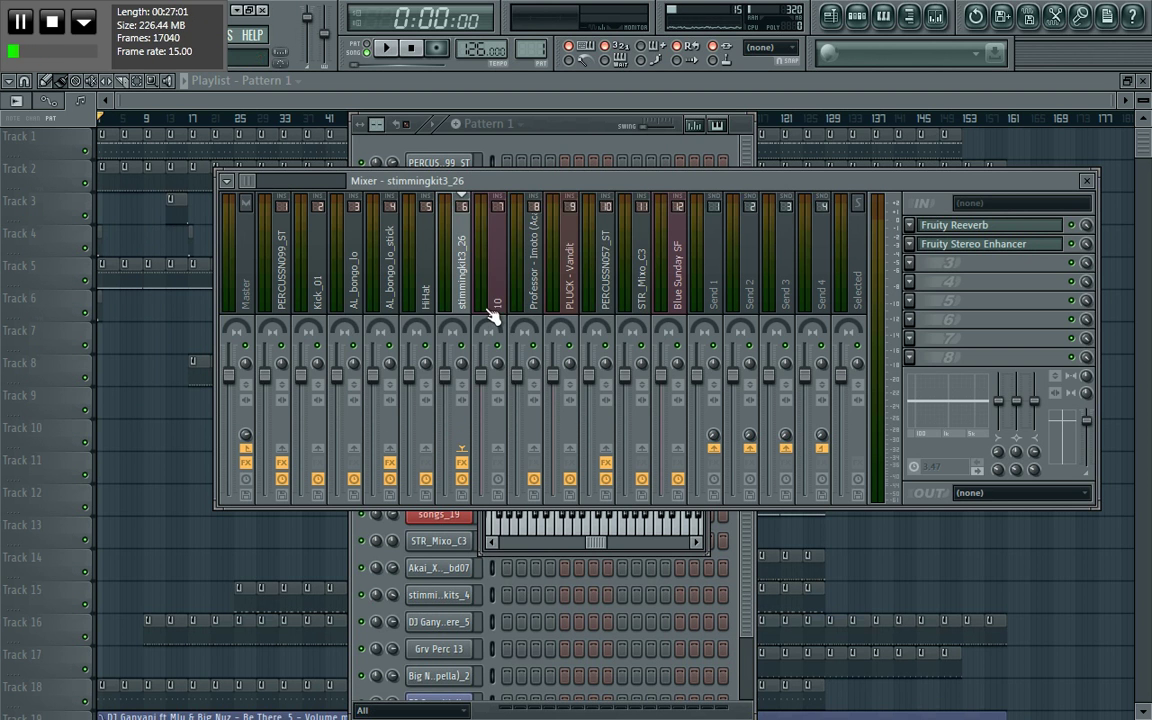
Examine the effect slots of mixer tracks 7 to 10, ending on PERCUSSN057_ST
{"action": "left_click", "coordinate": [497, 295]}
{"action": "left_click", "coordinate": [534, 300]}
{"action": "left_click", "coordinate": [569, 292]}
{"action": "left_click", "coordinate": [606, 305]}
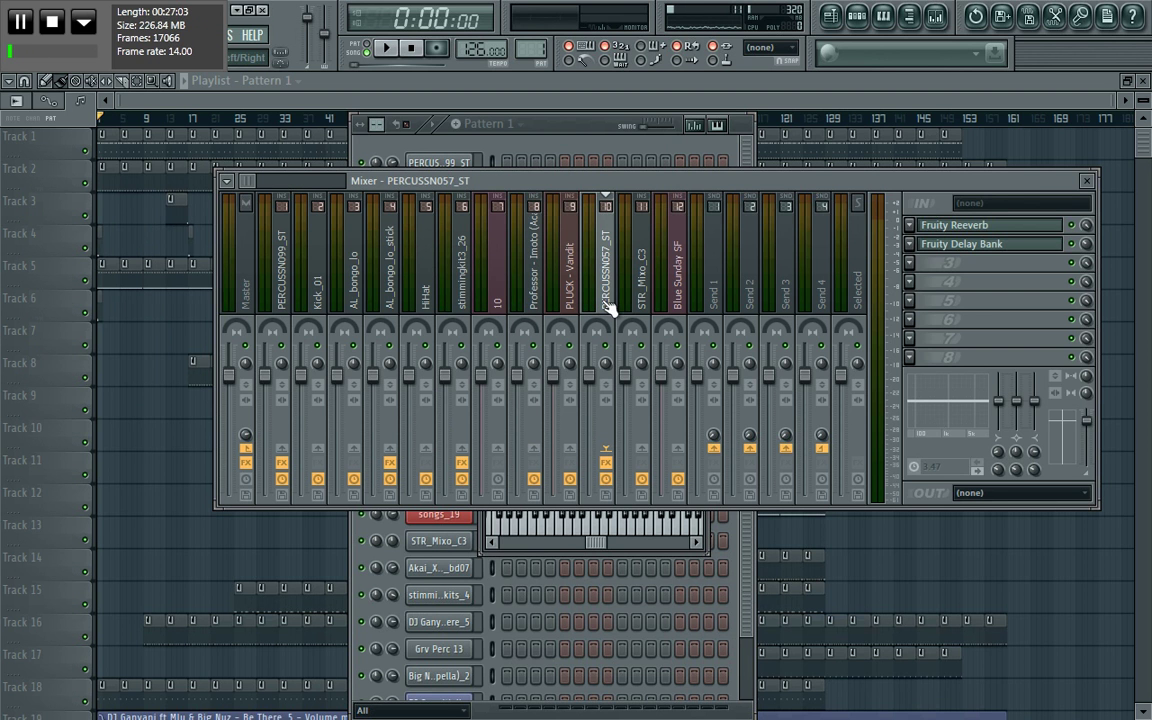
Check the Fruity Reeverb on the PERCUSSN057_ST track and the effect slots of STR_Mixo_C3, Blue Sunday SF and Send 1
{"action": "left_click", "coordinate": [985, 230]}
{"action": "left_click", "coordinate": [985, 230]}
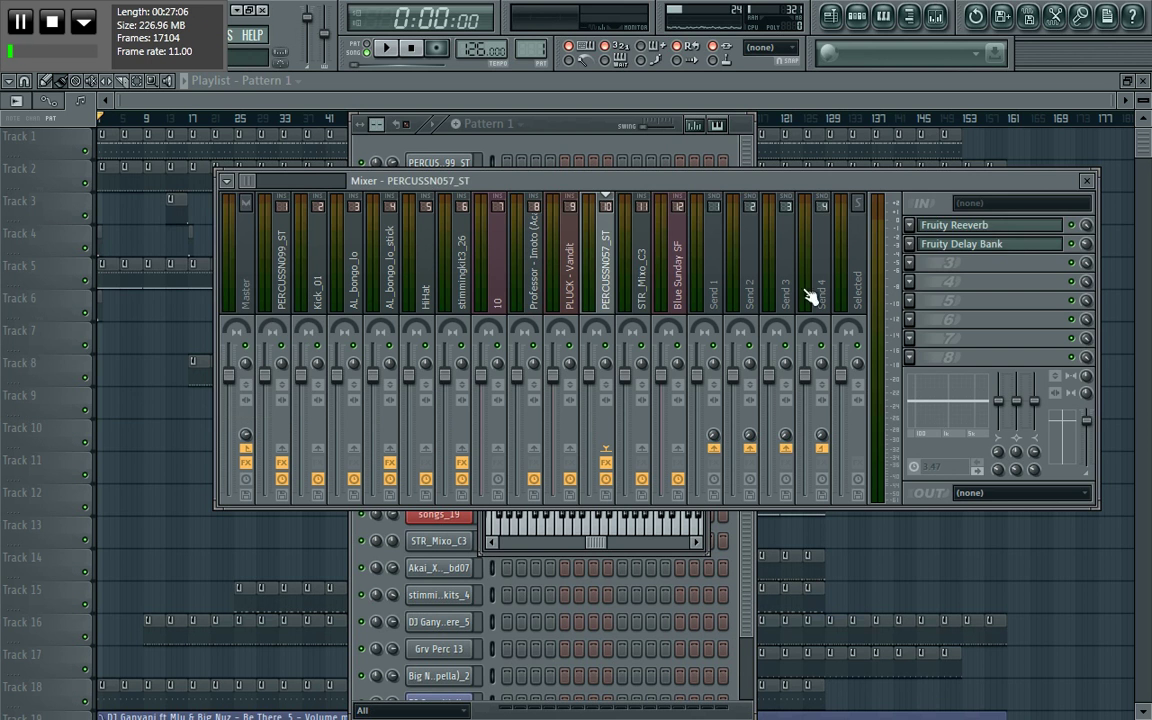
{"action": "left_click", "coordinate": [650, 290]}
{"action": "left_click", "coordinate": [685, 303]}
{"action": "left_click", "coordinate": [716, 310]}
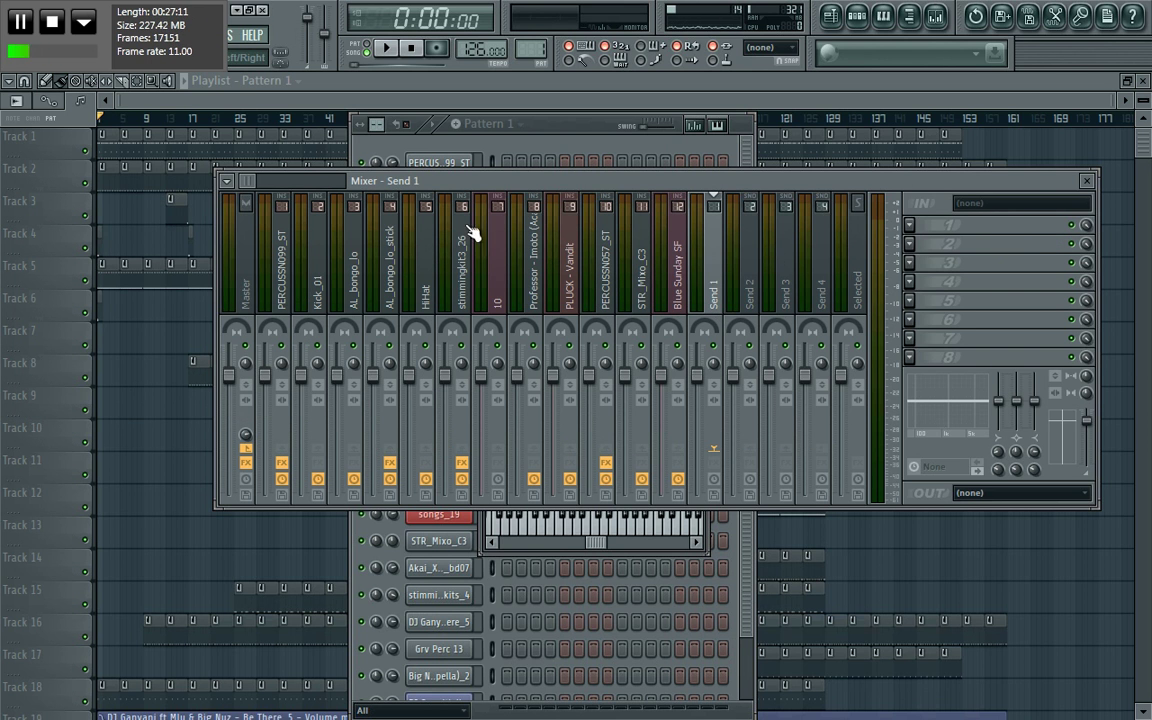
Open the Fruity Reeverb 2 on mixer track 13, Professor - Imoto (Acapella)_4, examine its settings, and return to the mixer
{"action": "left_click_drag", "start_coordinate": [253, 181], "coordinate": [265, 183]}
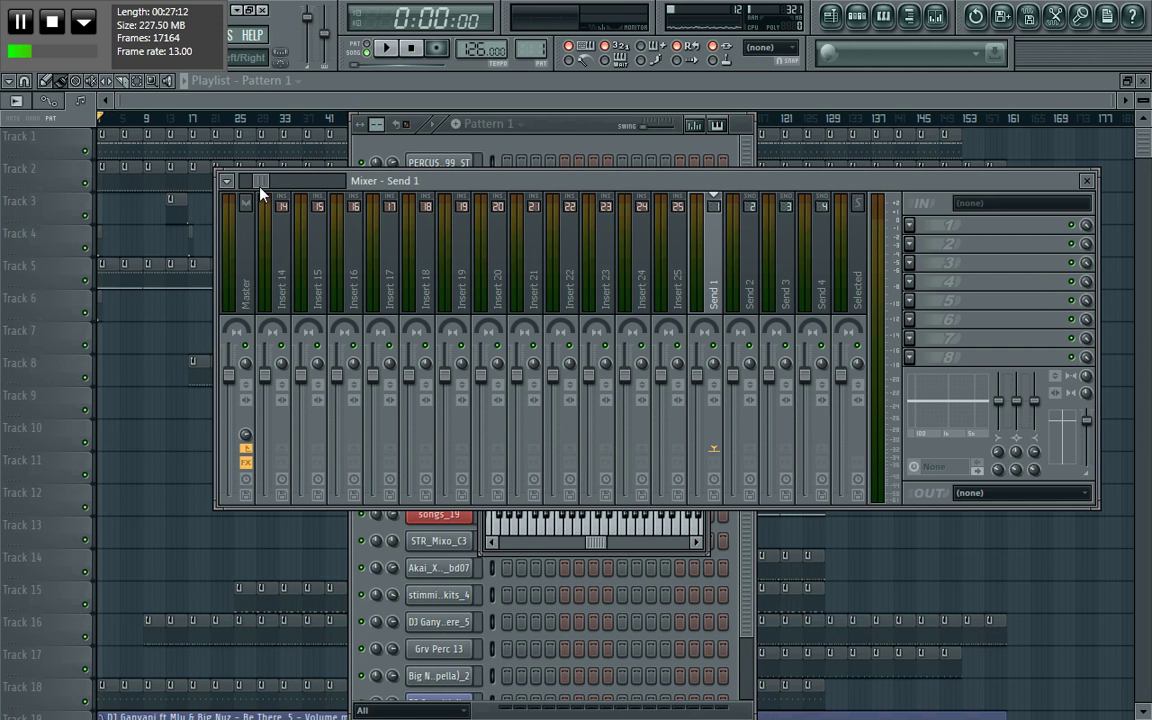
{"action": "left_click", "coordinate": [320, 285]}
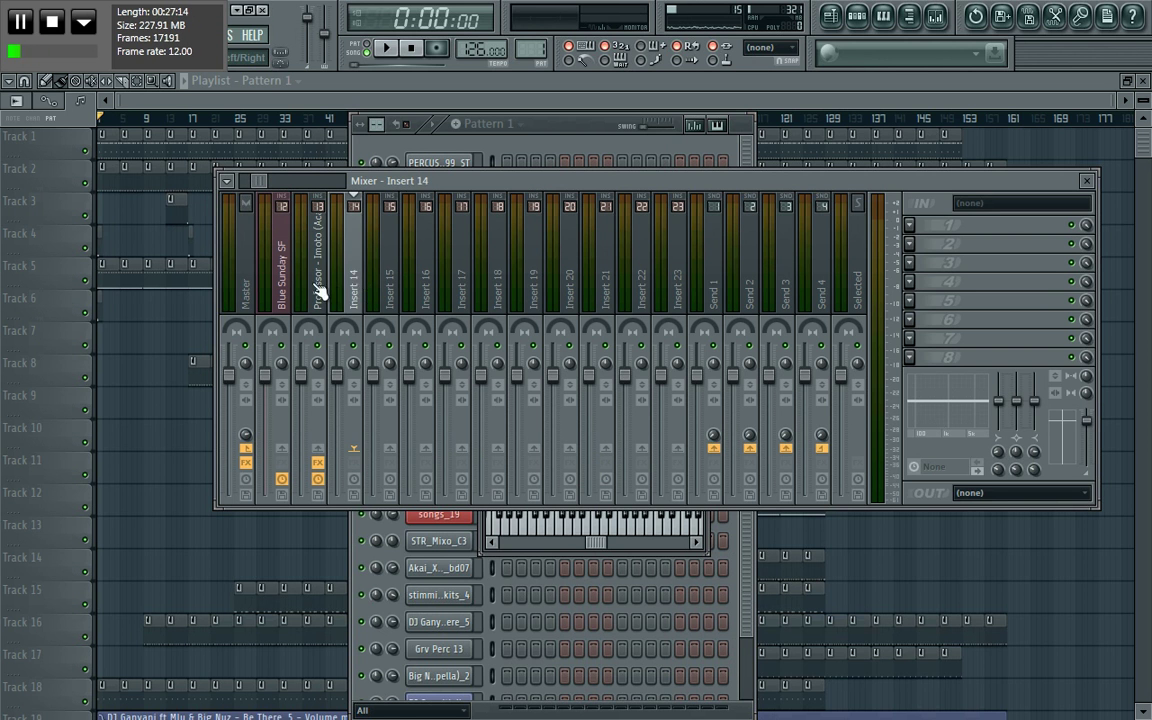
{"action": "left_click", "coordinate": [980, 228]}
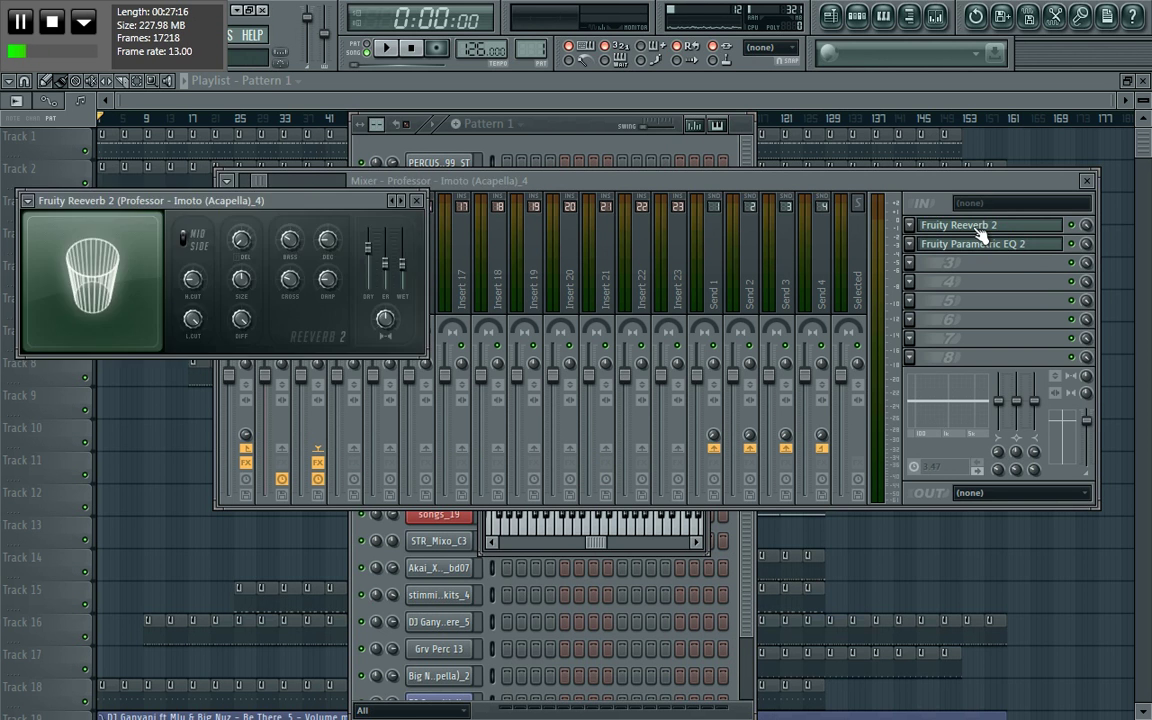
{"action": "left_click", "coordinate": [450, 184]}
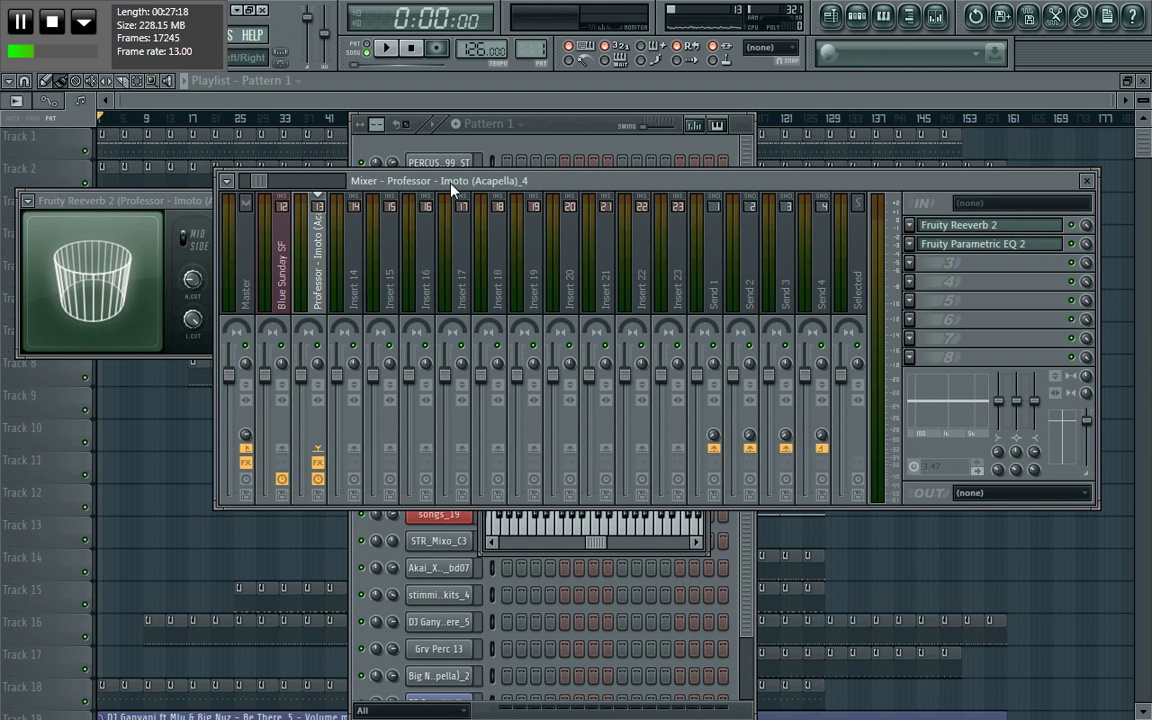
Add Fruity Reeverb 2 to the first effect slot of Insert 14, move its window over the mixer, and lower its wet level
{"action": "left_click", "coordinate": [368, 298]}
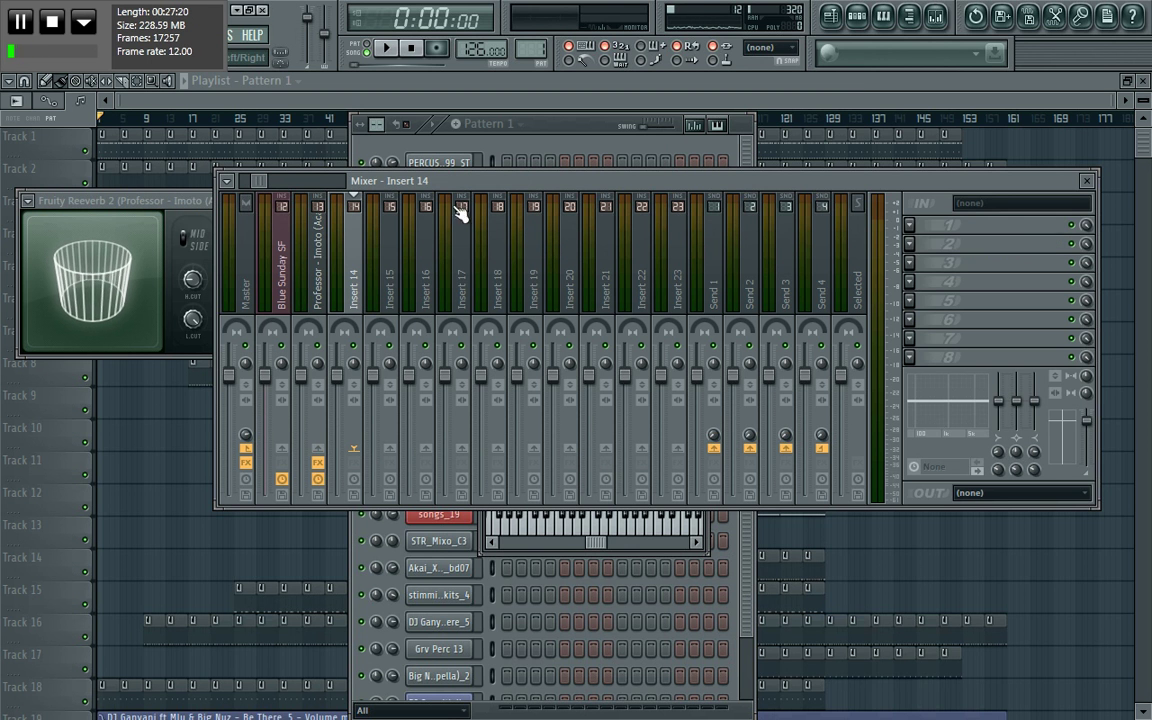
{"action": "left_click", "coordinate": [910, 226]}
{"action": "left_click", "coordinate": [1040, 38]}
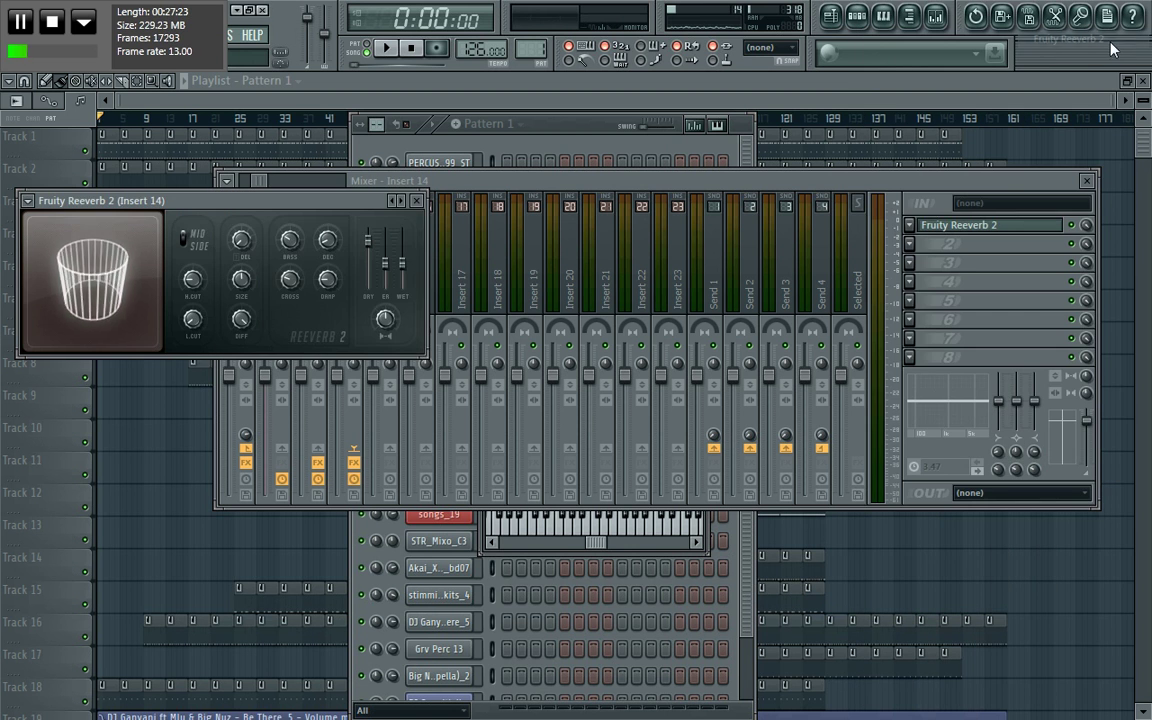
{"action": "left_click_drag", "start_coordinate": [374, 203], "coordinate": [762, 228]}
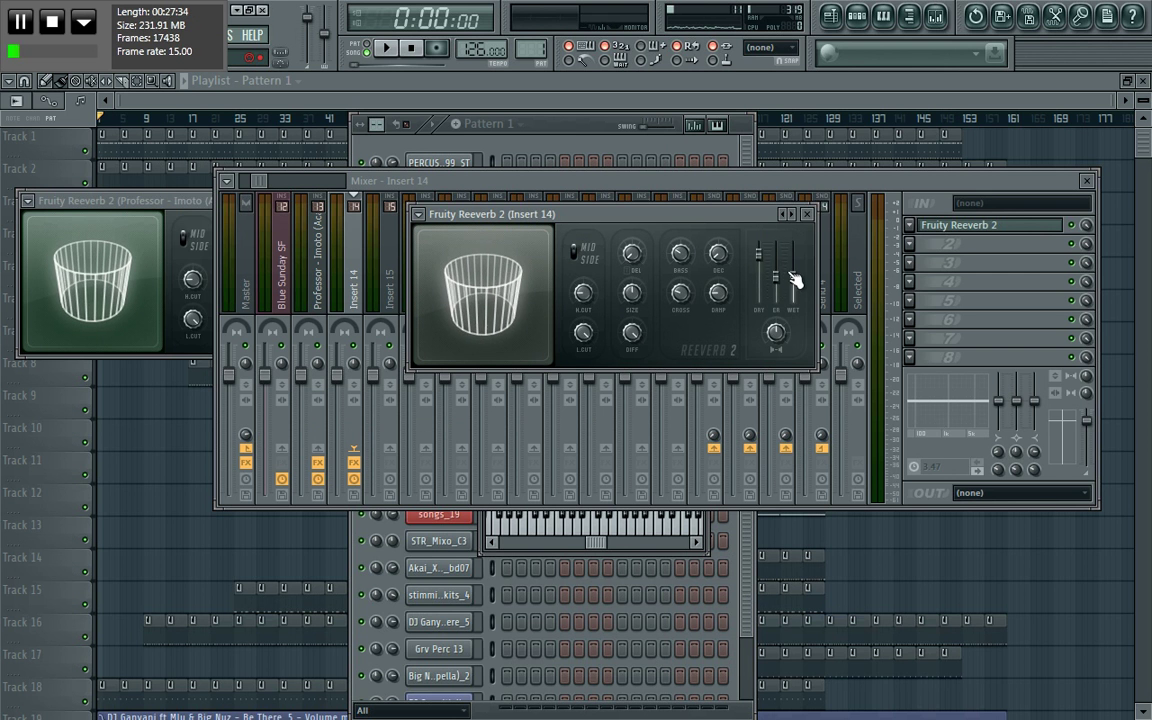
{"action": "left_click_drag", "start_coordinate": [792, 276], "coordinate": [792, 296]}
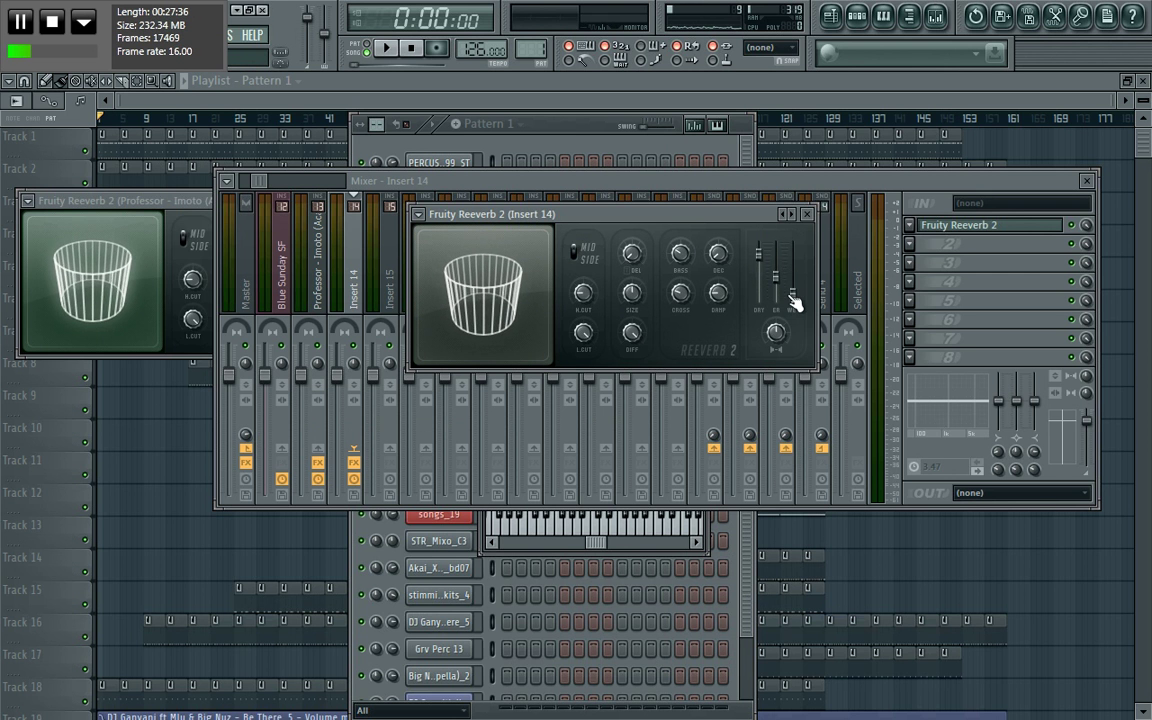